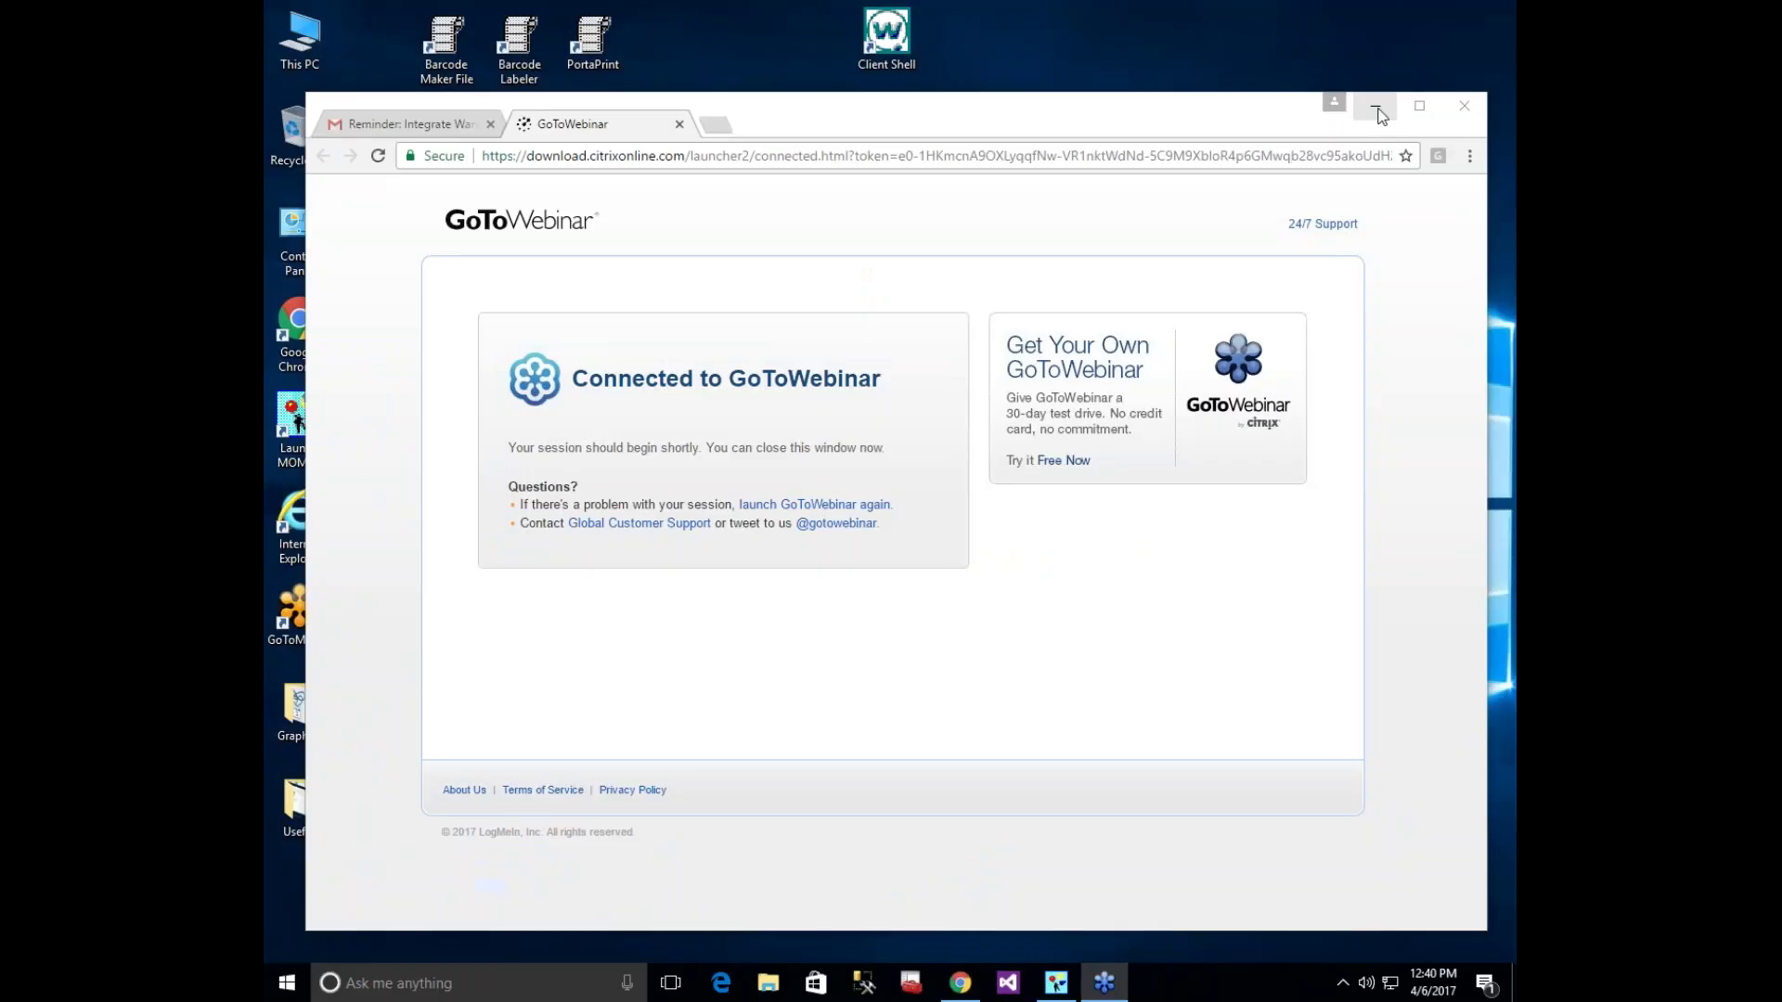
# Minimize the webinar browser, rearrange the windows, and open the Graphics folder from the desktop.
pyautogui.click(1378, 110)
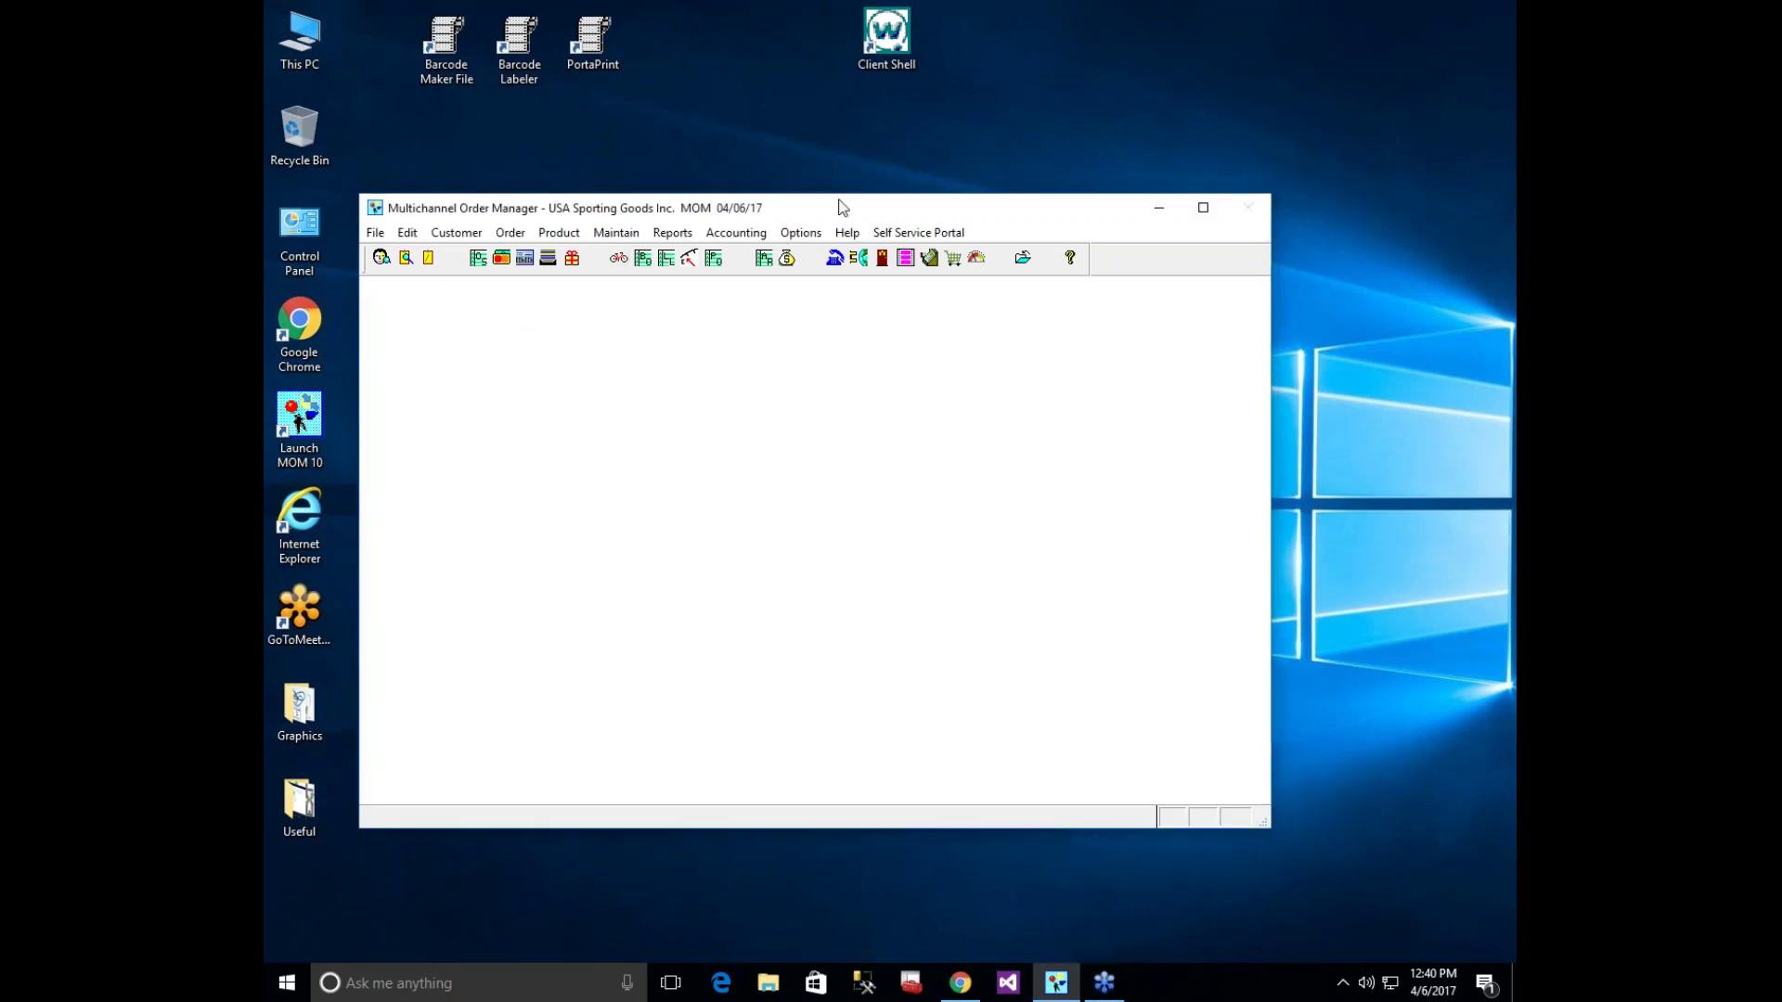
pyautogui.moveTo(839, 207); pyautogui.dragTo(873, 188)
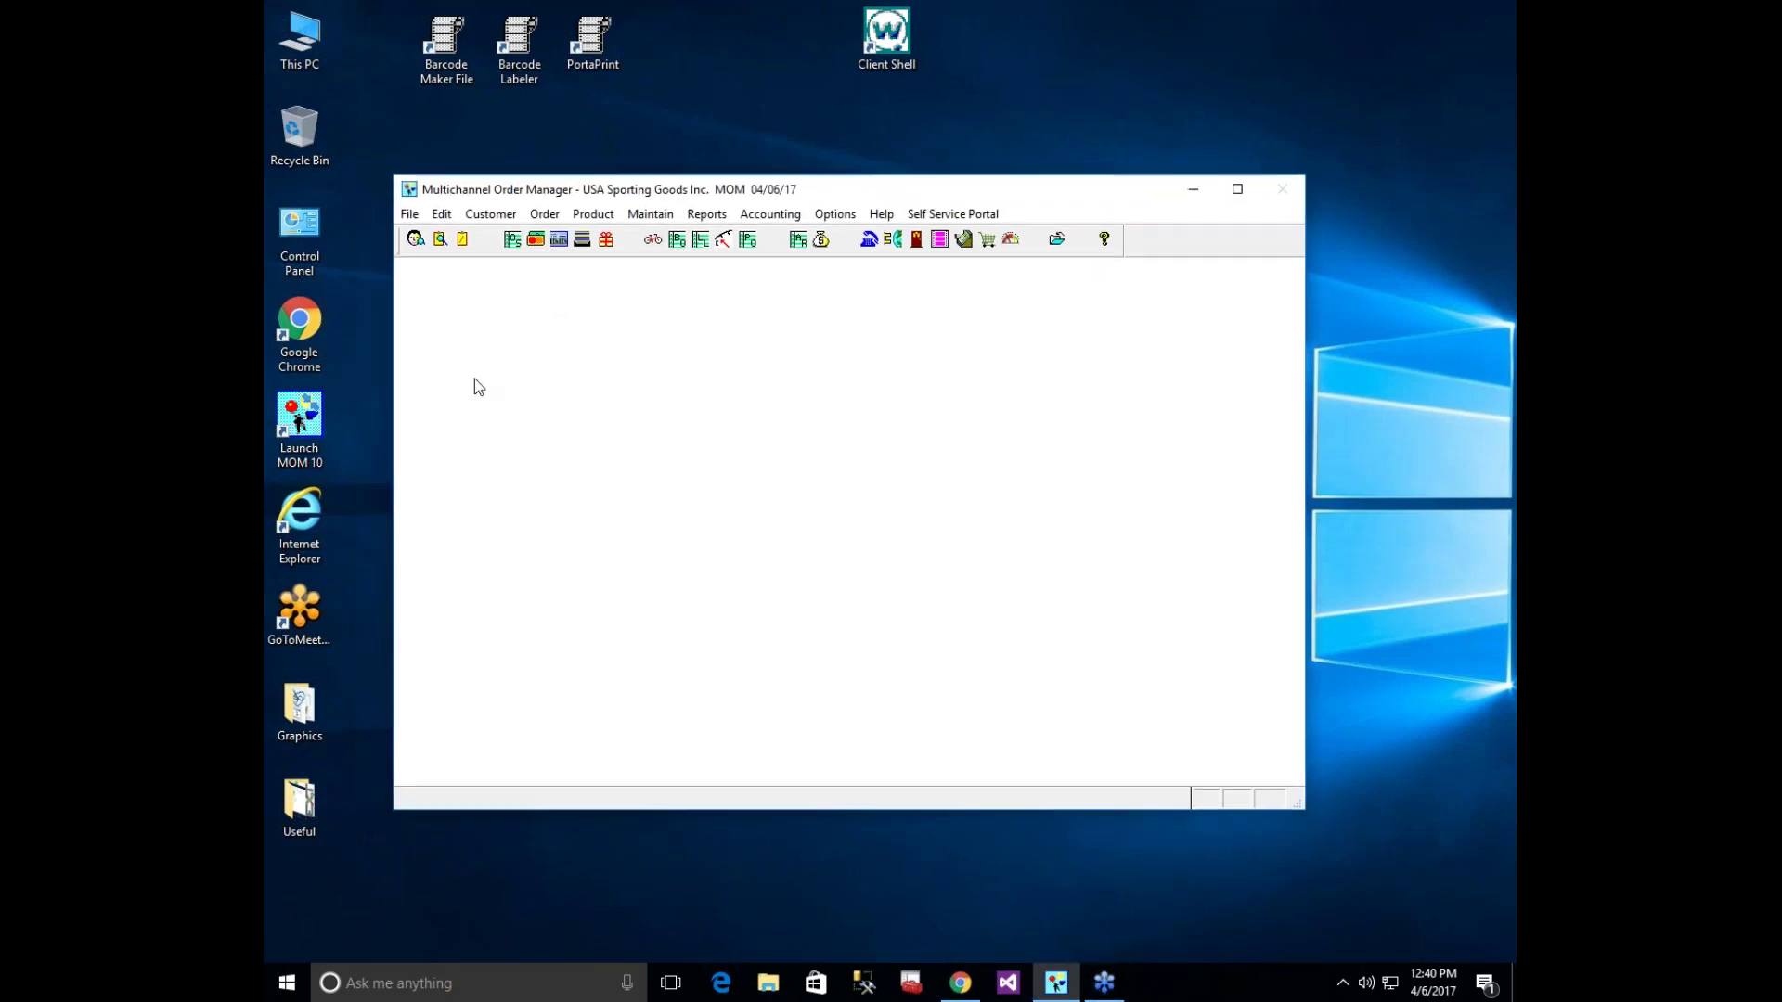
pyautogui.click(304, 703)
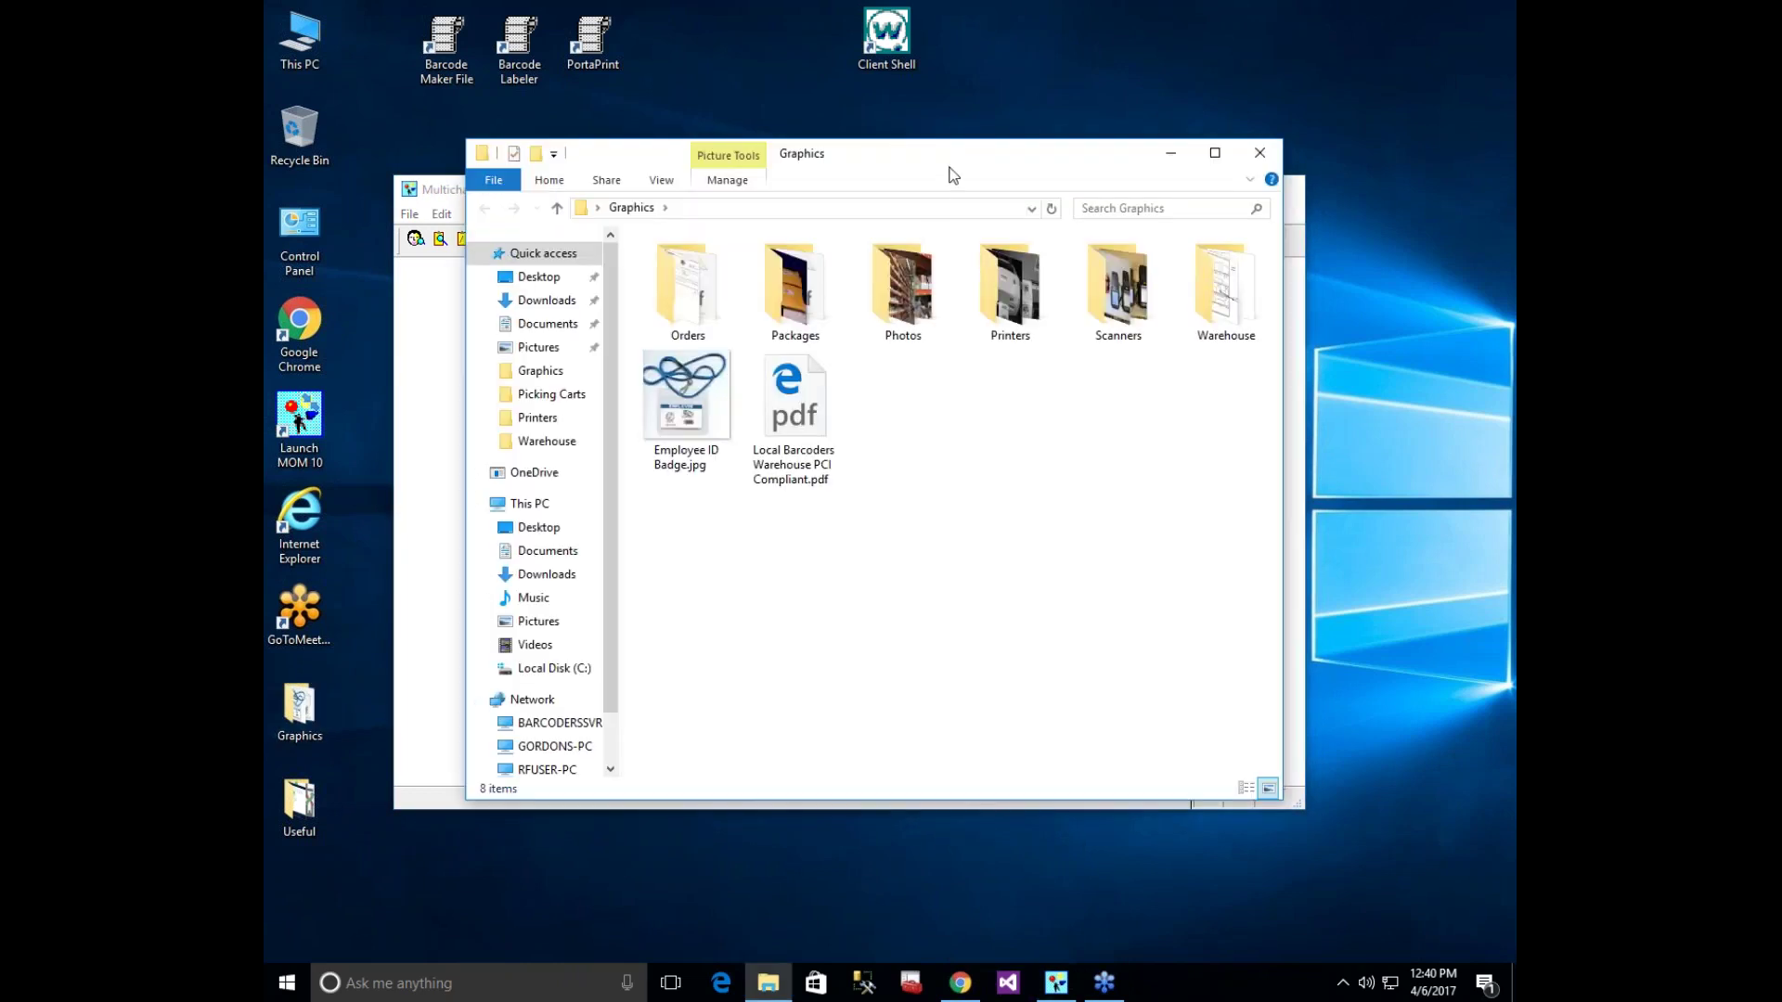
pyautogui.moveTo(933, 203); pyautogui.dragTo(831, 305)
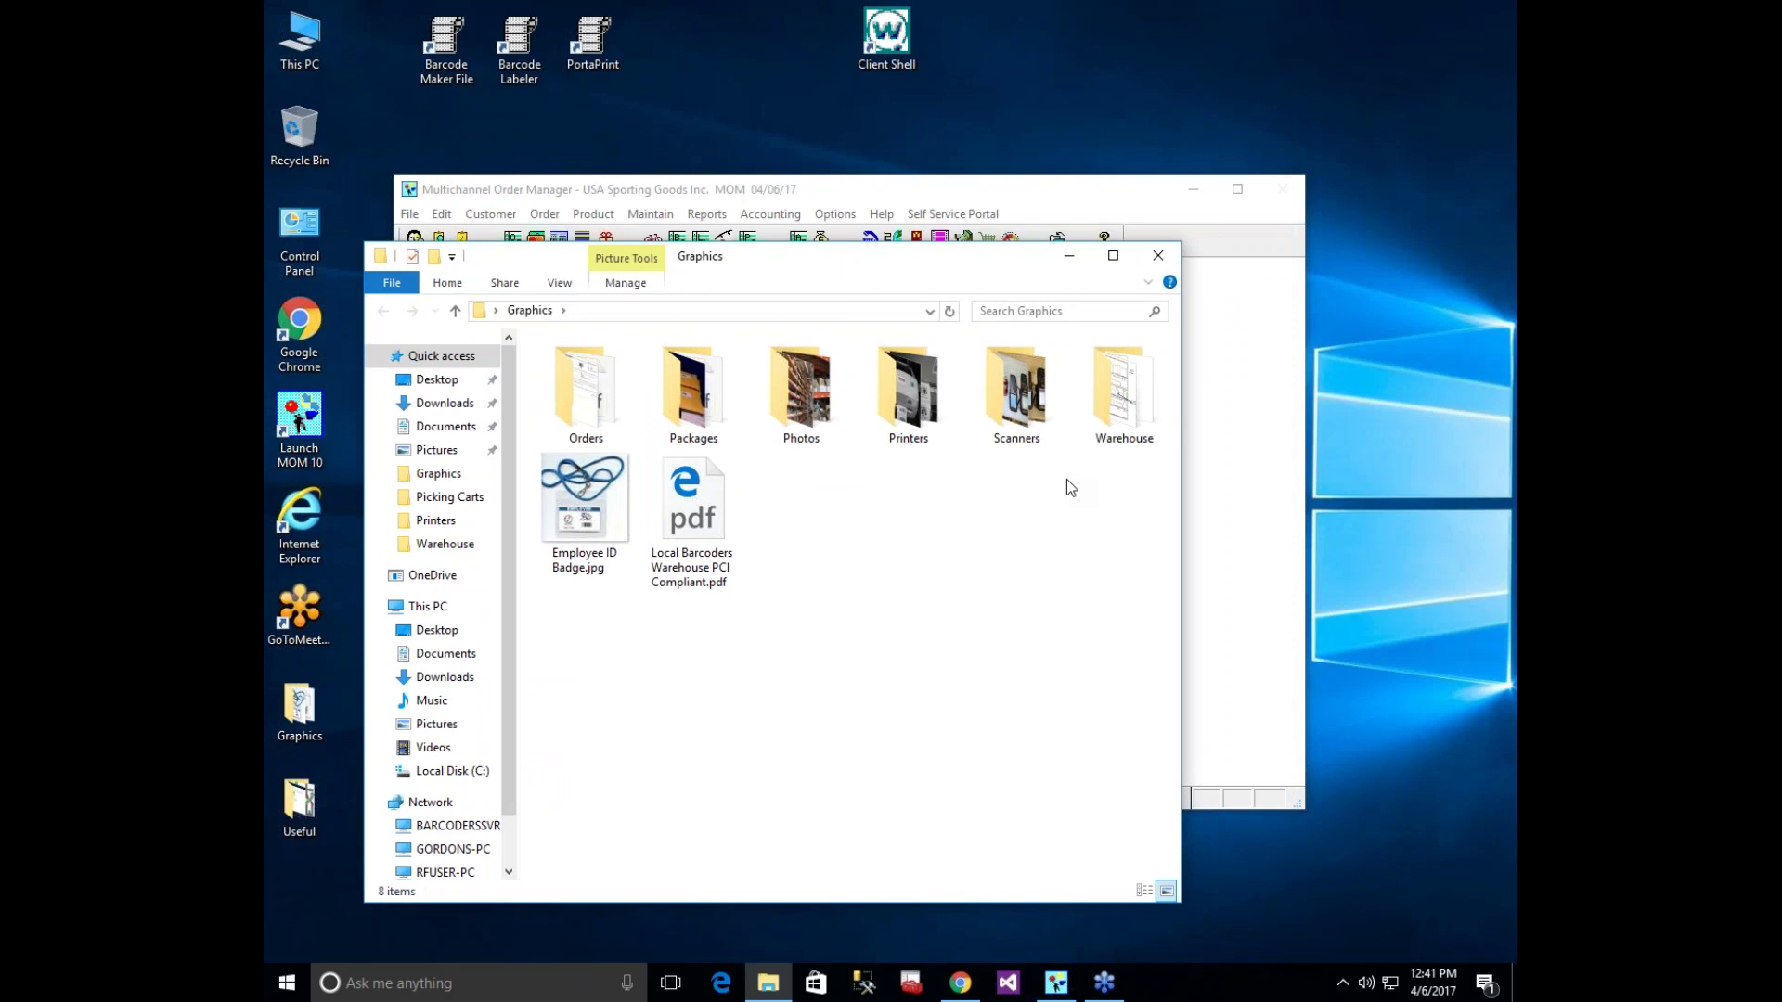
# Open the Warehouse folder and the 'Labels Shelf and SKU.jpg' image.
pyautogui.click(1114, 394)
pyautogui.doubleClick(1118, 401)
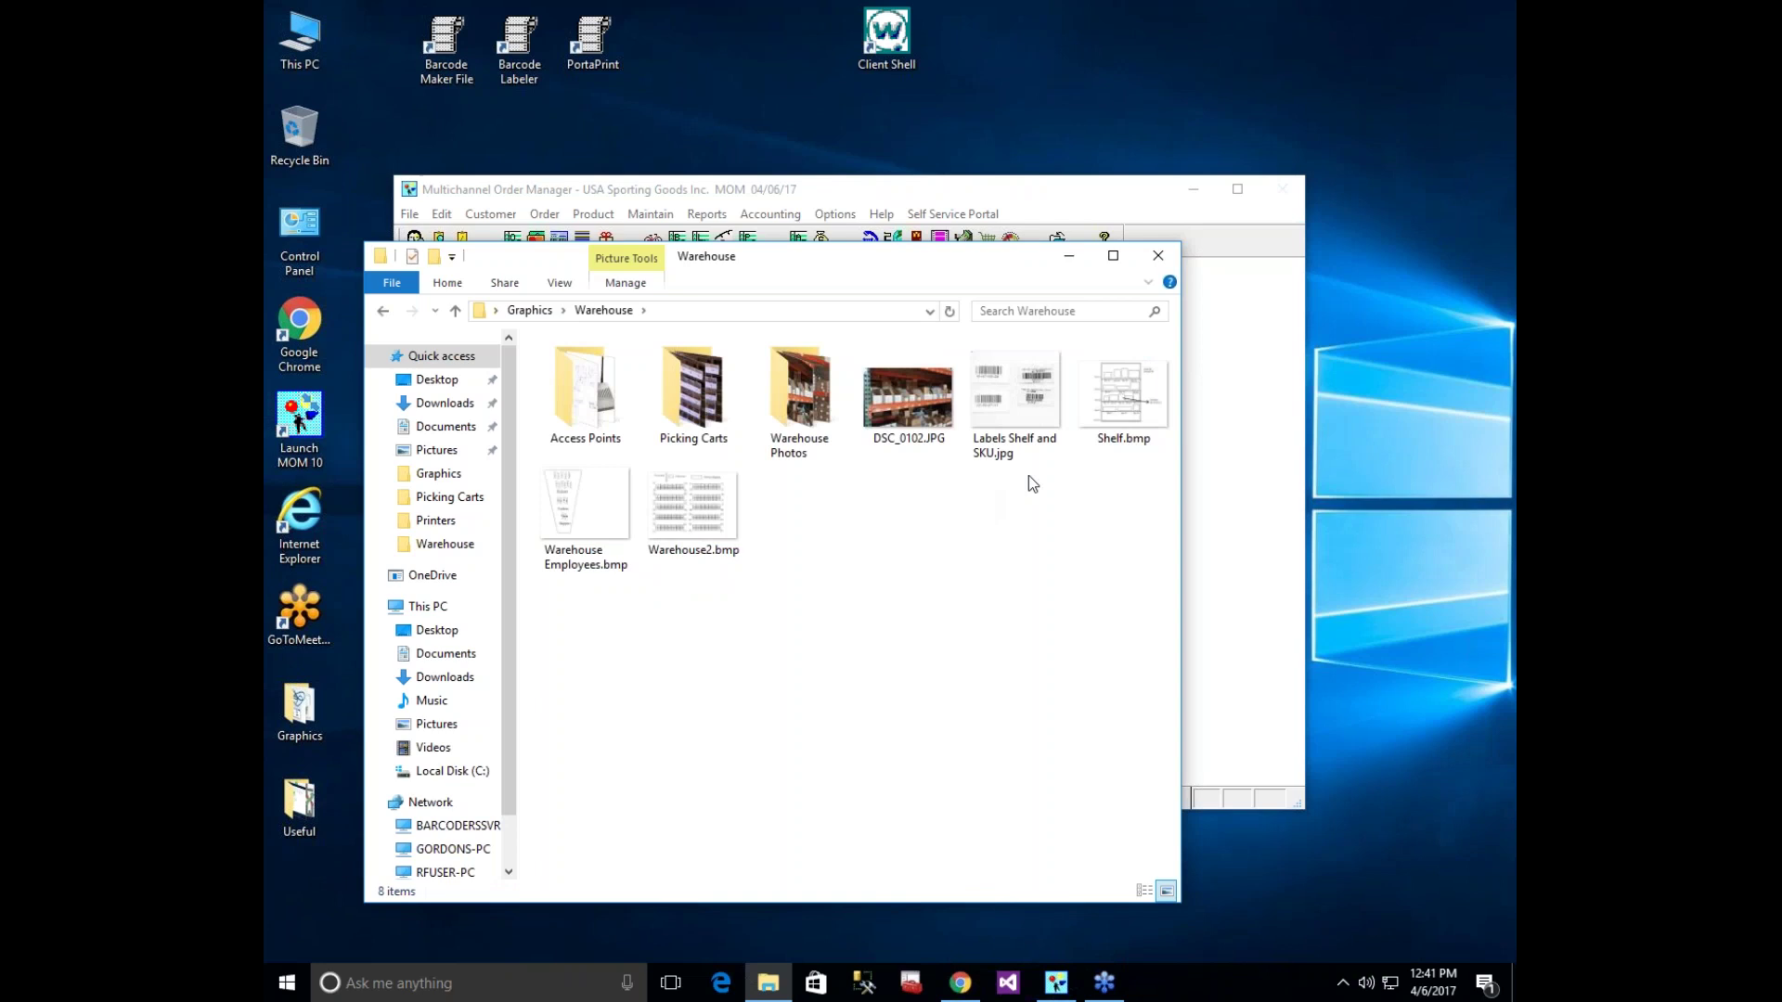
pyautogui.doubleClick(1011, 397)
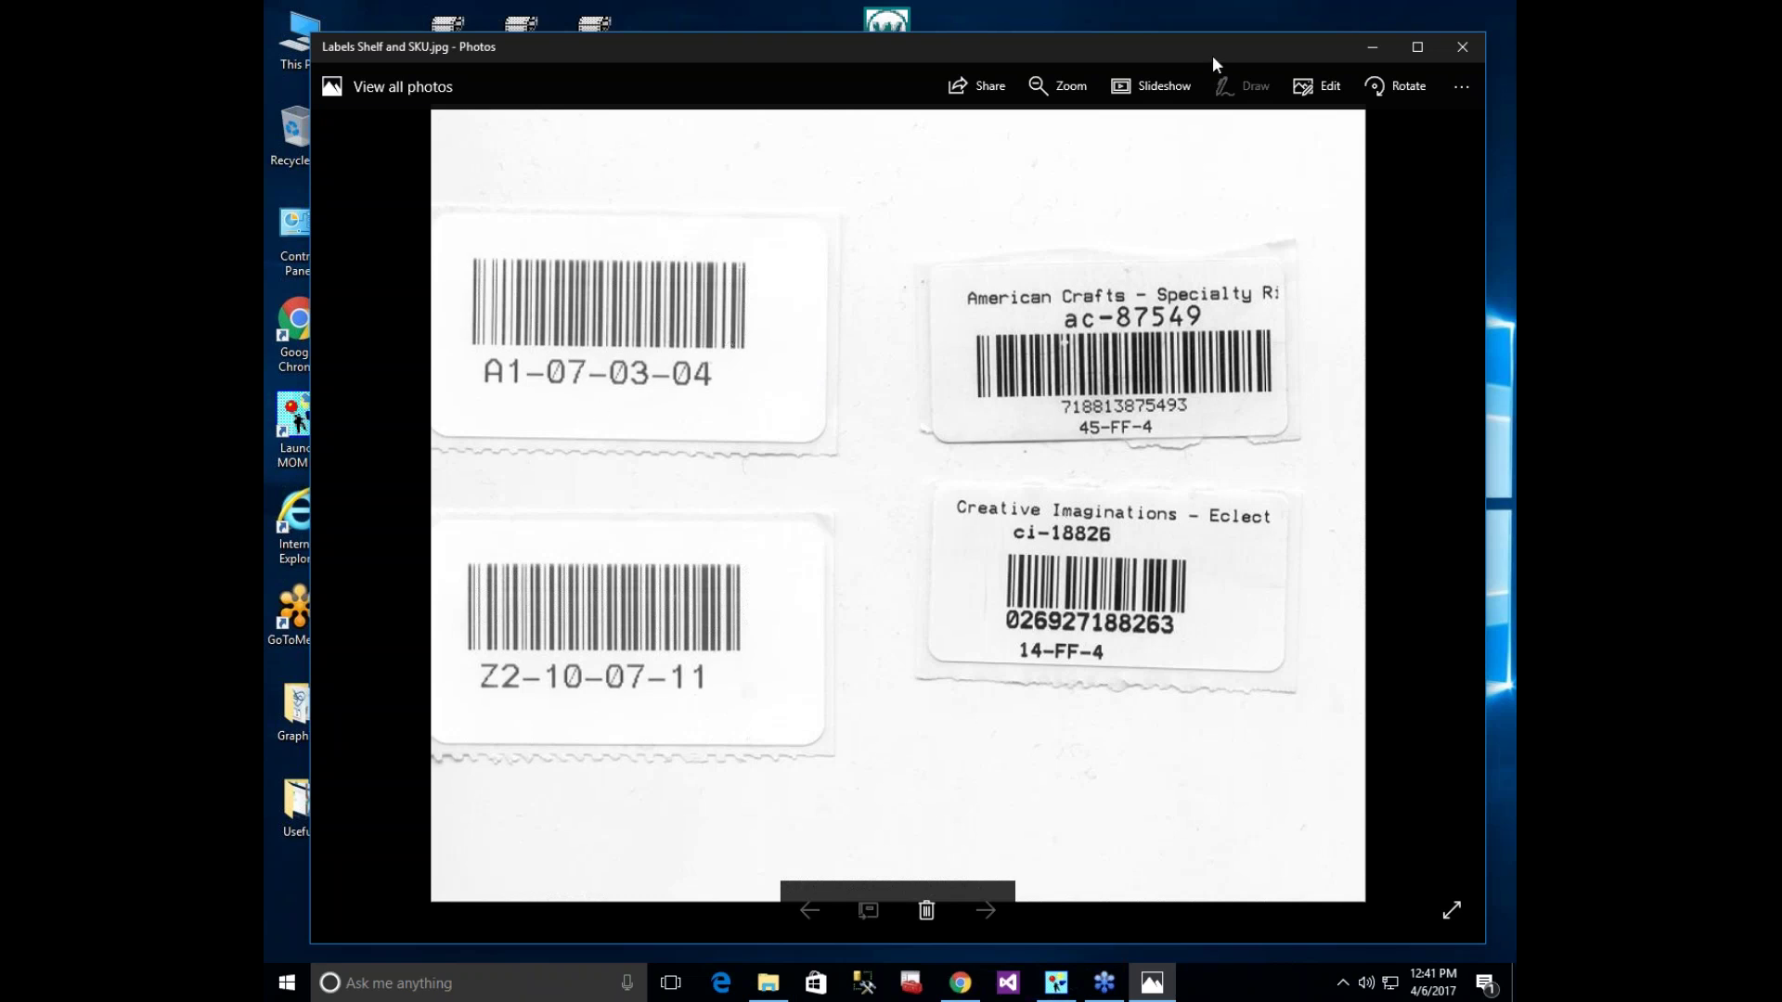
# Close the barcode label image and open the DSC_0102.JPG shelving photo.
pyautogui.click(1459, 49)
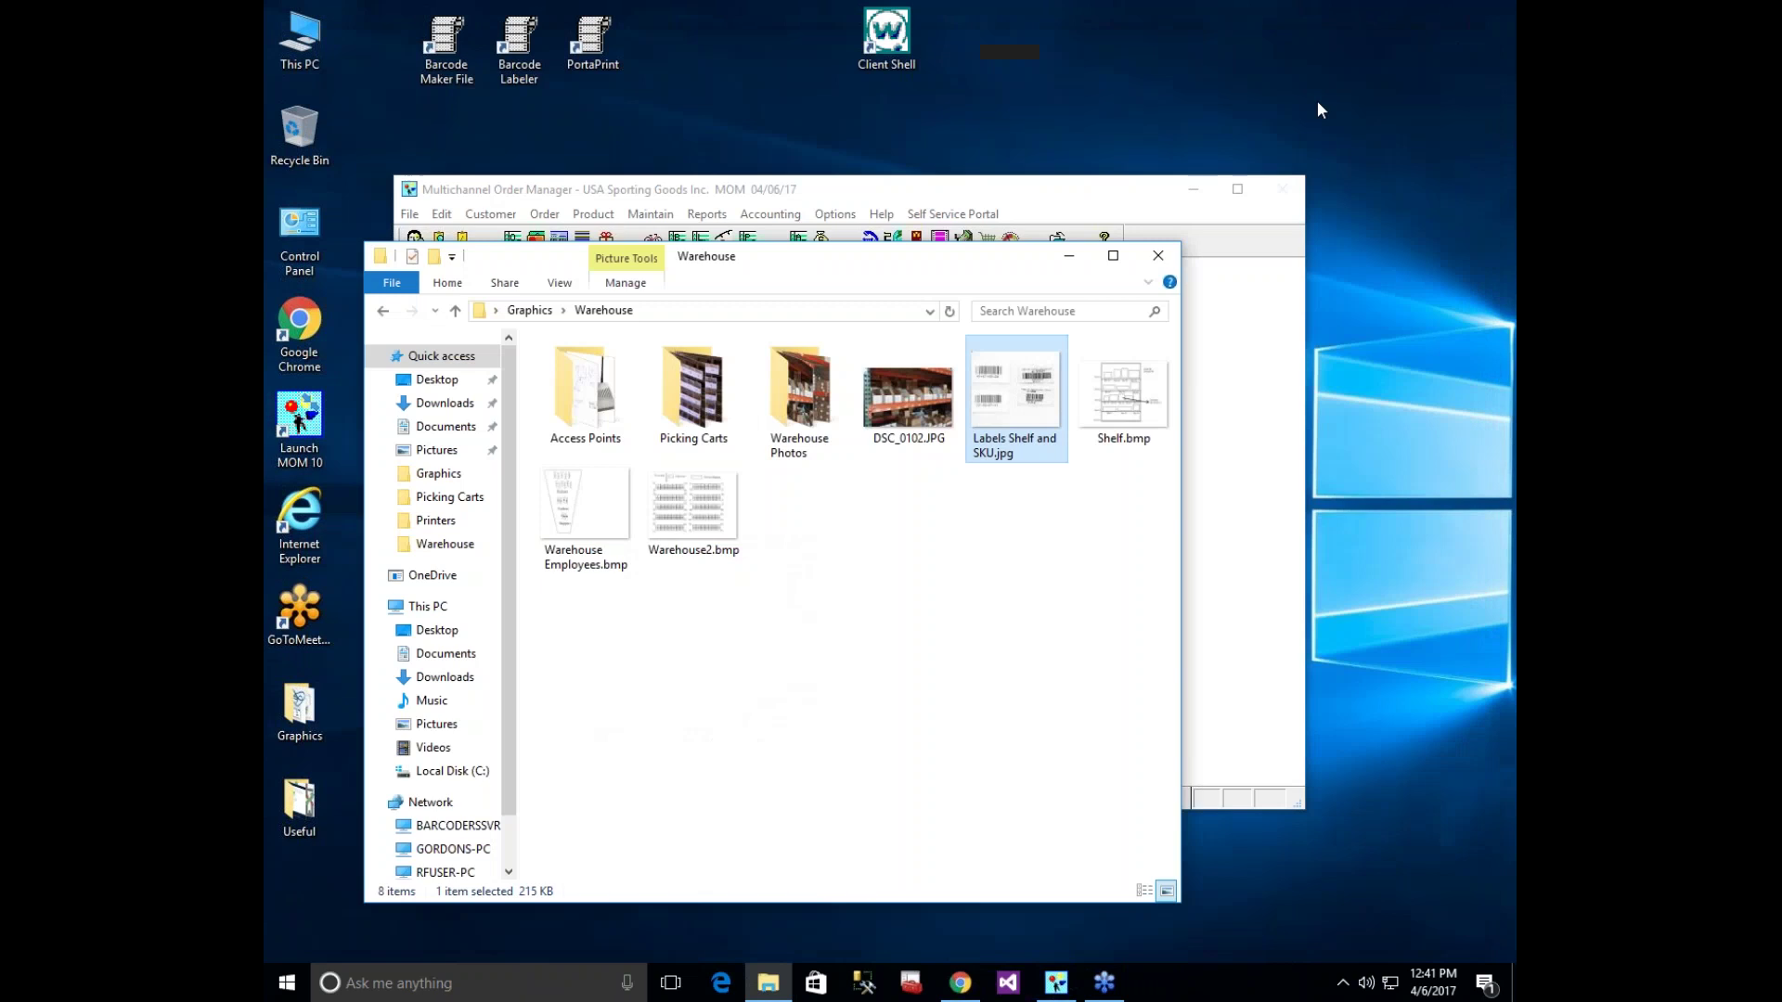
pyautogui.doubleClick(895, 397)
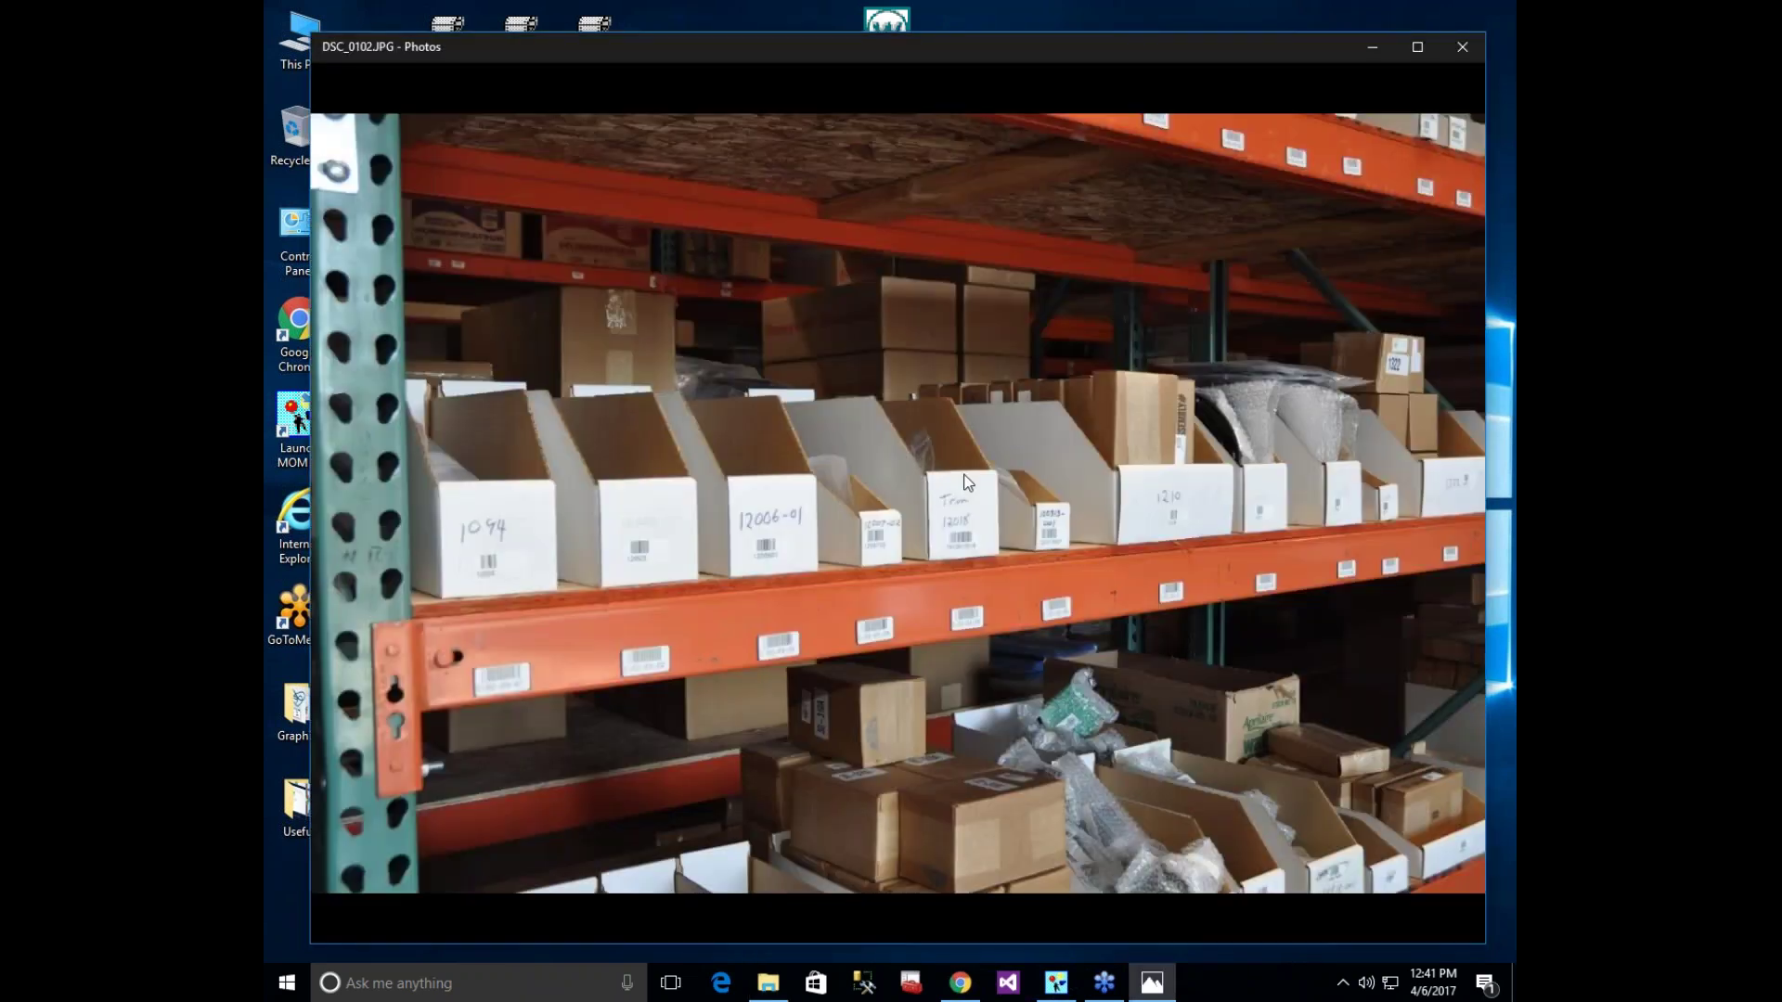
# Zoom in and out on DSC_0102's bin and shelf barcode labels, then close the photo.
pyautogui.scroll(1, 965, 480)
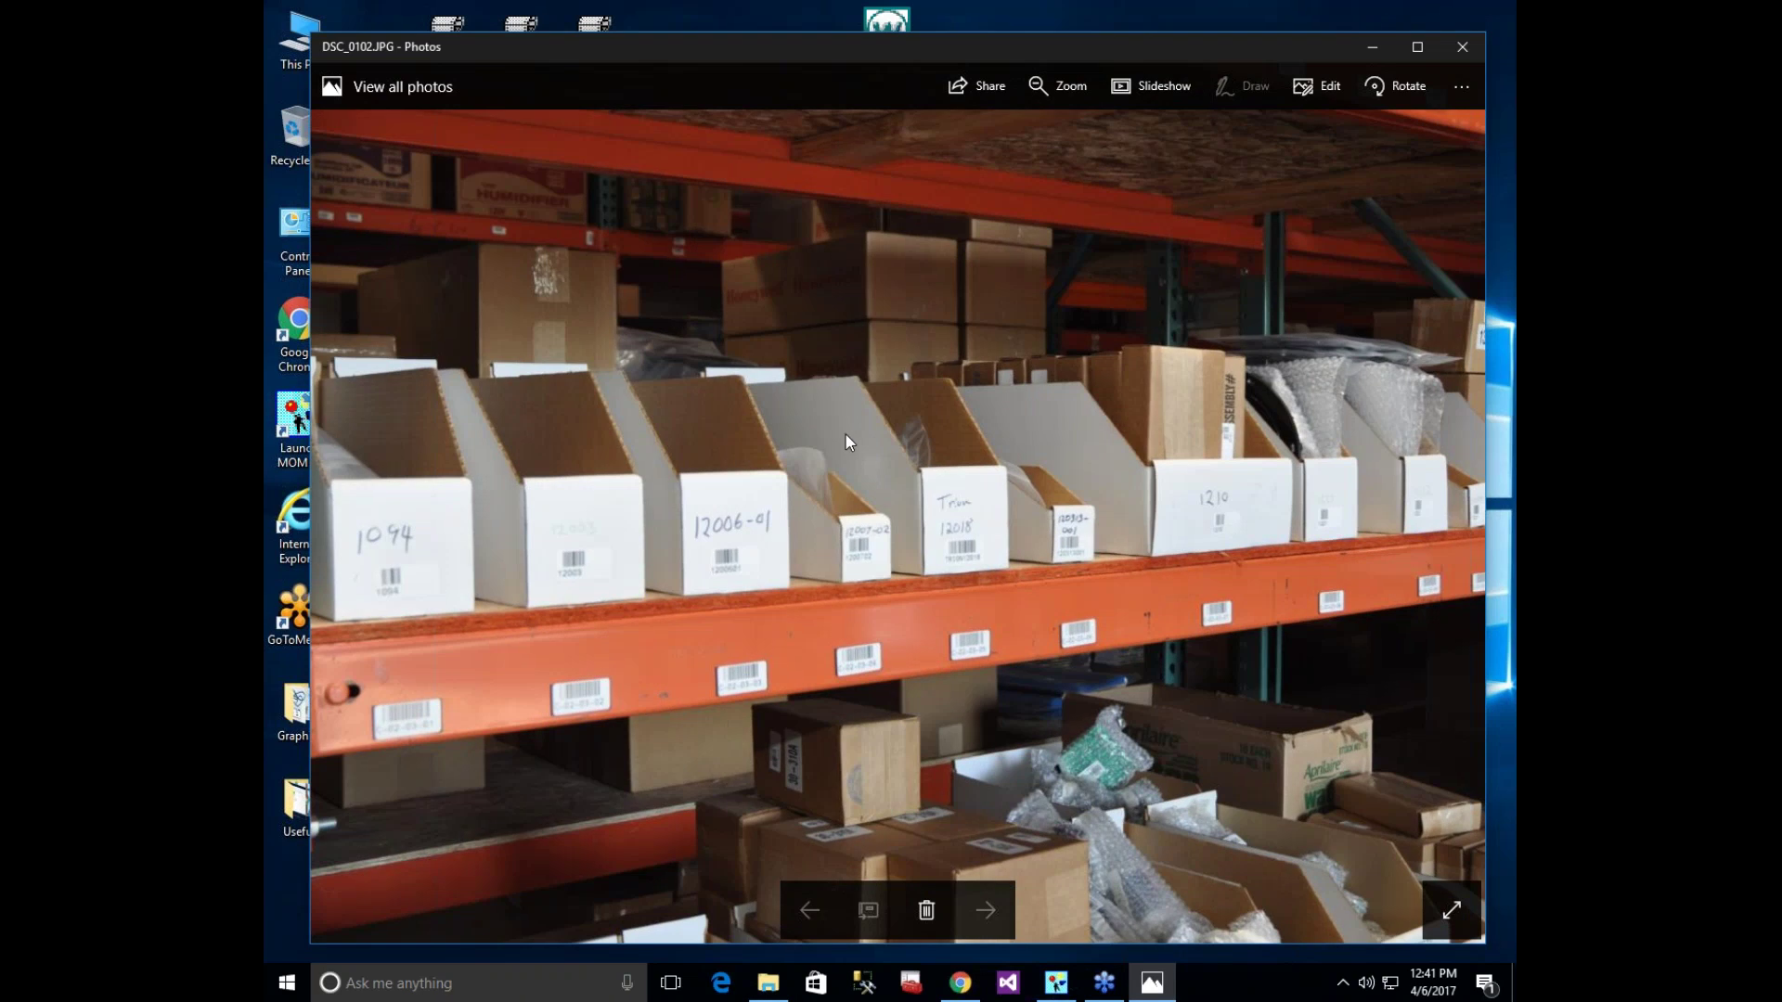
pyautogui.scroll(1, 844, 433)
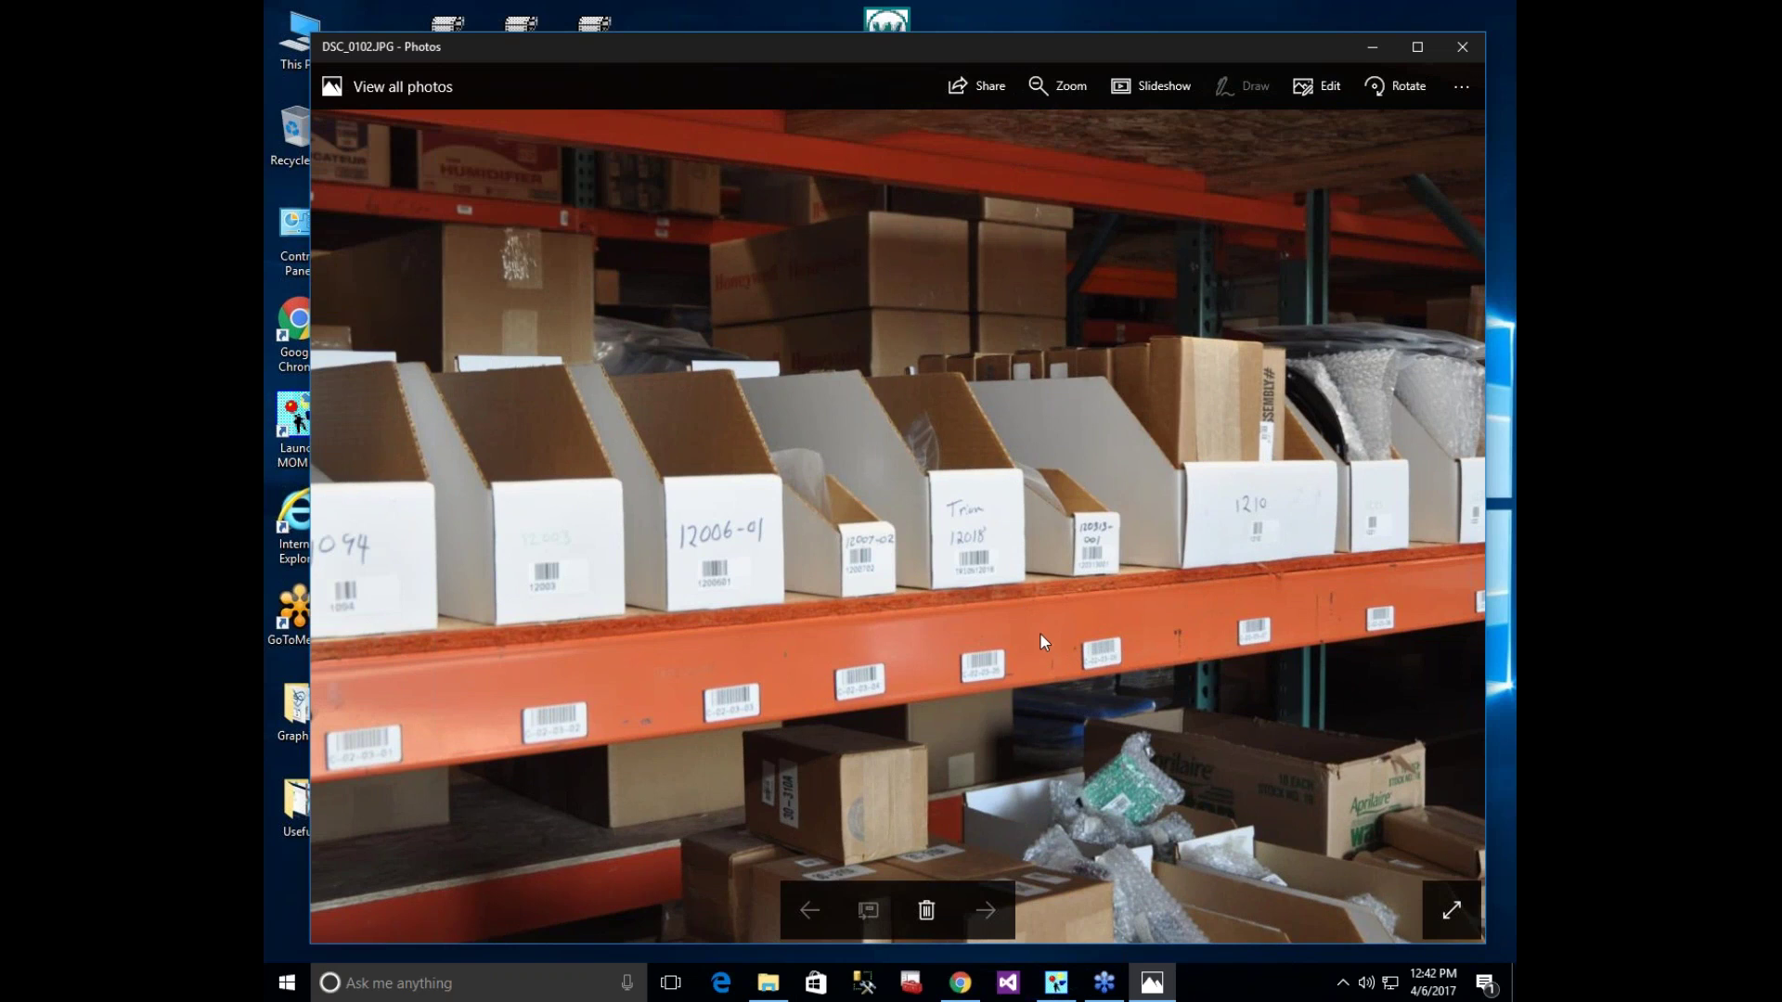
pyautogui.scroll(-1, 1040, 632)
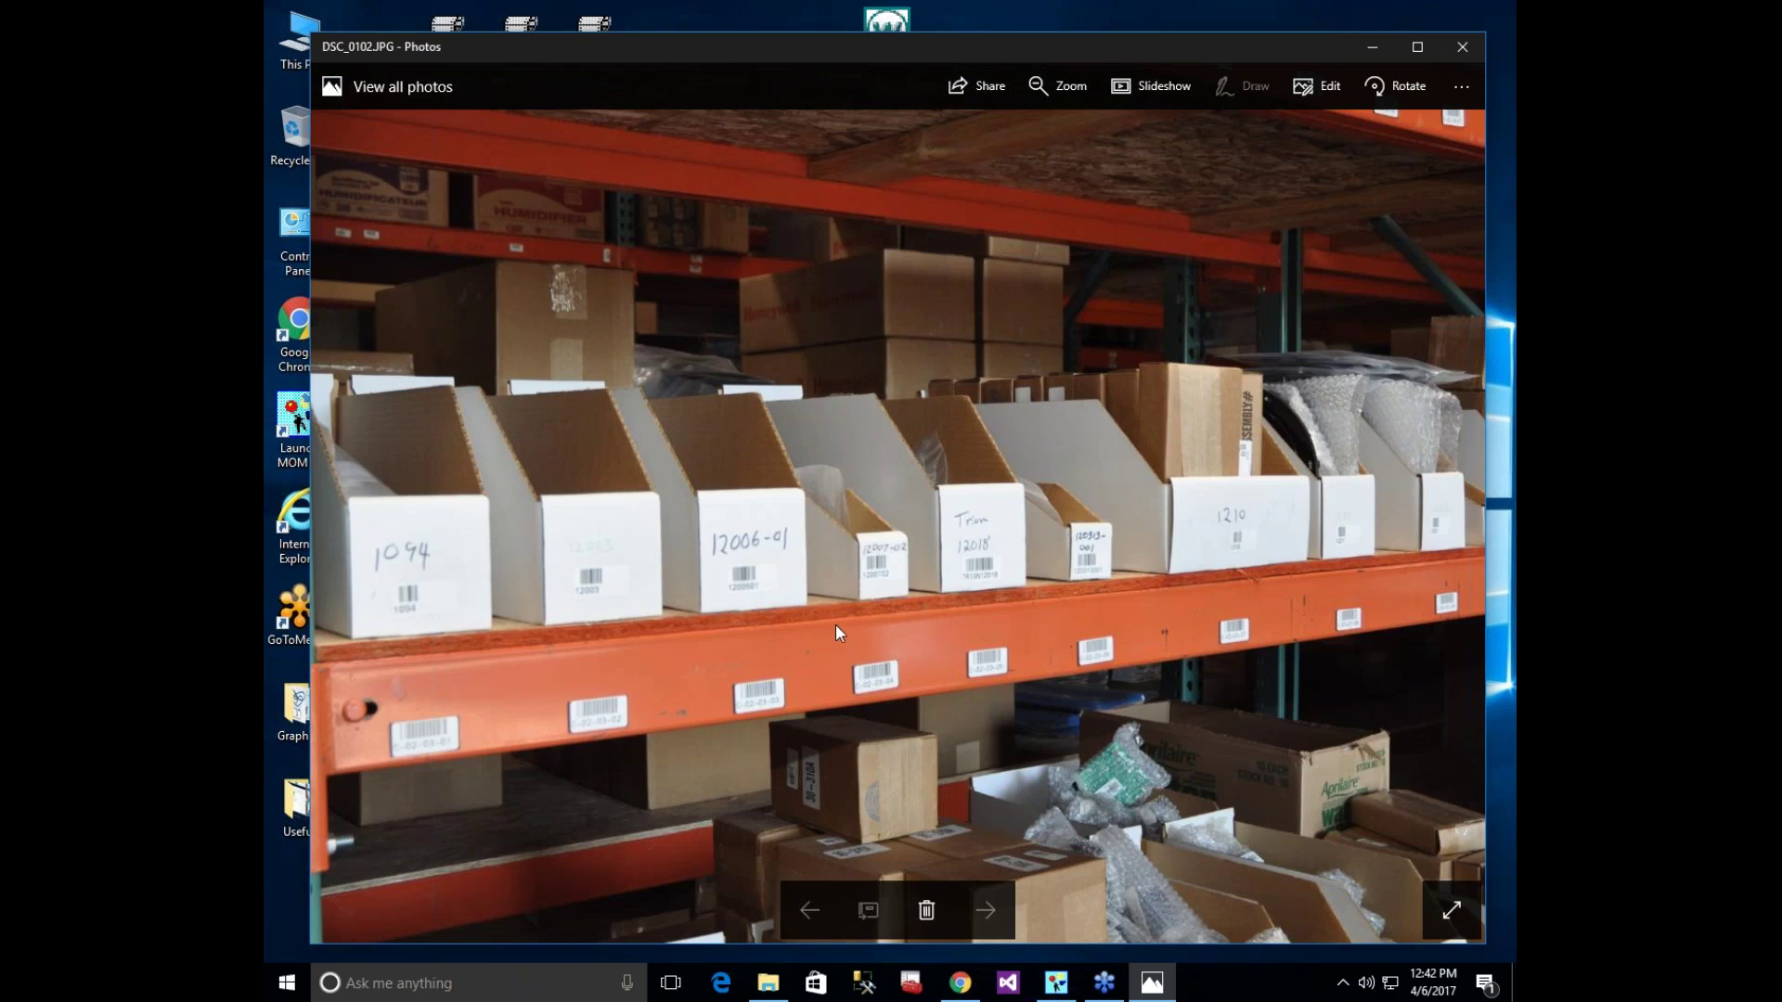
pyautogui.scroll(2, 850, 626)
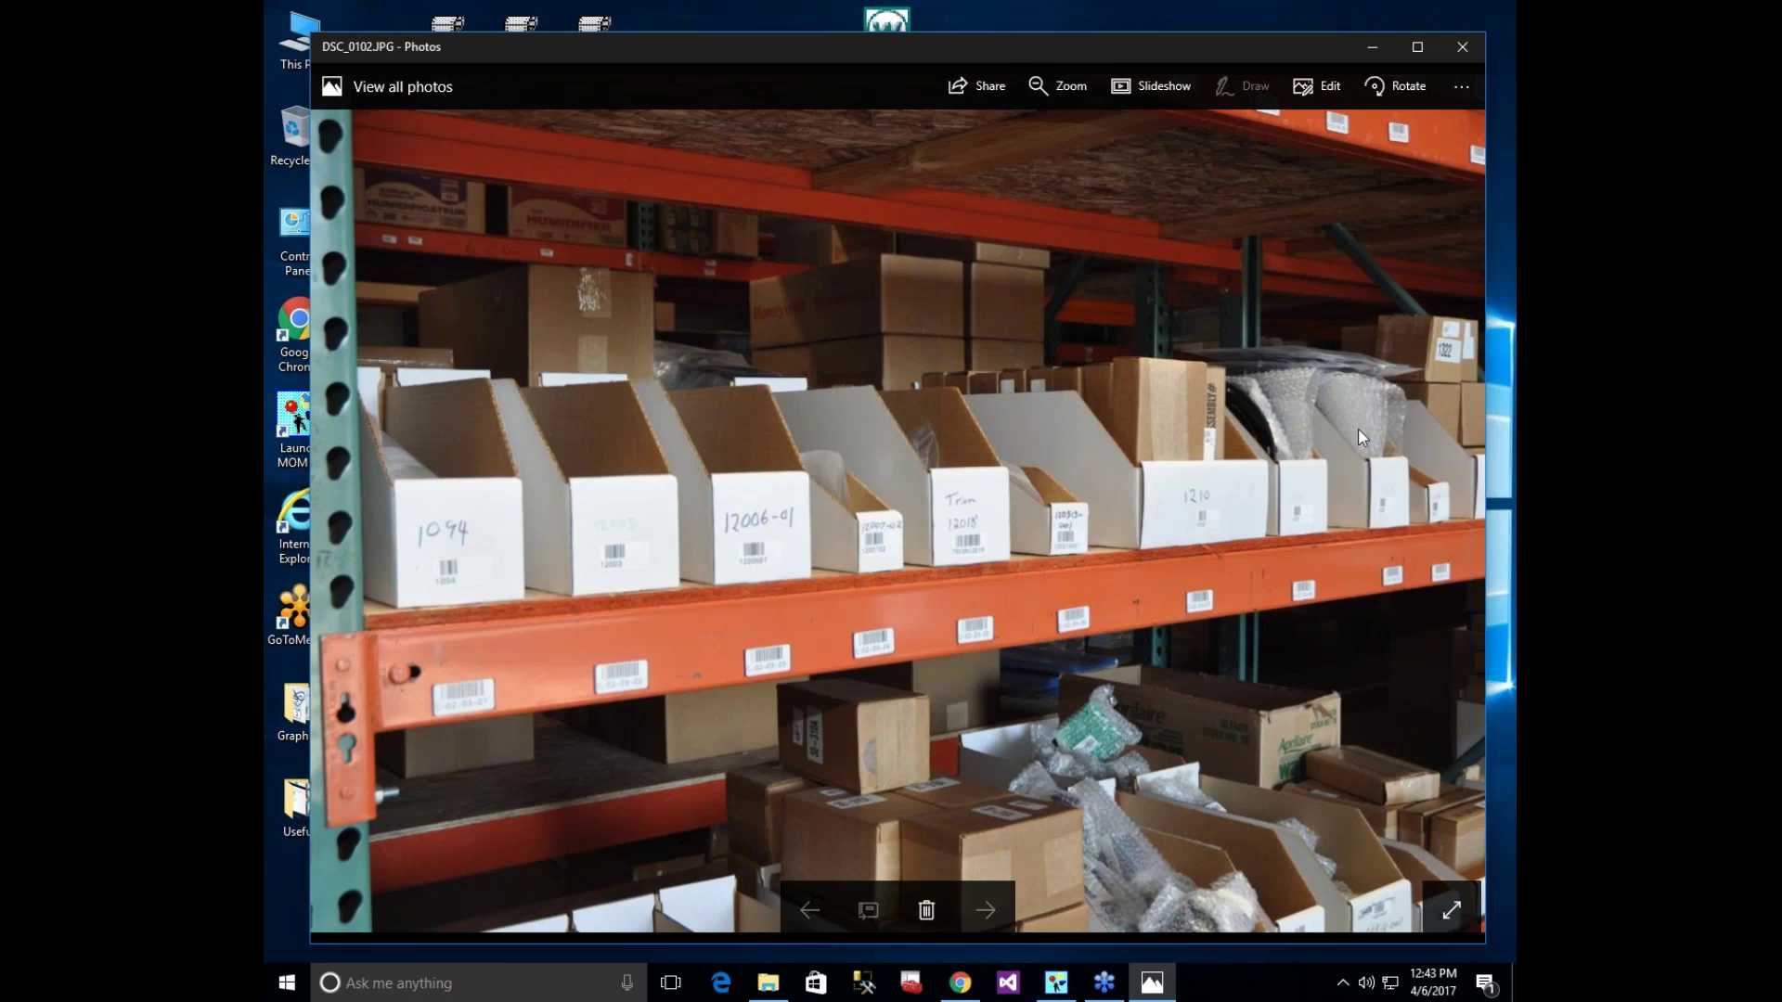
pyautogui.click(1462, 48)
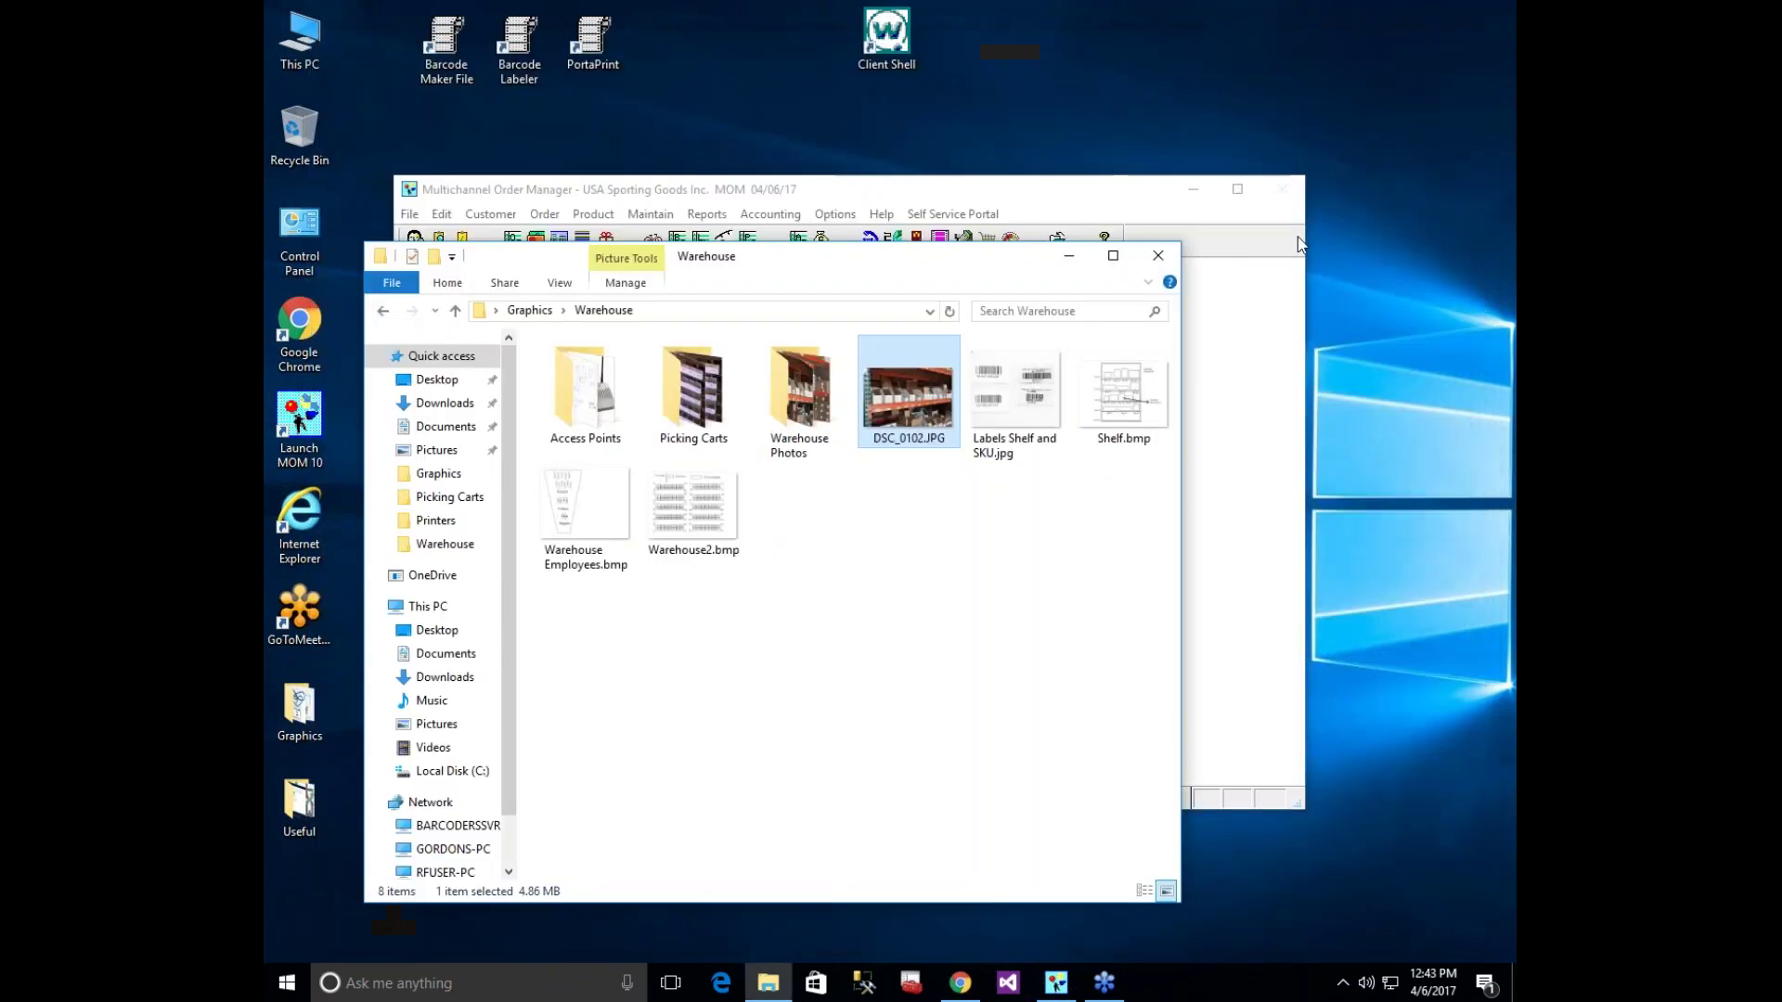
# View the Warehouse2.bmp aisle and section layout diagram, then close it.
pyautogui.doubleClick(698, 515)
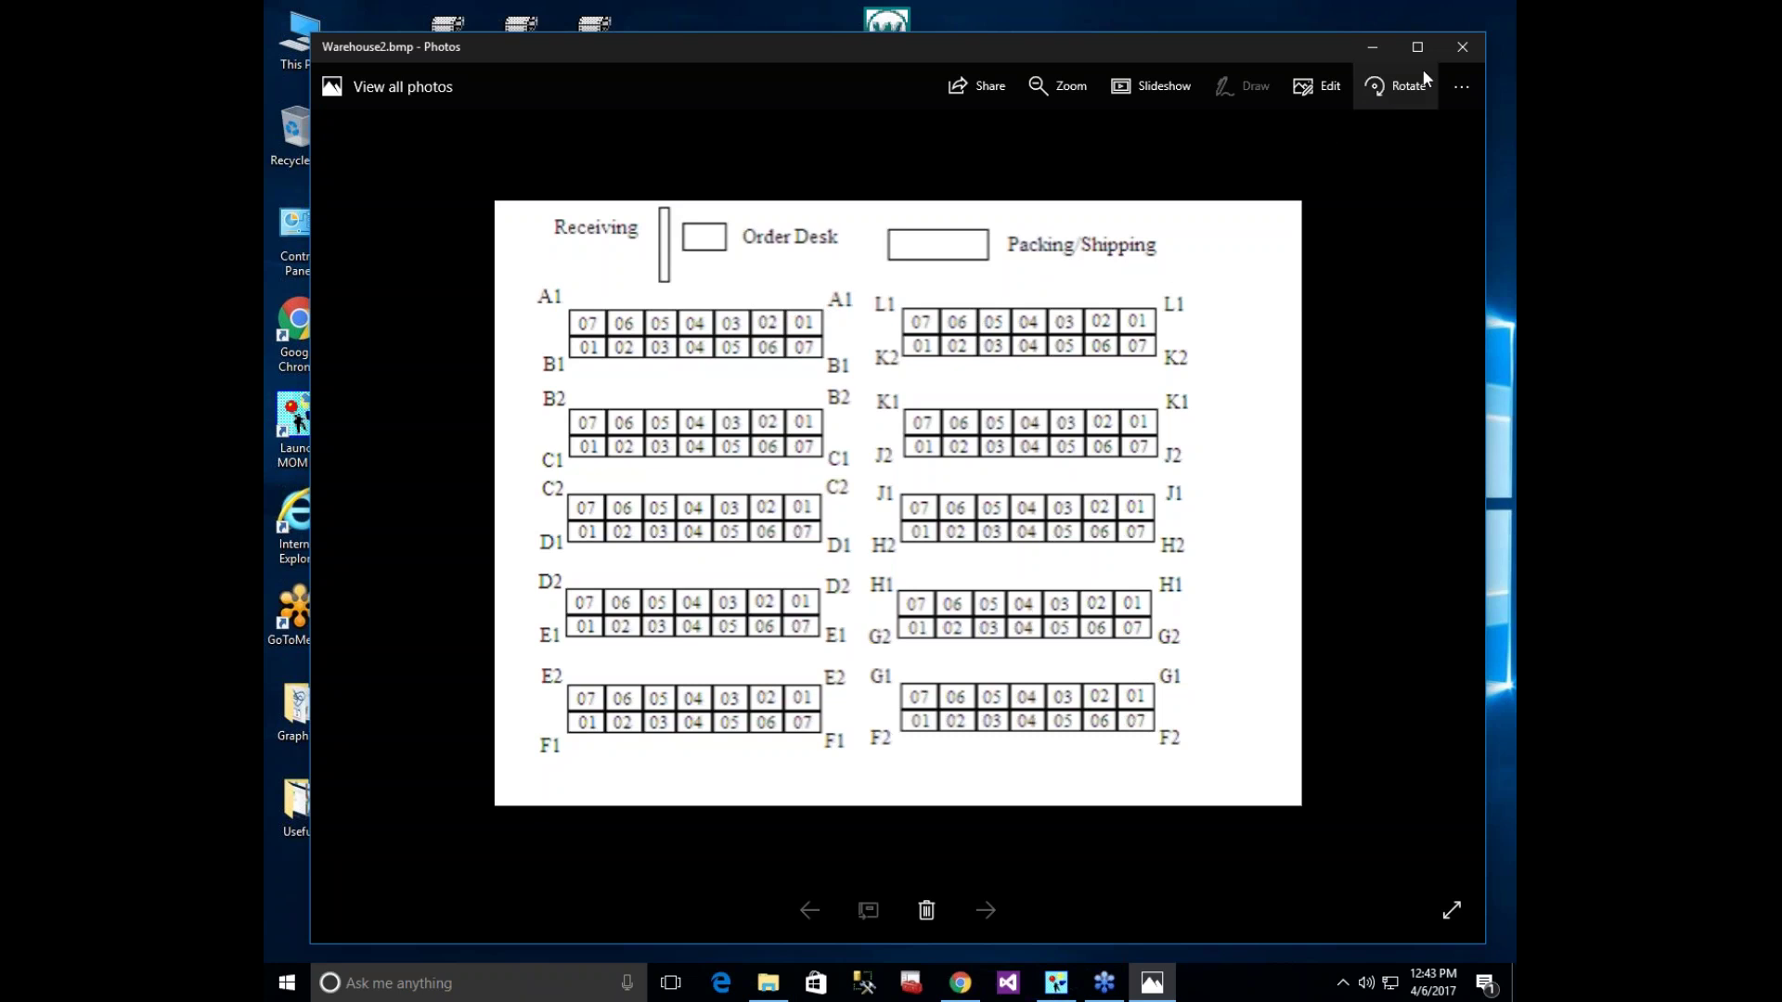
pyautogui.click(1462, 48)
# View Shelf.bmp explaining location D1-06-02-03, close it, and open Warehouse Employees.bmp.
pyautogui.doubleClick(1115, 406)
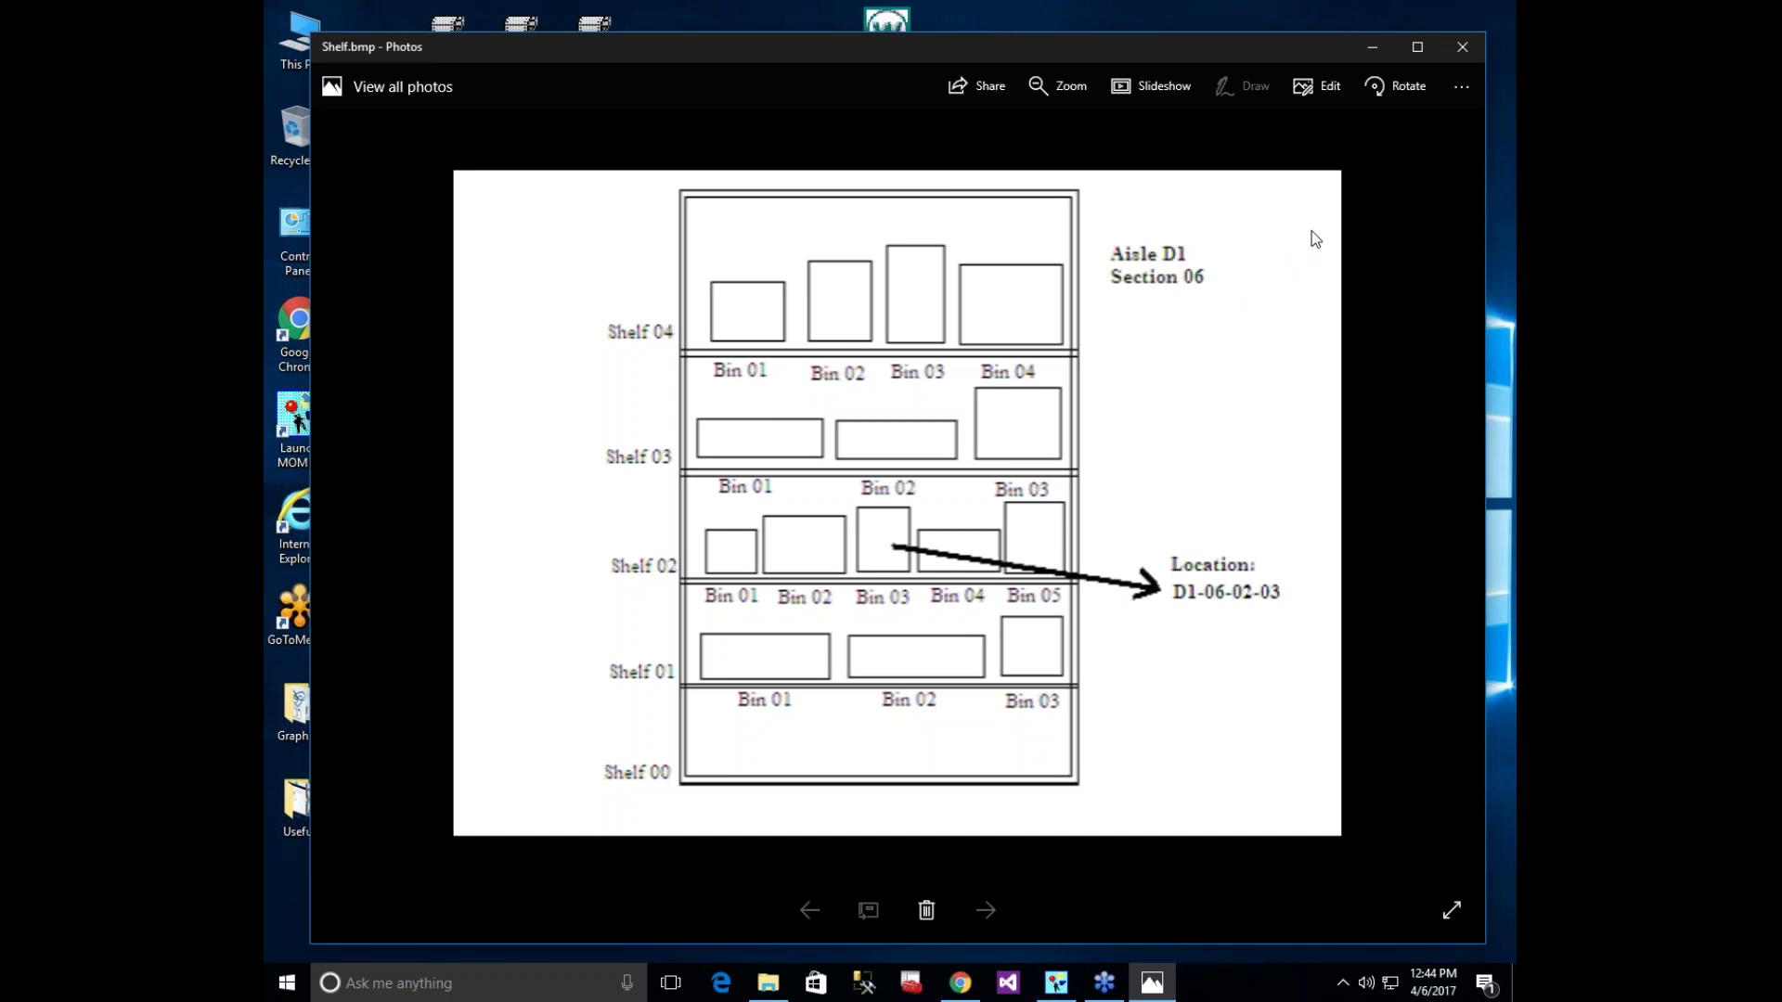
pyautogui.click(1463, 49)
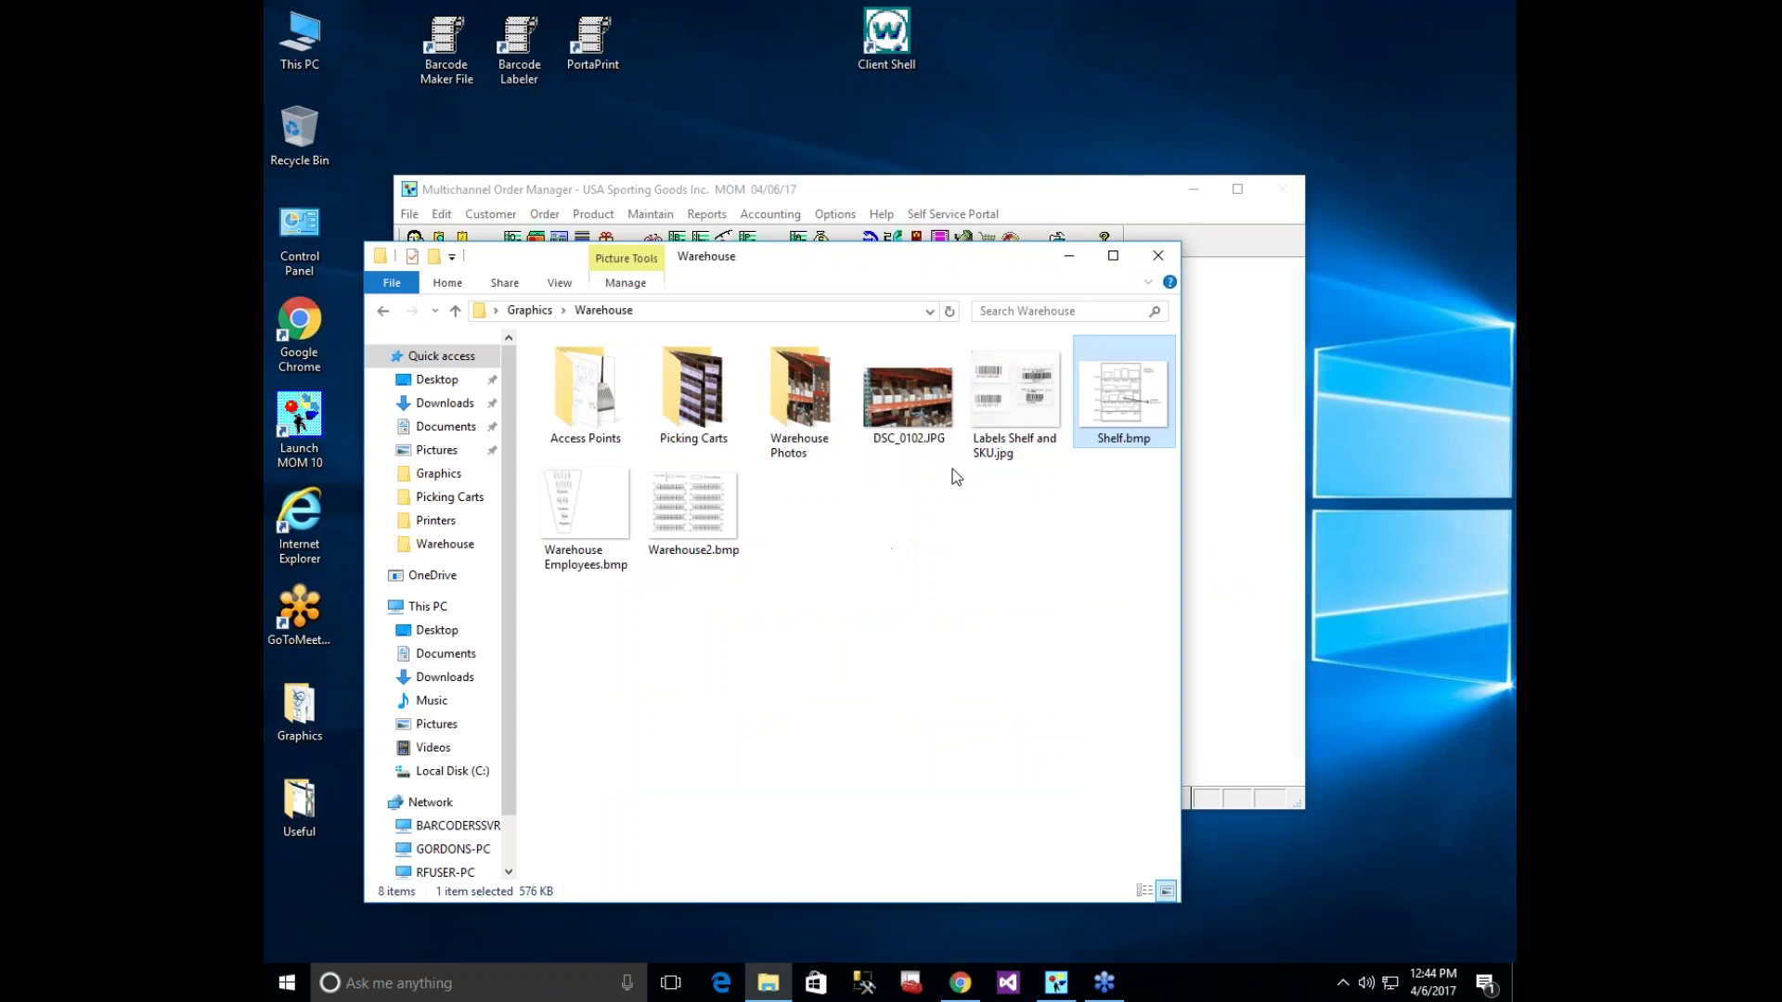
pyautogui.doubleClick(586, 508)
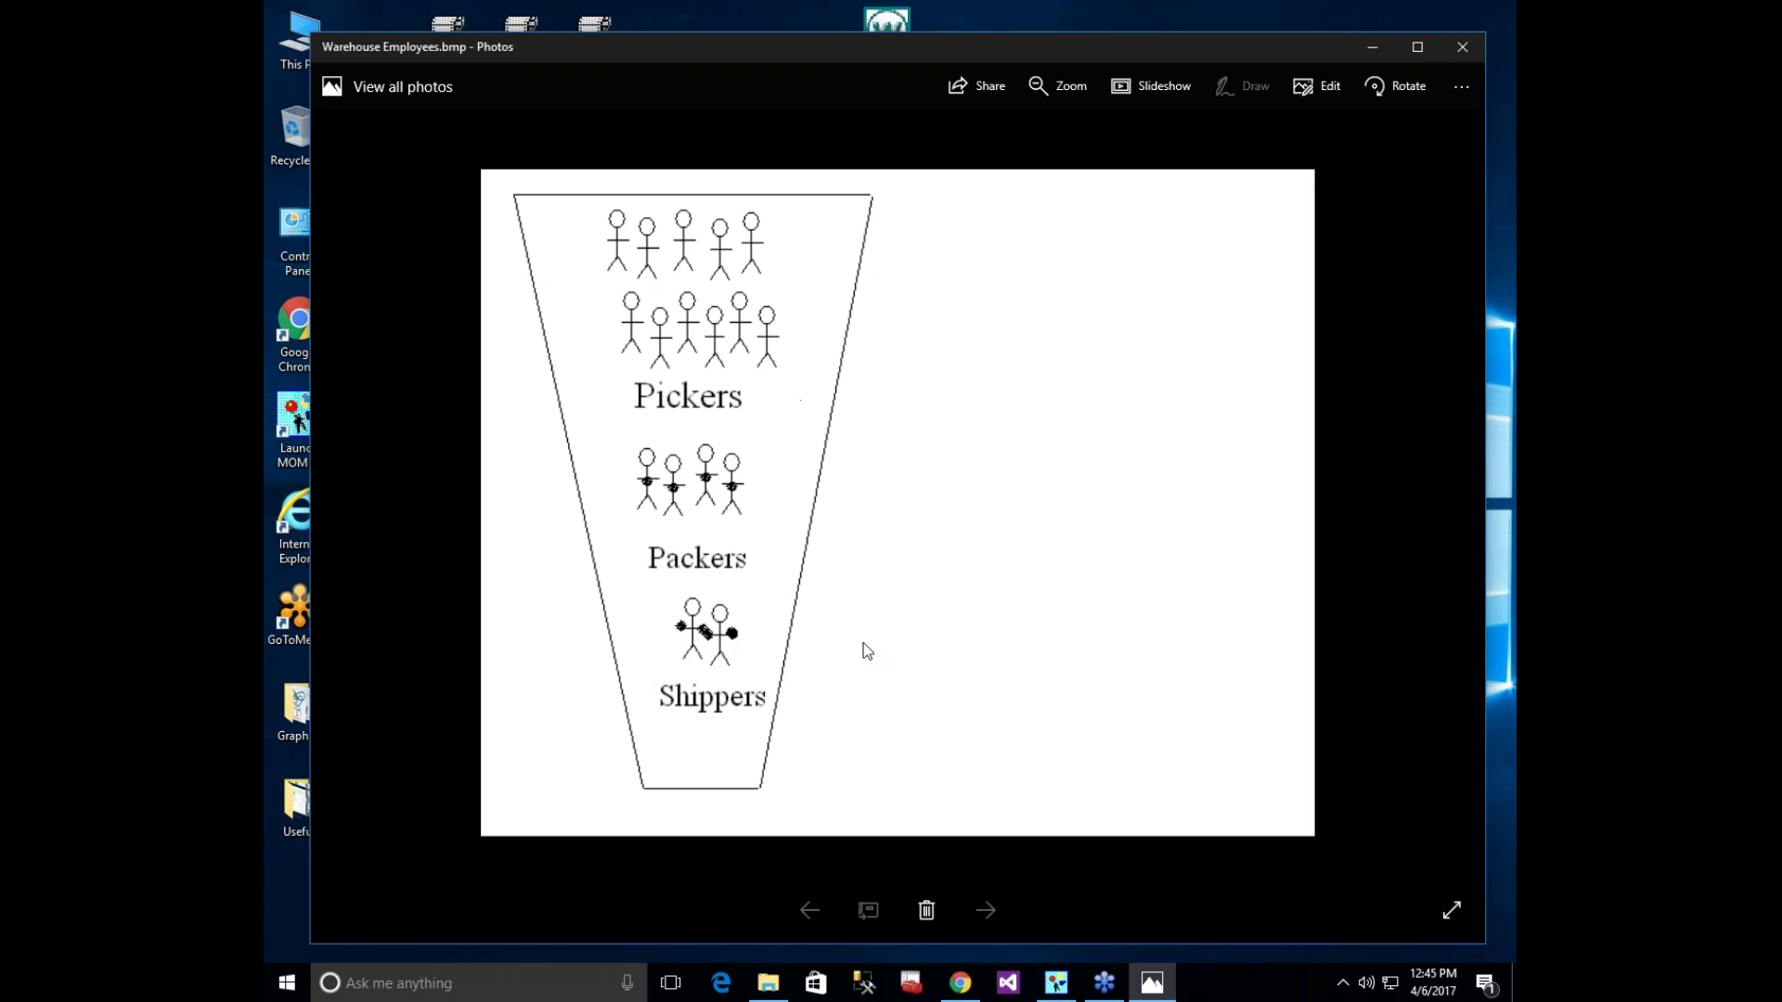
# Close the Warehouse Employees diagram of Pickers, Packers and Shippers.
pyautogui.click(1461, 50)
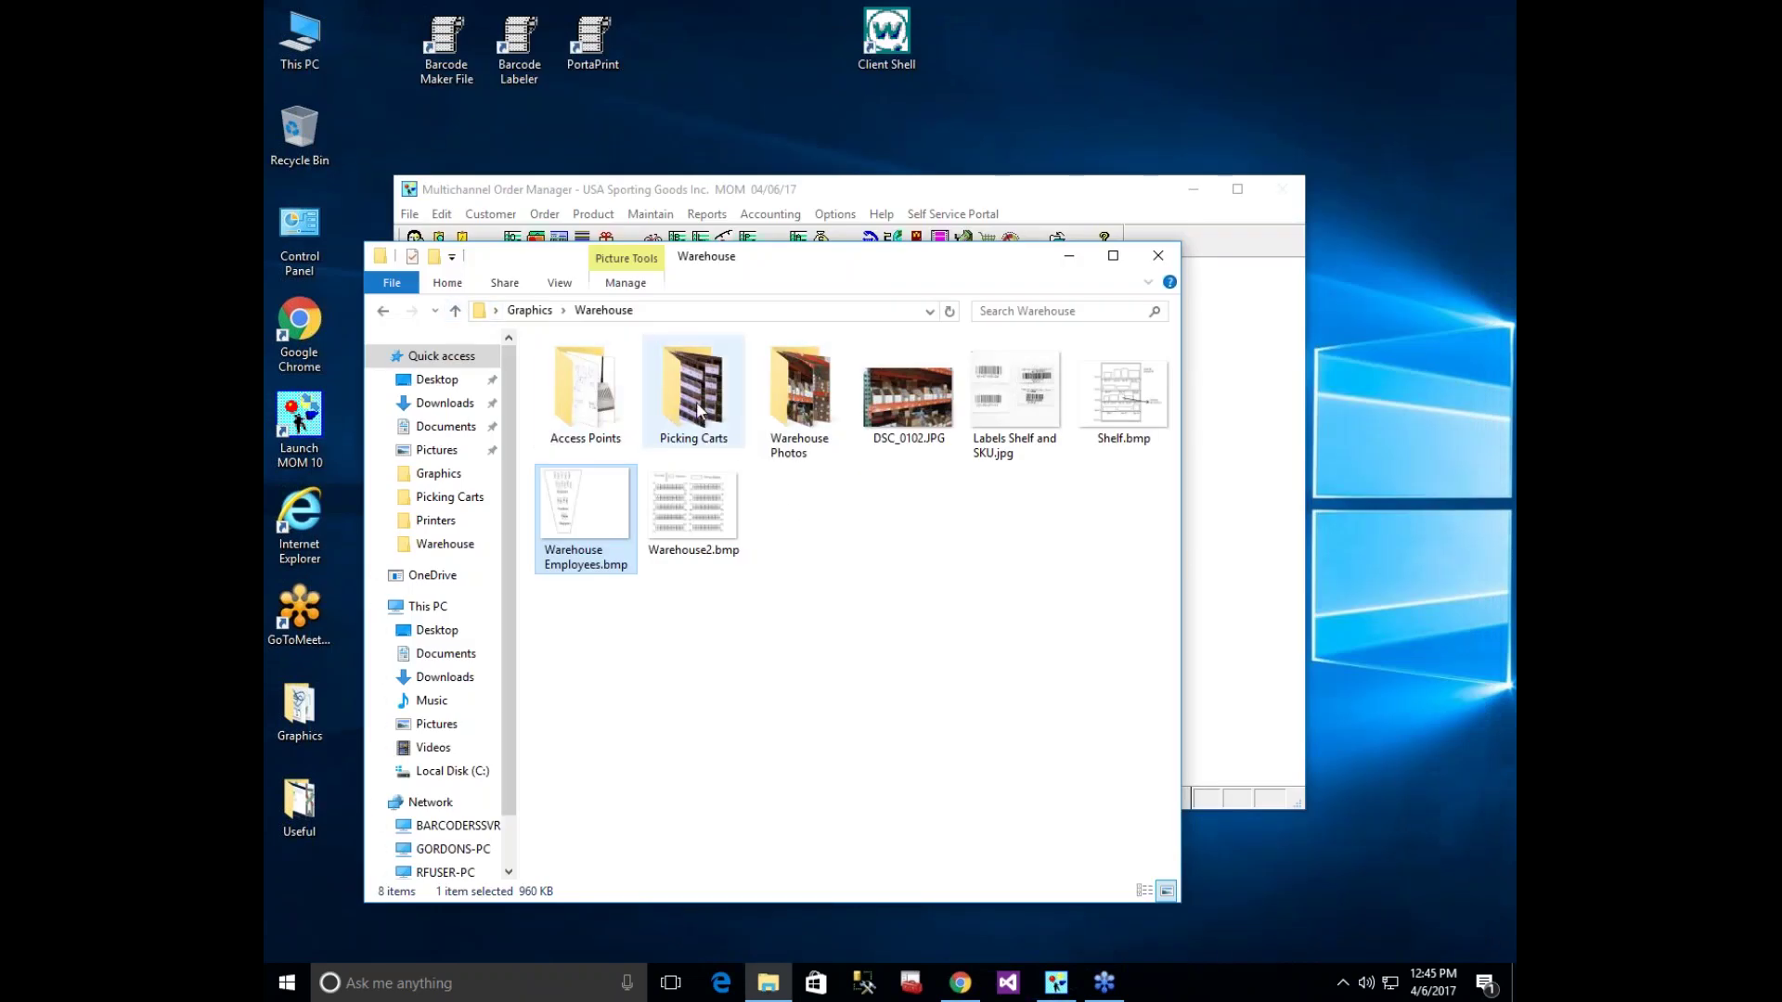
# Open the Picking Carts folder within Warehouse to list its ten cart images.
pyautogui.moveTo(699, 411)
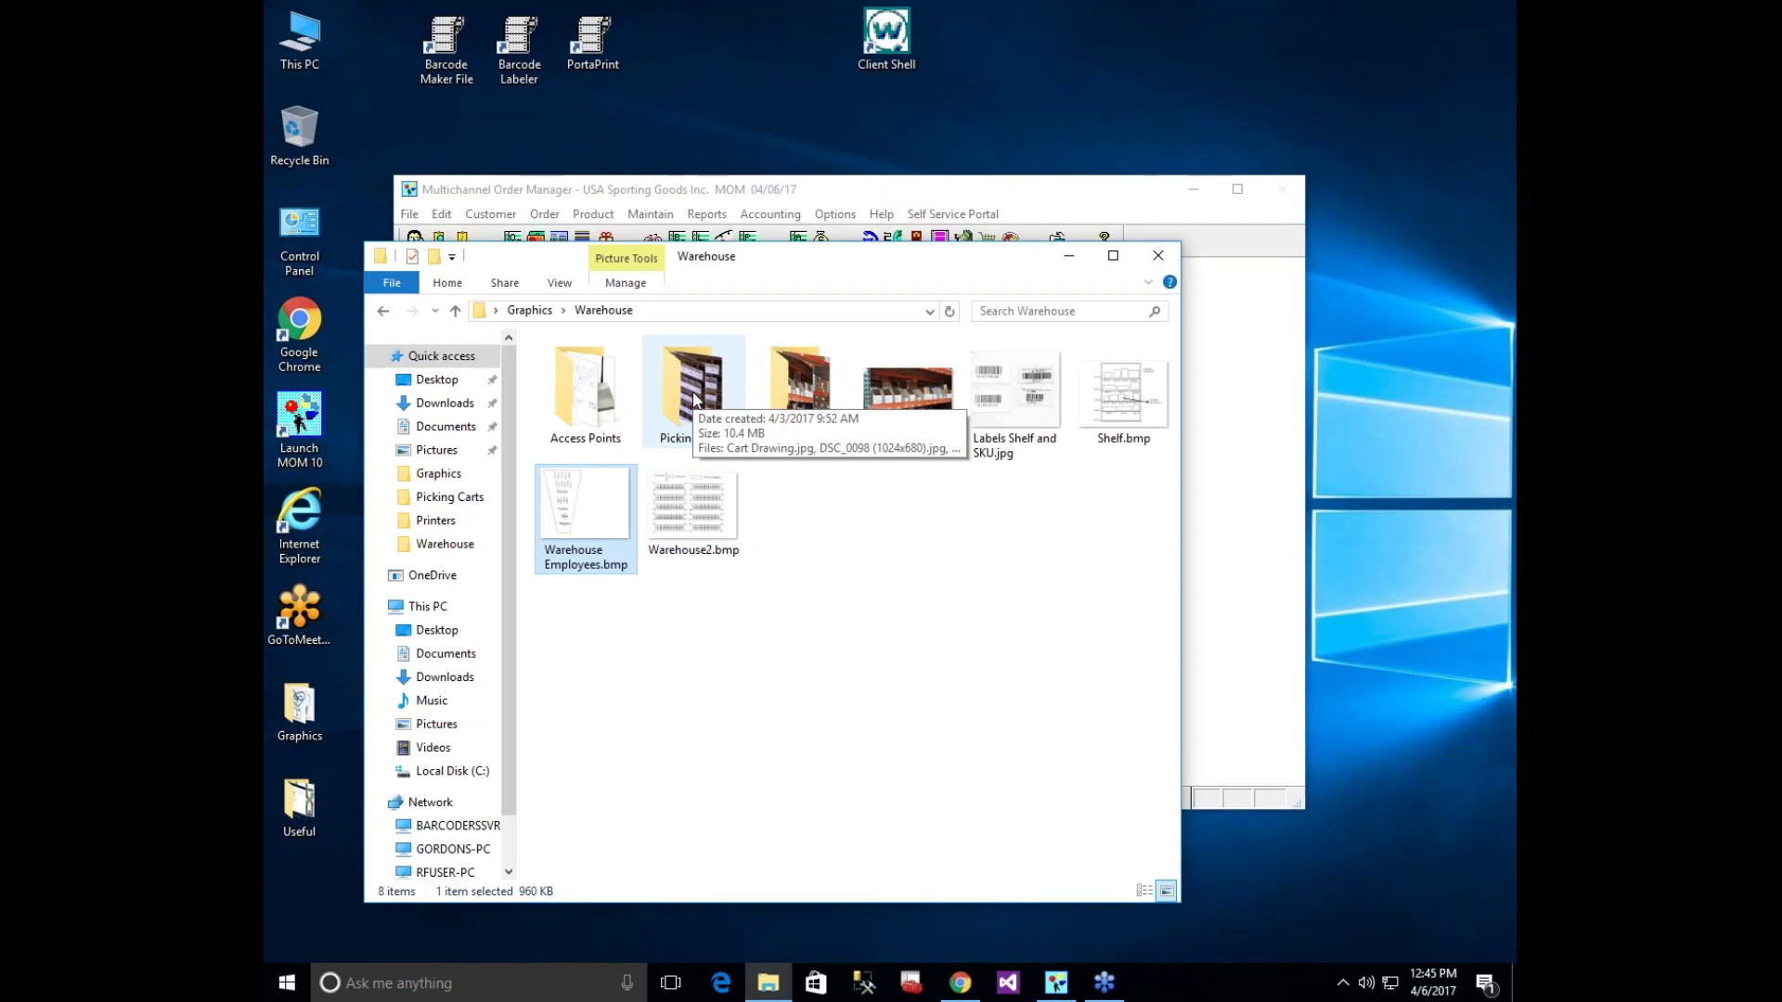
pyautogui.doubleClick(695, 399)
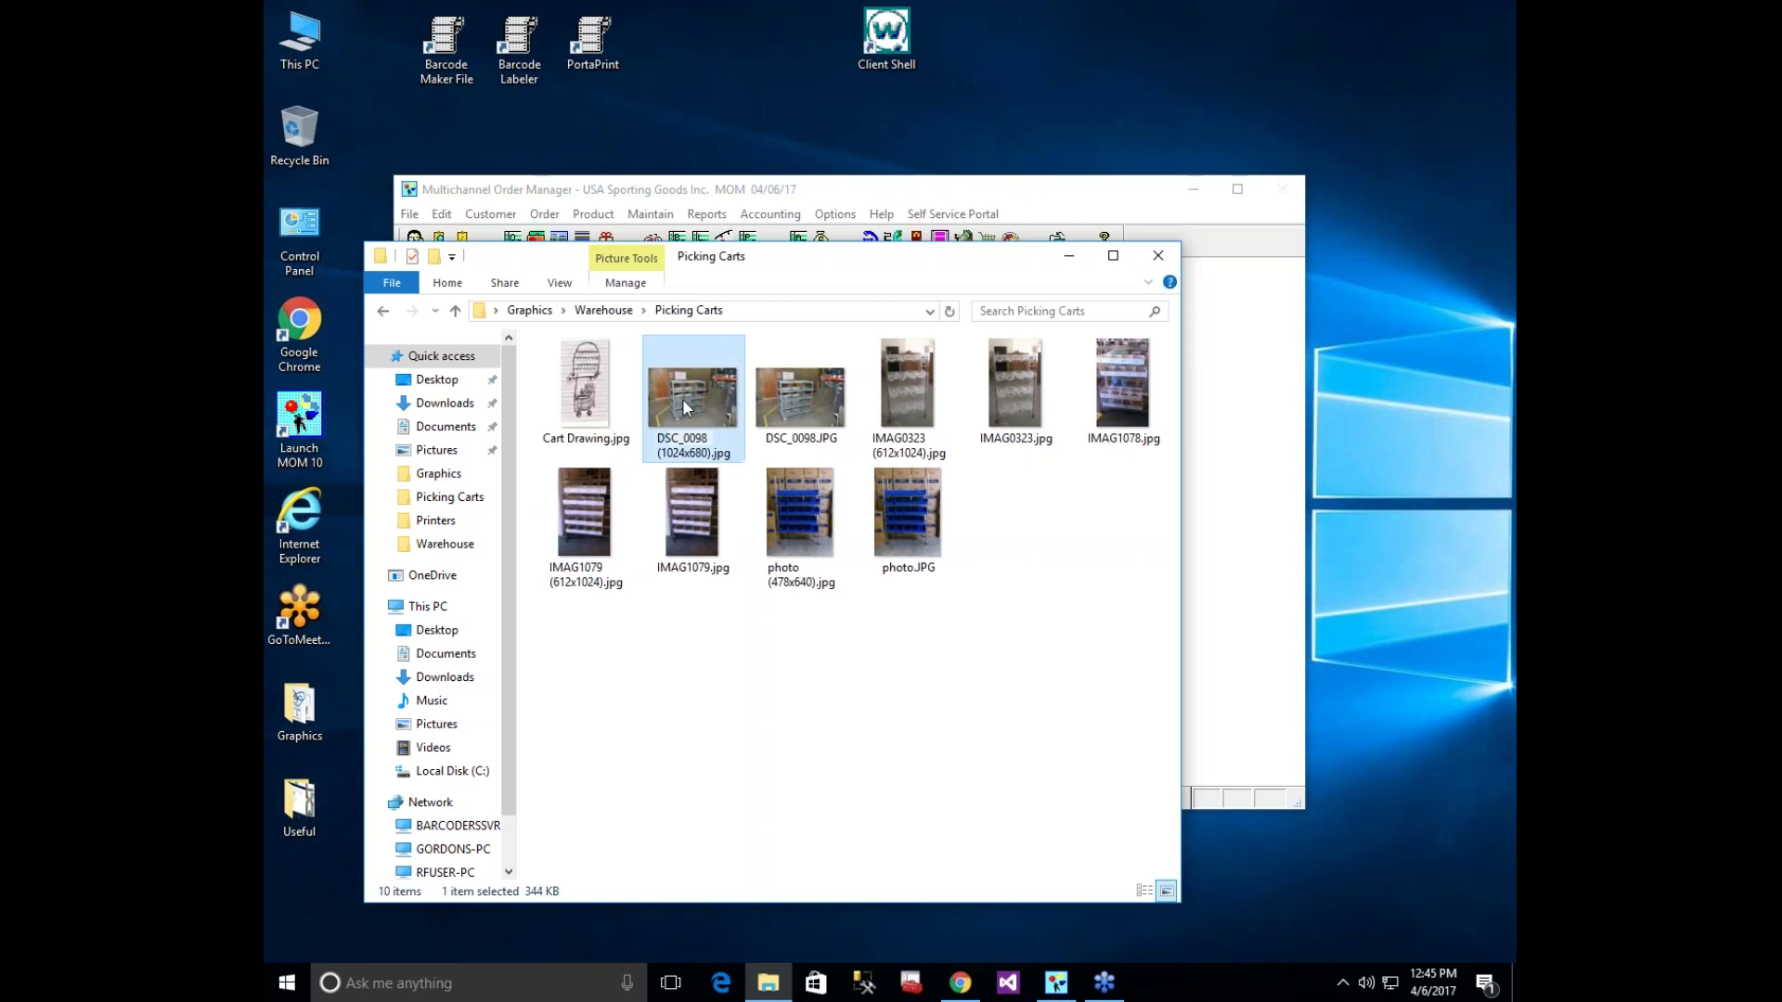
pyautogui.doubleClick(682, 398)
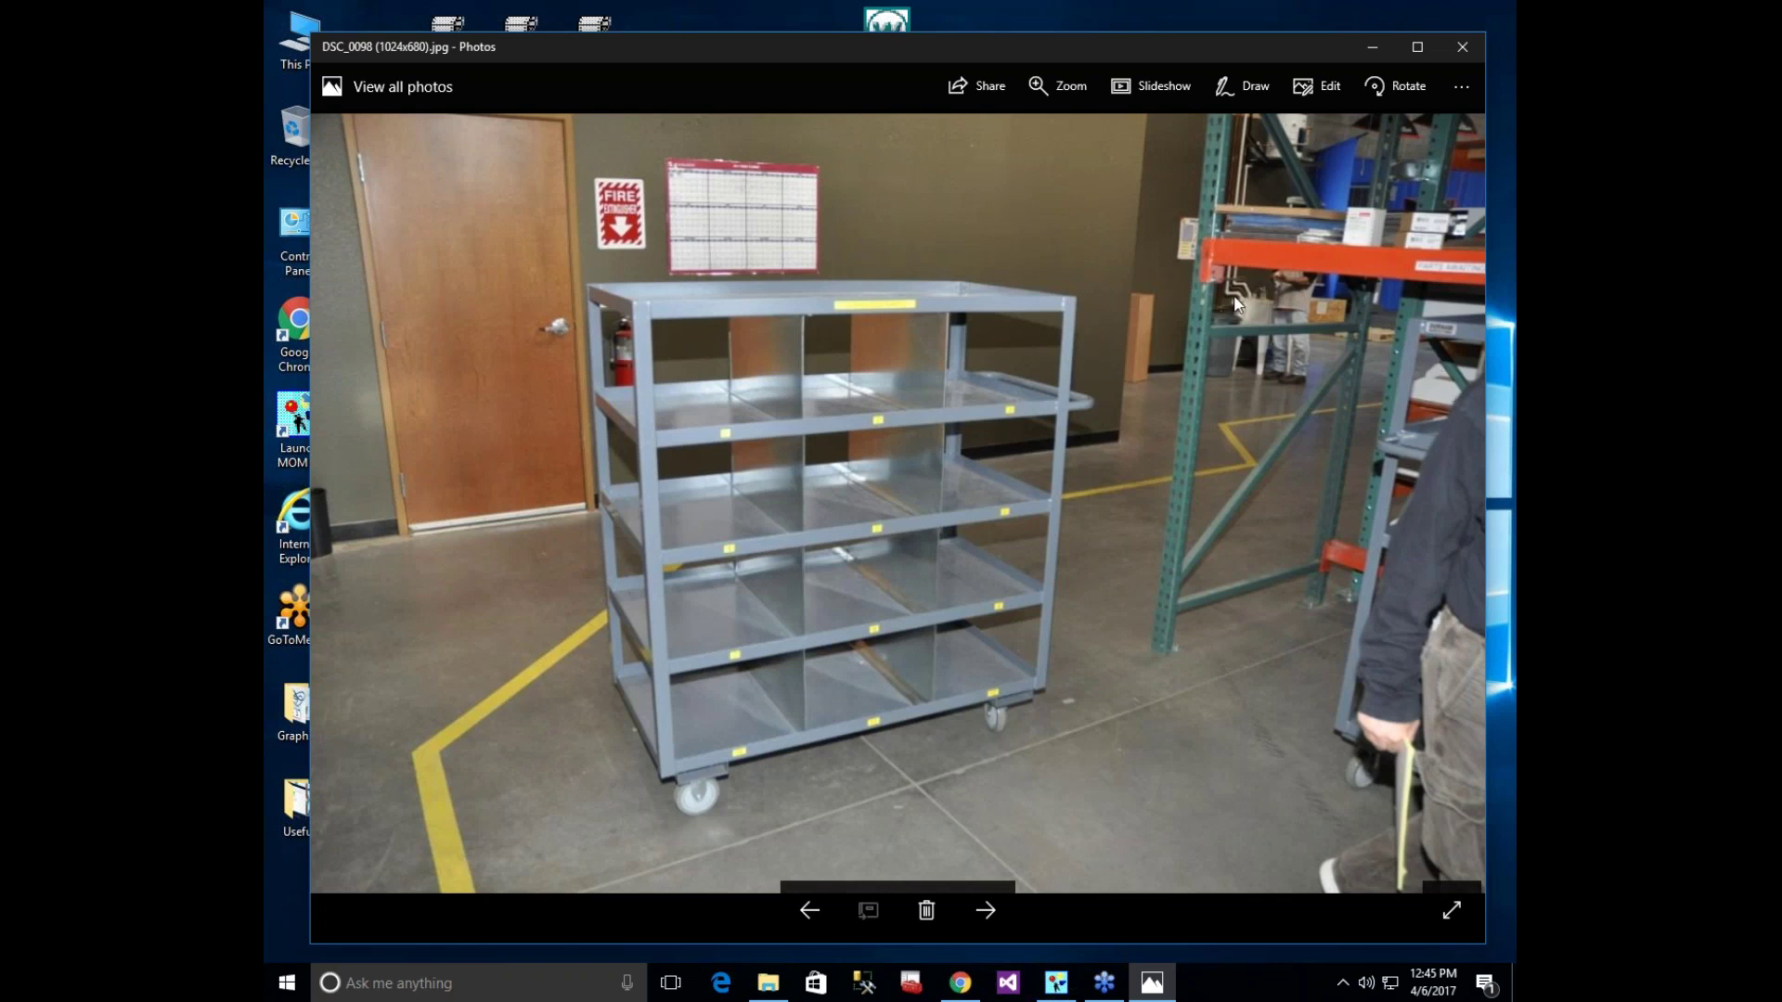
pyautogui.click(1465, 49)
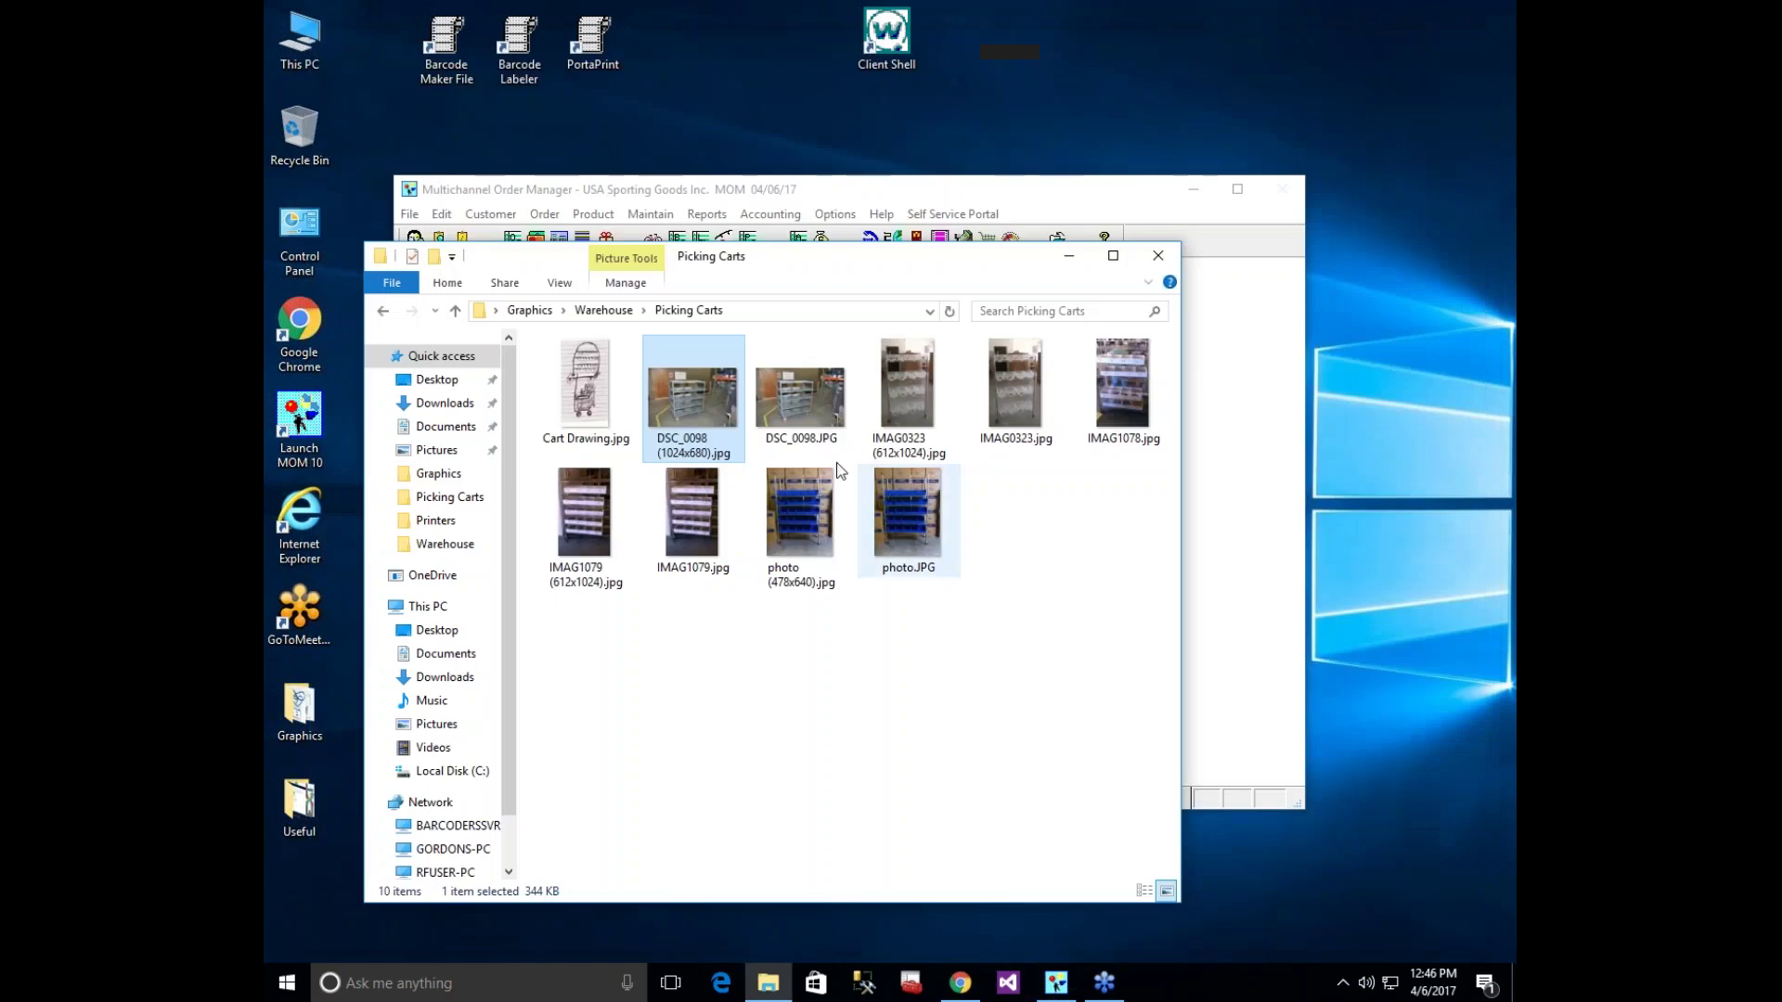
pyautogui.doubleClick(910, 388)
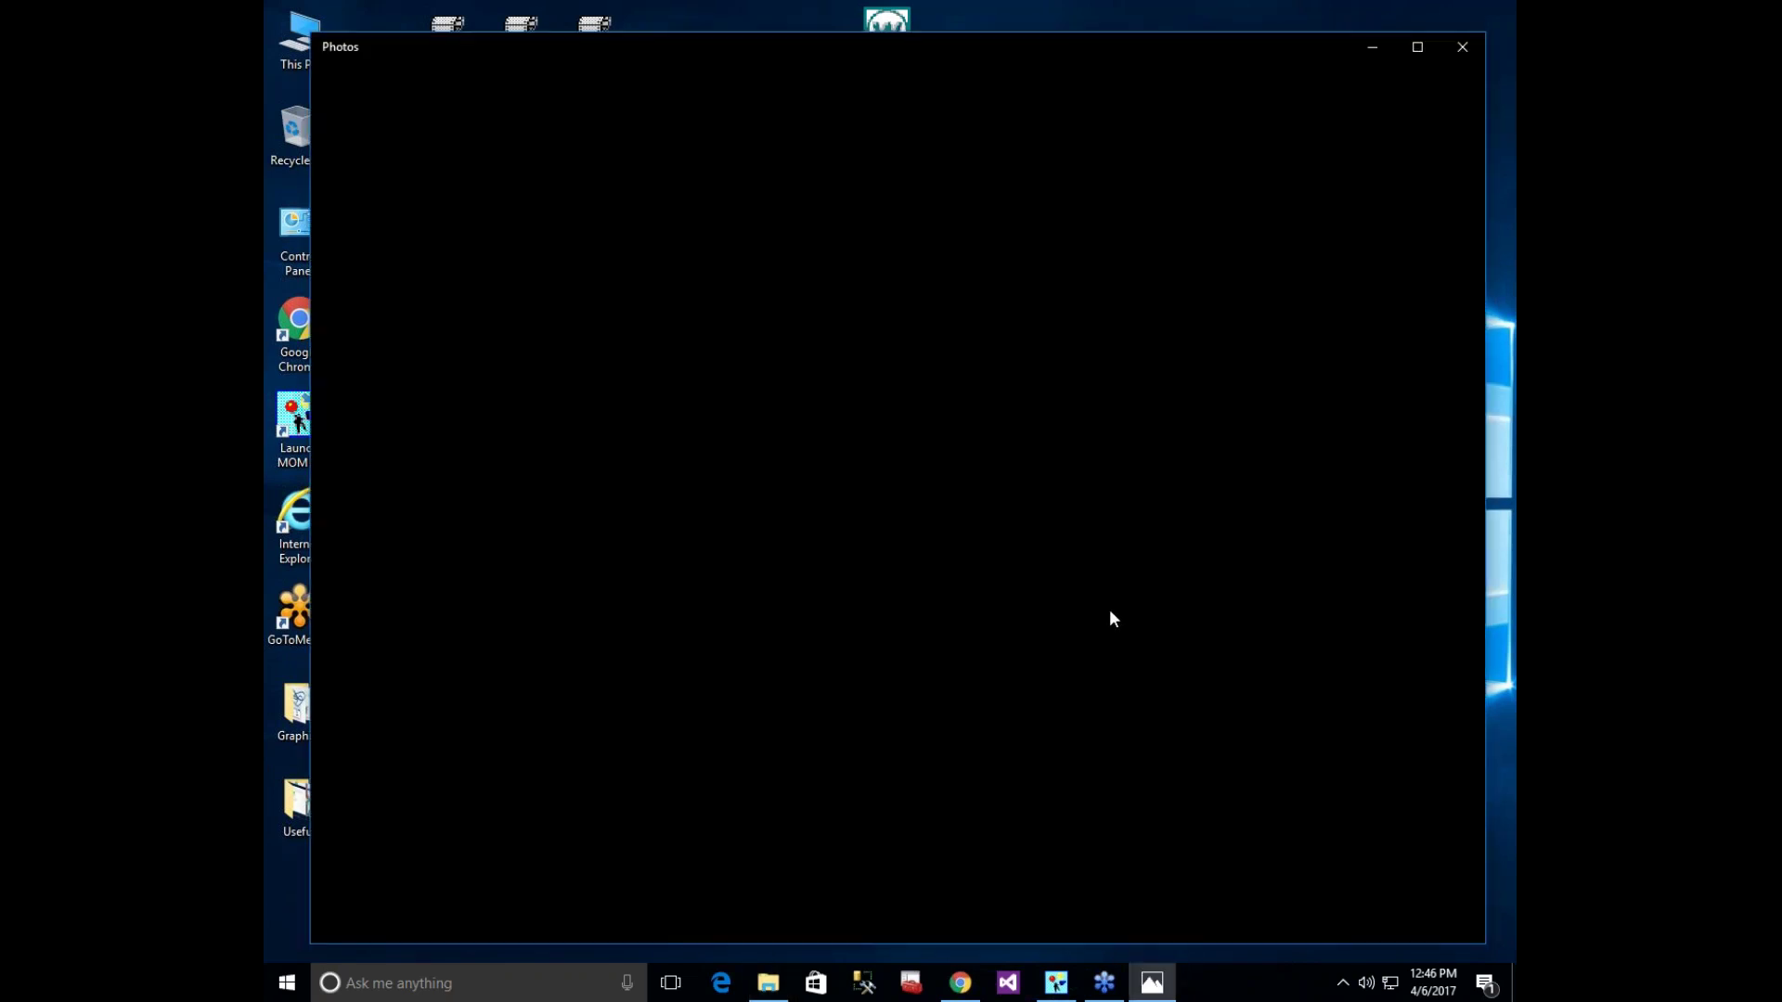
pyautogui.moveTo(1158, 628)
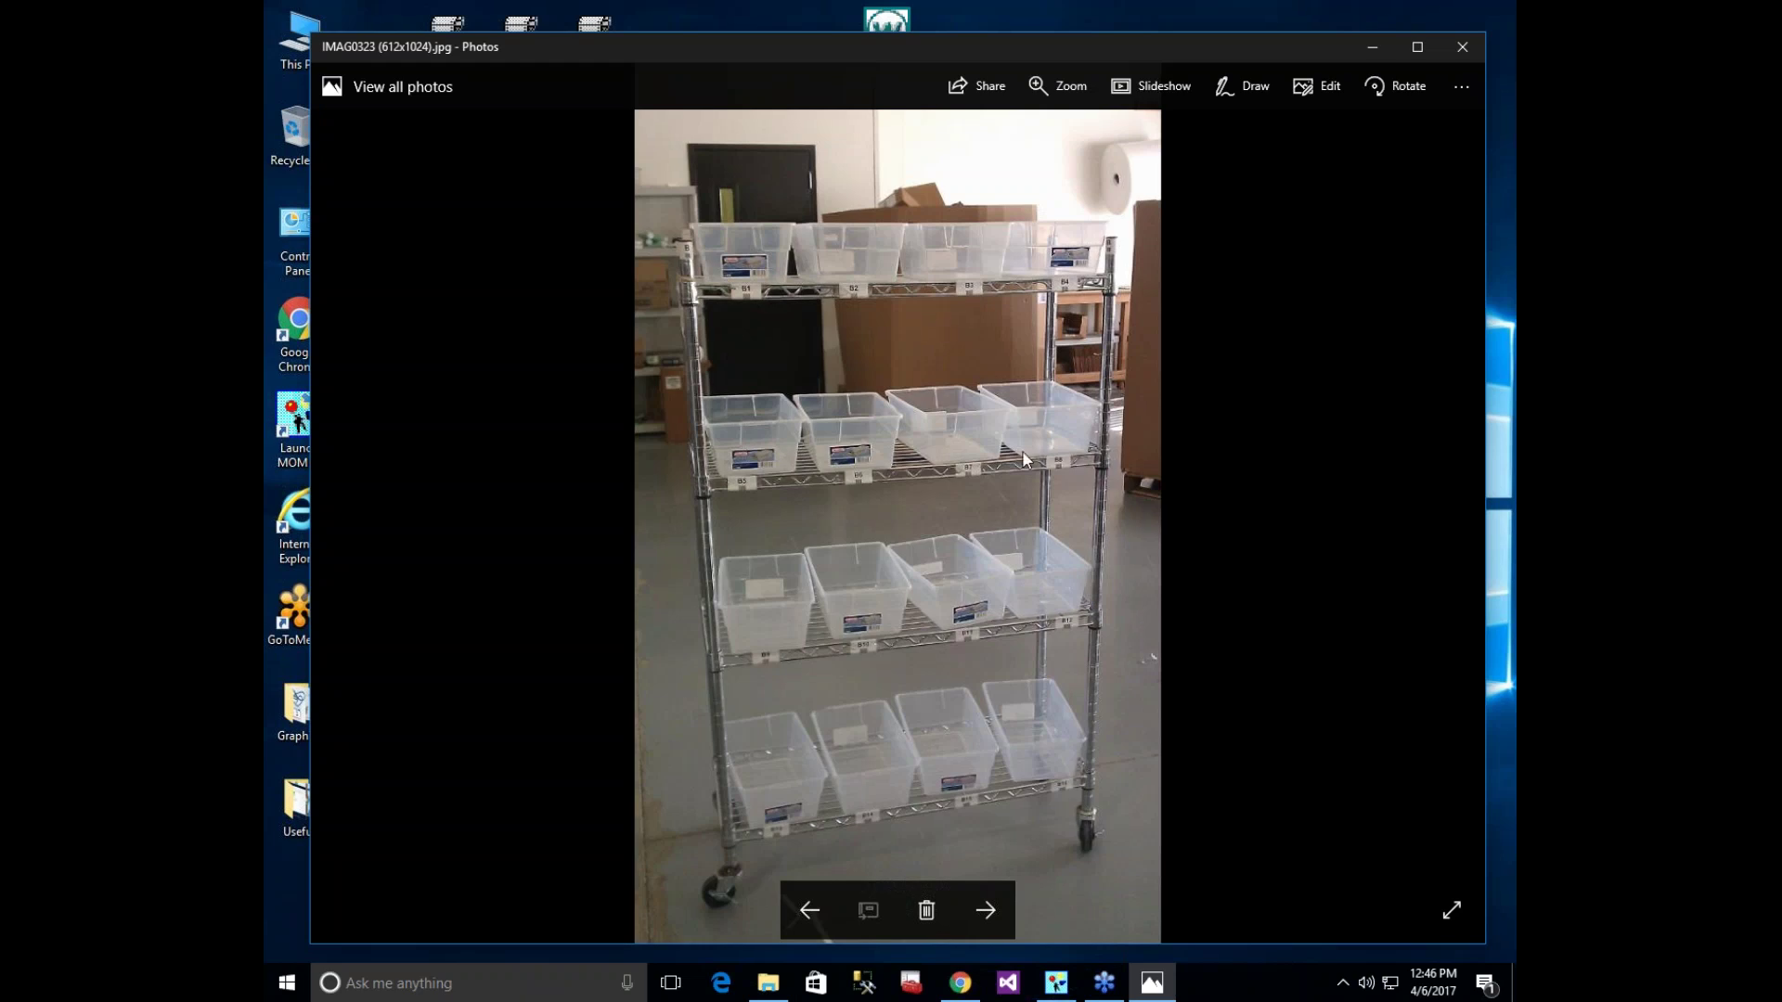
pyautogui.click(1460, 55)
pyautogui.click(791, 515)
pyautogui.doubleClick(790, 515)
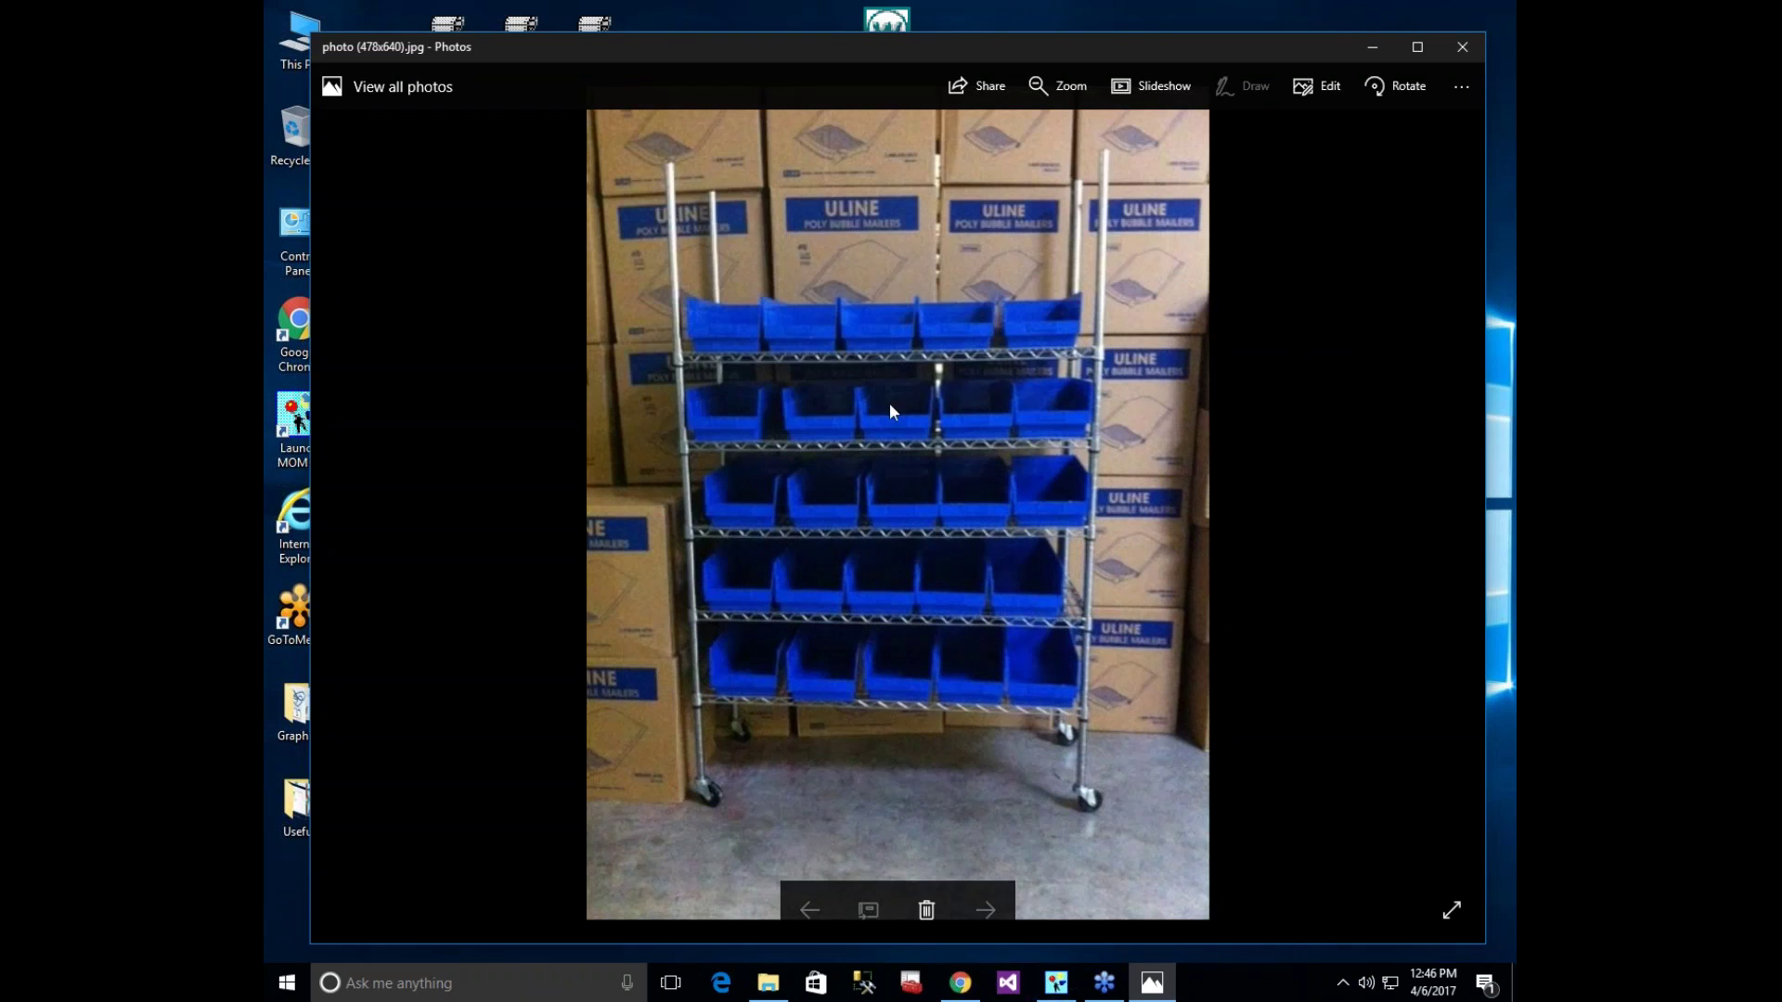
pyautogui.click(1463, 46)
pyautogui.click(594, 382)
pyautogui.doubleClick(594, 382)
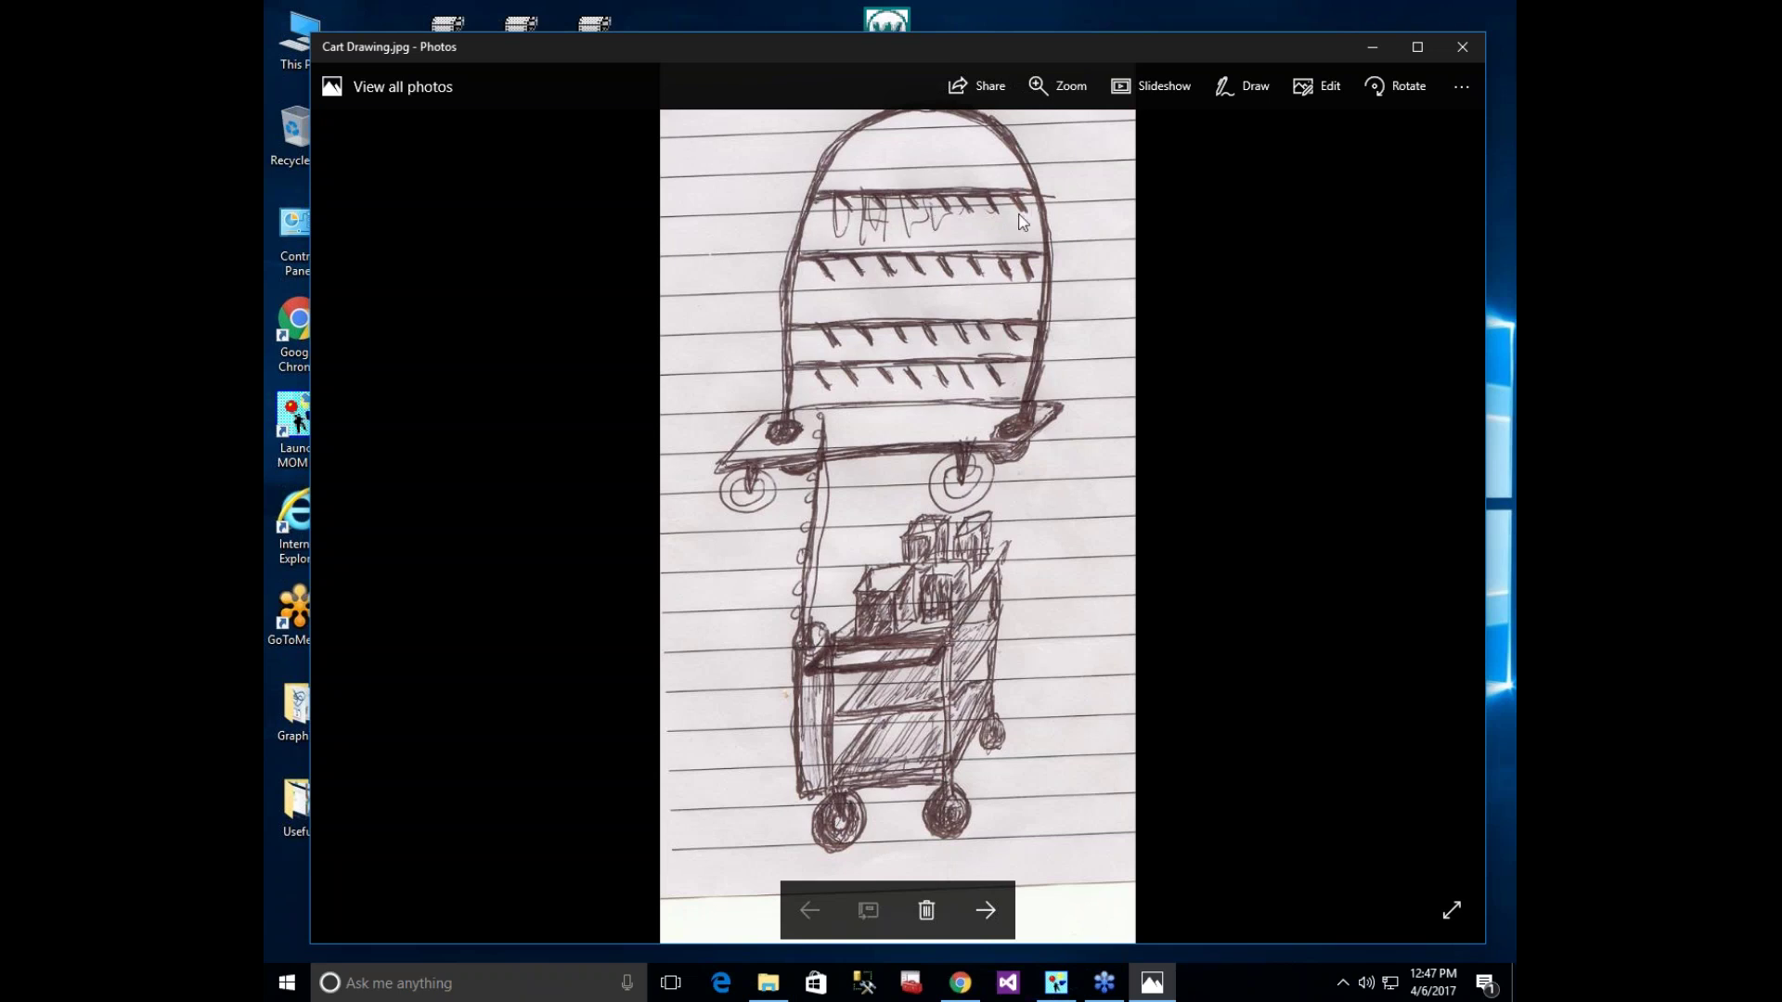
pyautogui.click(1461, 47)
# Go up two levels to Graphics and open the Orders folder.
pyautogui.click(456, 313)
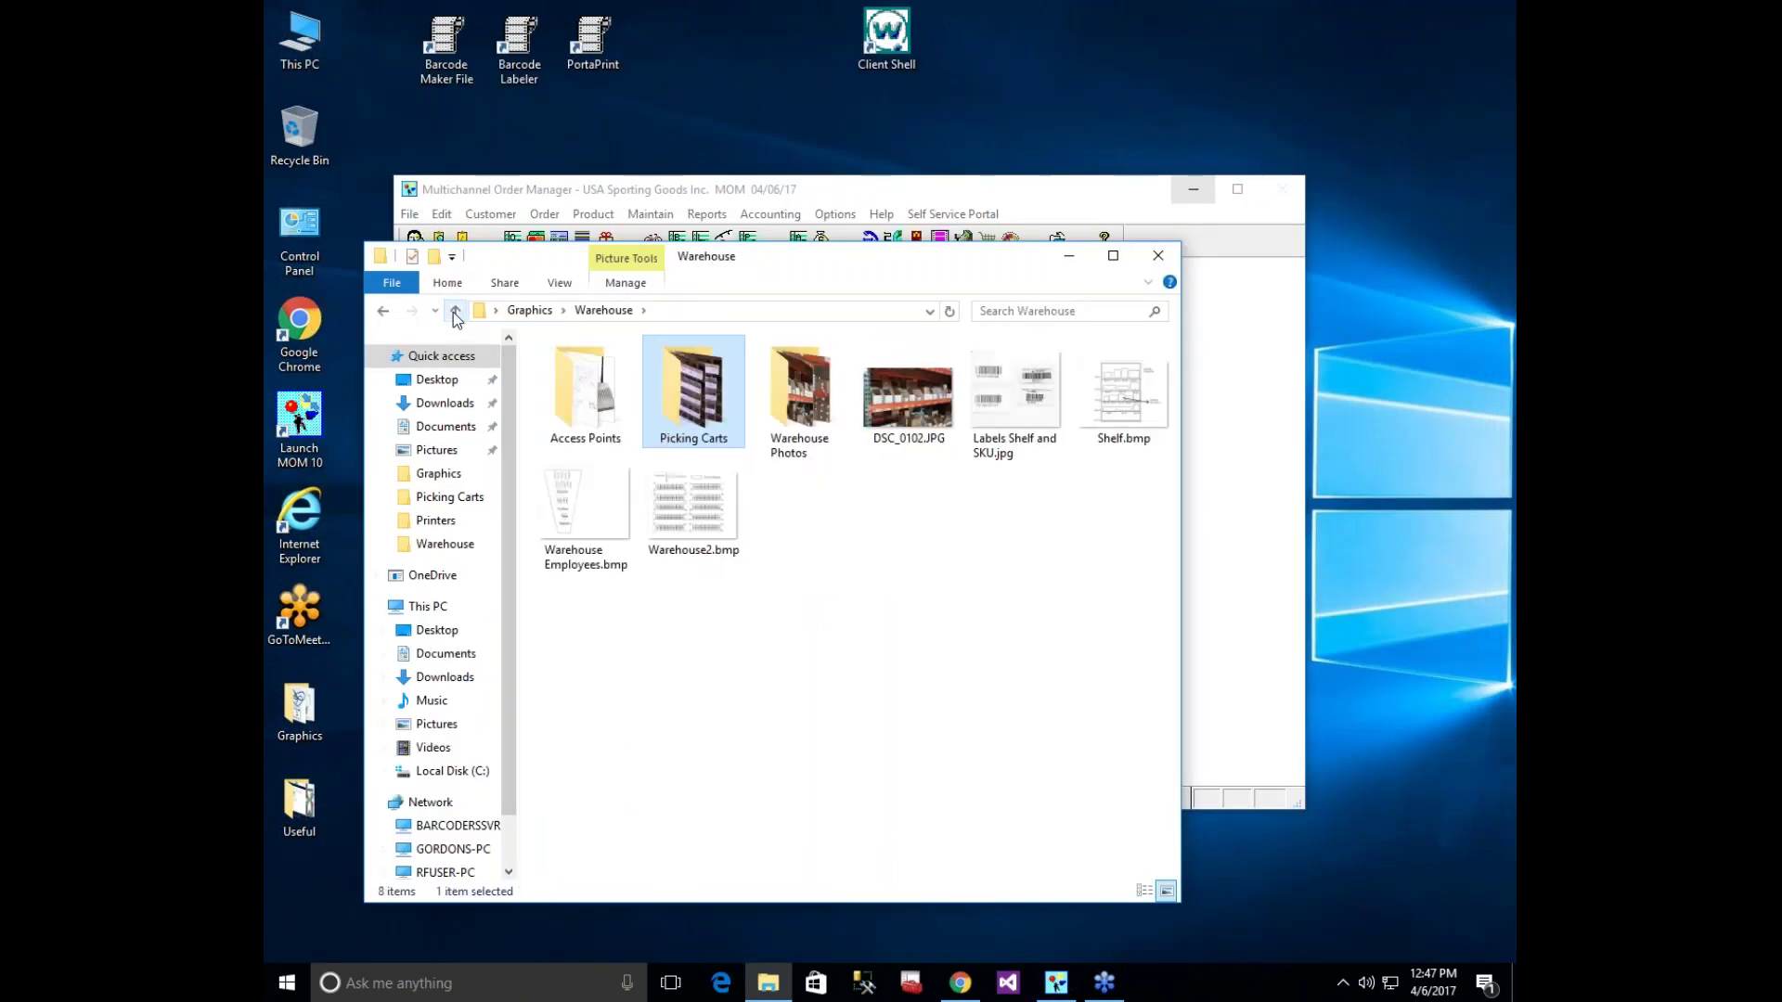
pyautogui.click(455, 313)
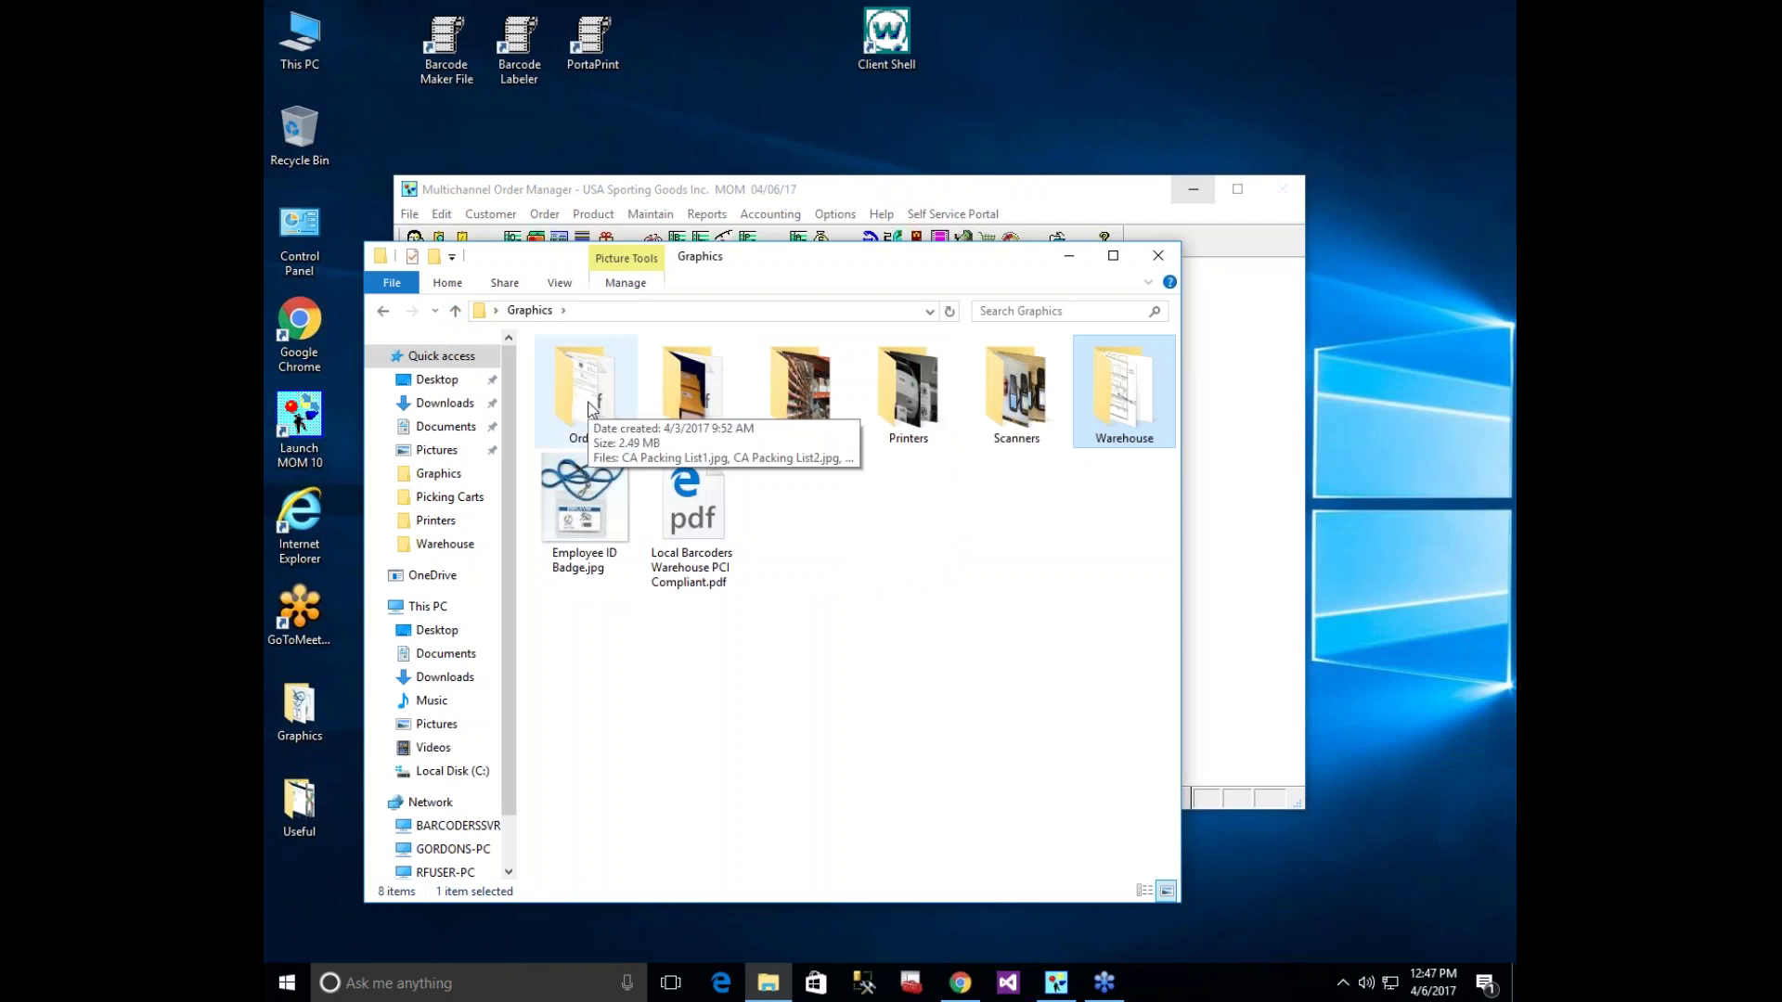
pyautogui.doubleClick(591, 409)
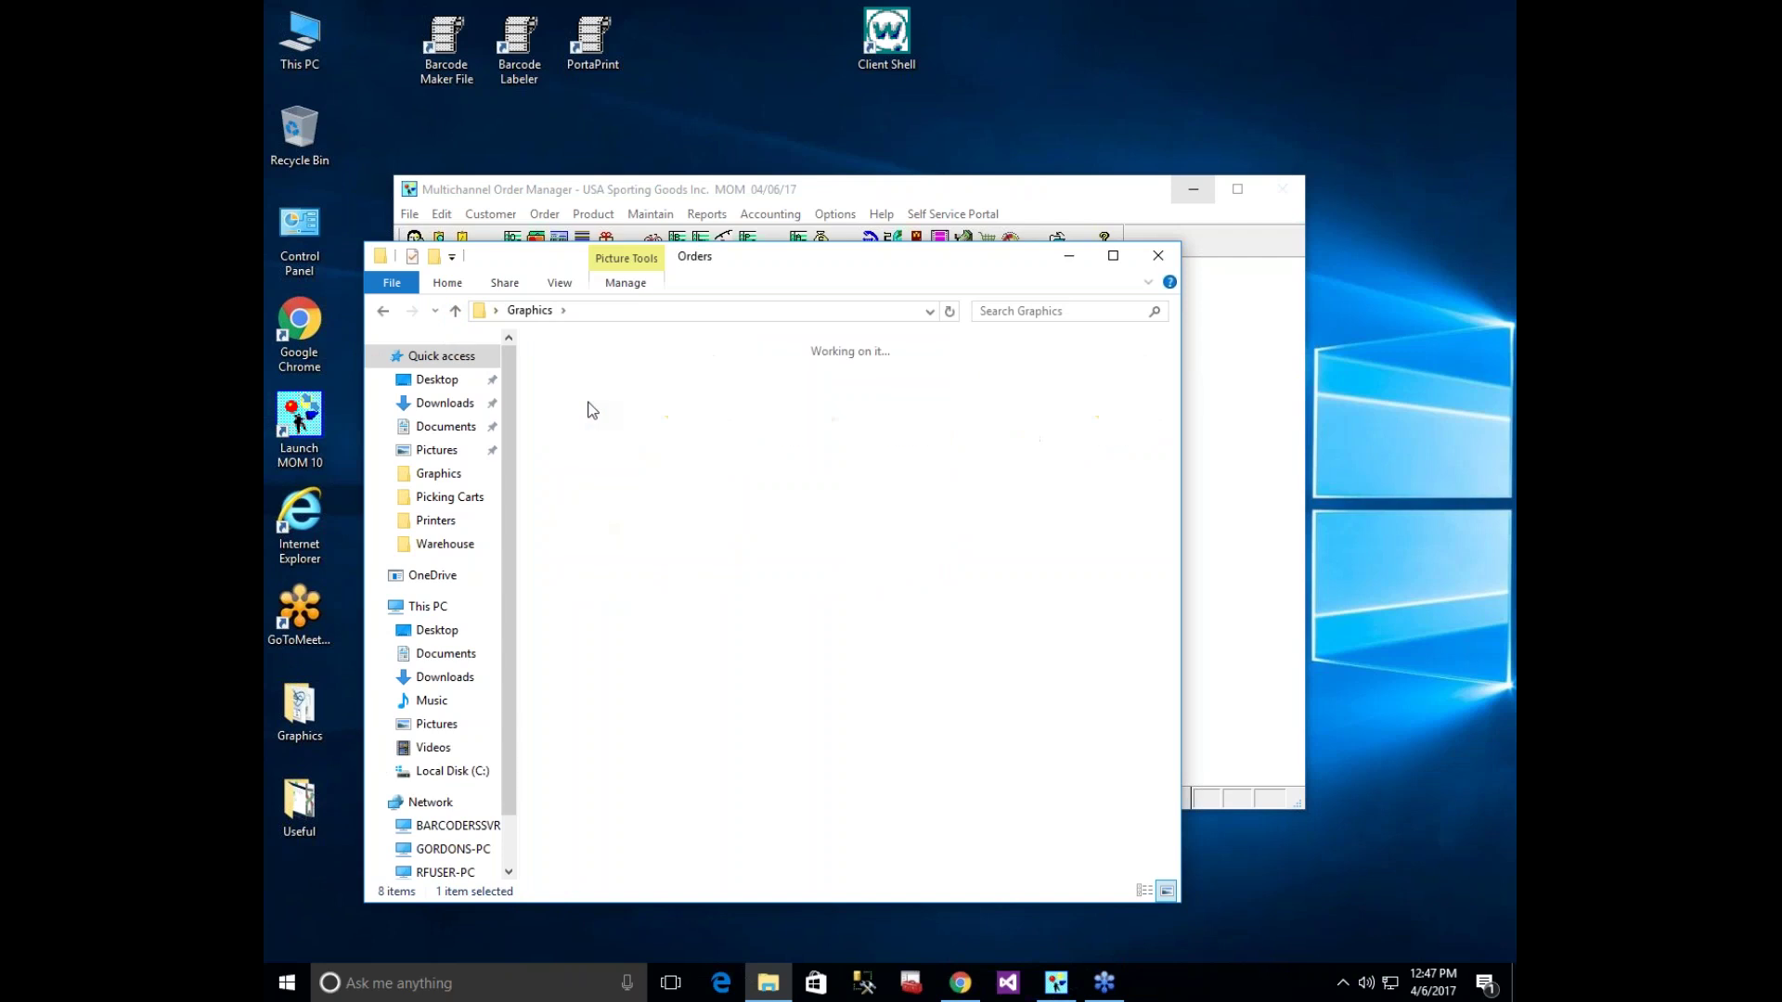
# View the SEOM Packing List1.jpg packing slip, close it, and return to Graphics.
pyautogui.doubleClick(790, 413)
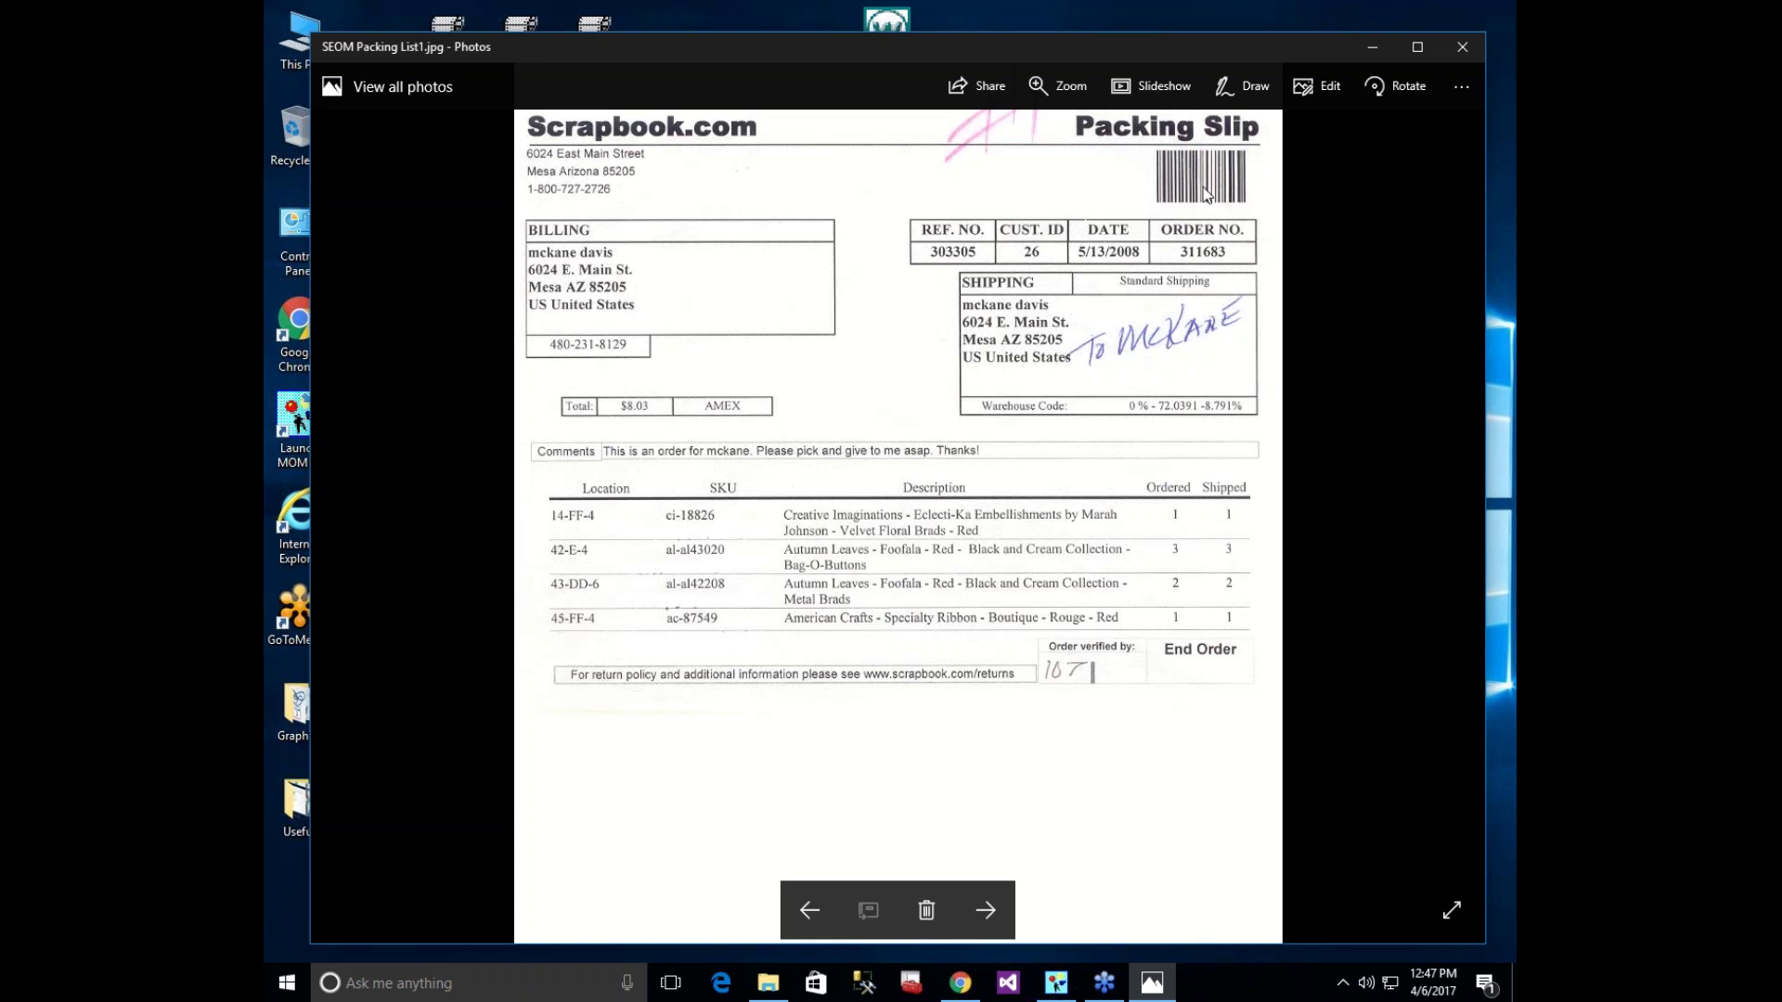
pyautogui.click(1463, 48)
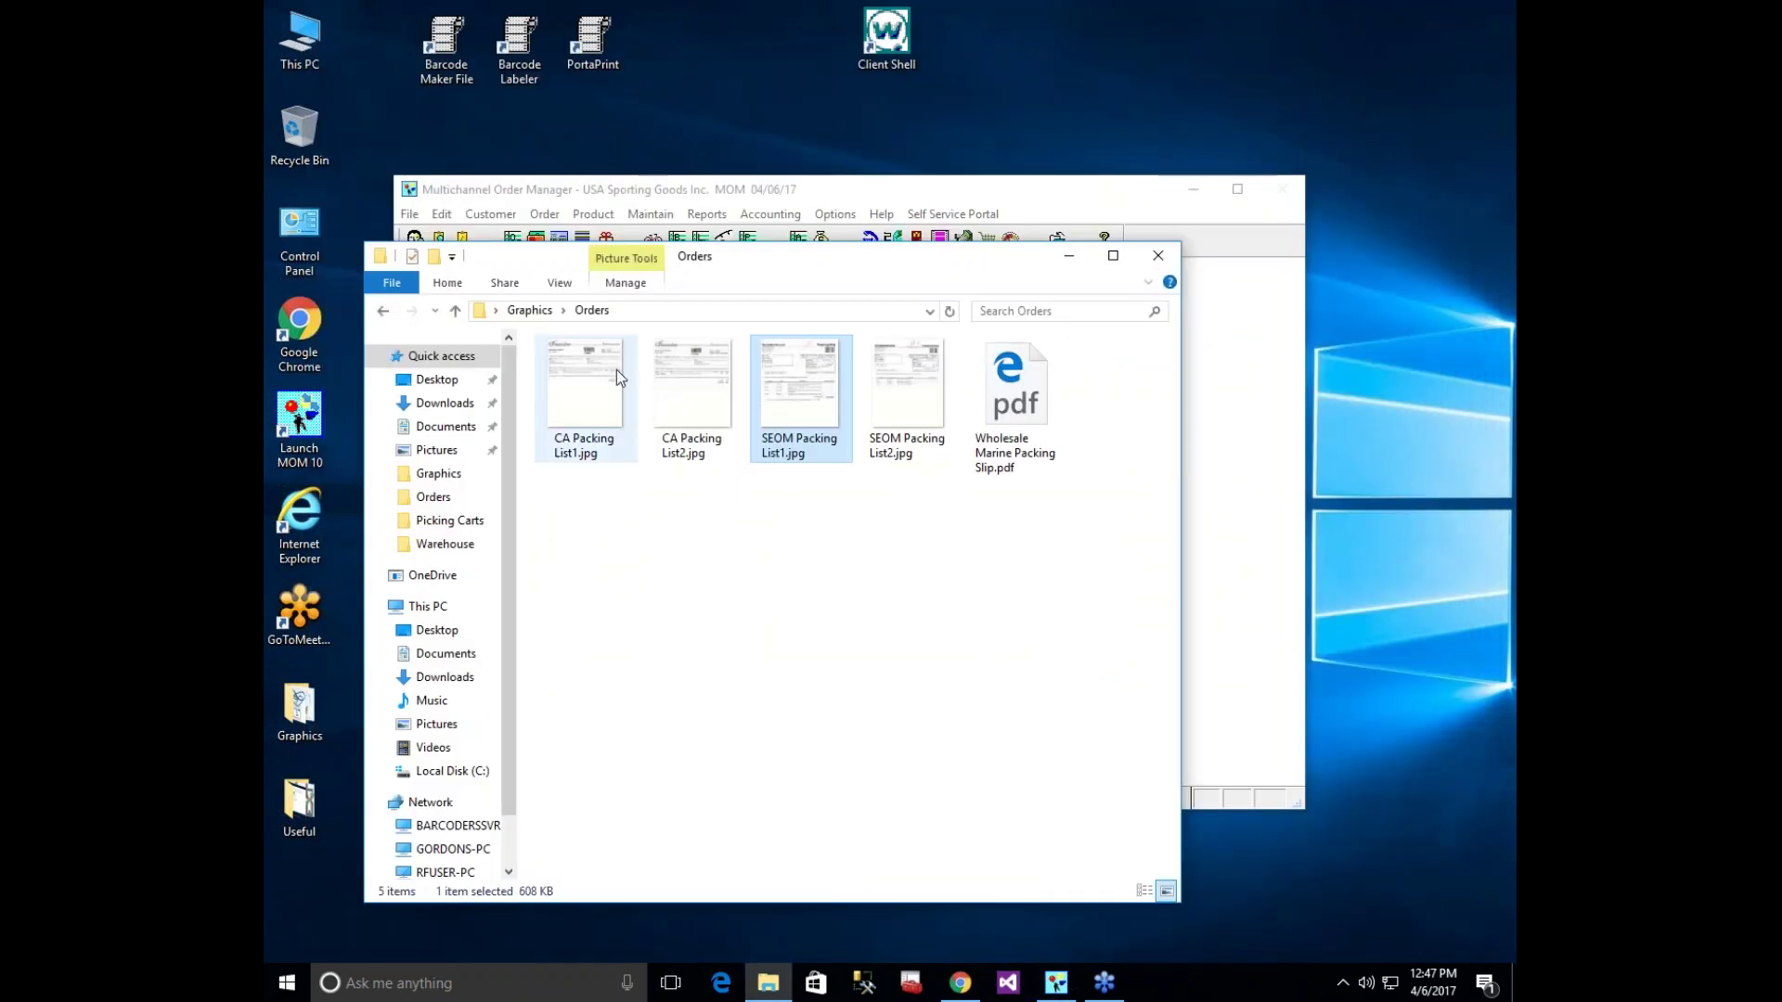
pyautogui.click(455, 309)
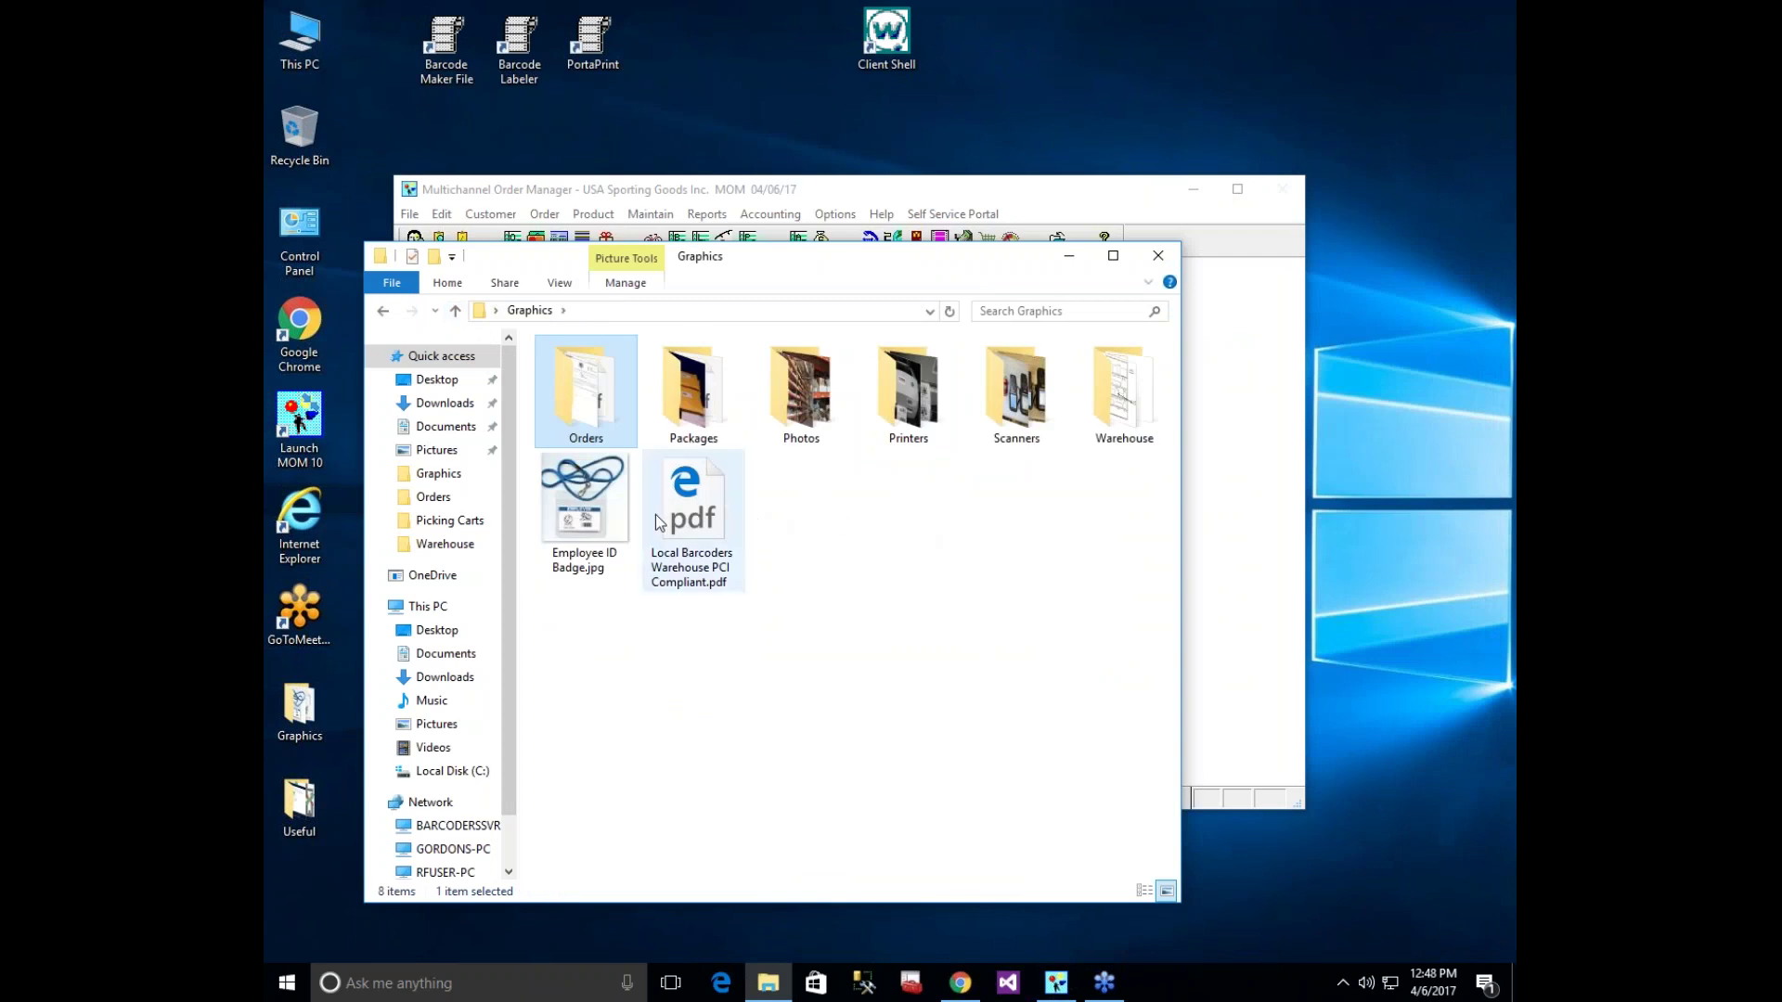
# In the Printers folder, view and close Location_Label (1).JPG, then open an SKU_Label photo.
pyautogui.doubleClick(917, 397)
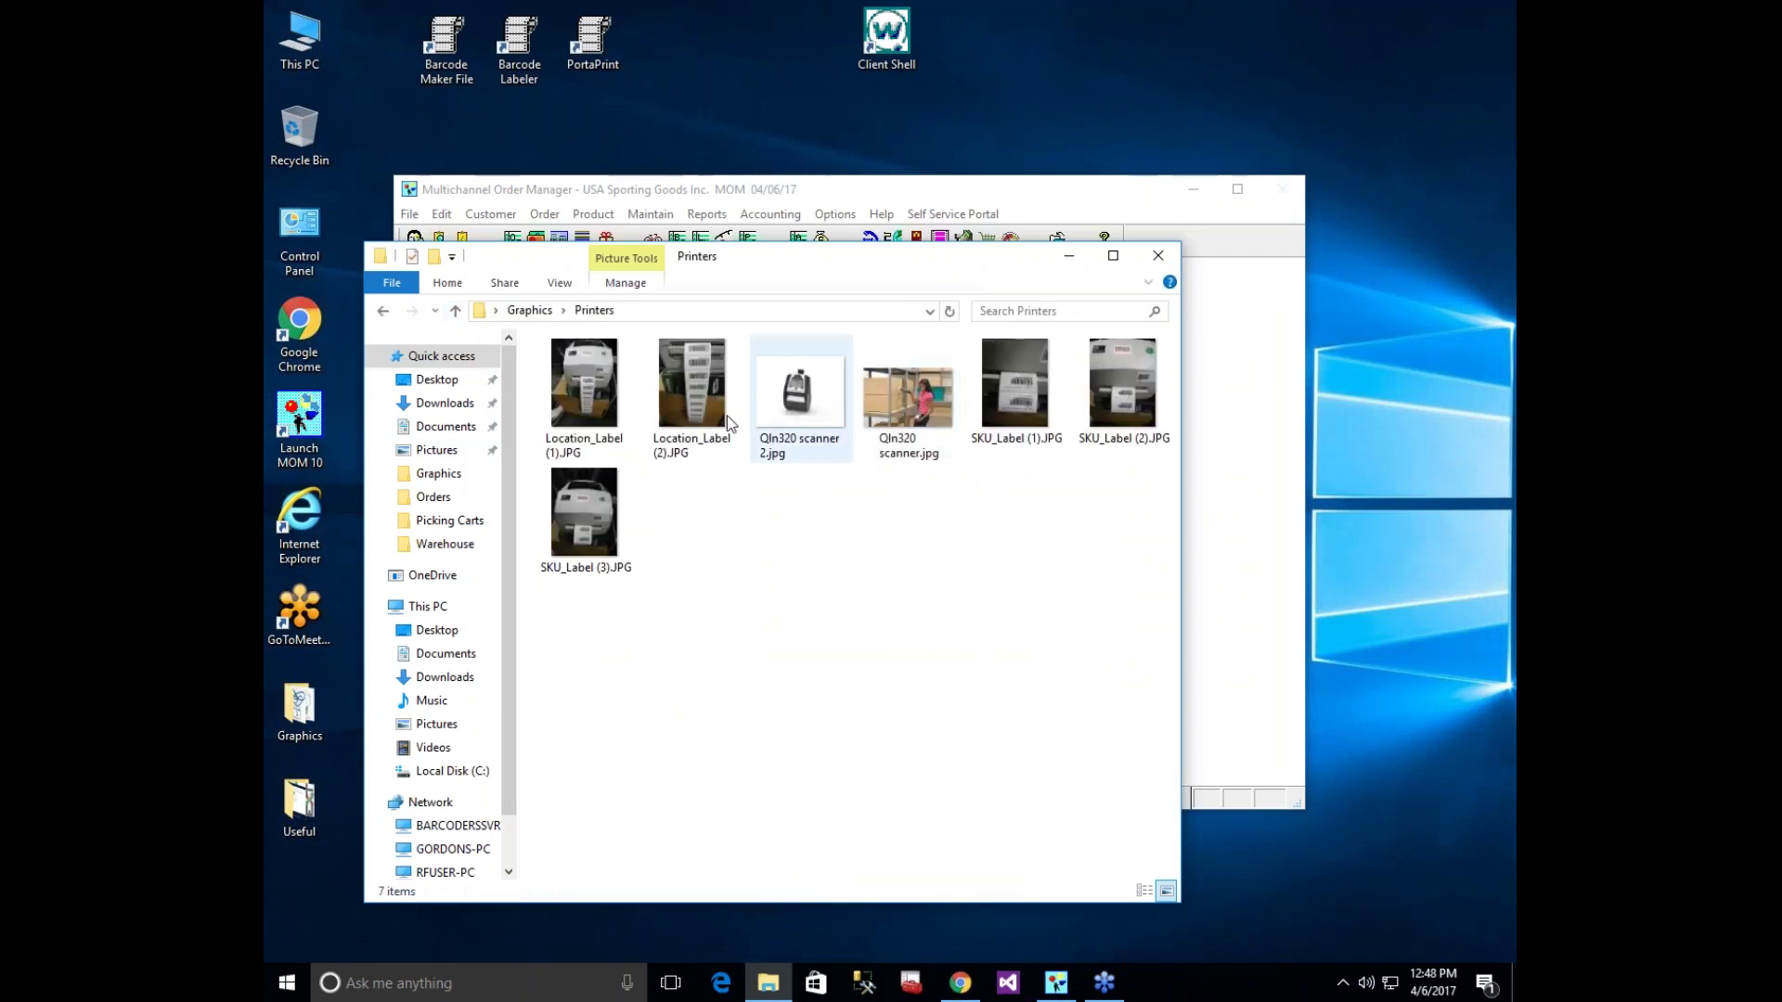
pyautogui.doubleClick(587, 390)
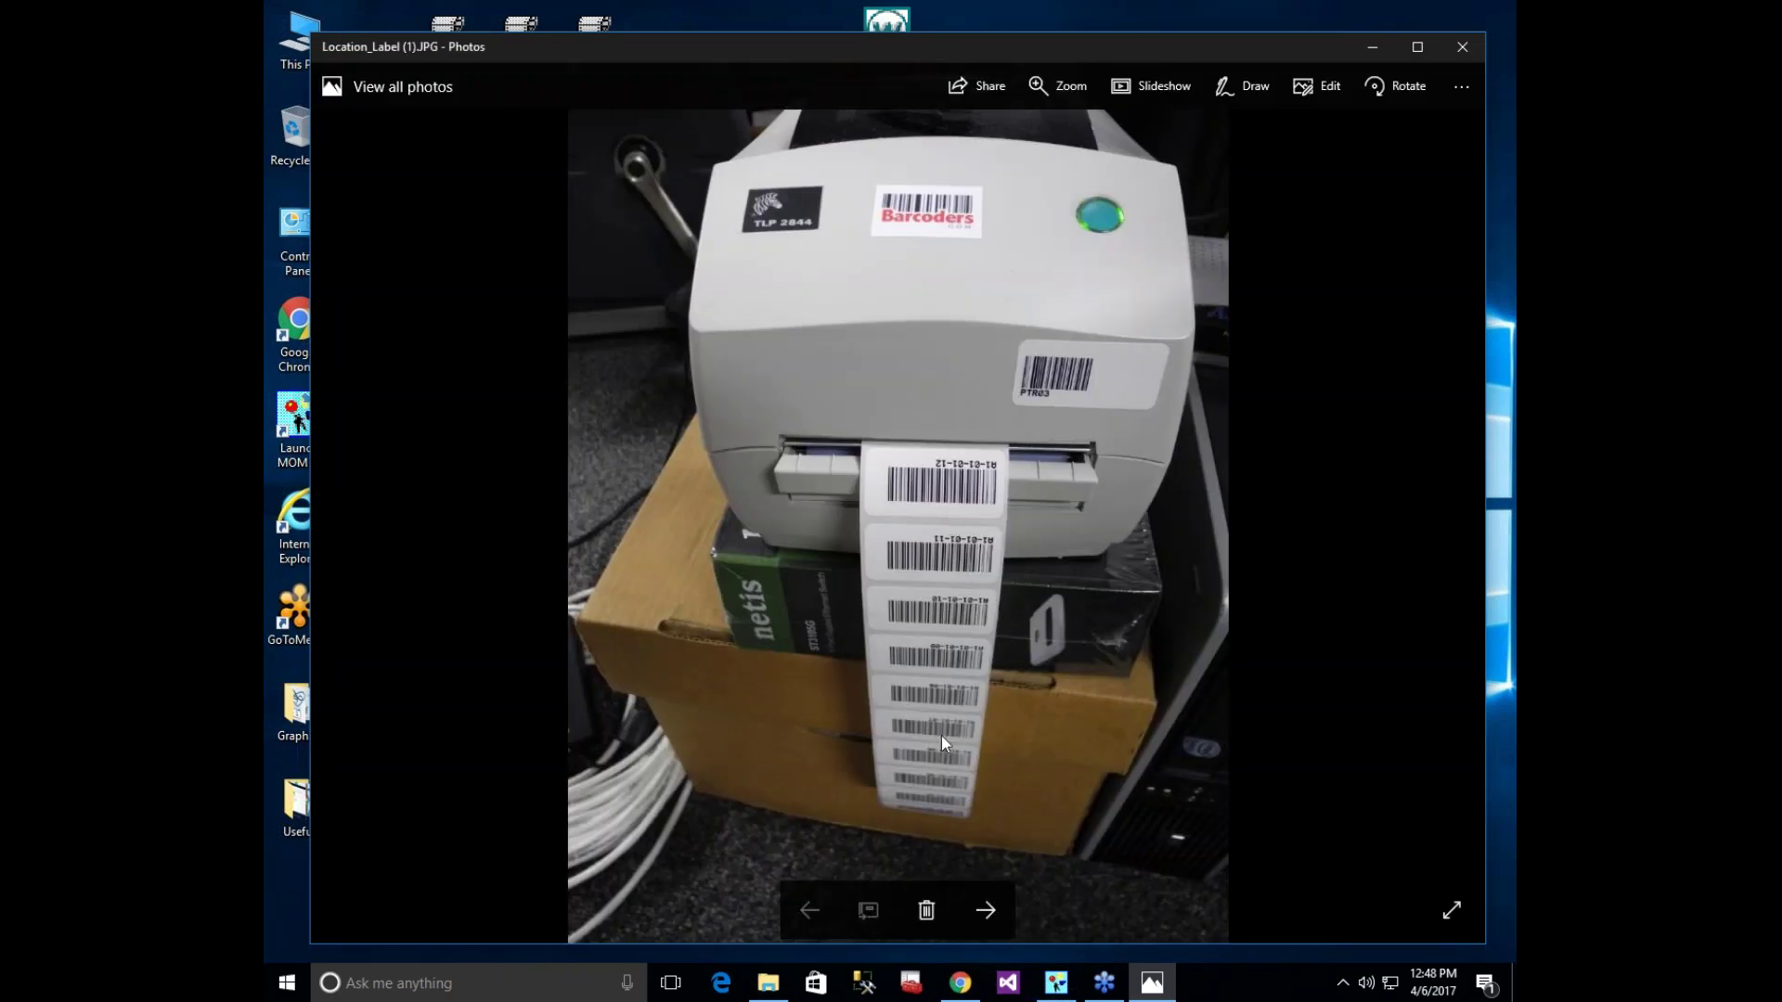
pyautogui.click(1461, 46)
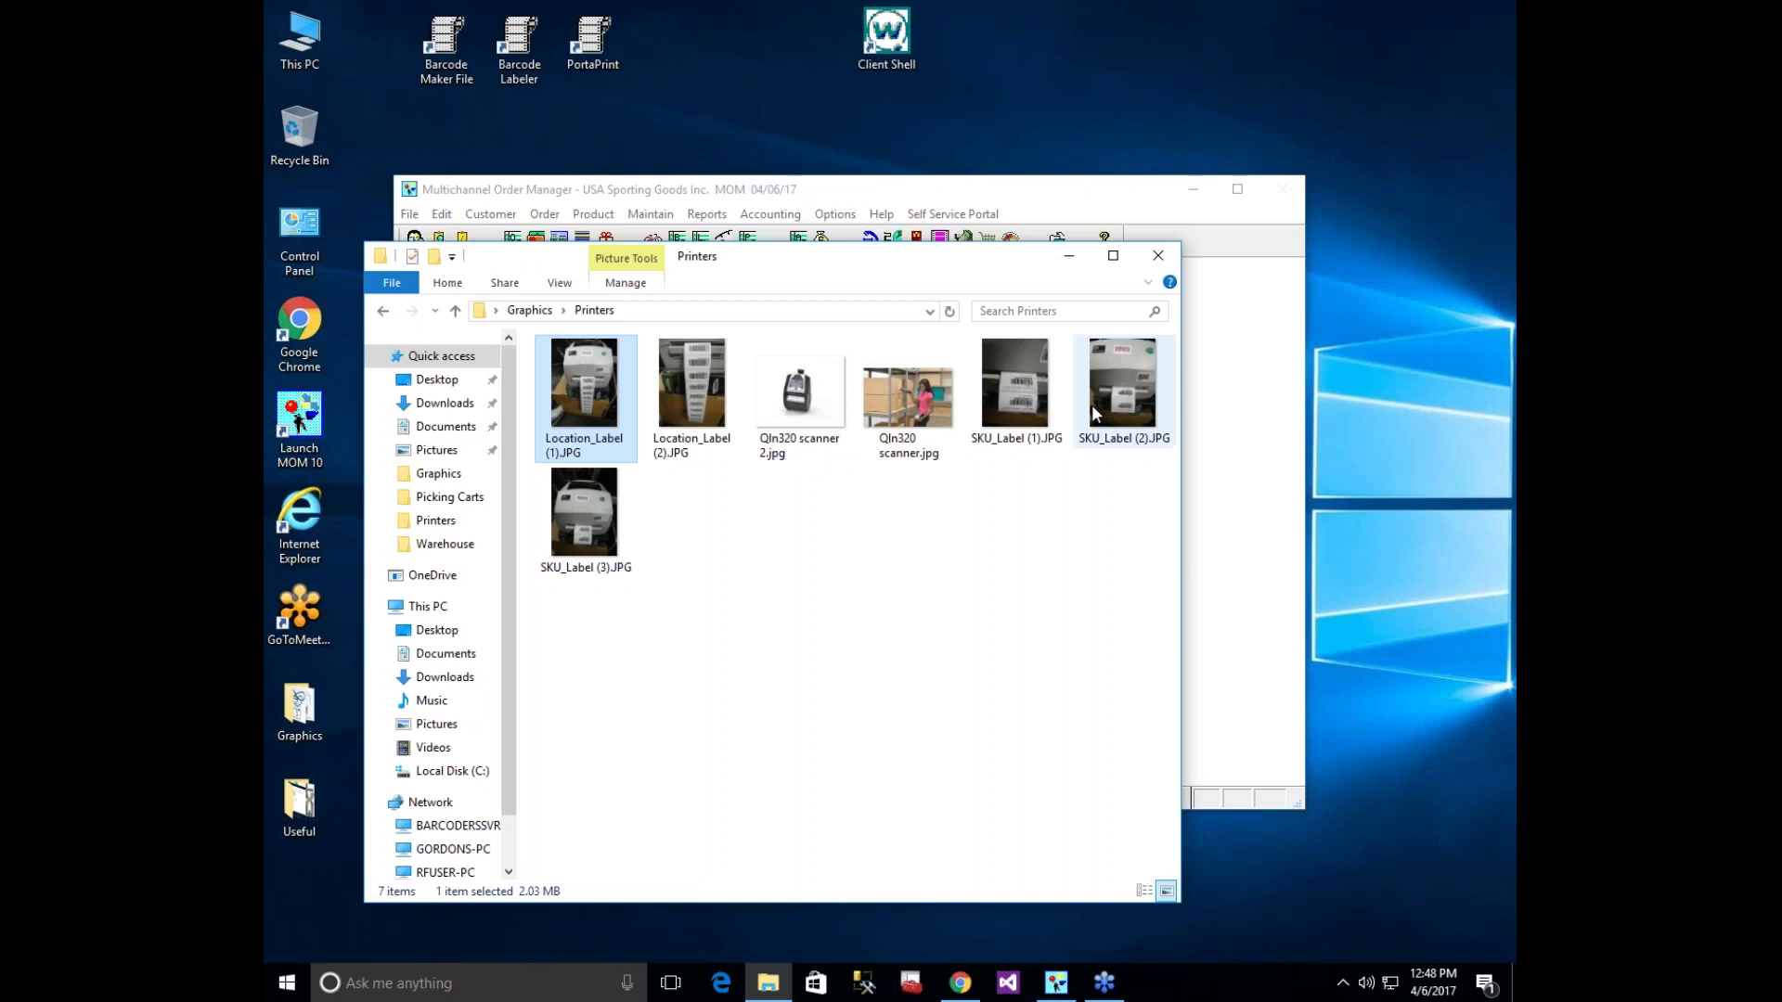
pyautogui.doubleClick(1032, 401)
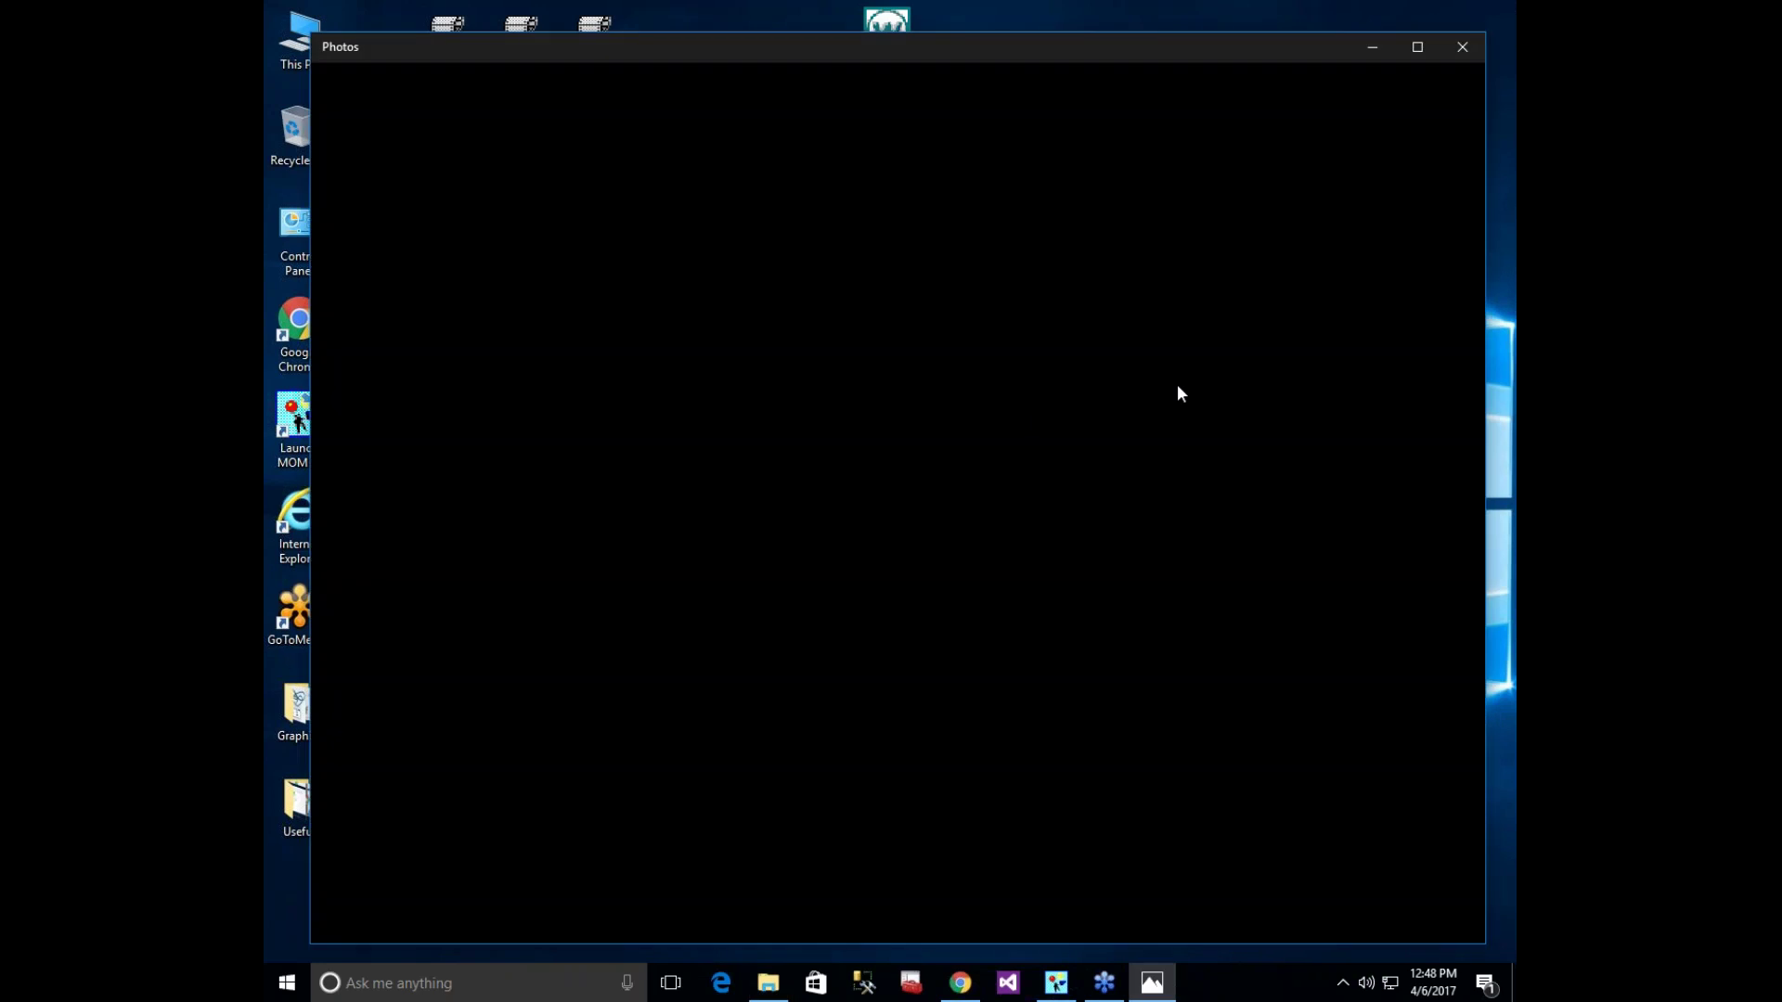
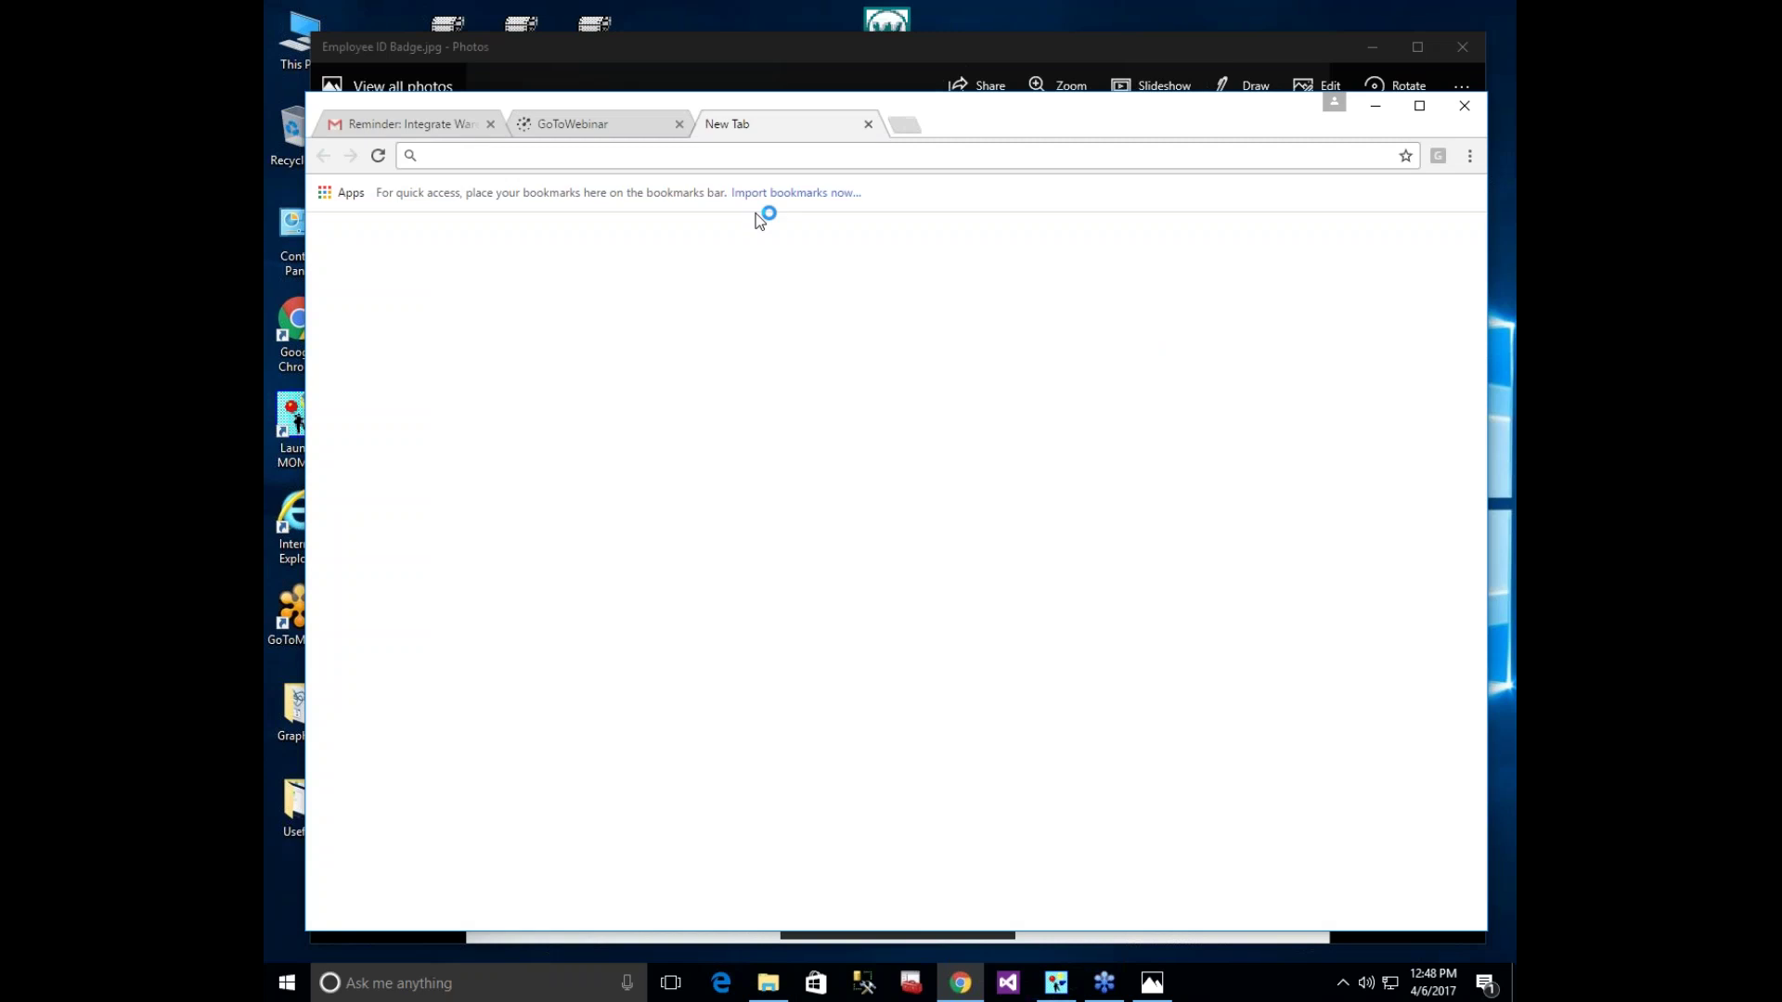
# Open the Wireless Order Fulfillment site from the bookmark and sign in as rfpick.
pyautogui.click(670, 610)
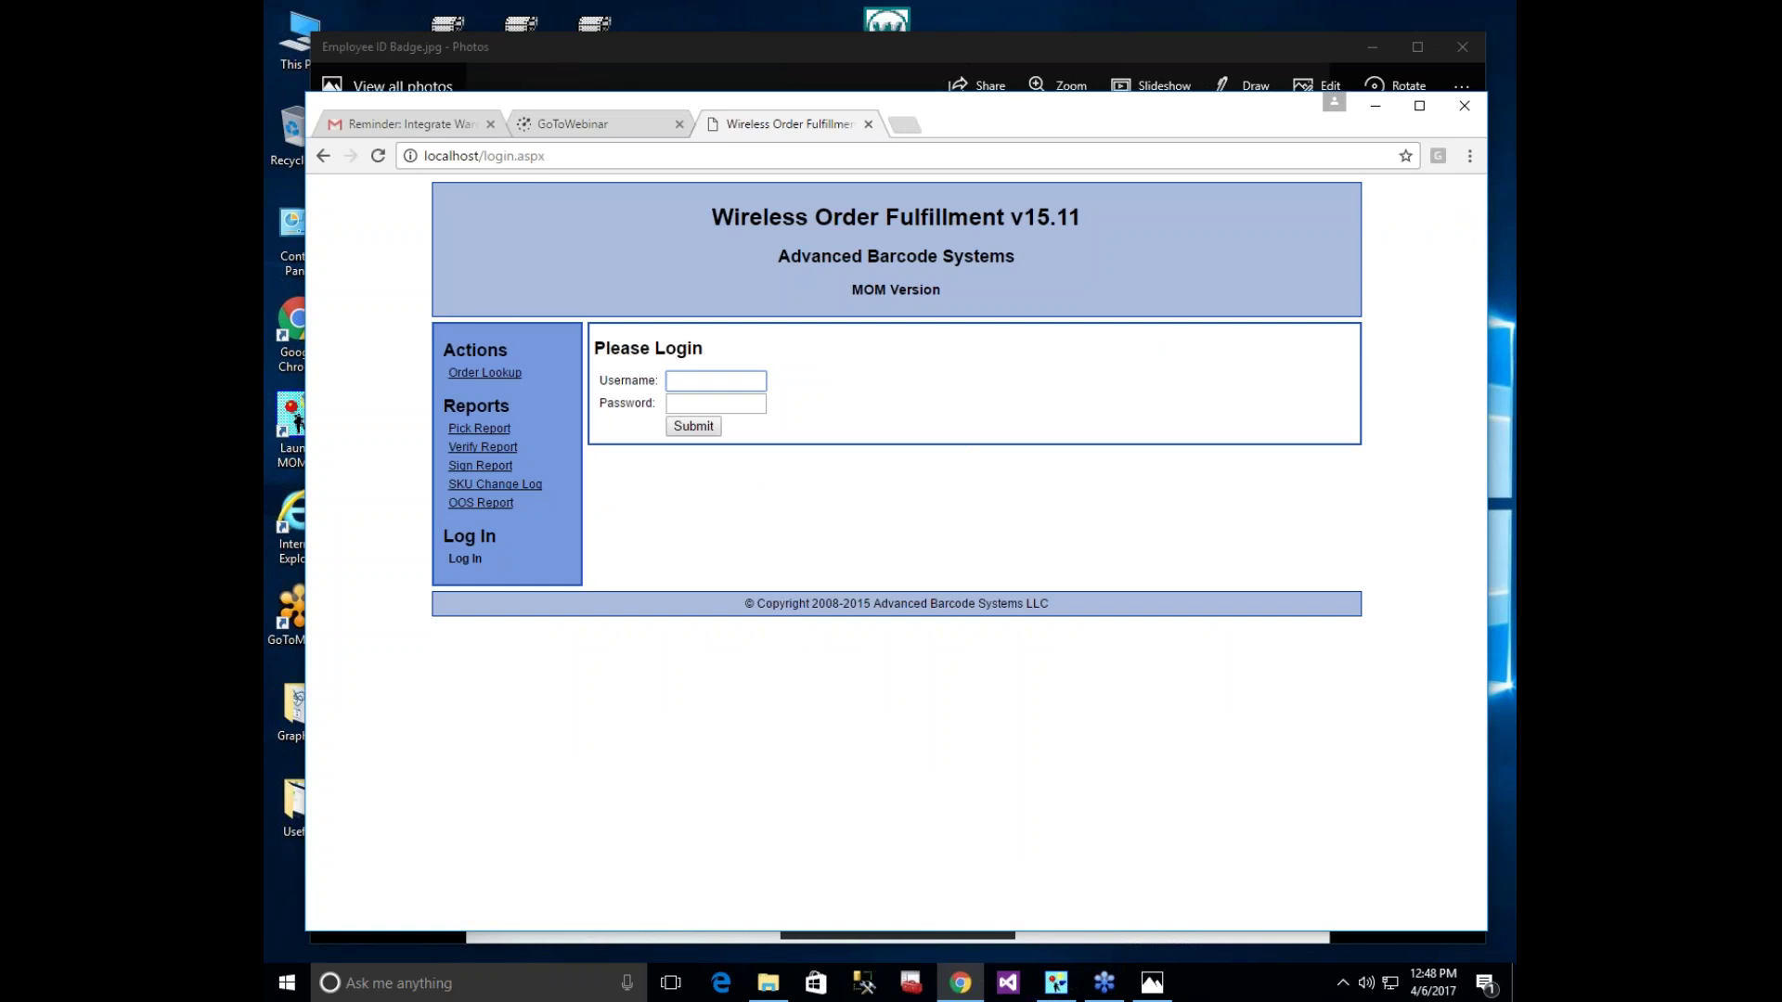
pyautogui.write('rfpick')
pyautogui.click(716, 403)
pyautogui.press('Return')
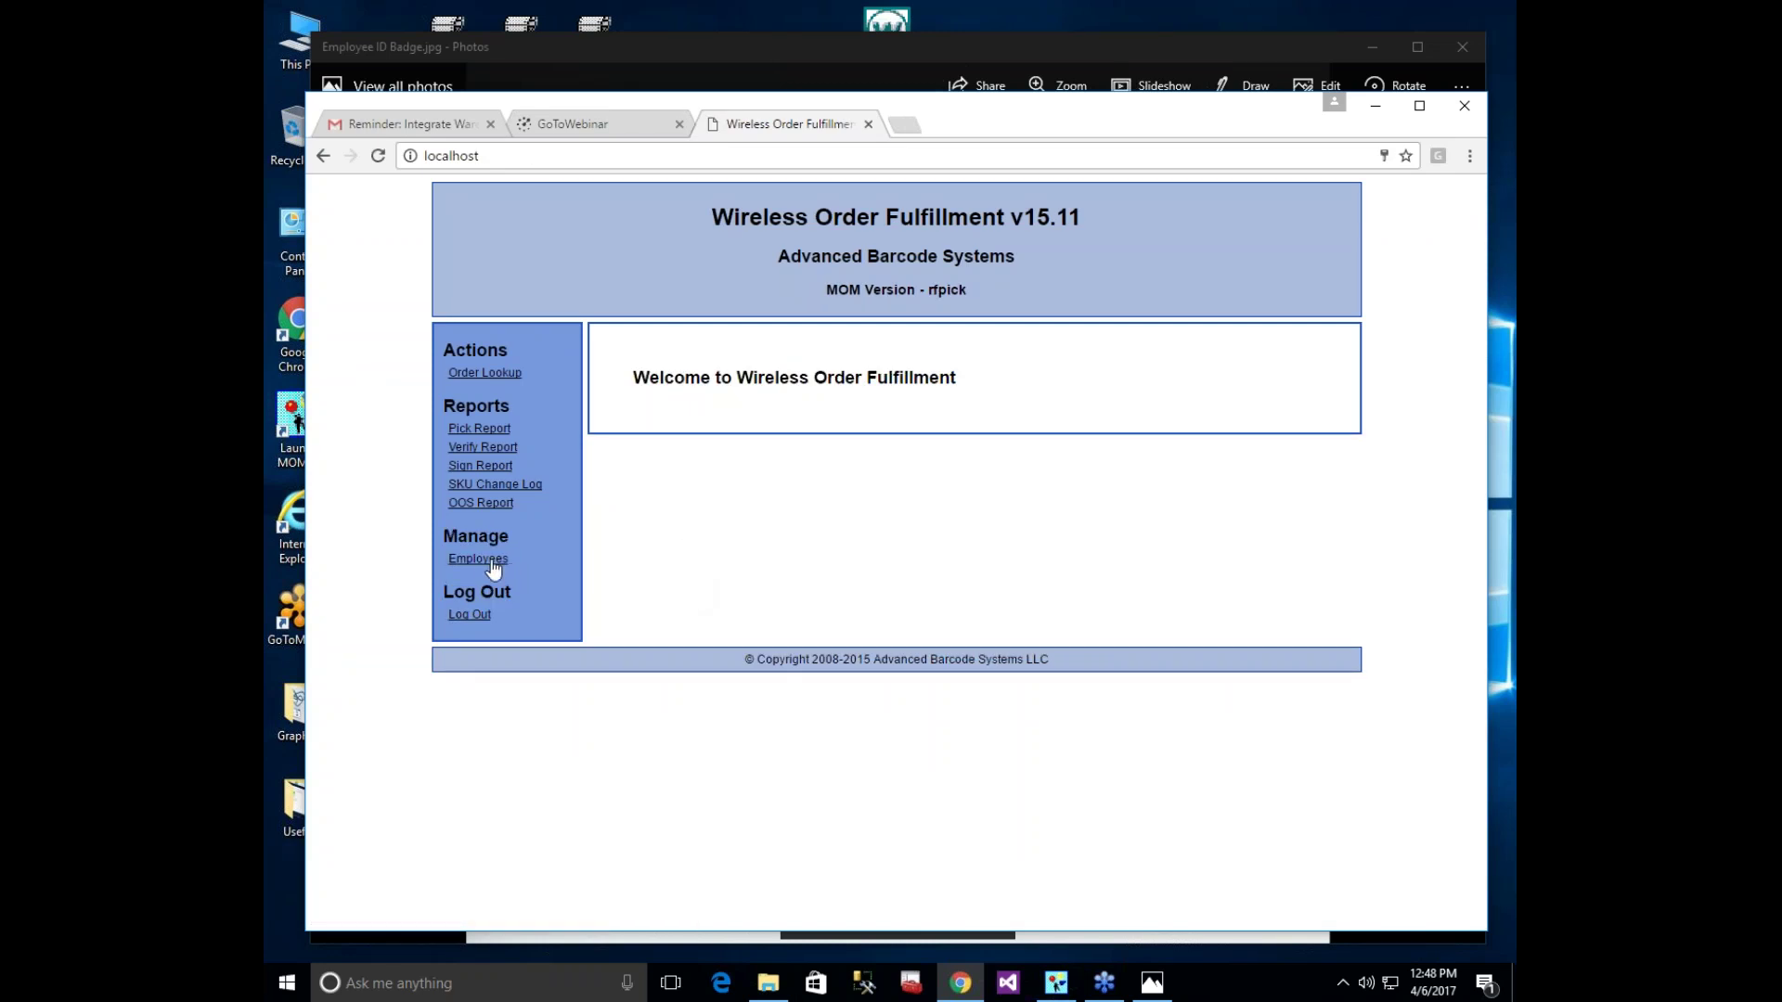
# Open the Employees list, start editing the third employee, then cancel back to the list.
pyautogui.click(478, 559)
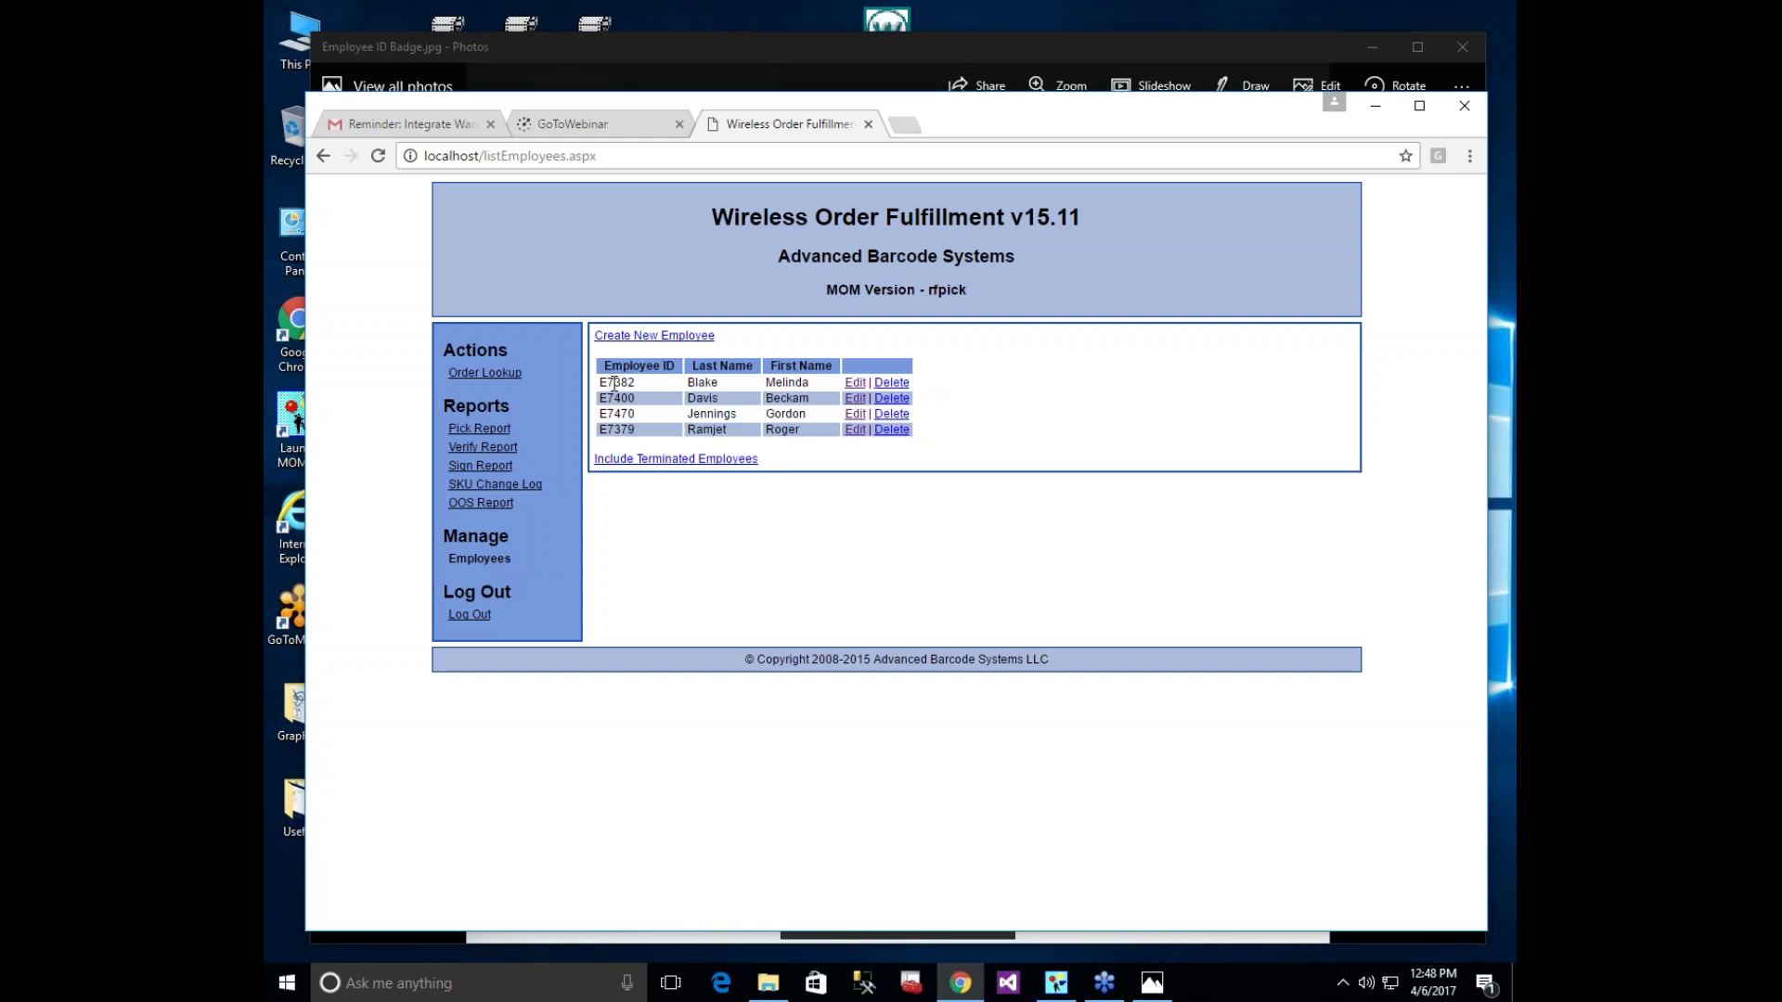
pyautogui.click(855, 413)
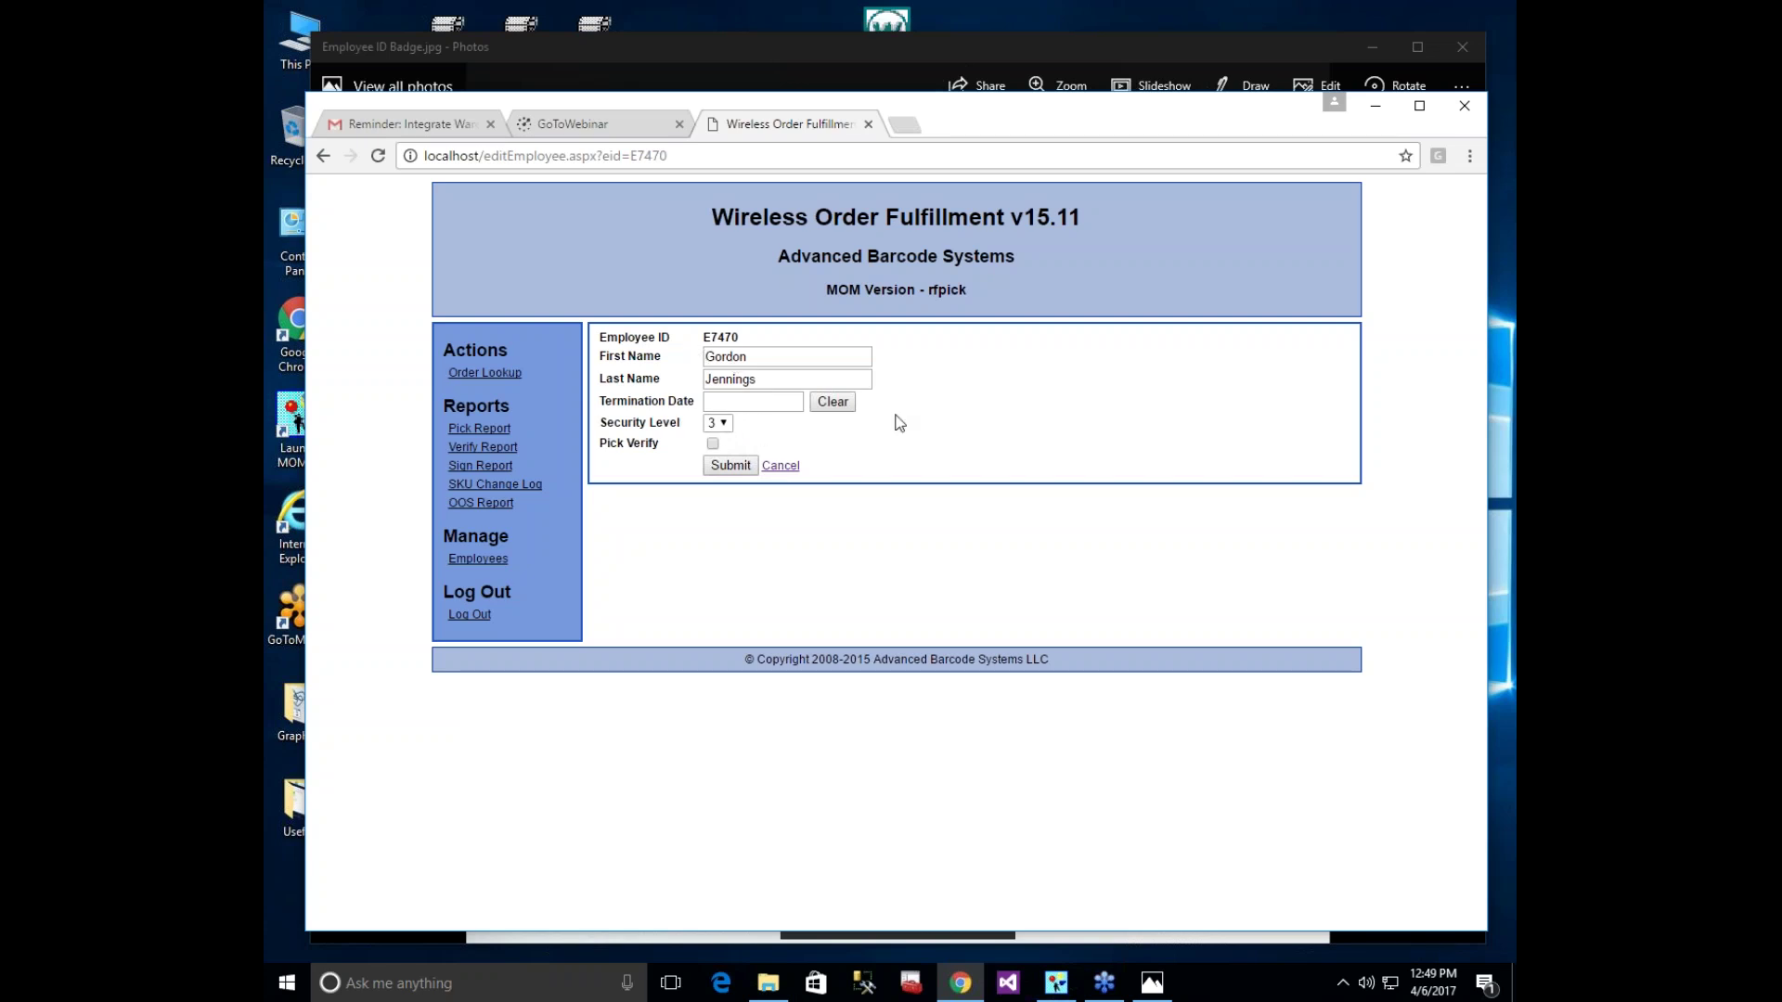
pyautogui.click(781, 466)
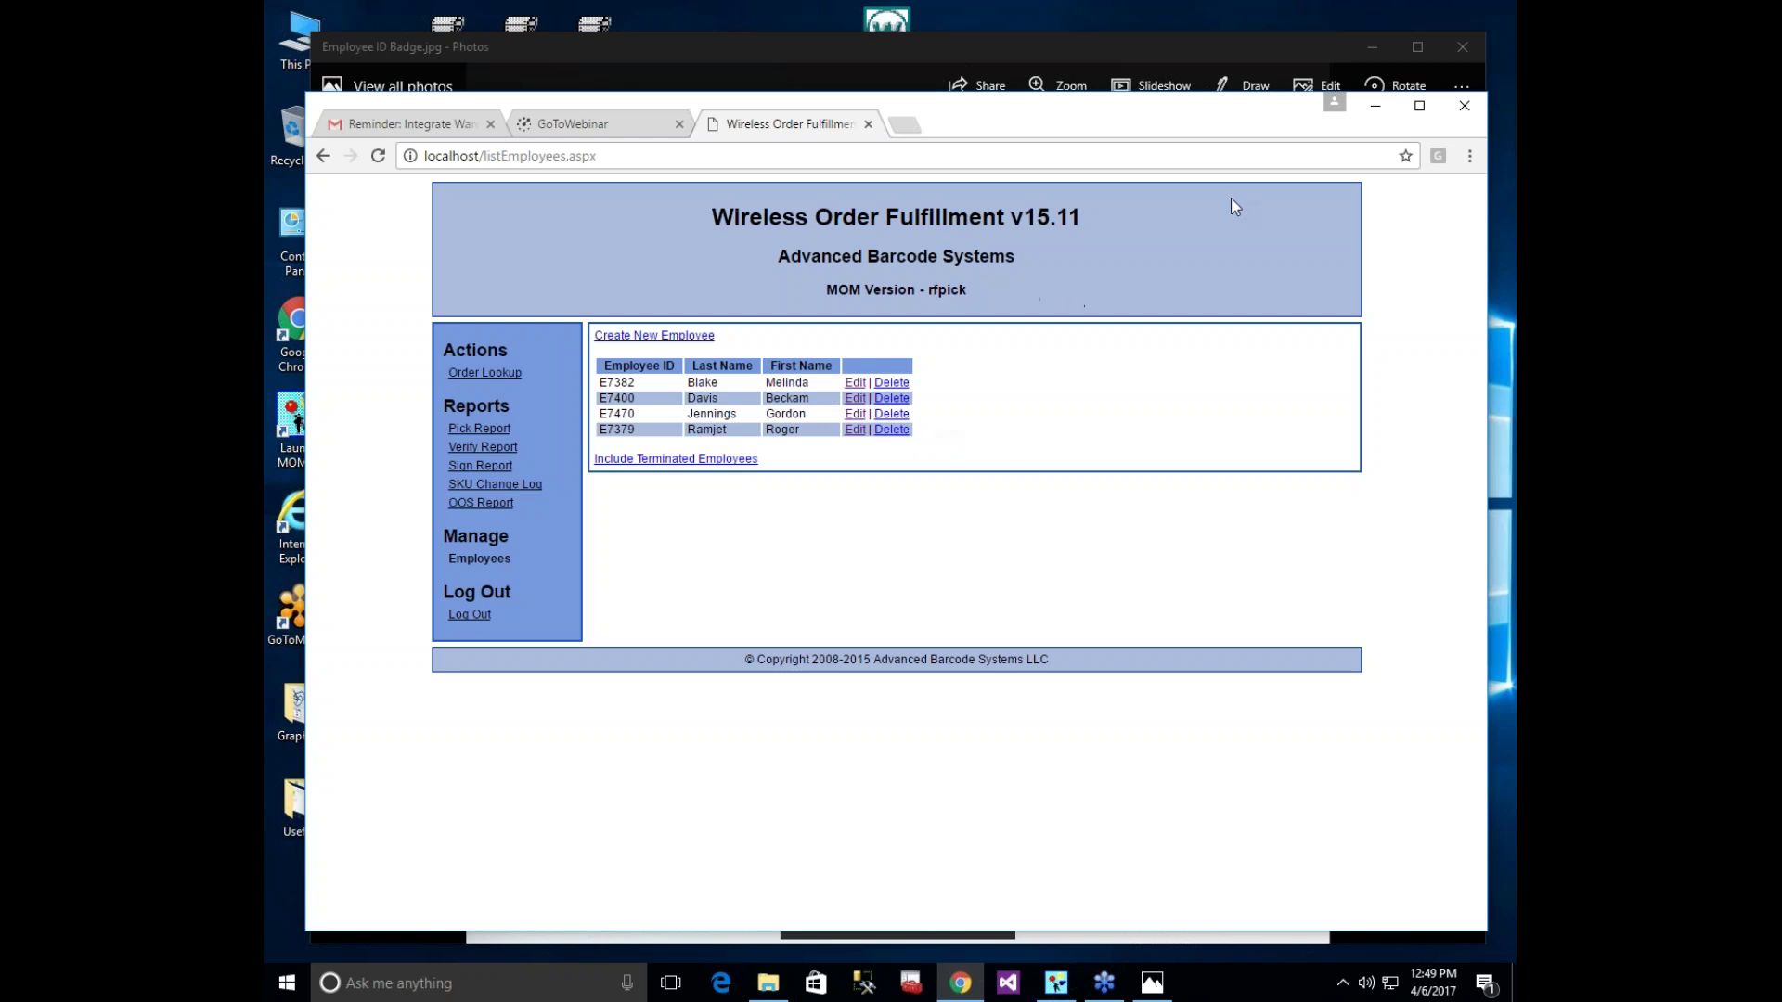
# Minimize Chrome to view Employee ID Badge.jpg in Photos, then close it.
pyautogui.click(1377, 110)
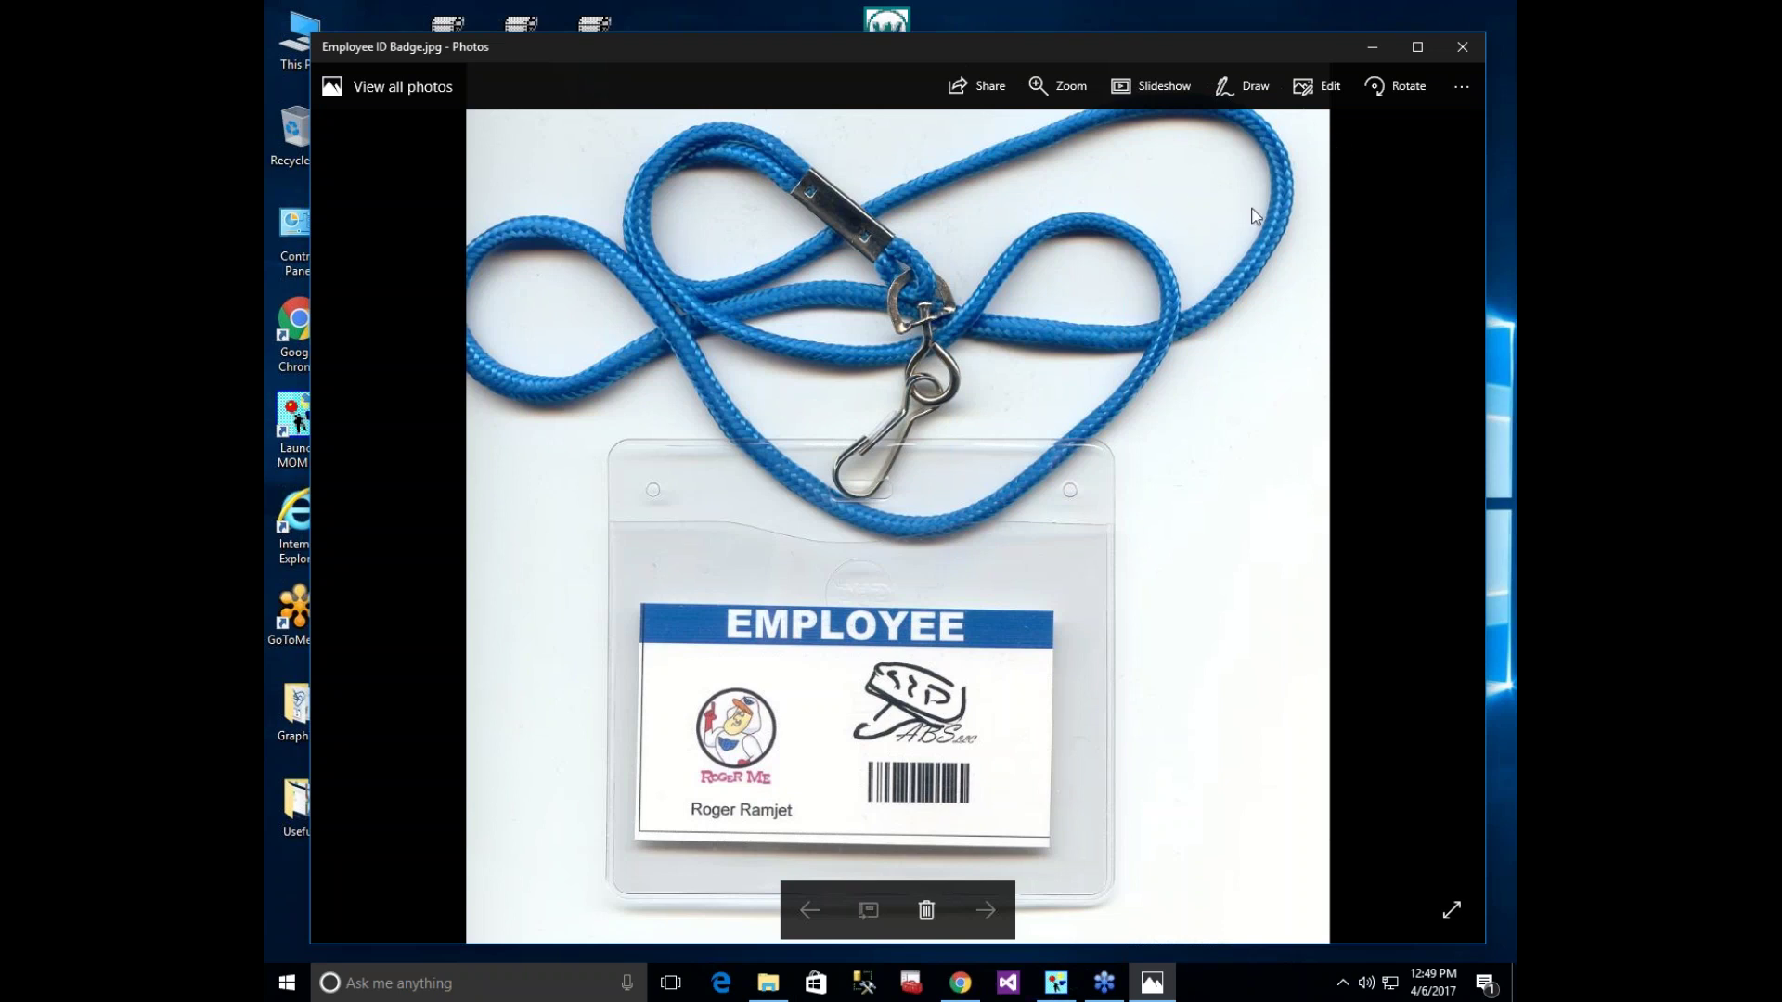
pyautogui.click(1463, 50)
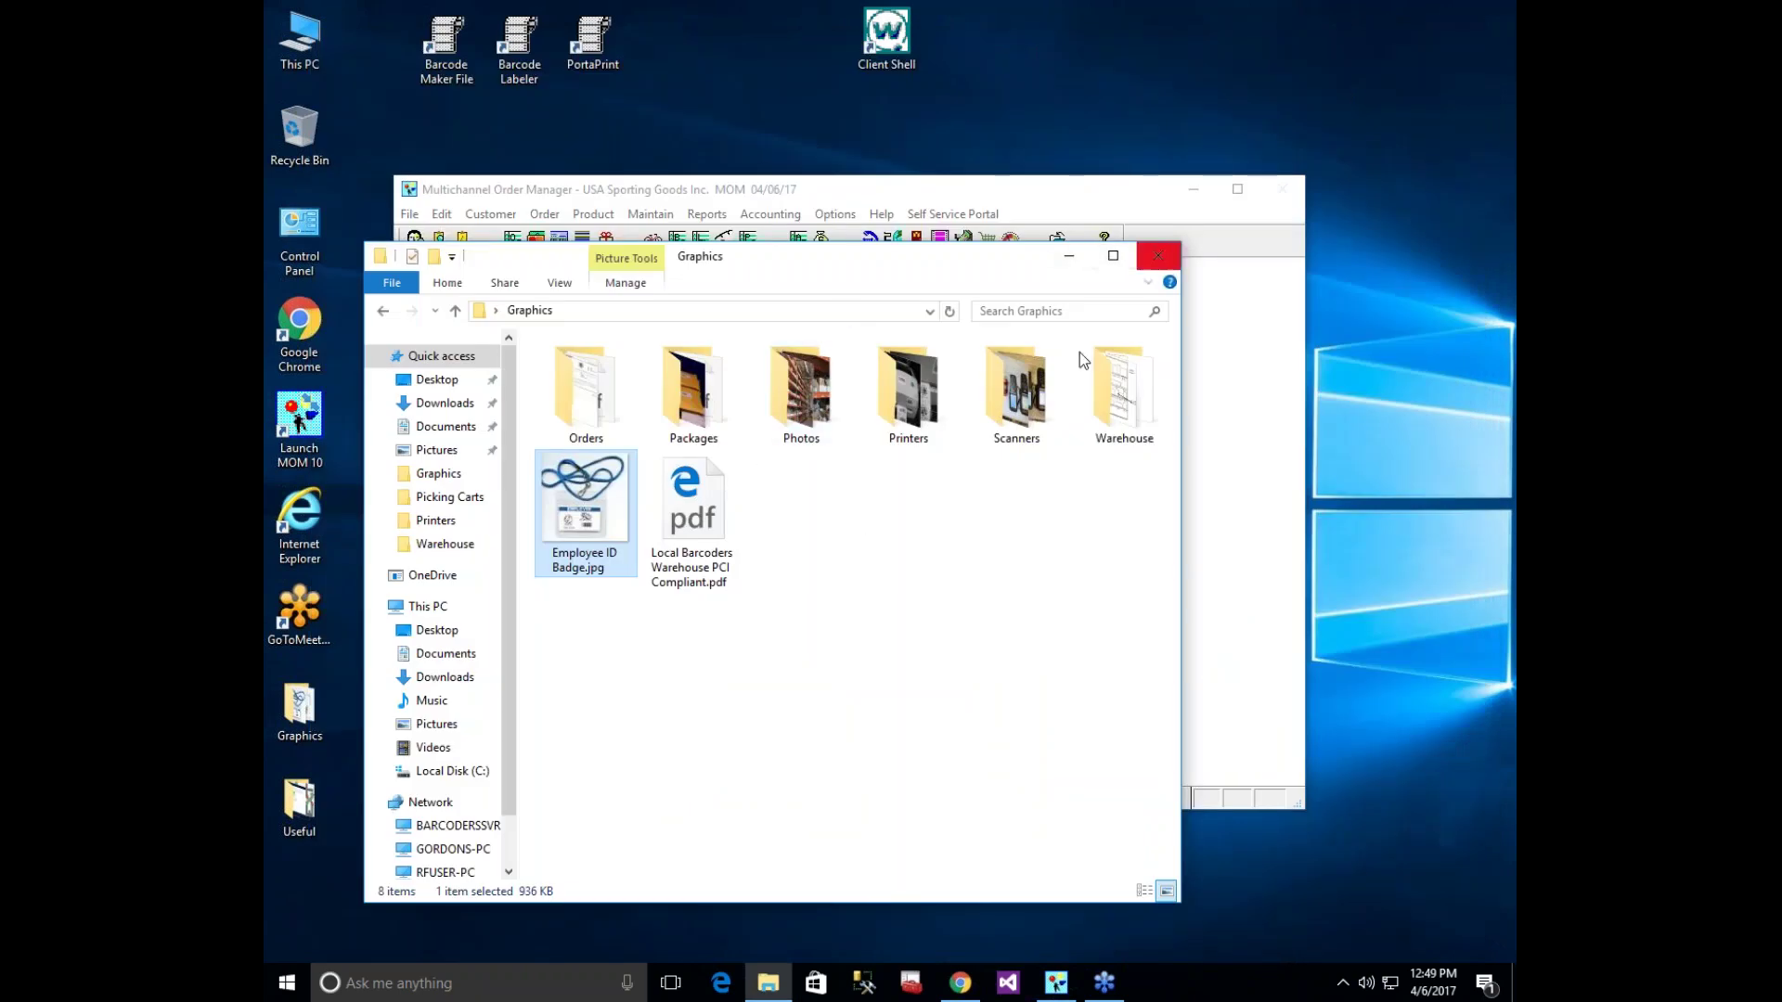
# Open the Scanners folder and view DSCN5993.JPG in Photos before closing it.
pyautogui.doubleClick(1019, 398)
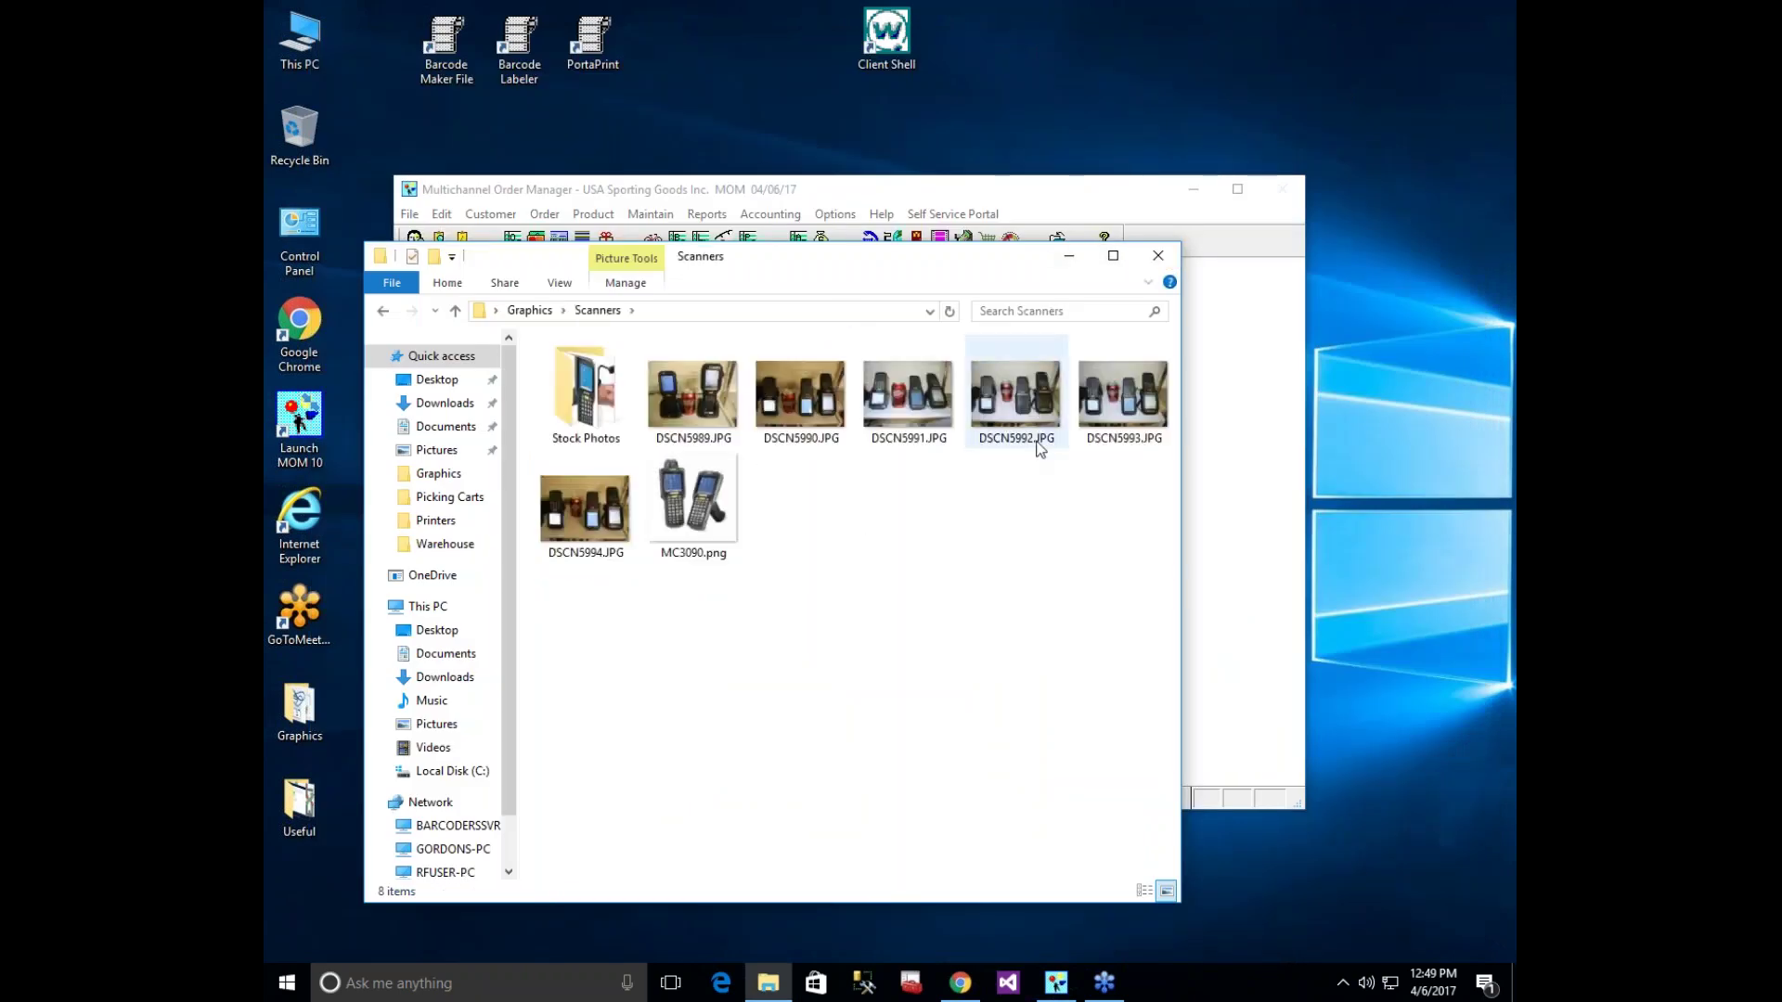
pyautogui.doubleClick(1083, 420)
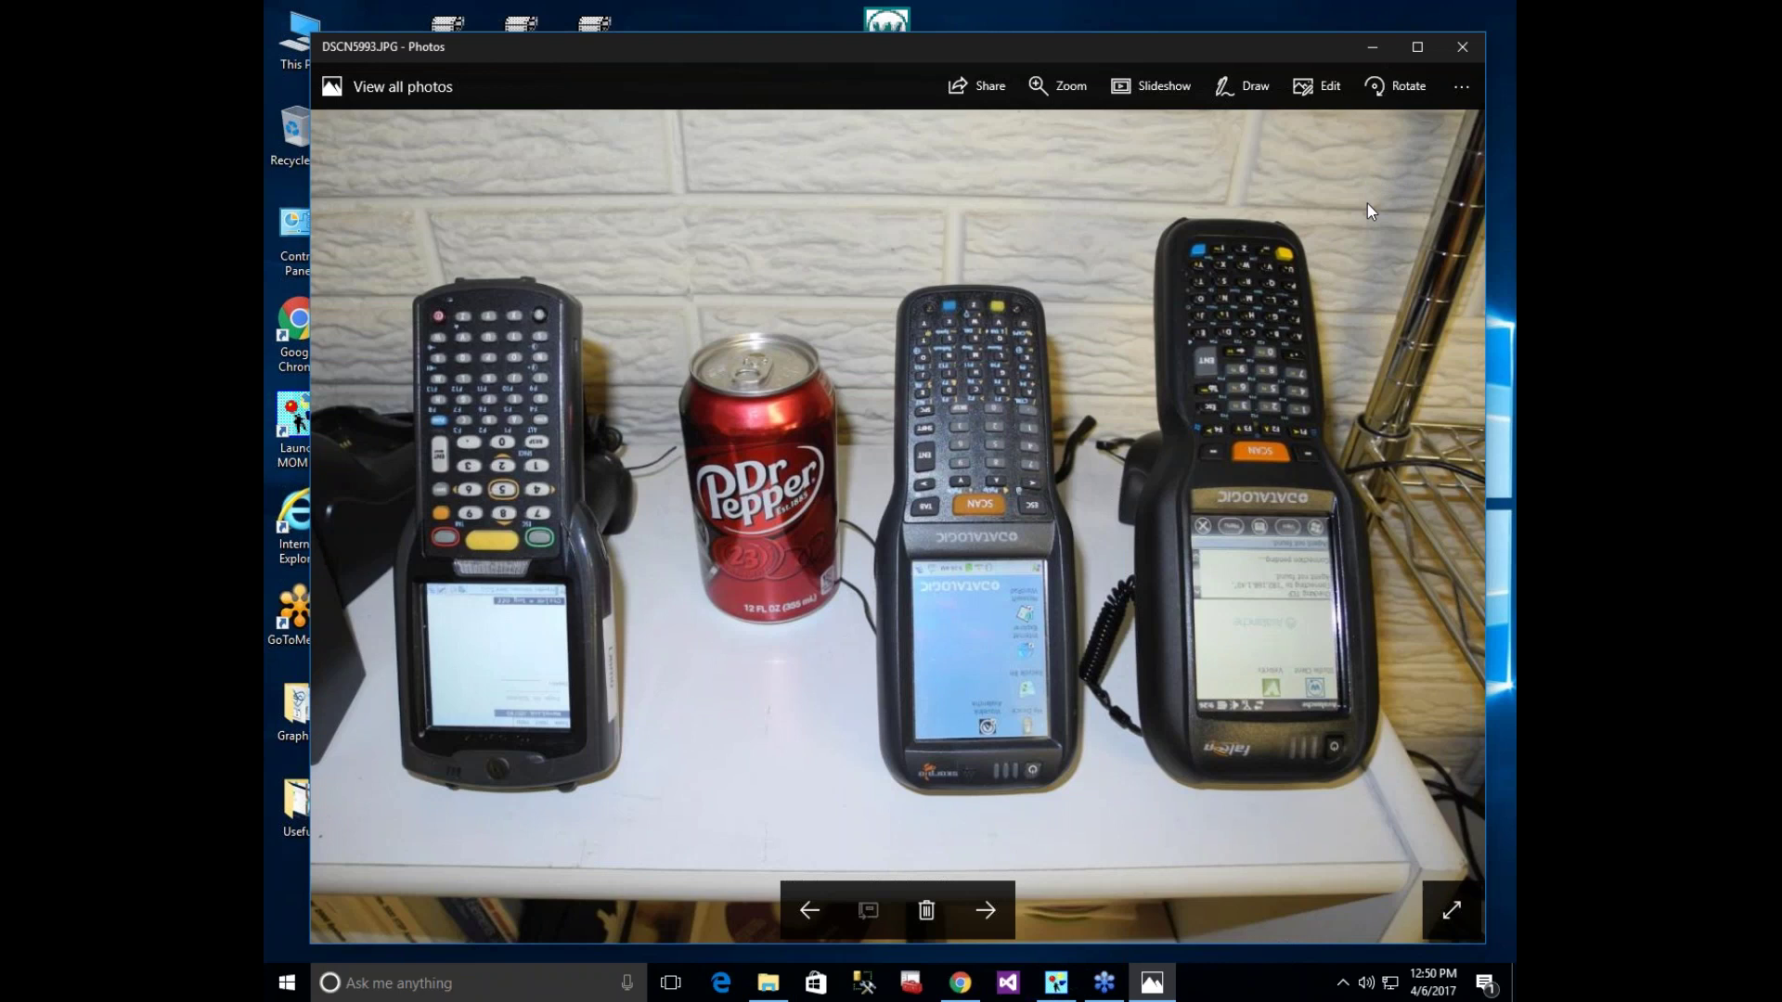
pyautogui.click(1461, 47)
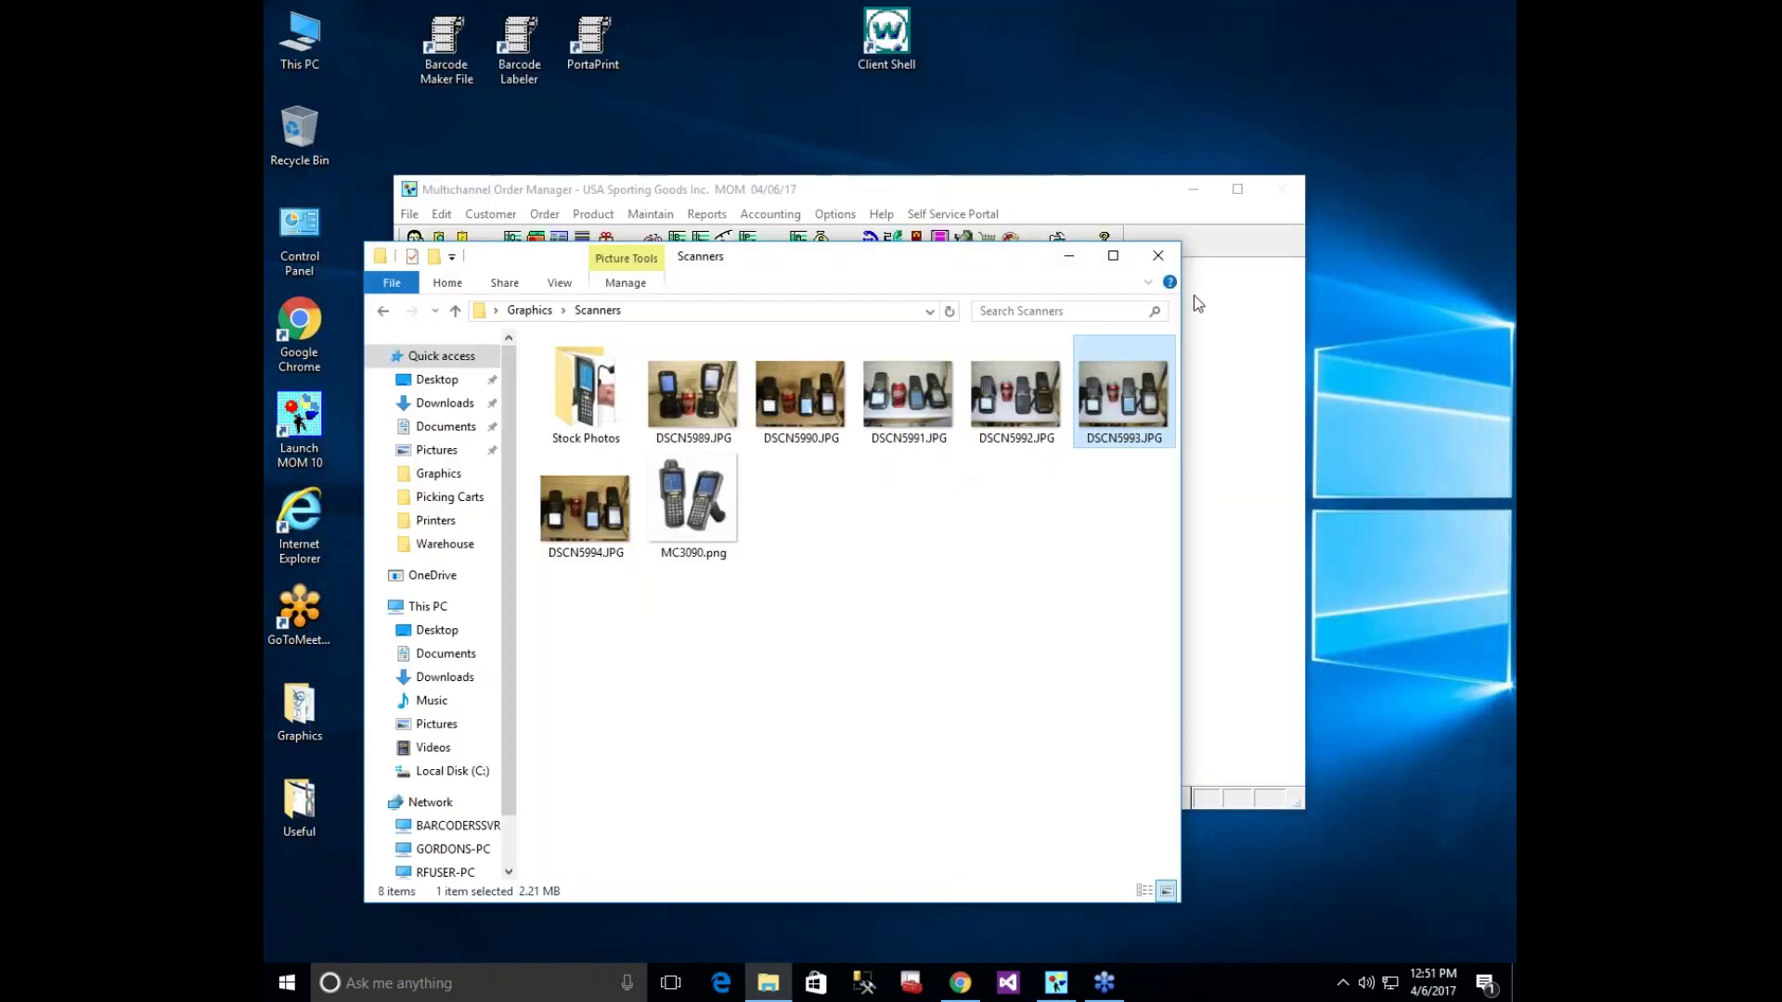
# Close the Scanners folder and launch the Client Shell handheld emulator.
pyautogui.click(1158, 256)
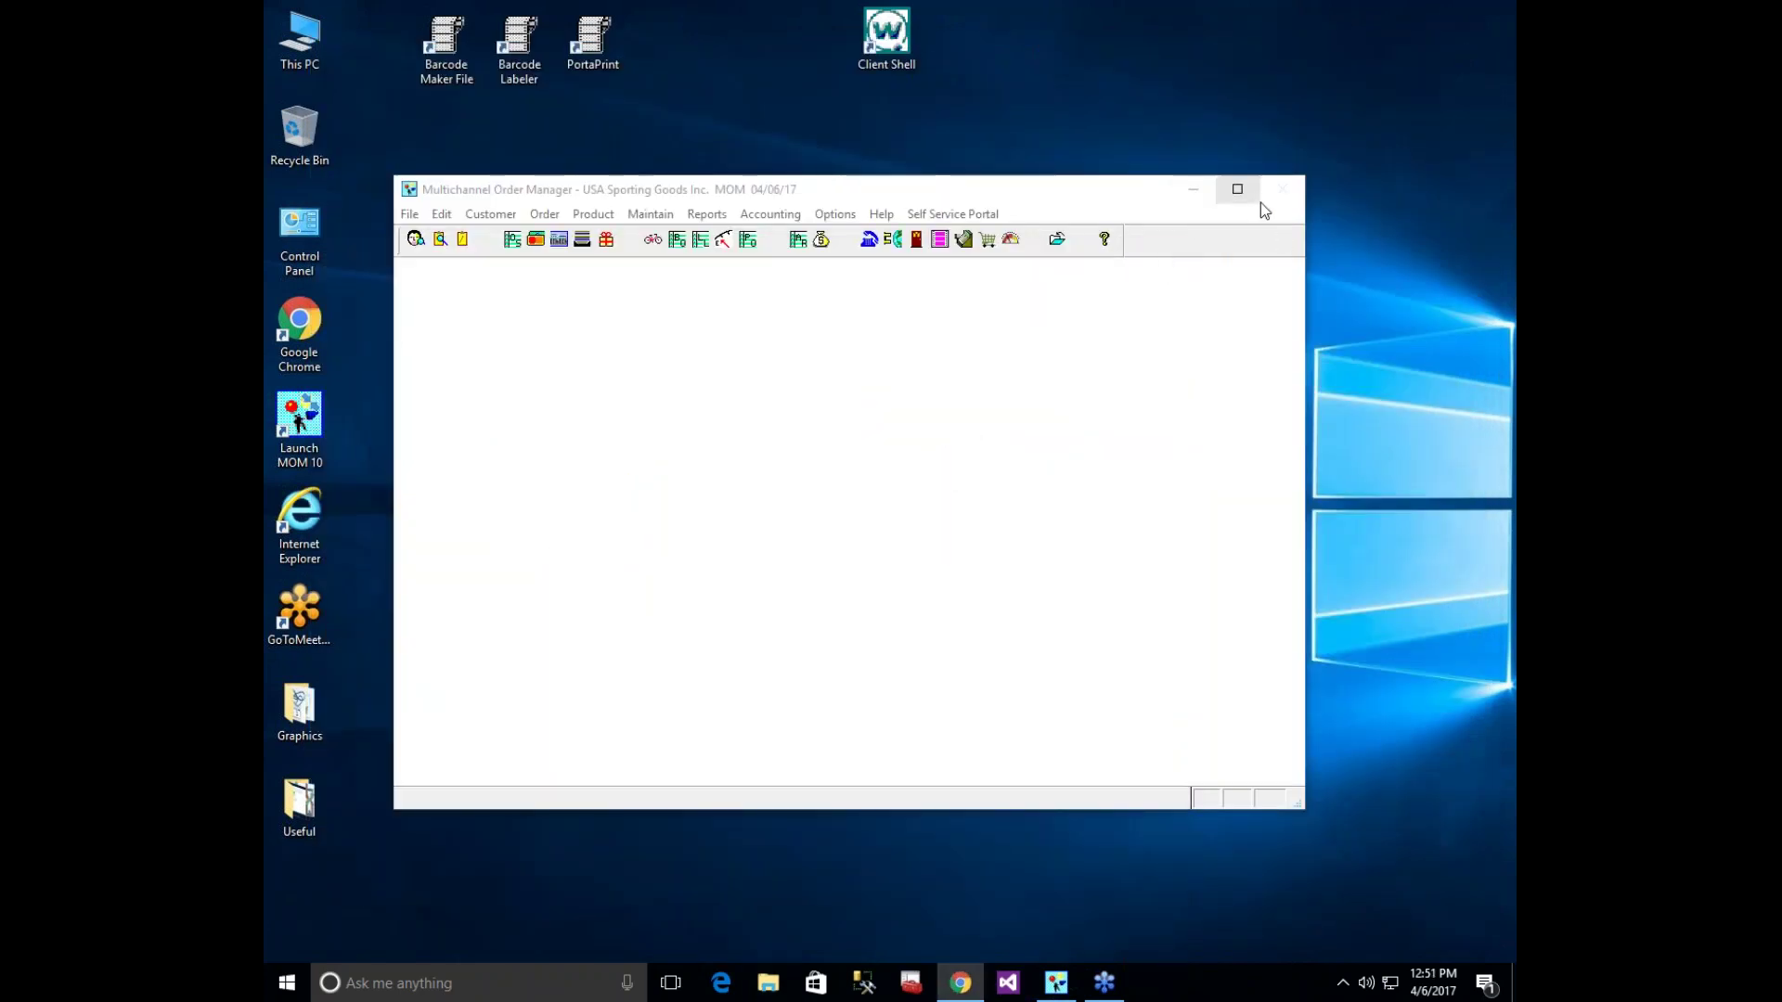
pyautogui.moveTo(884, 191); pyautogui.dragTo(843, 195)
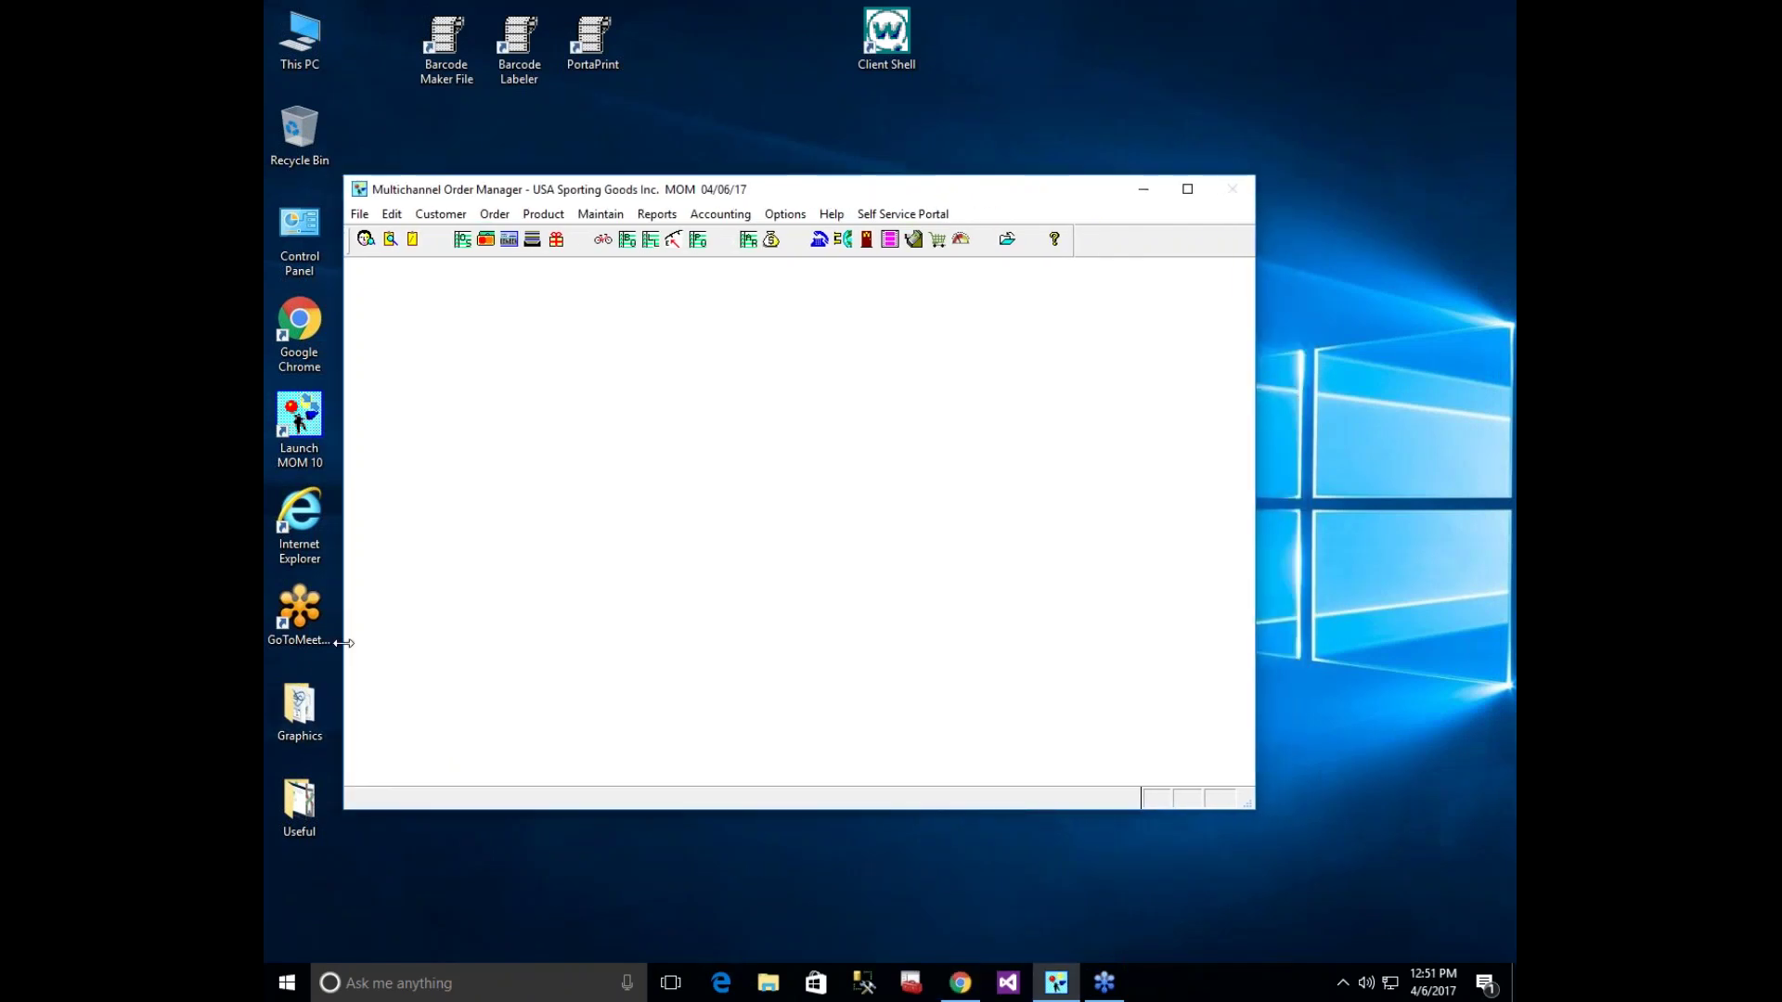
pyautogui.doubleClick(886, 35)
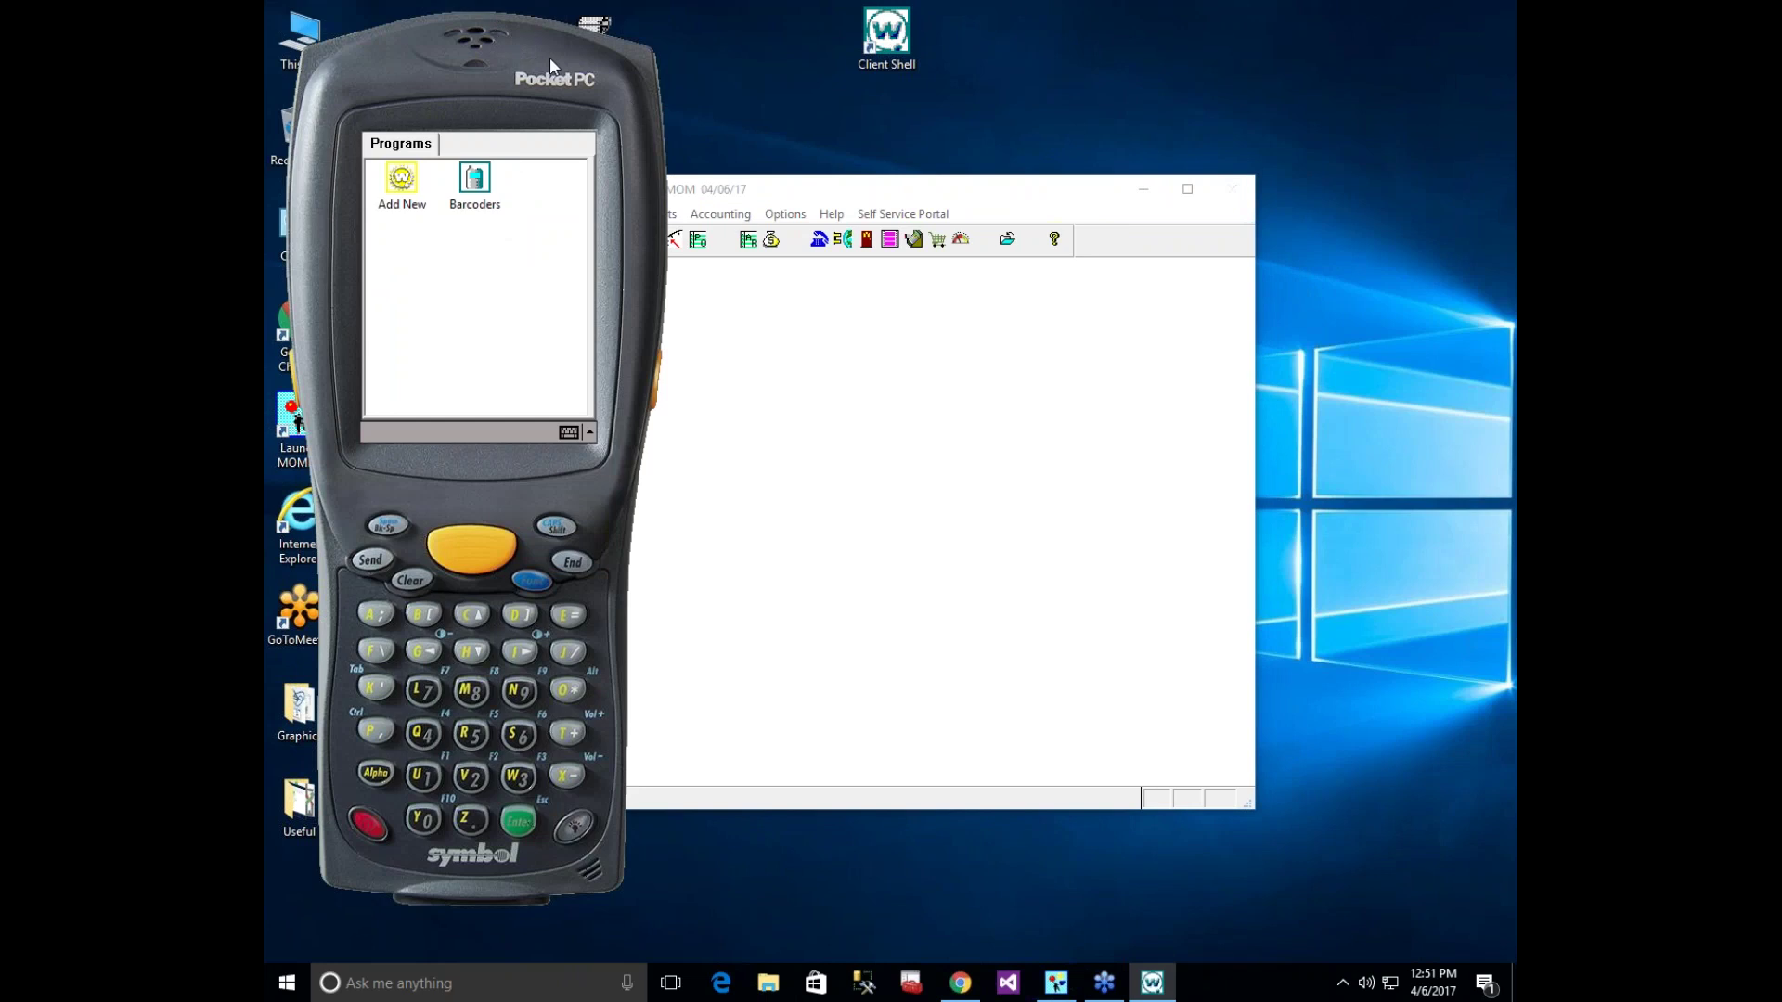
pyautogui.moveTo(767, 55); pyautogui.dragTo(984, 98)
# Start Barcoders and sign on as mom, placing the emulator beside Order Manager.
pyautogui.click(930, 211)
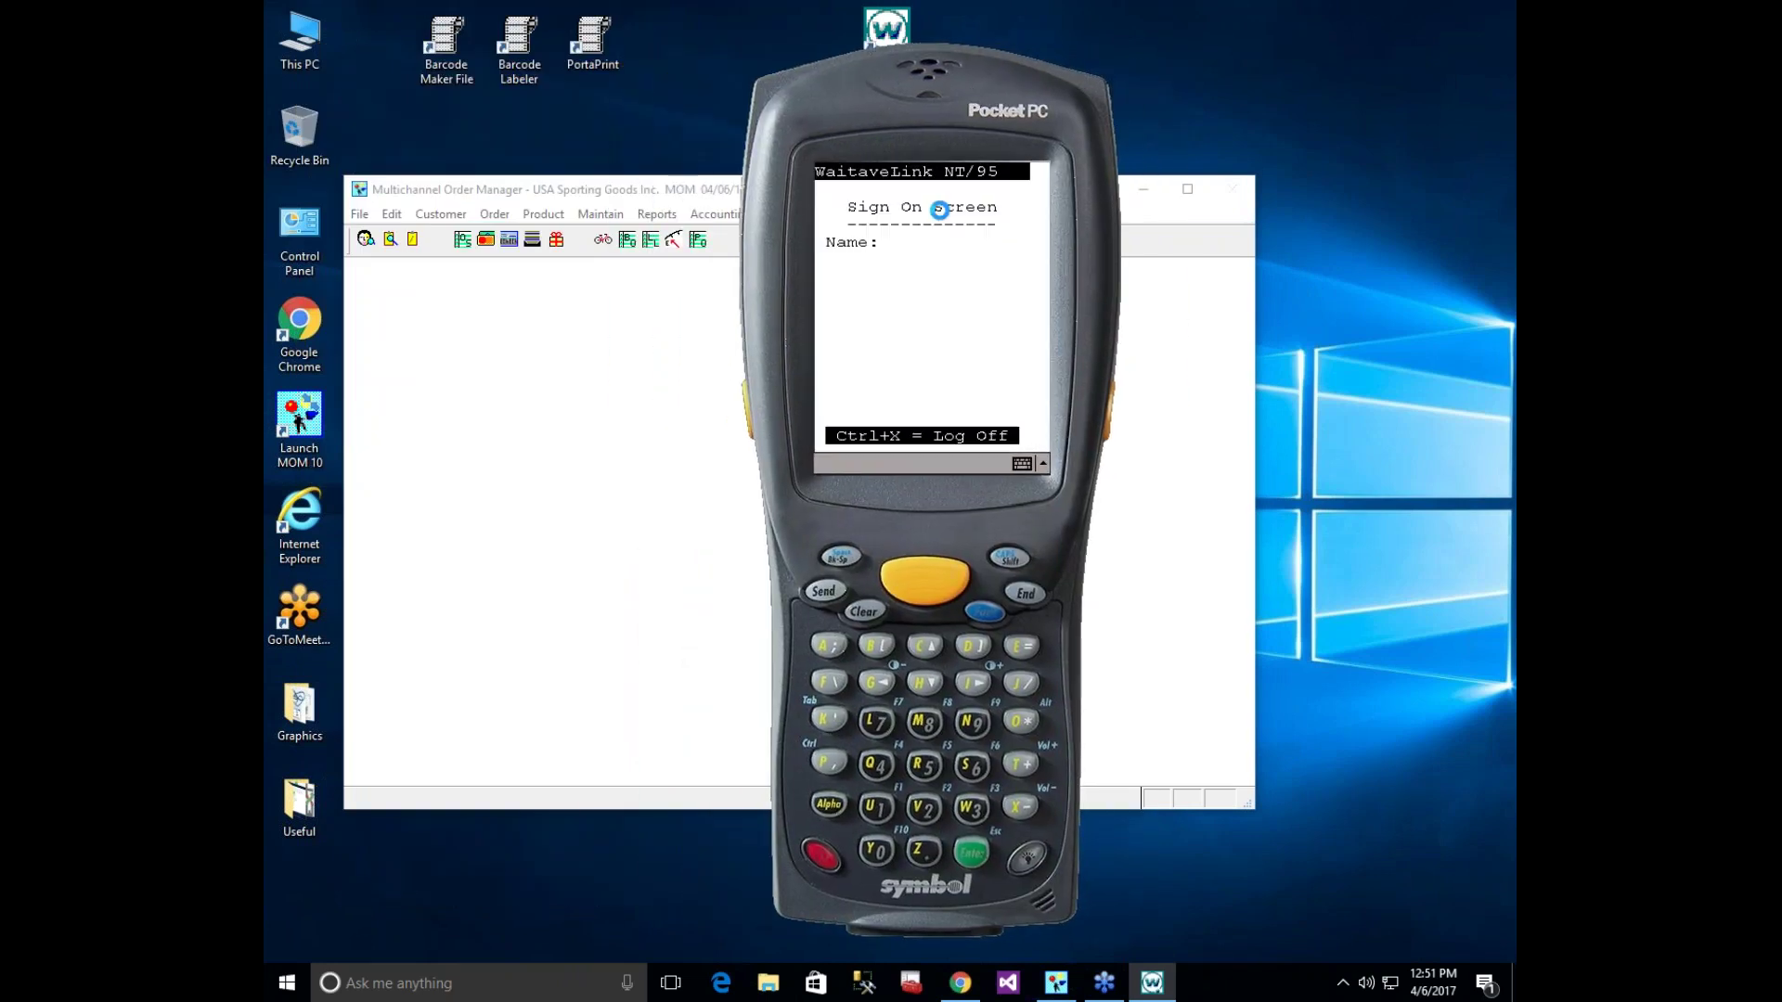
pyautogui.write('mom')
pyautogui.press('Return')
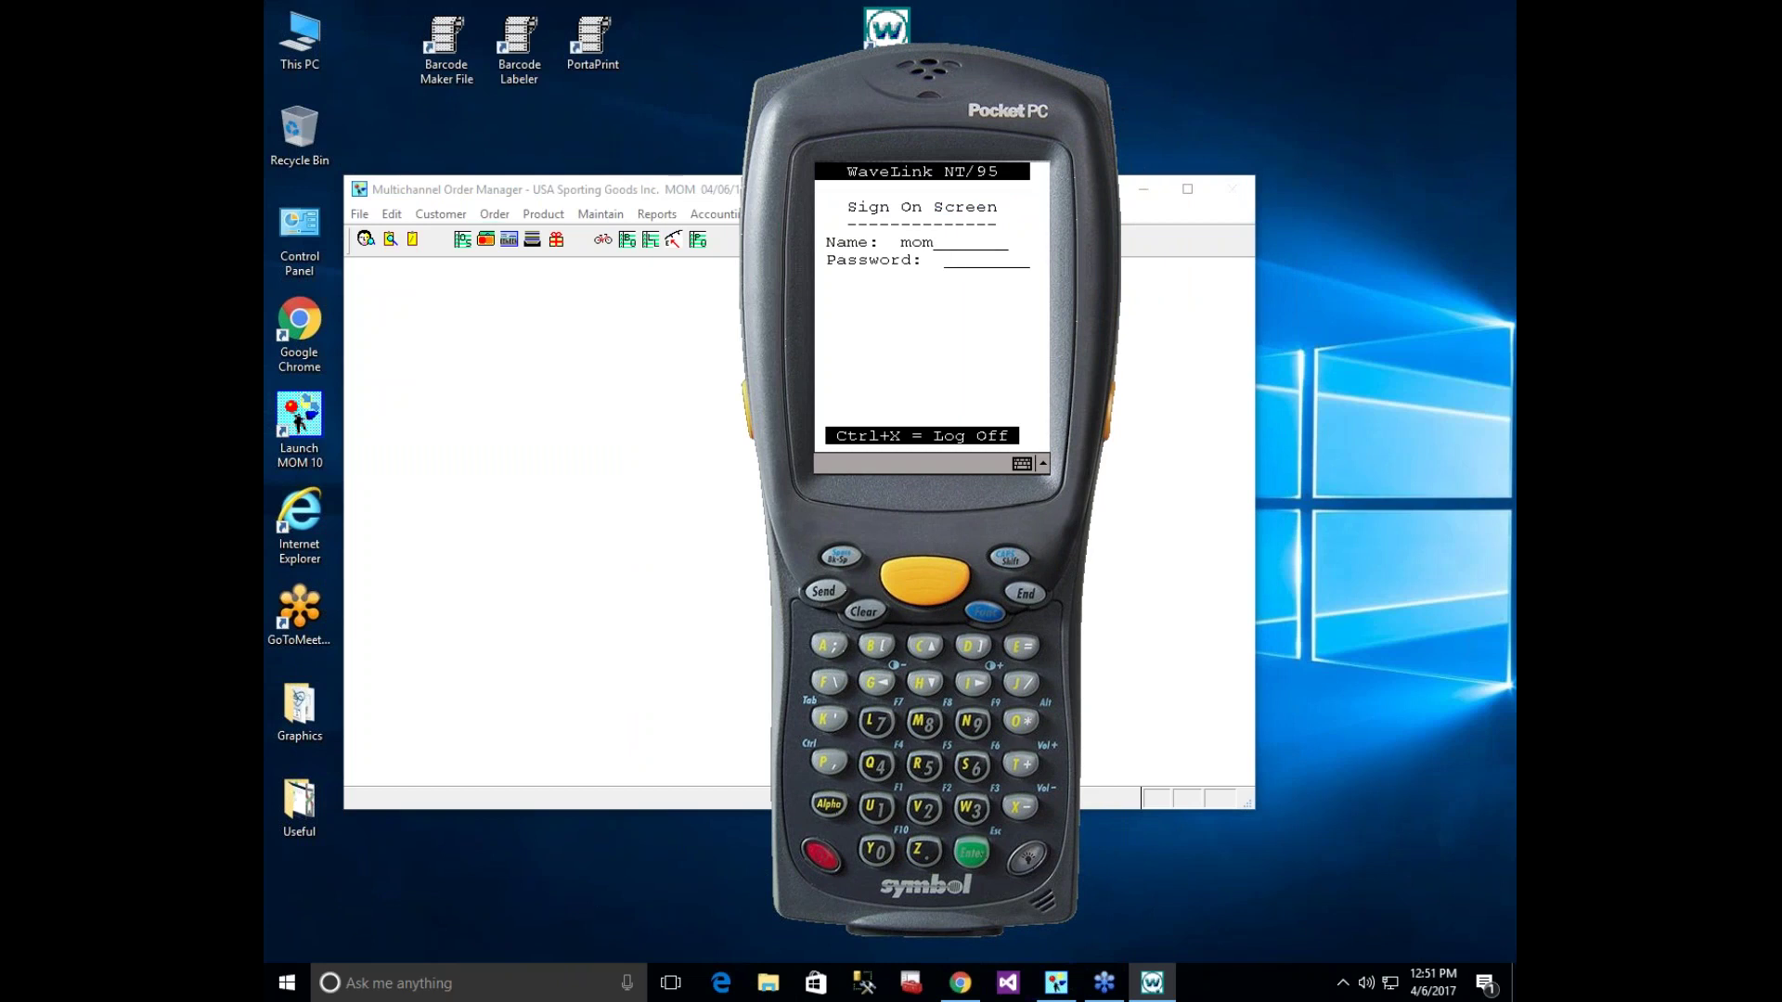
pyautogui.press('Return')
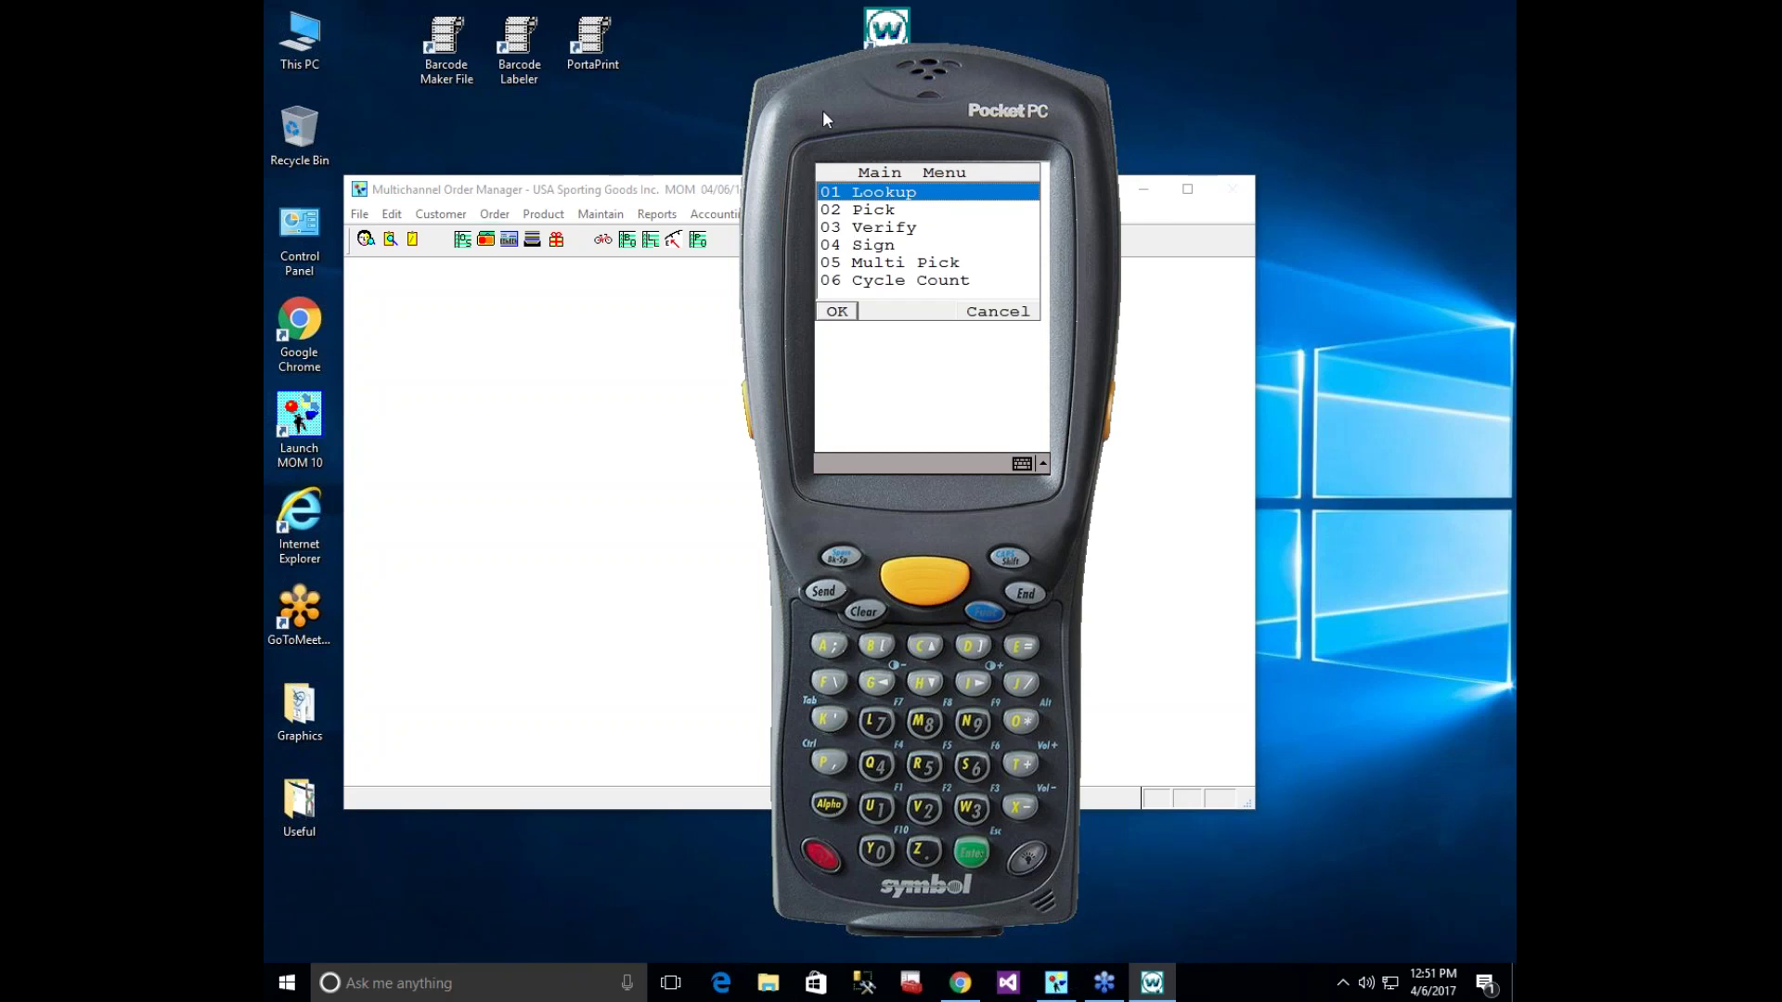
pyautogui.moveTo(882, 100); pyautogui.dragTo(1183, 72)
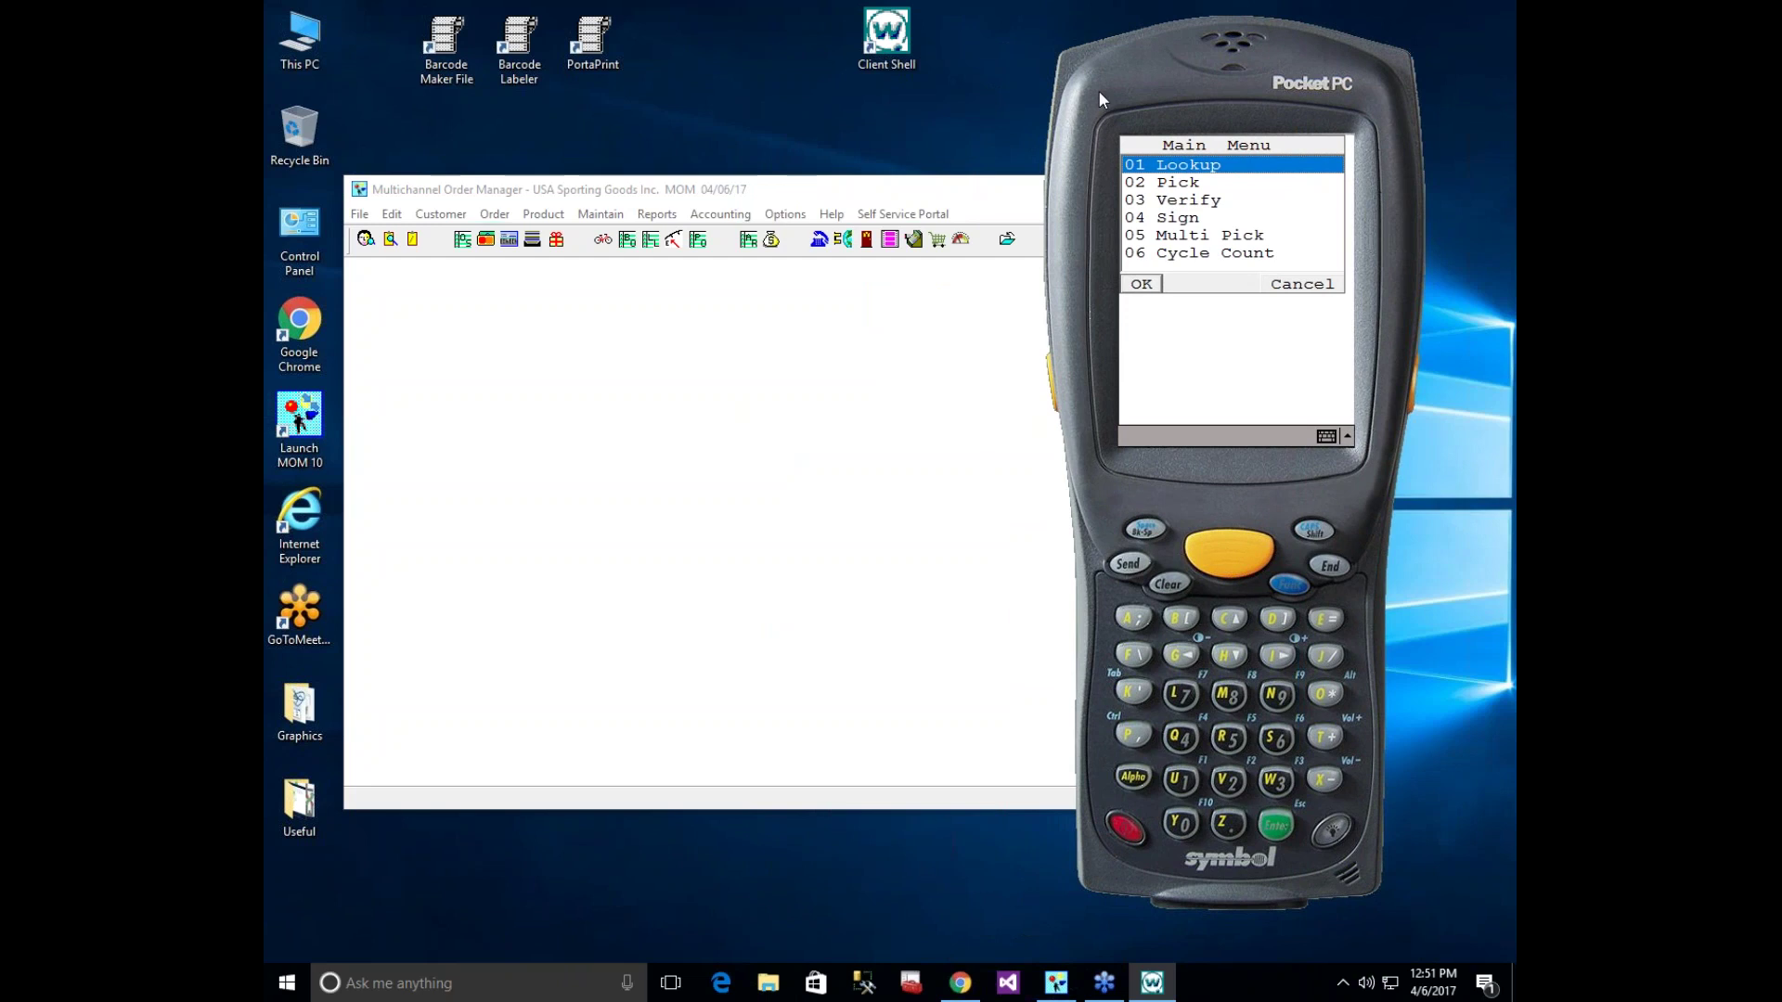
pyautogui.moveTo(1156, 81); pyautogui.dragTo(1227, 74)
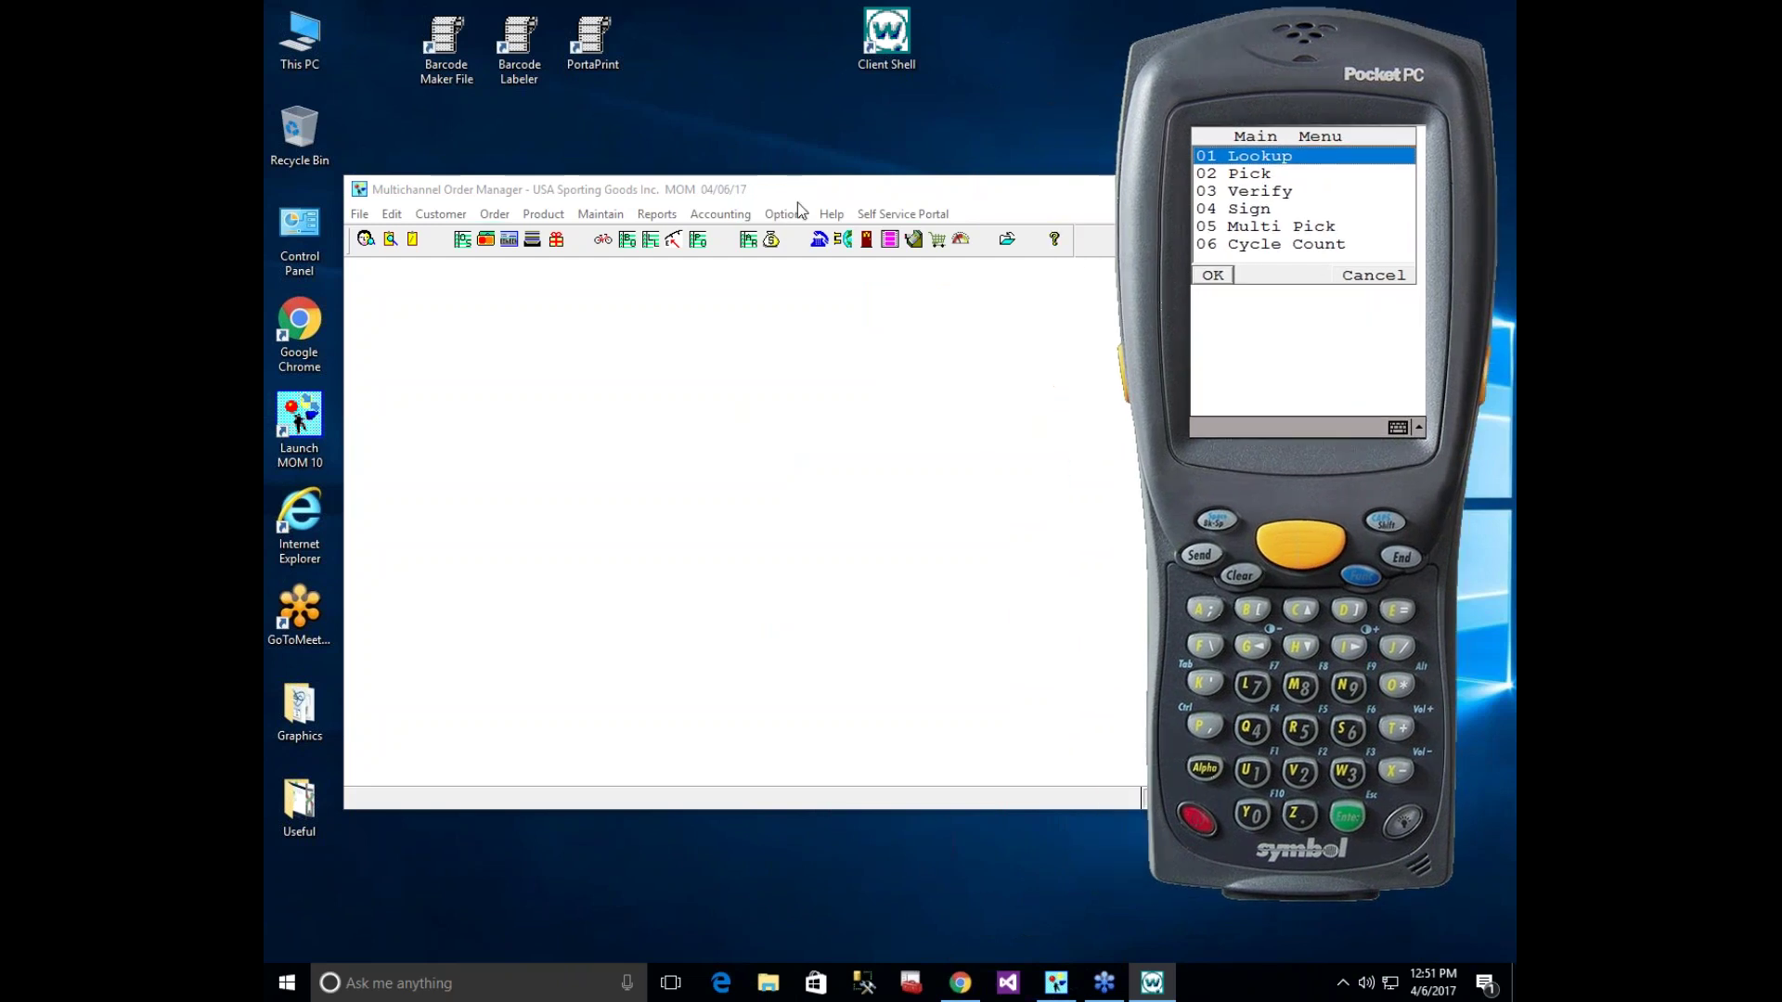
pyautogui.moveTo(827, 192); pyautogui.dragTo(775, 196)
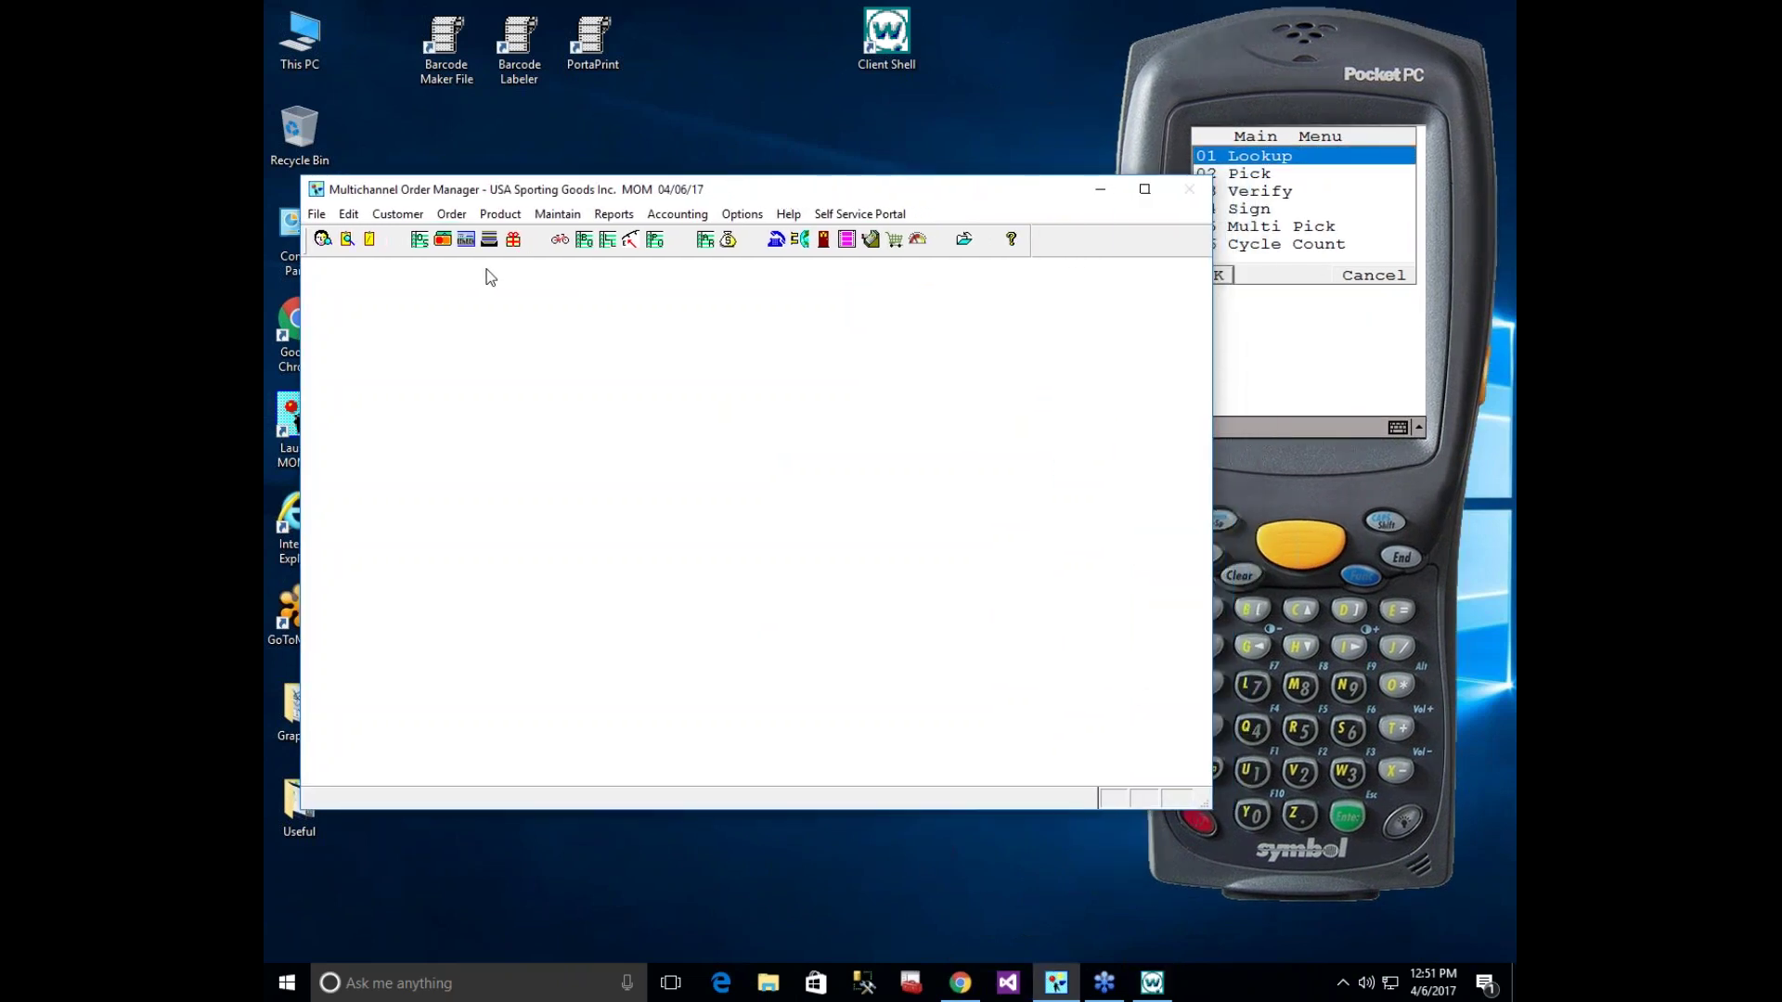
# Search Maintain Stock Items for Y-BALL and open its stock item record.
pyautogui.click(500, 214)
pyautogui.click(506, 238)
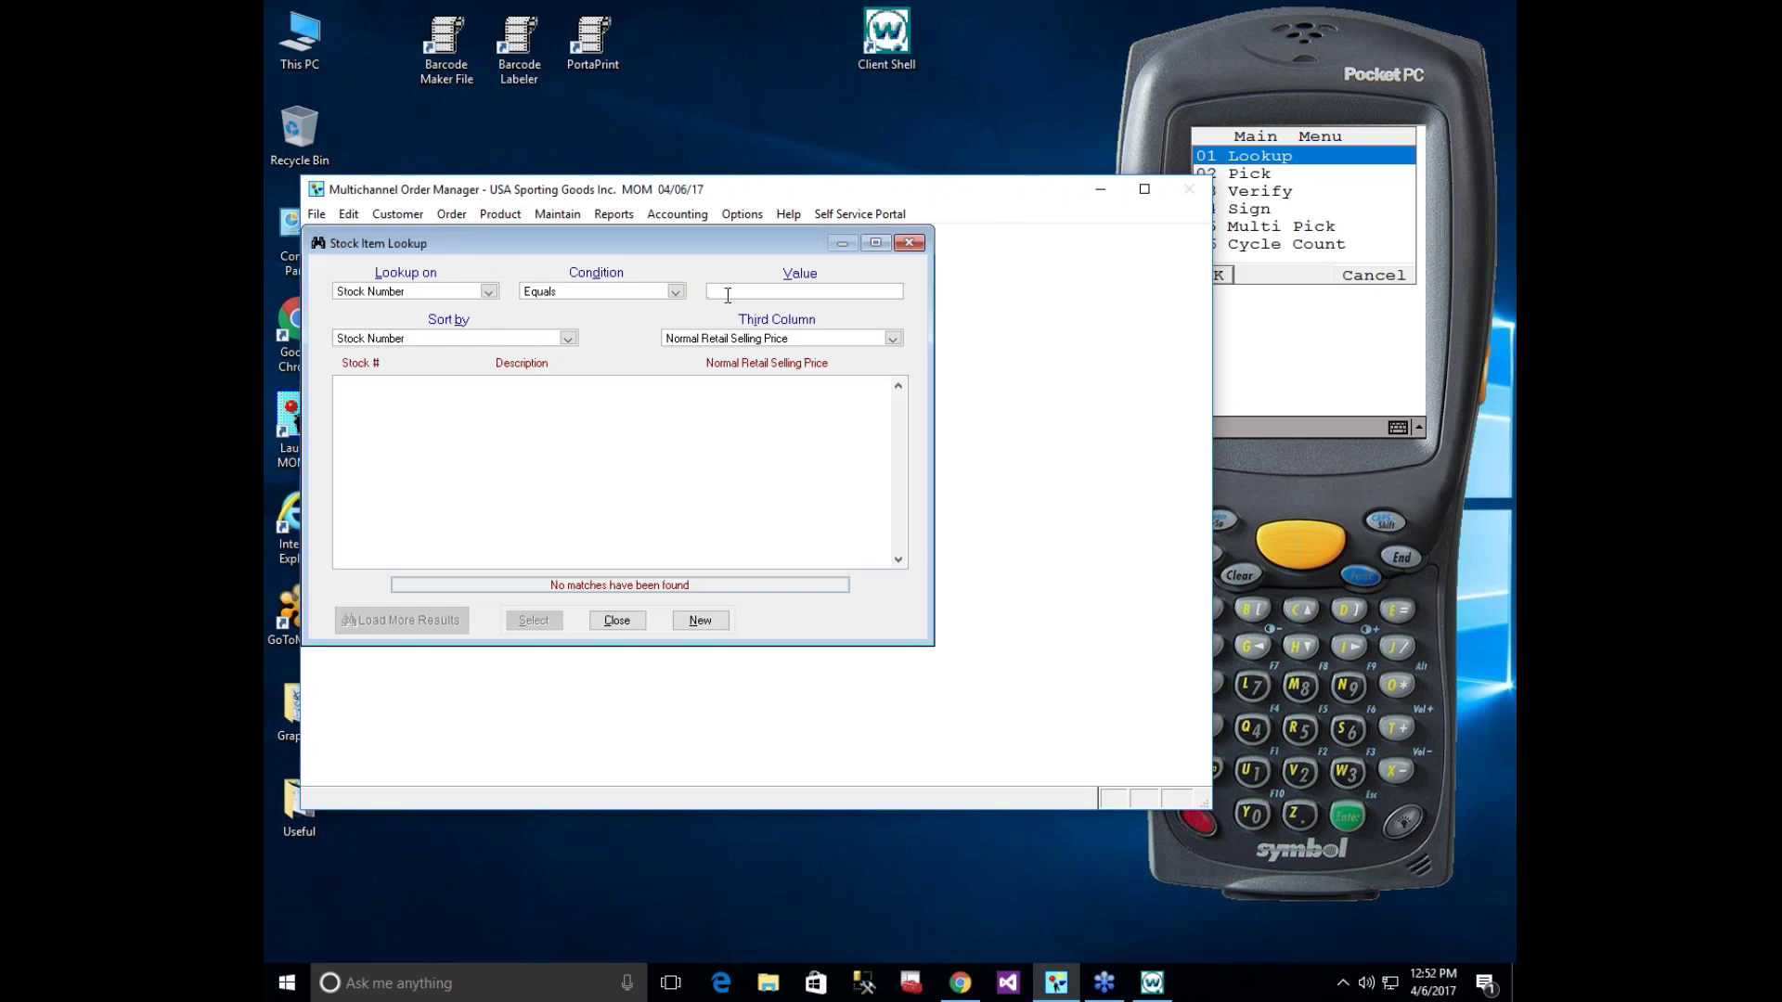
pyautogui.write('Y-BALL')
pyautogui.press('Return')
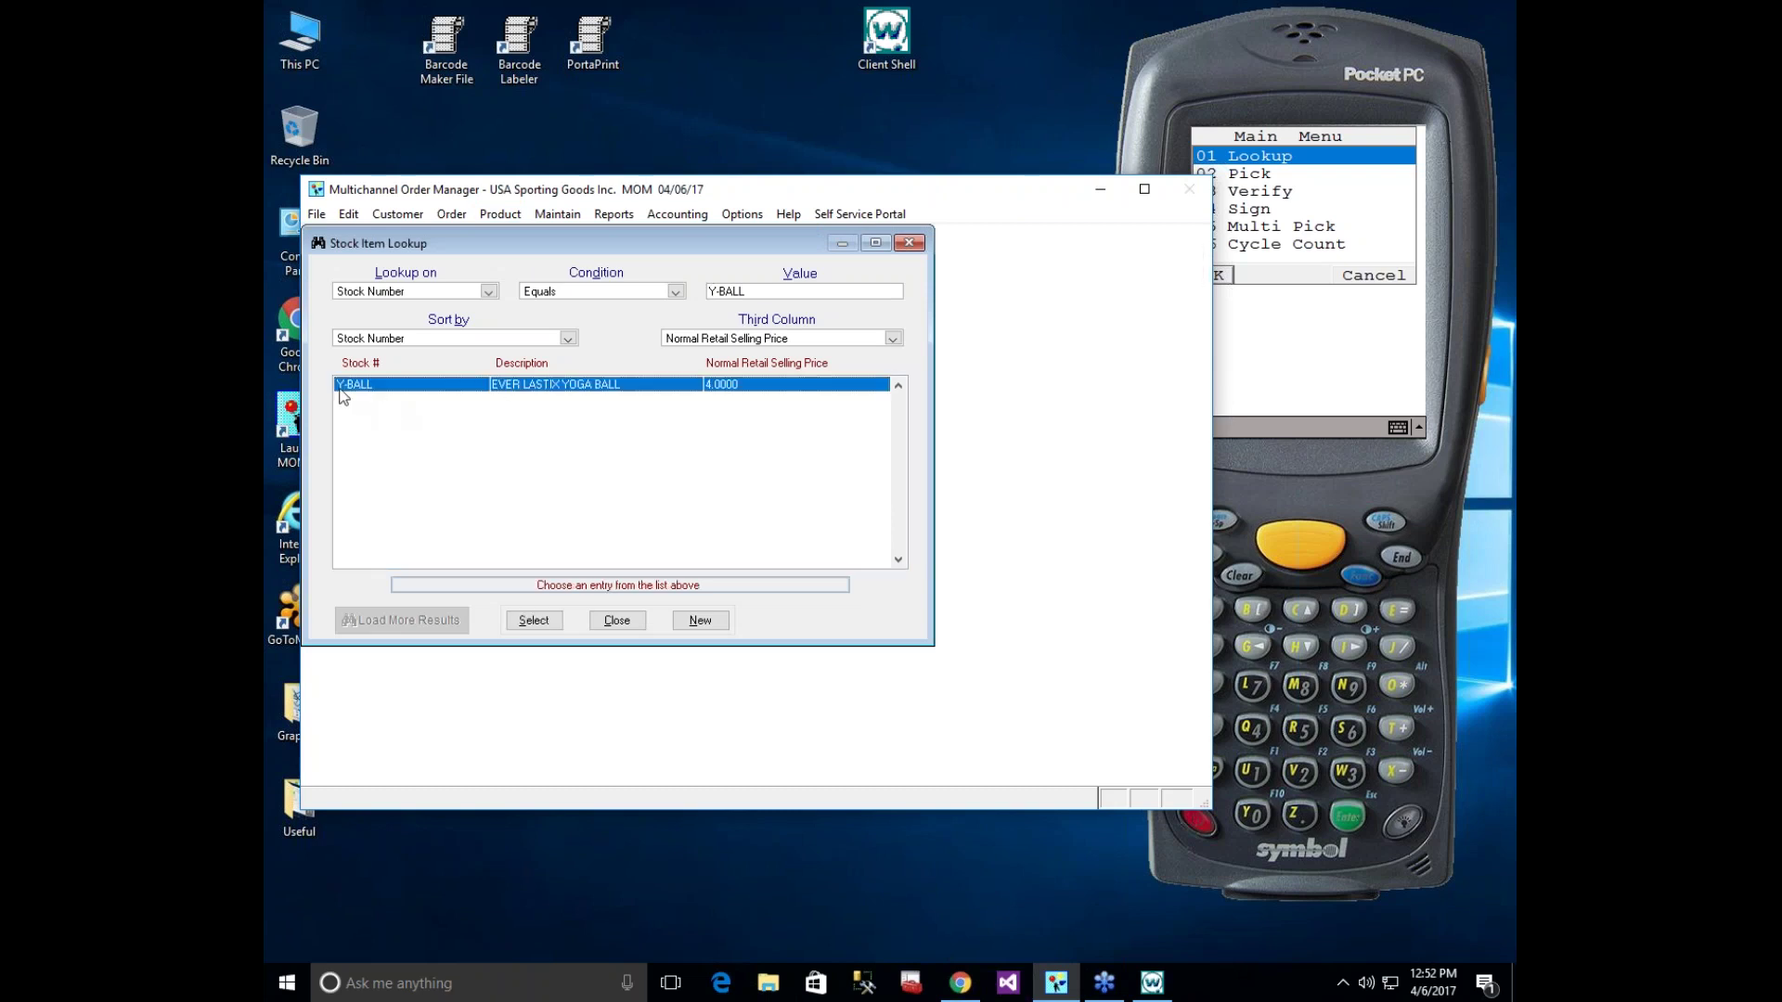
pyautogui.doubleClick(523, 386)
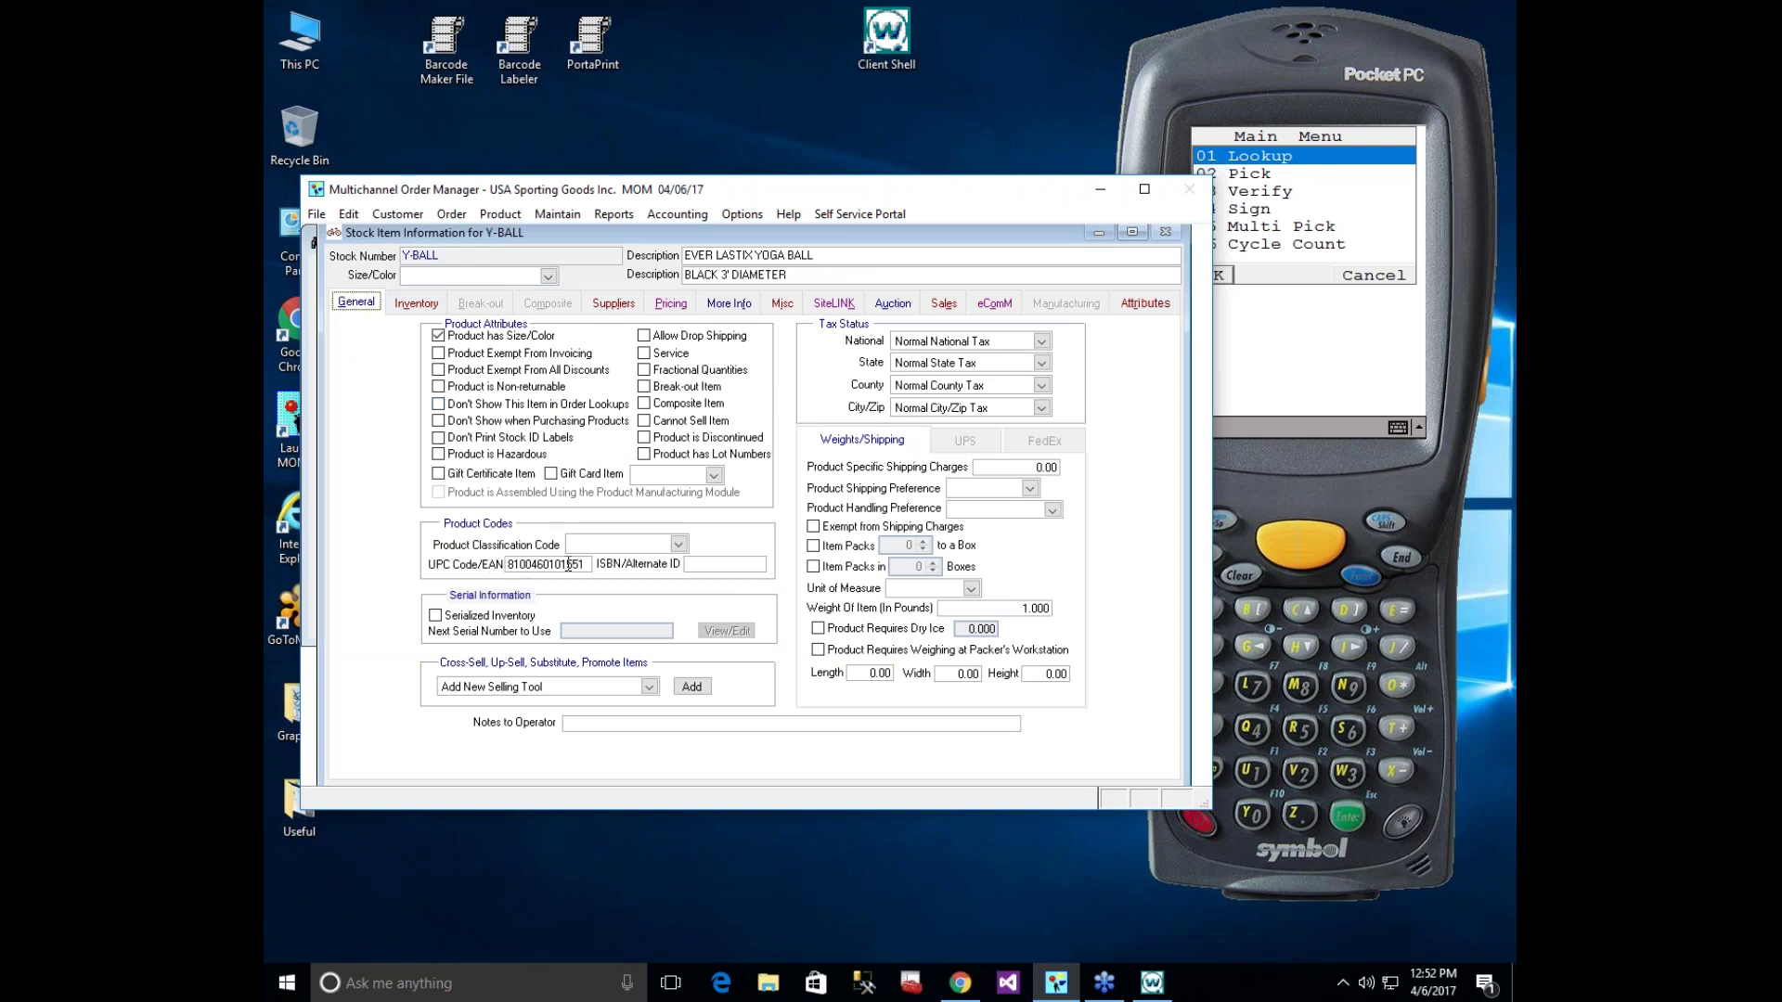
# Check Y-BALL's Inventory tab (198 in stock) and bin list, then start 01 Lookup on the handheld.
pyautogui.click(414, 303)
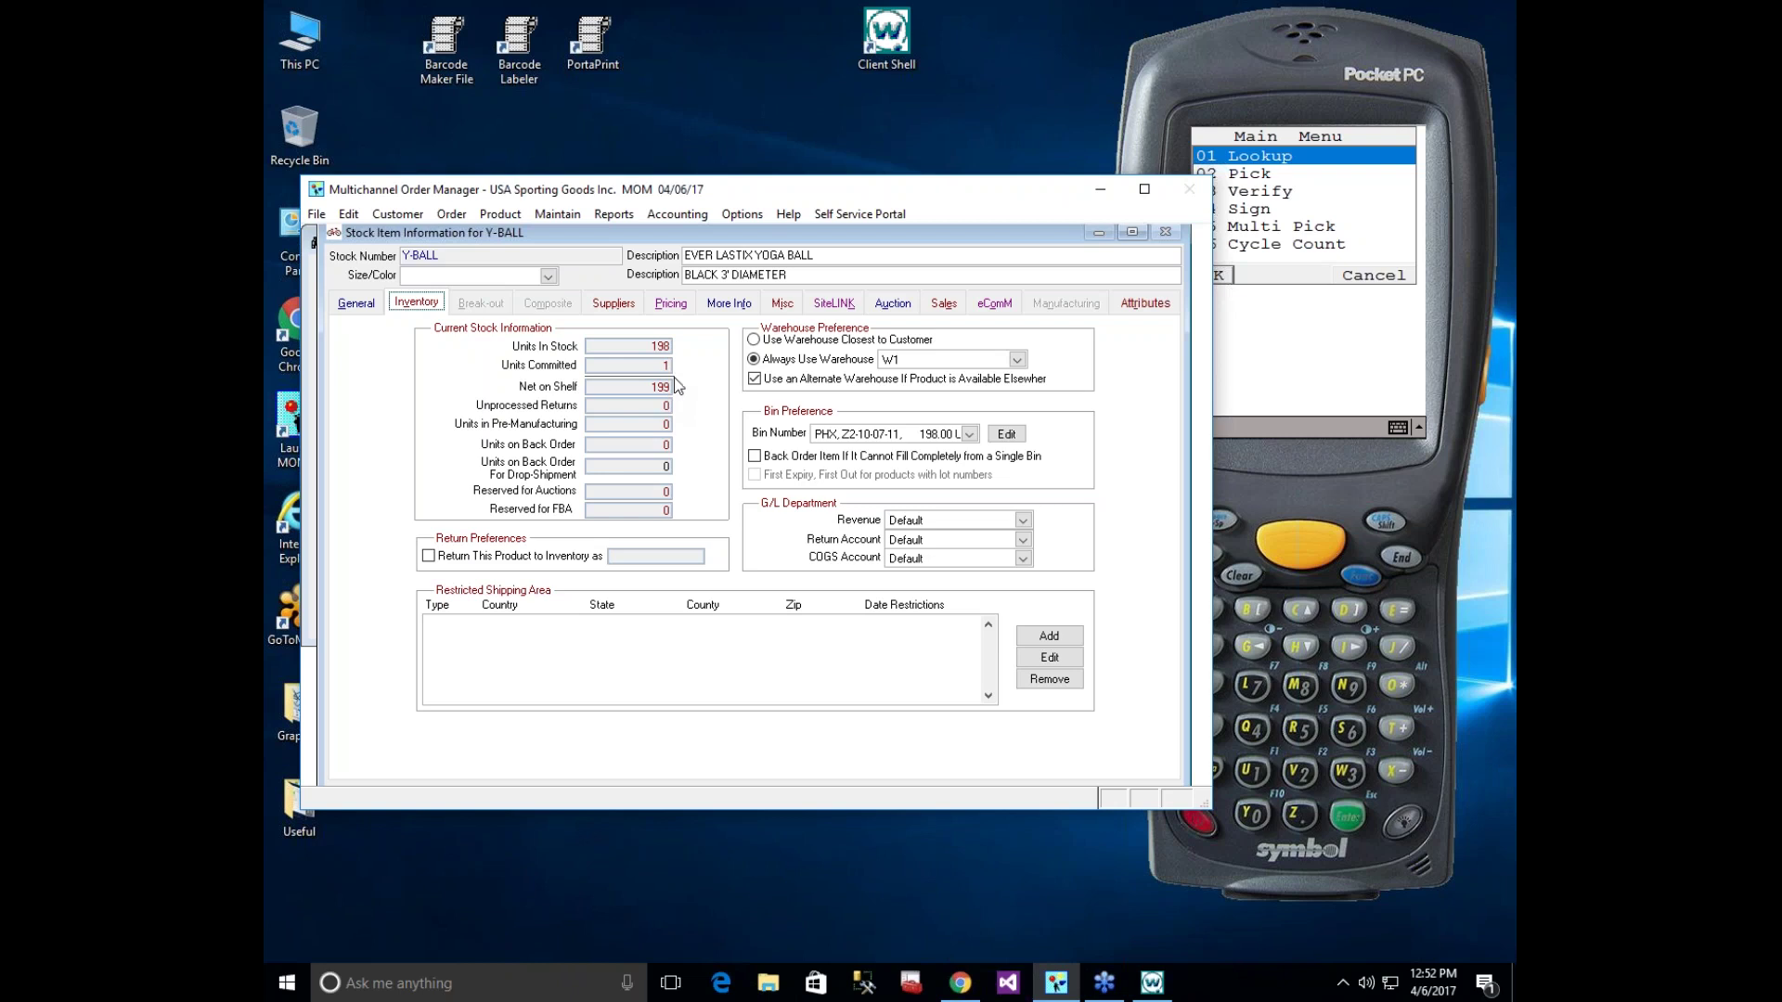
pyautogui.moveTo(868, 191)
pyautogui.mouseDown()
pyautogui.moveTo(811, 189)
pyautogui.moveTo(857, 185)
pyautogui.mouseUp()
pyautogui.click(959, 426)
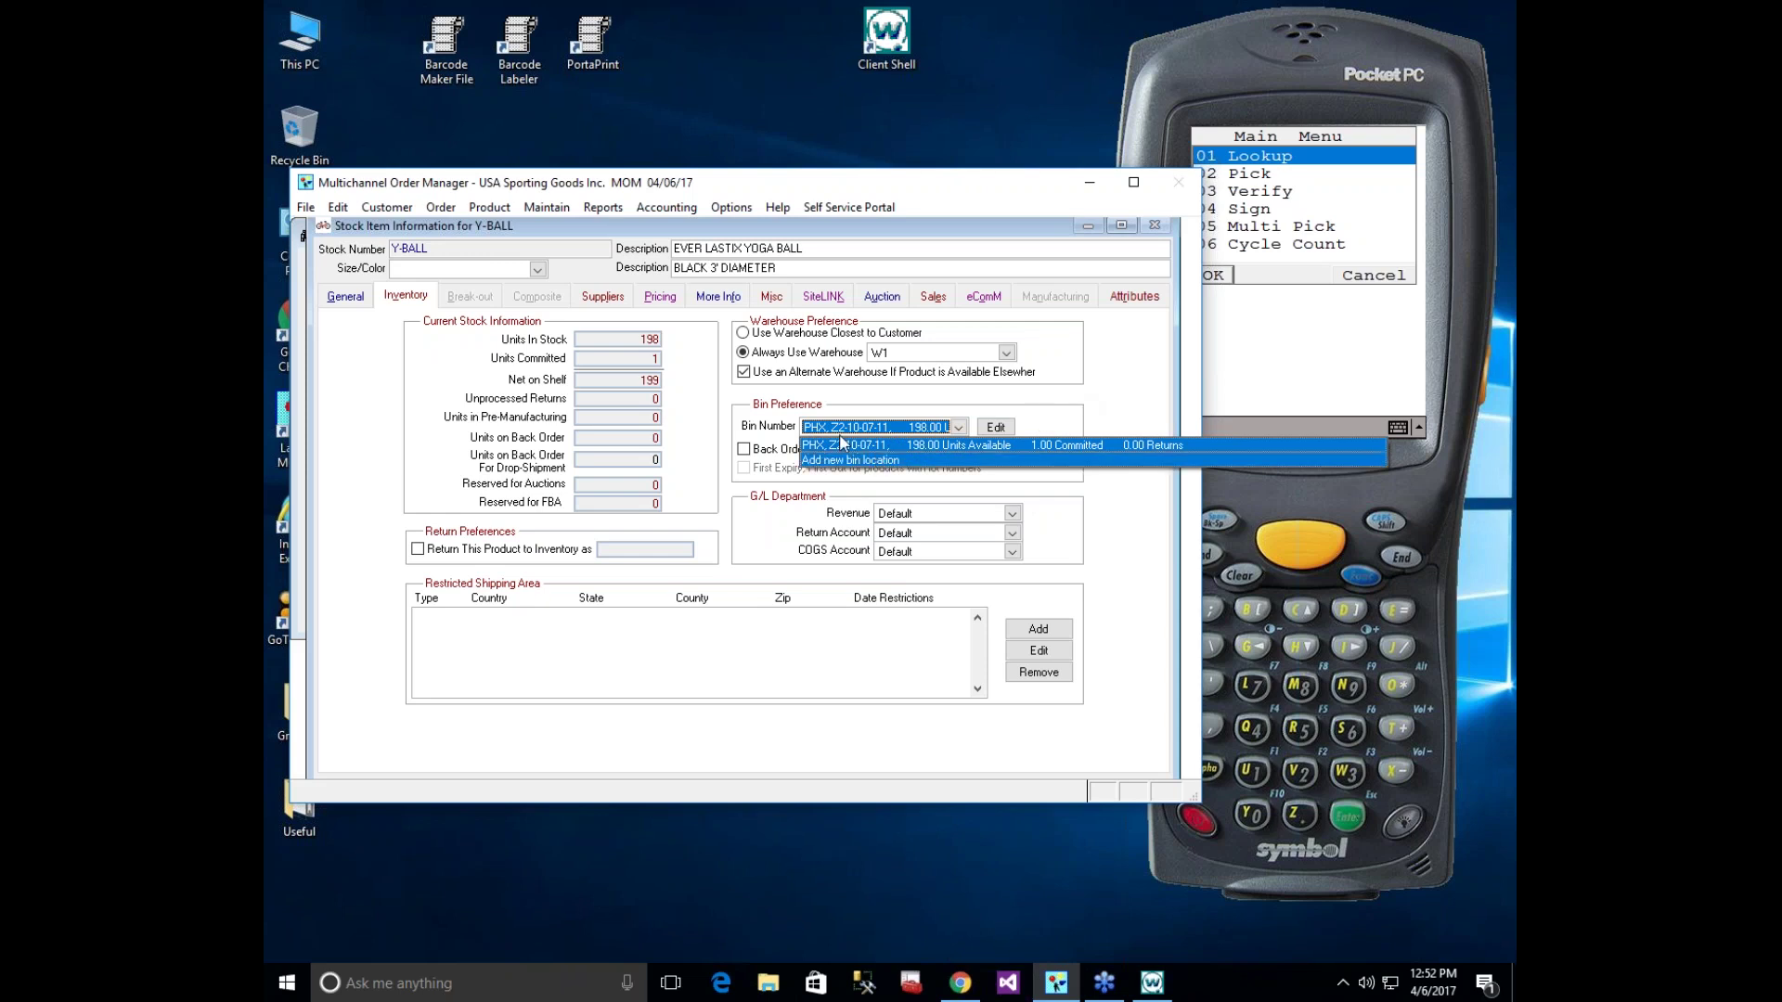
pyautogui.click(1101, 381)
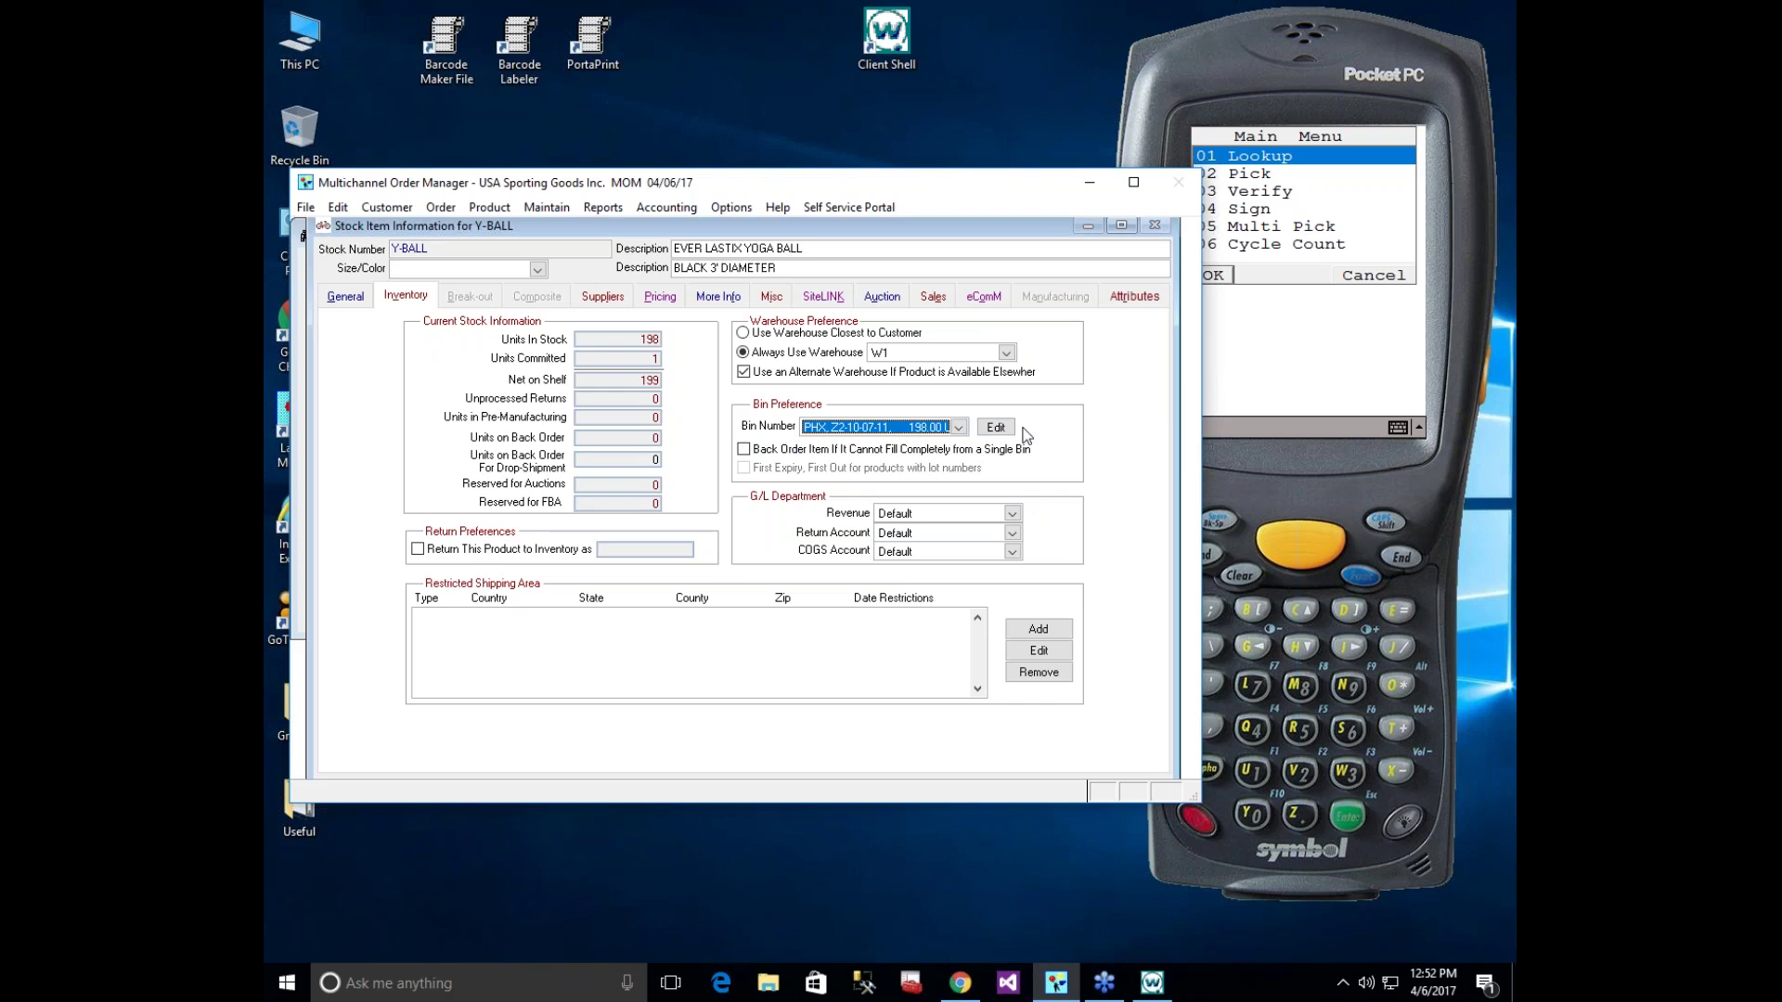
pyautogui.click(1209, 153)
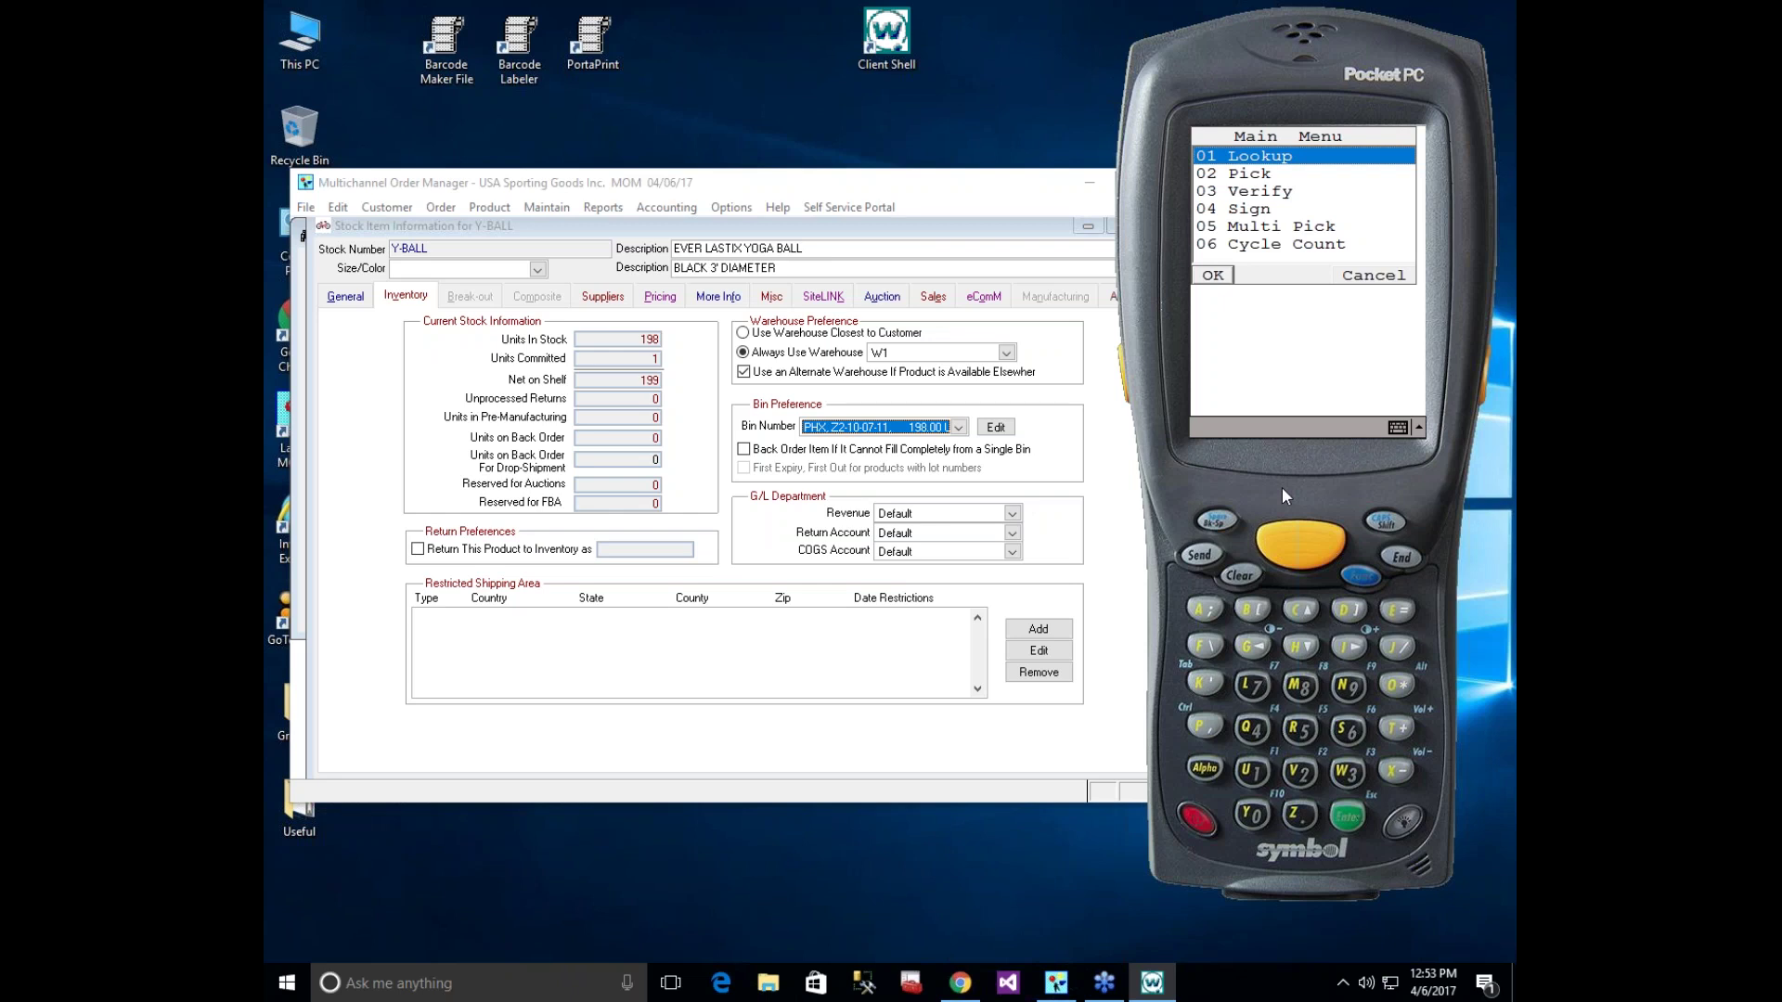
pyautogui.click(1226, 158)
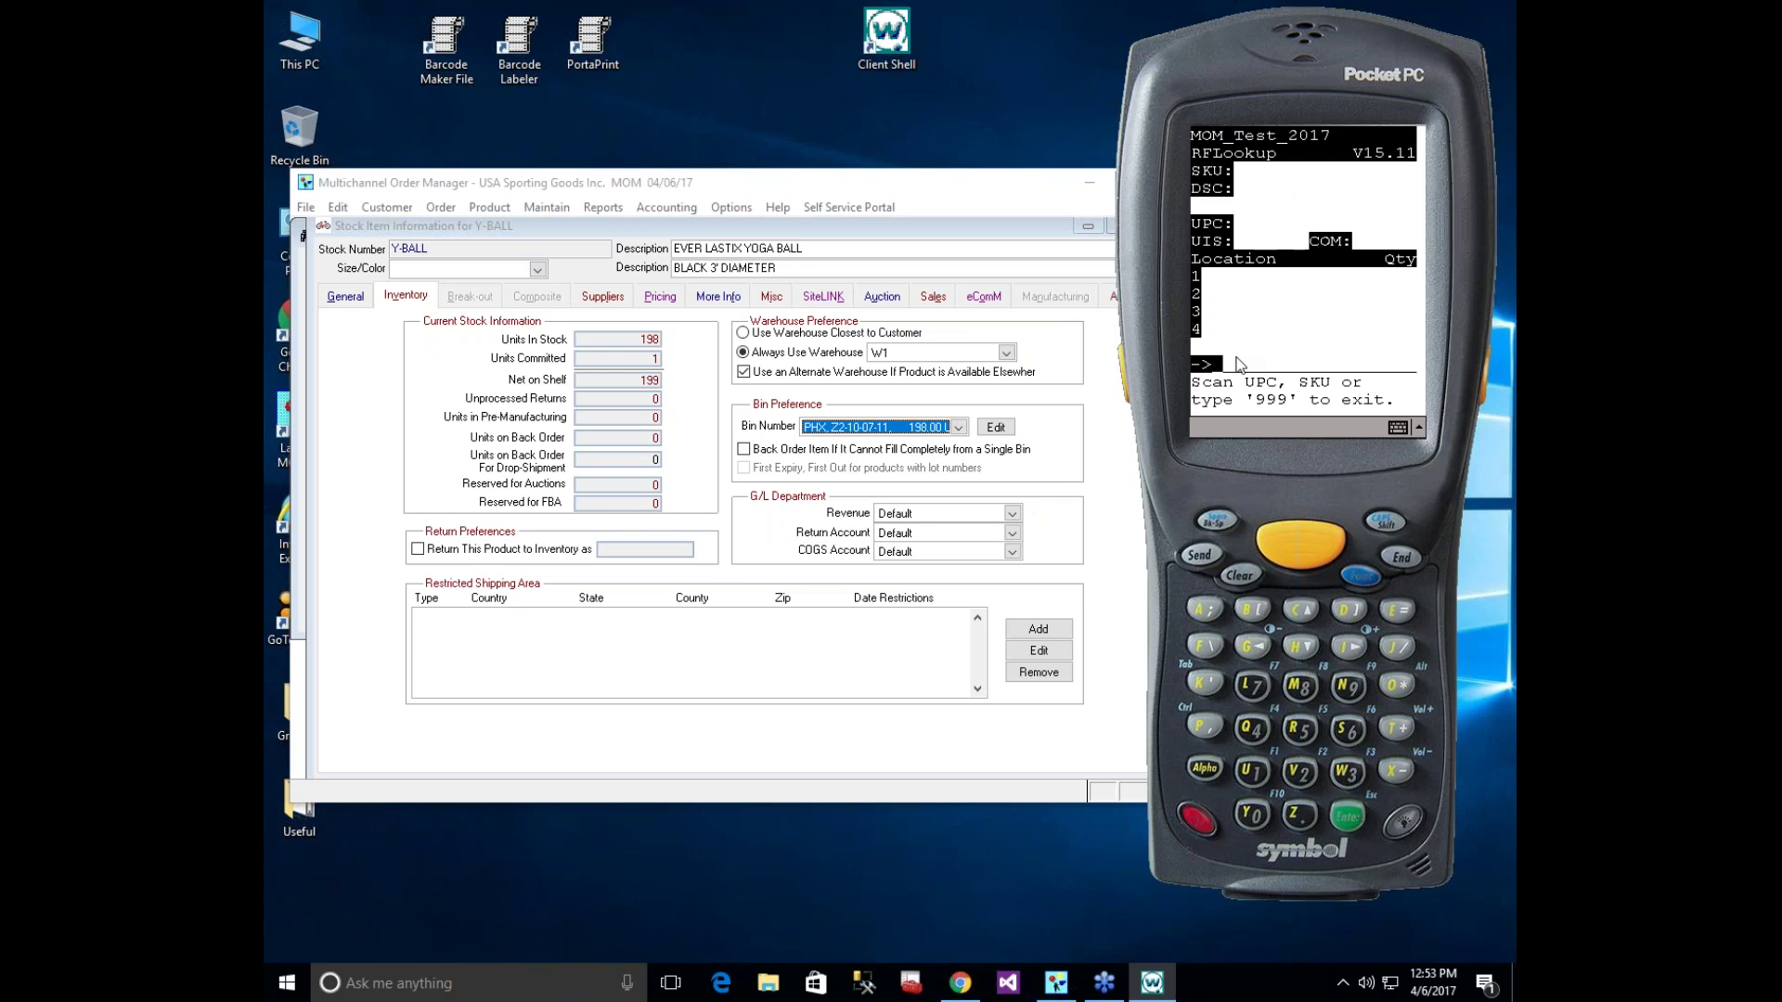
# Look up Y-BALL on the handheld and confirm bin Z2-10-07-11 with 198 units against Order Manager's bin list.
pyautogui.write('Y-BALL')
pyautogui.press('Return')
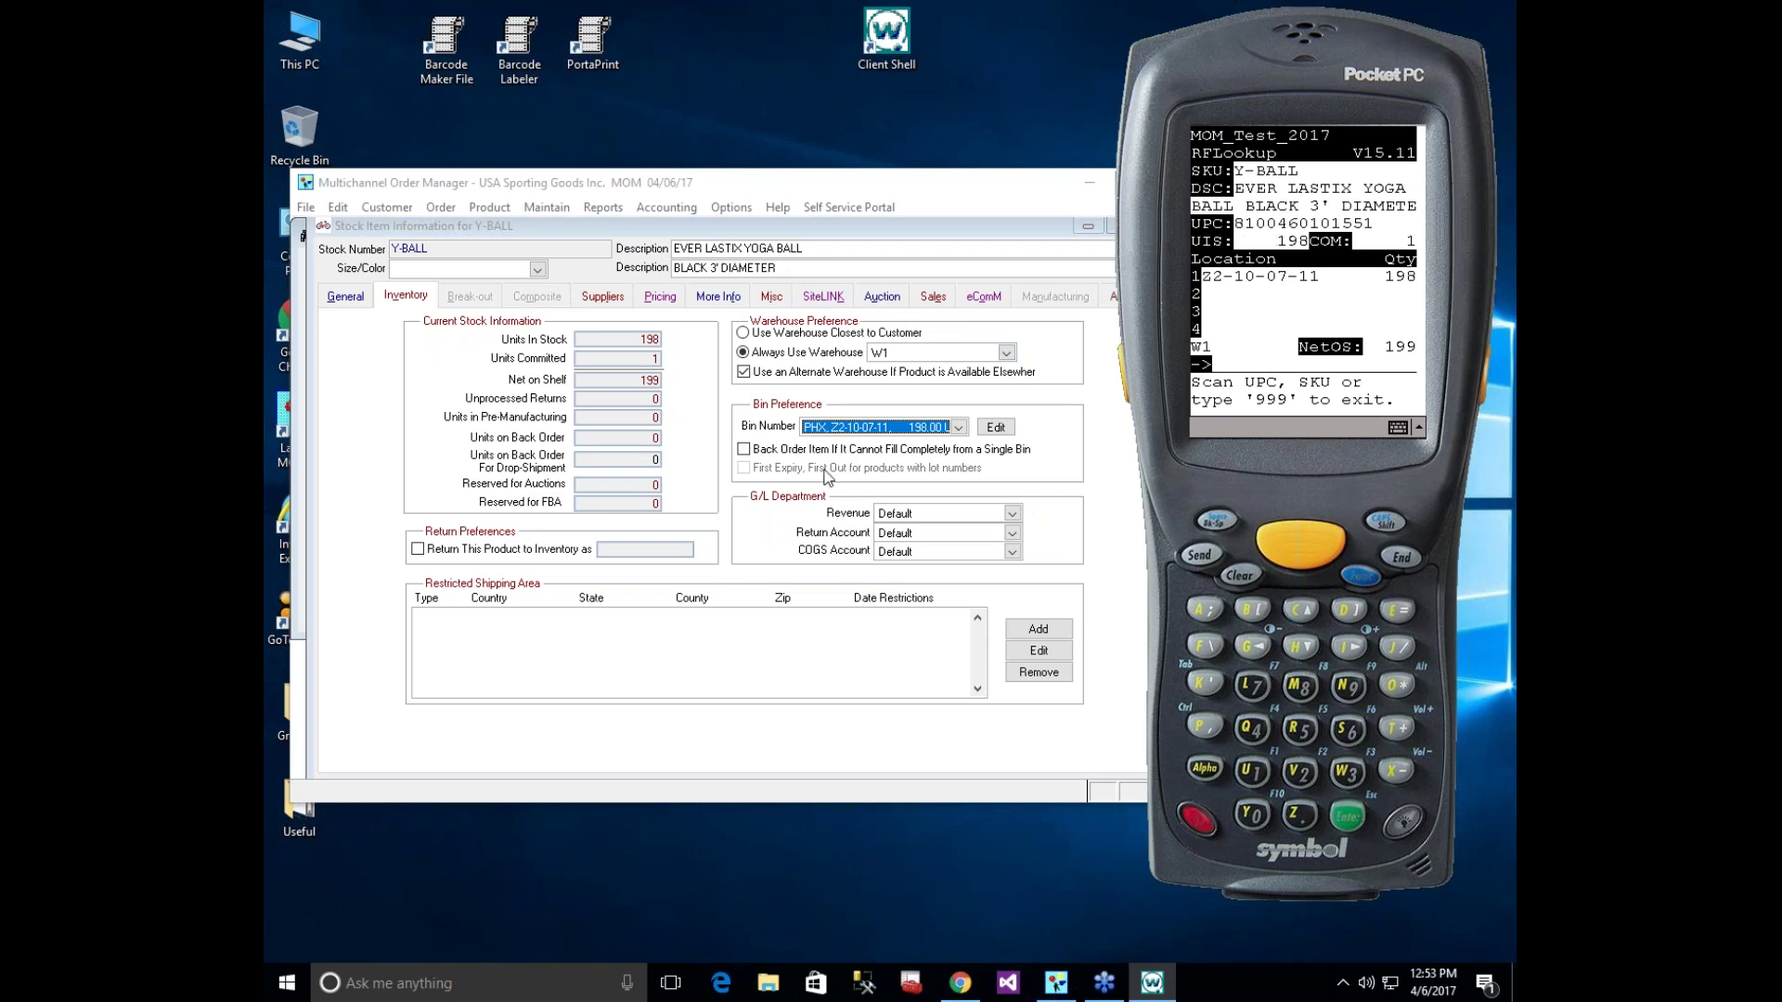
pyautogui.click(339, 301)
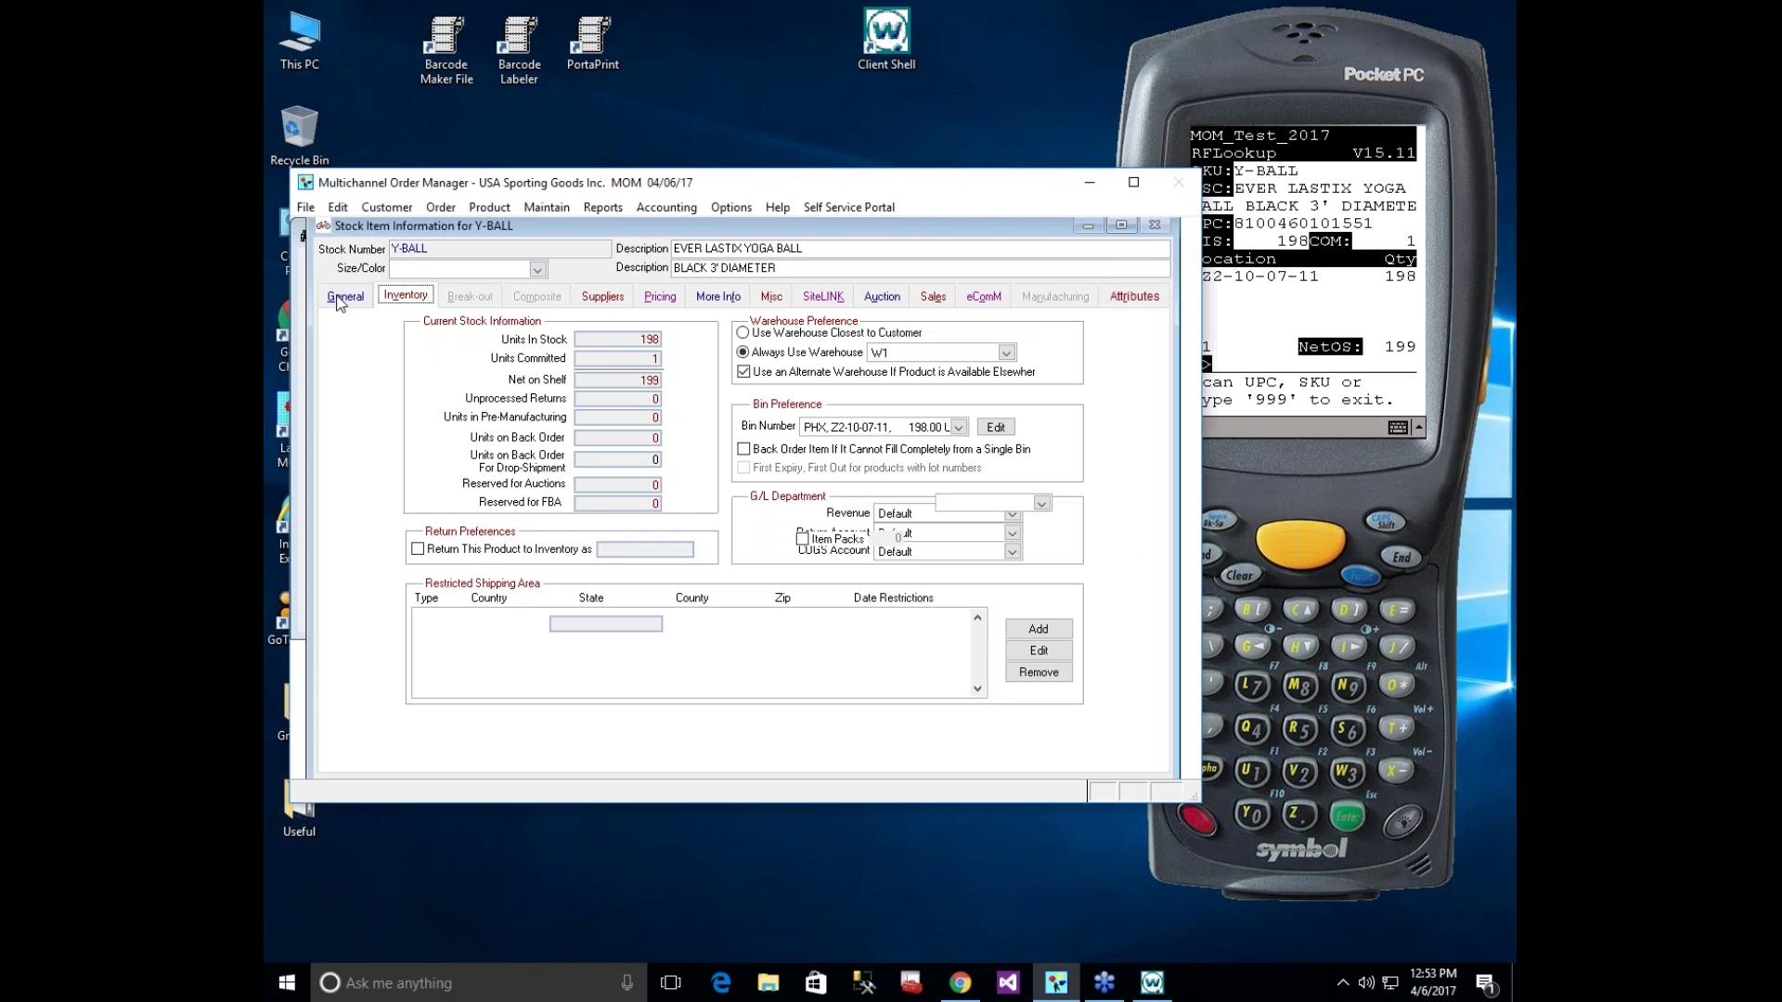
pyautogui.click(406, 295)
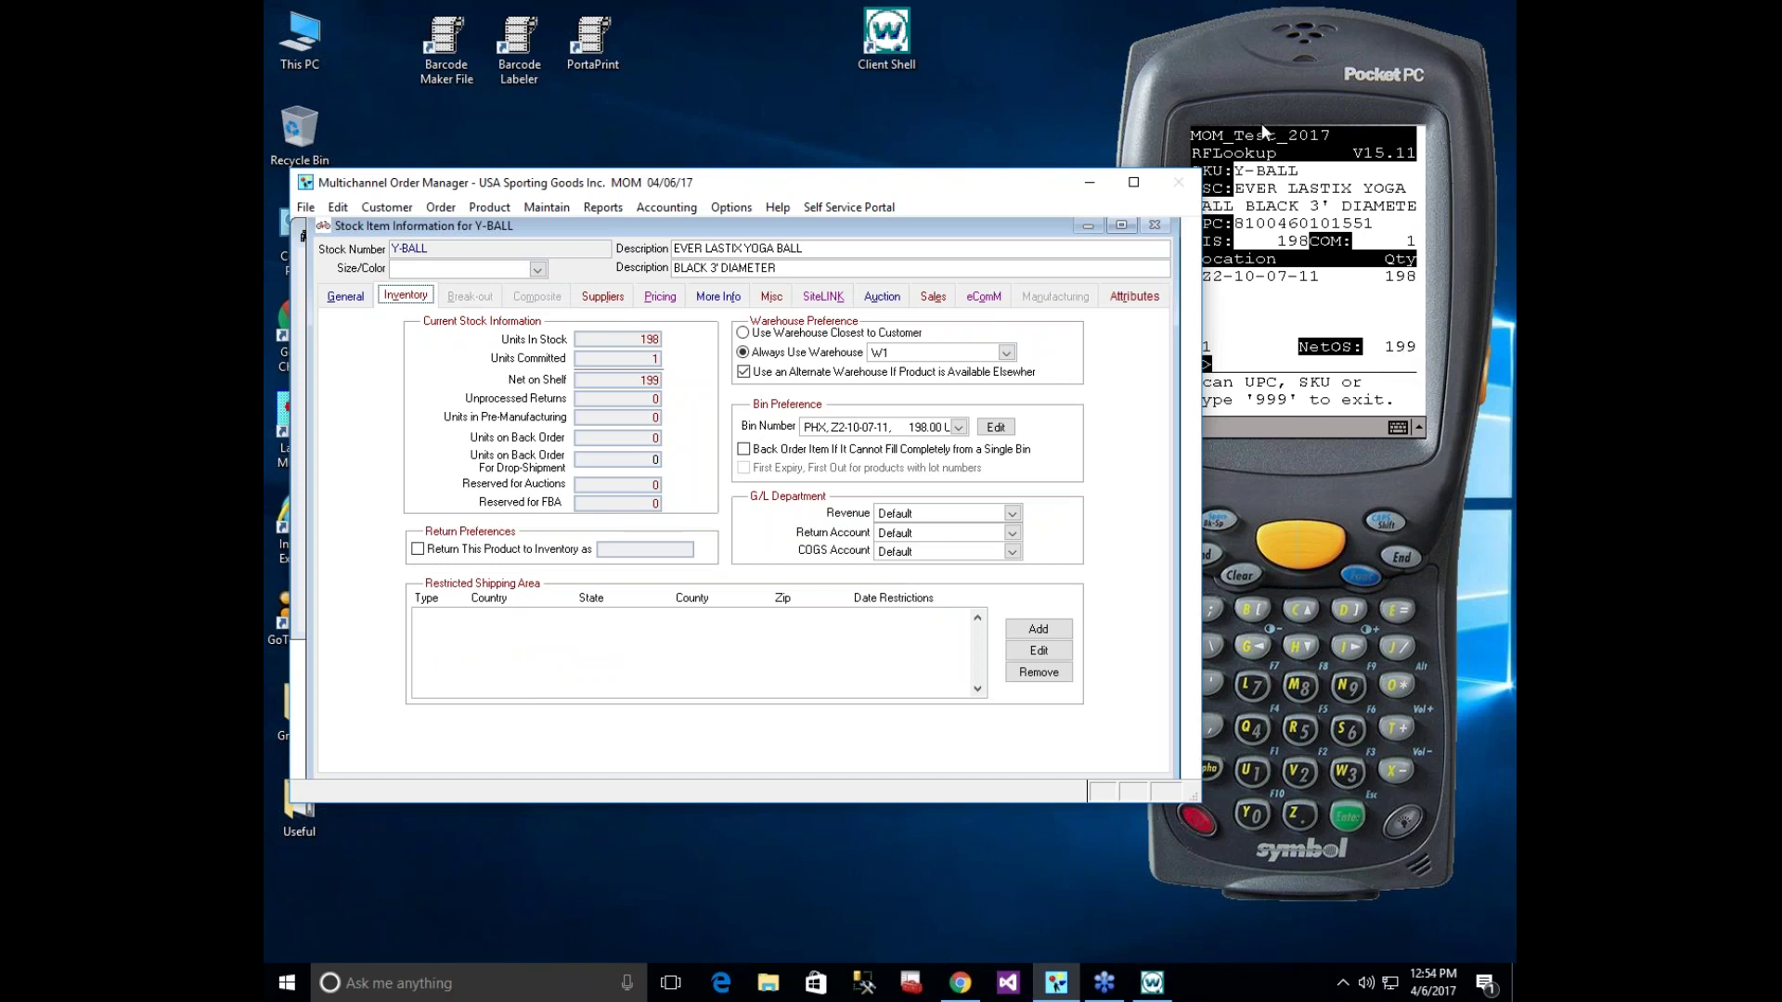
pyautogui.click(1406, 362)
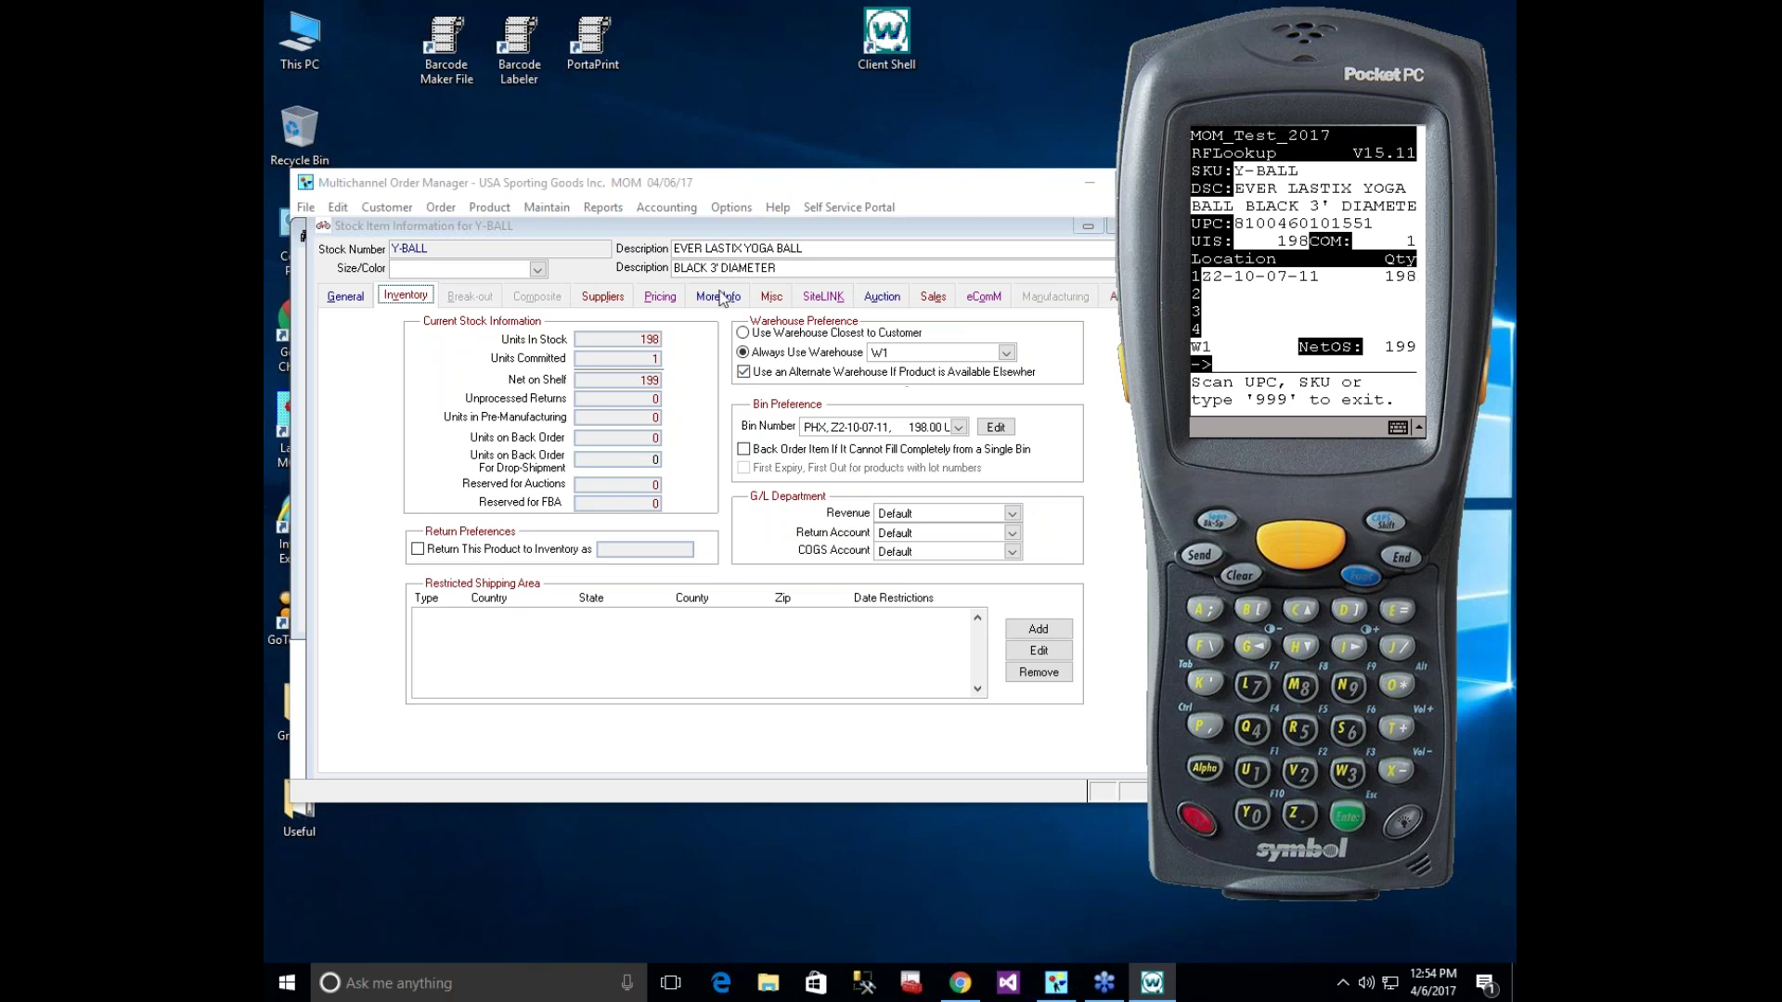
pyautogui.click(958, 427)
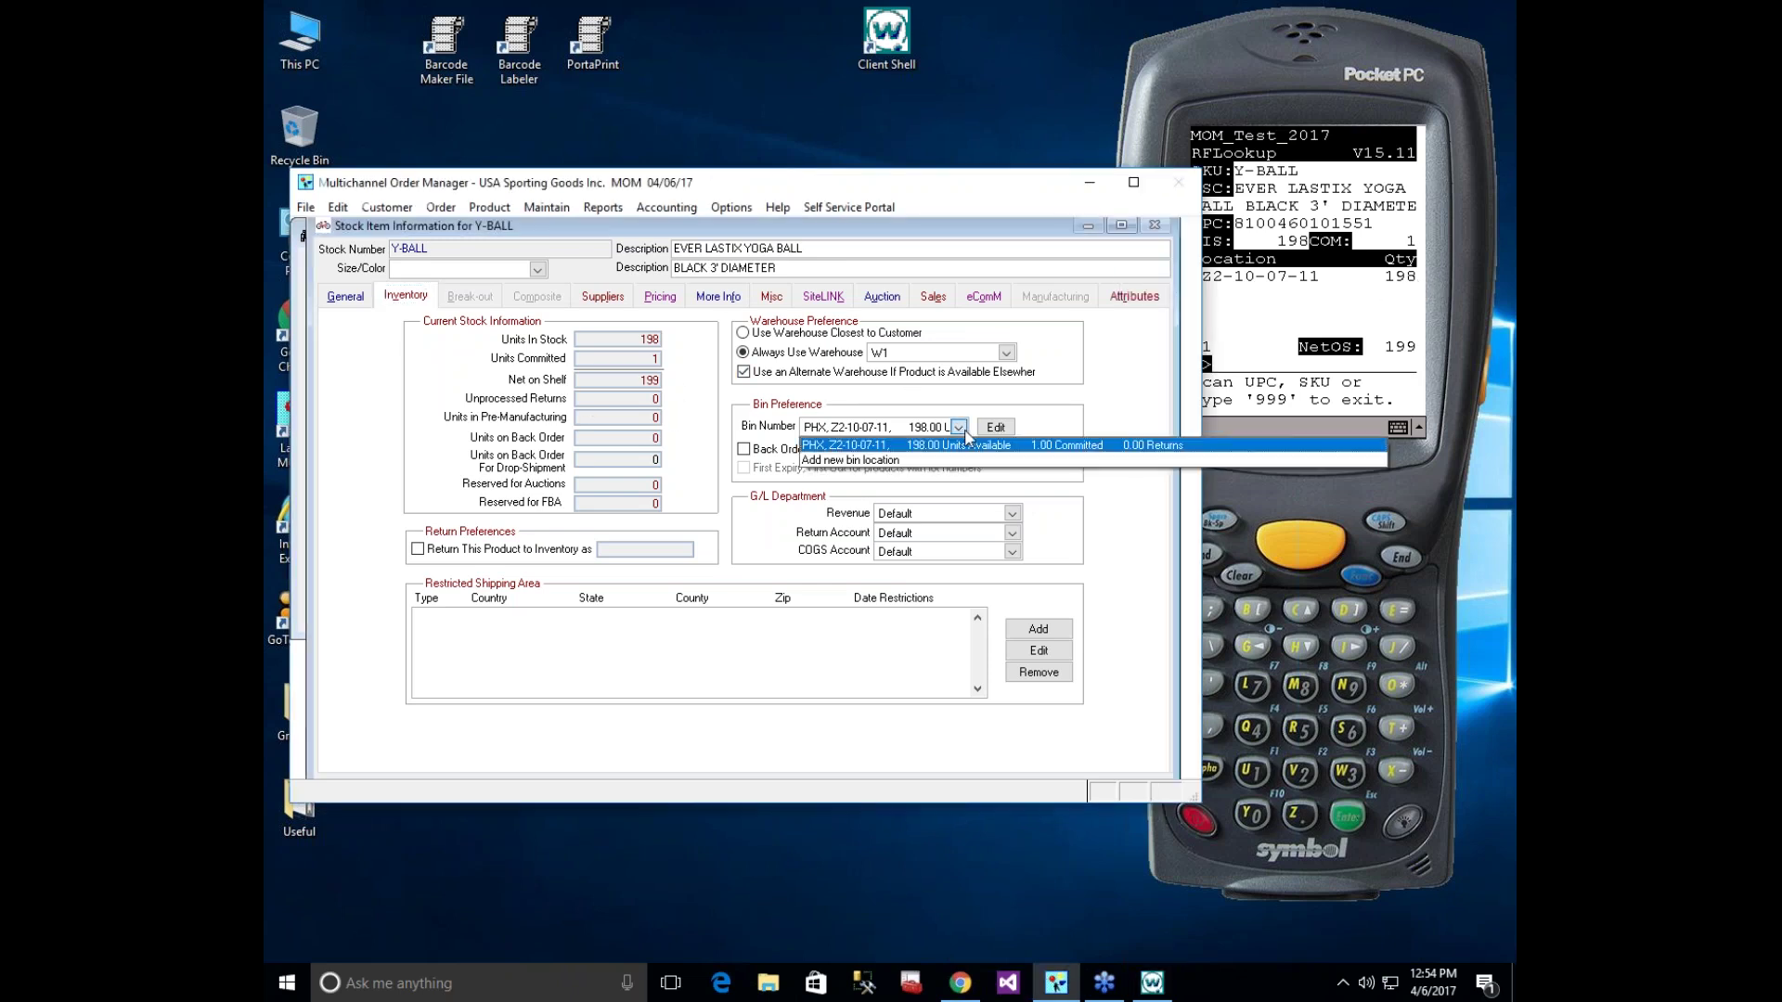
pyautogui.click(1102, 404)
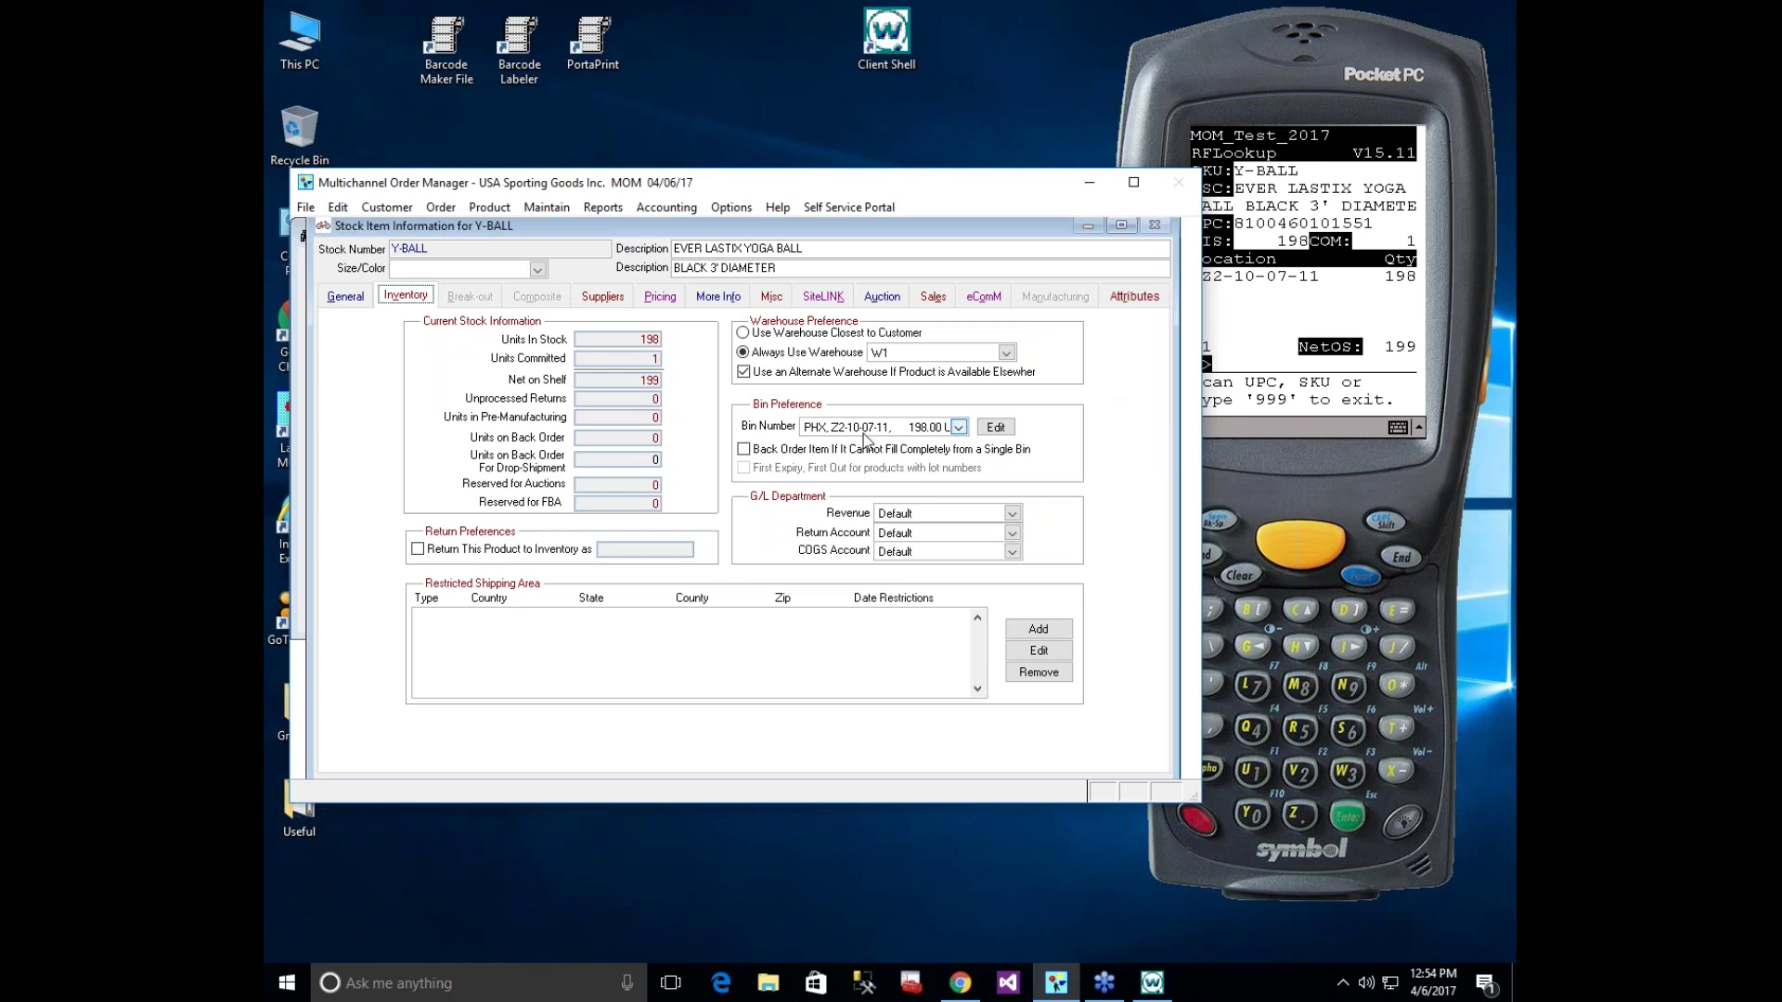
pyautogui.hotkey('alt', 'Tab')
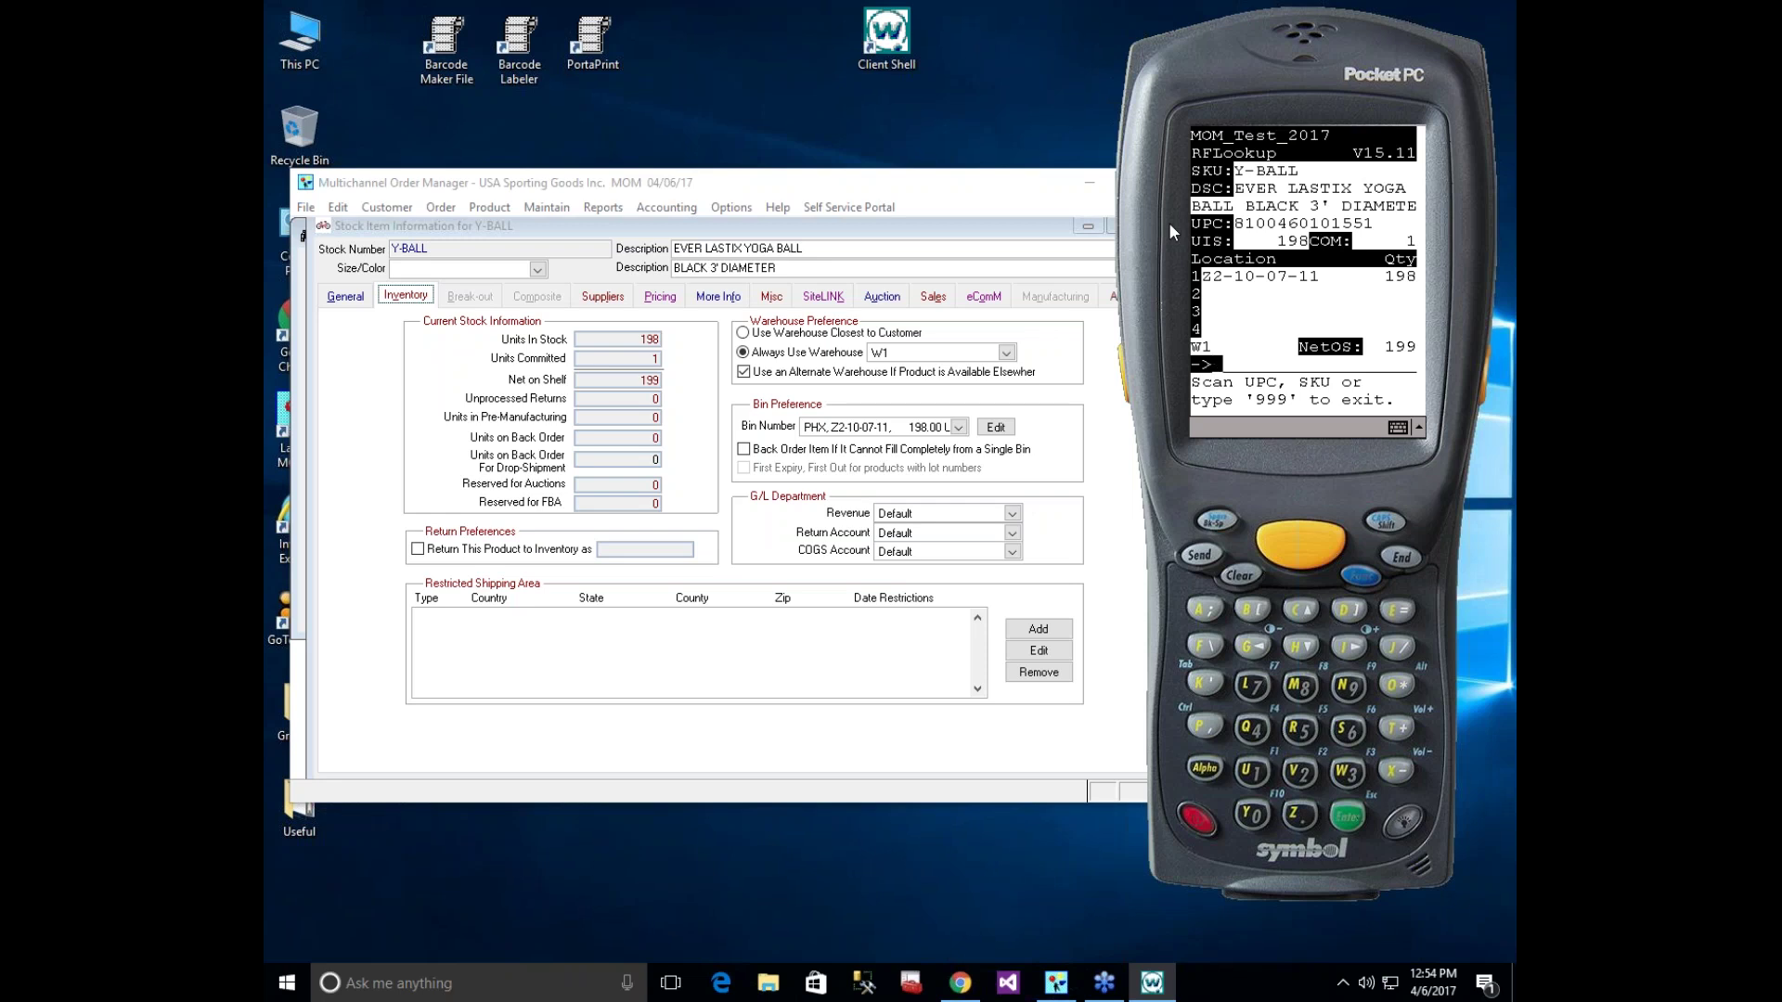
pyautogui.write('836445004057')
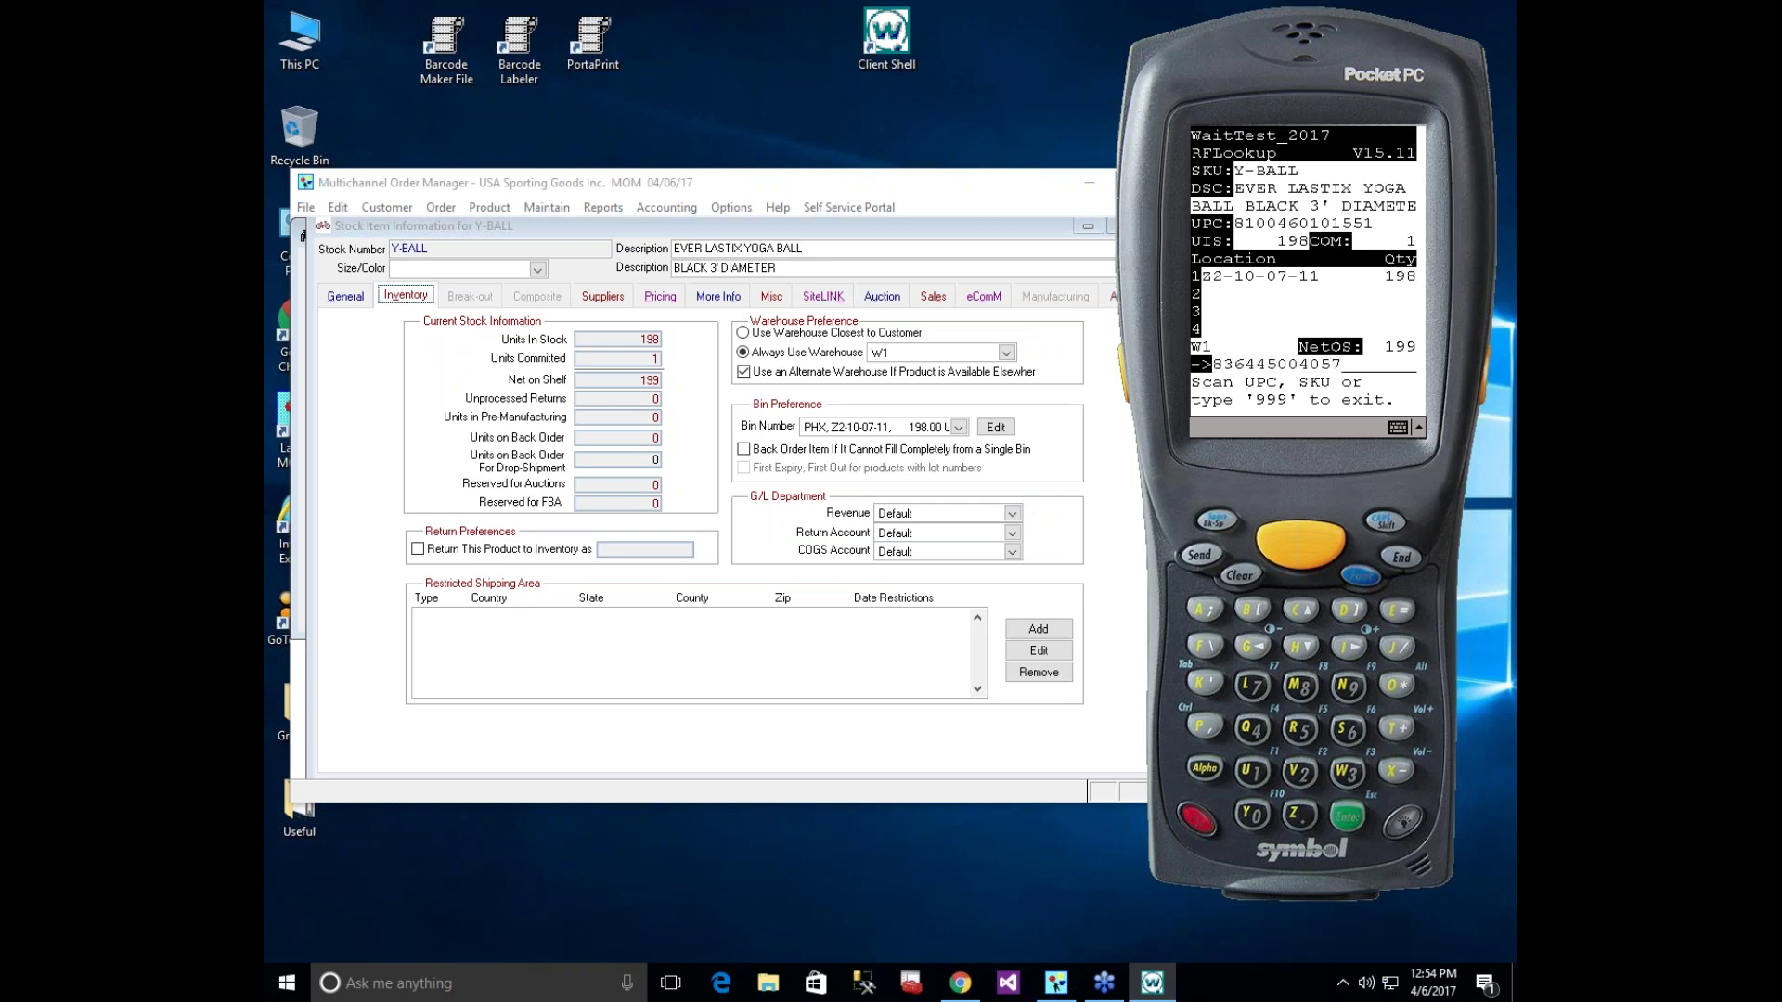
pyautogui.press('Return')
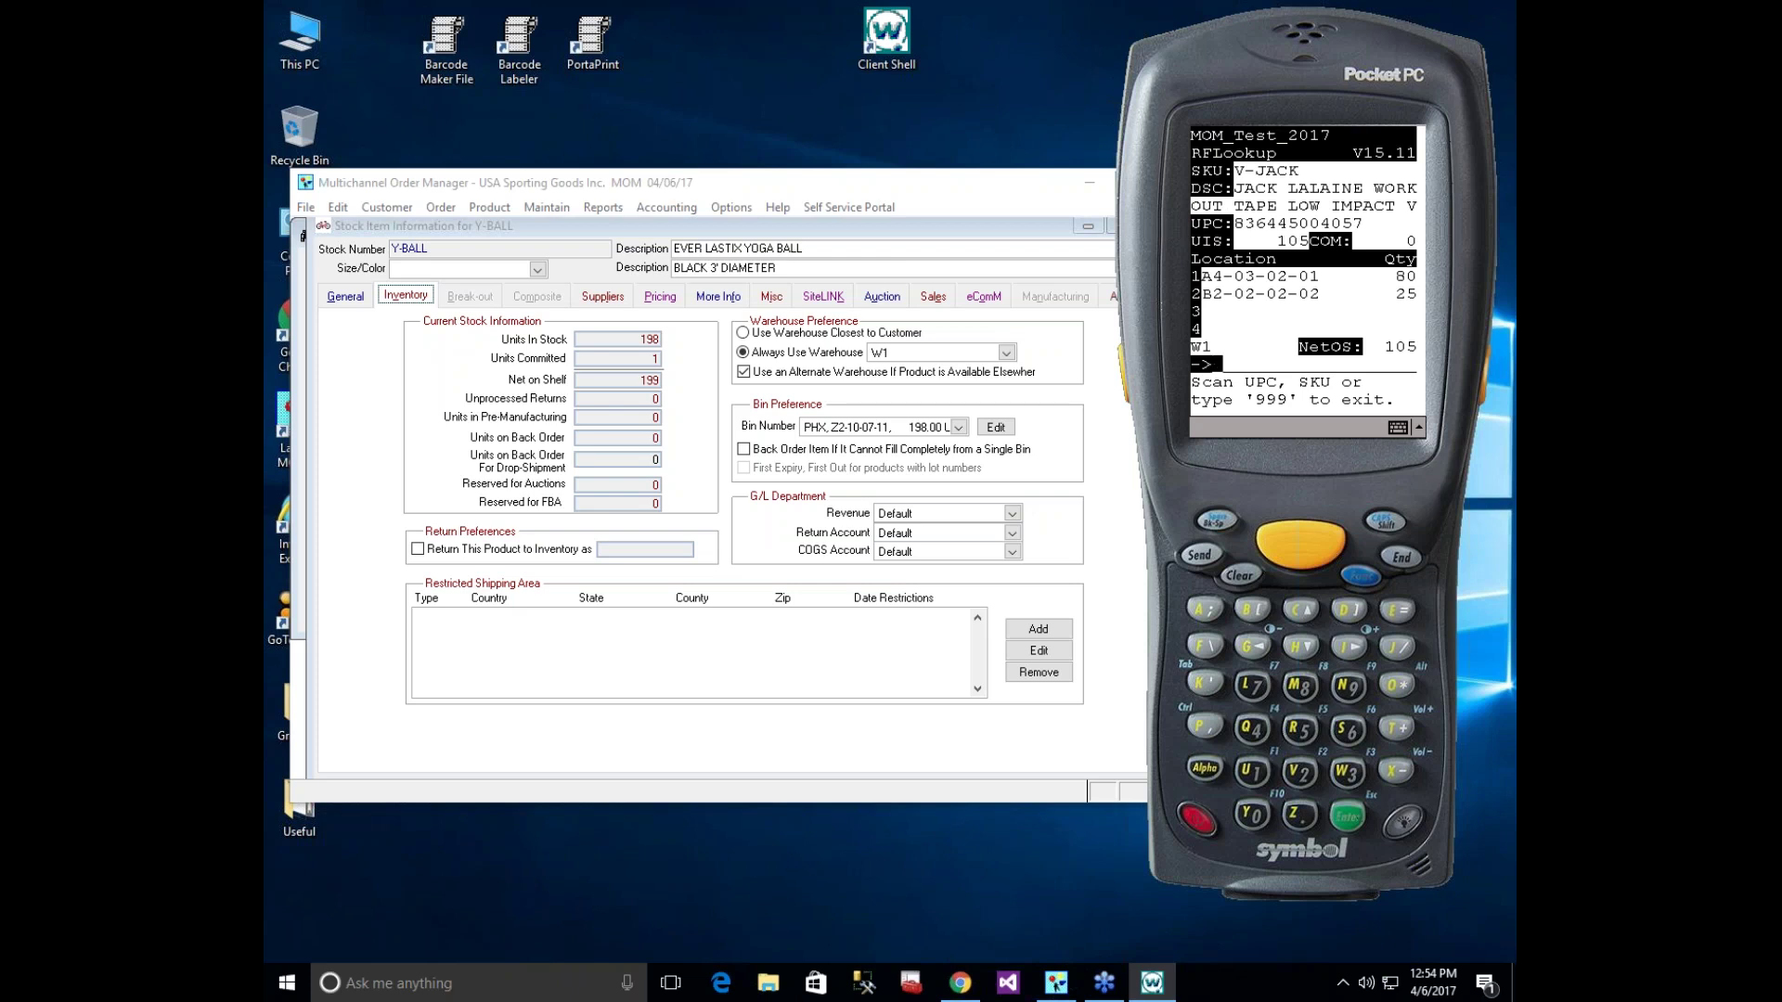
pyautogui.write('893128002106')
pyautogui.press('Return')
pyautogui.write('893128002090')
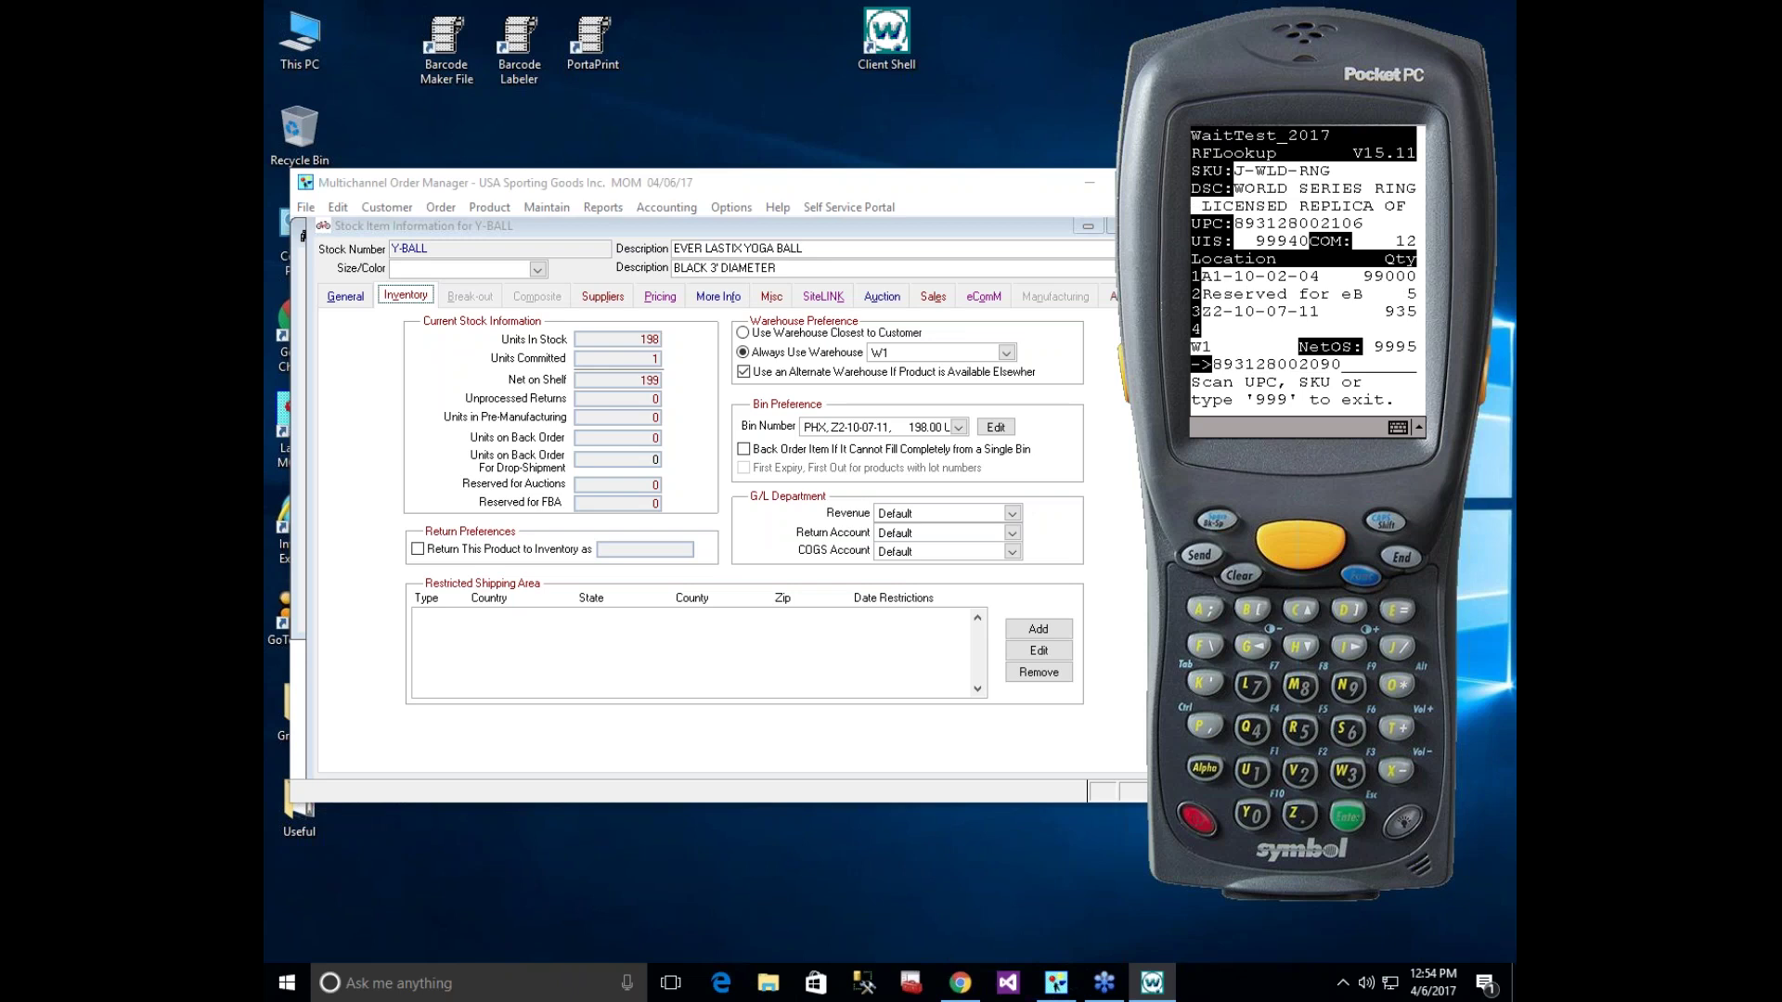
pyautogui.press('Return')
pyautogui.write('893128002045')
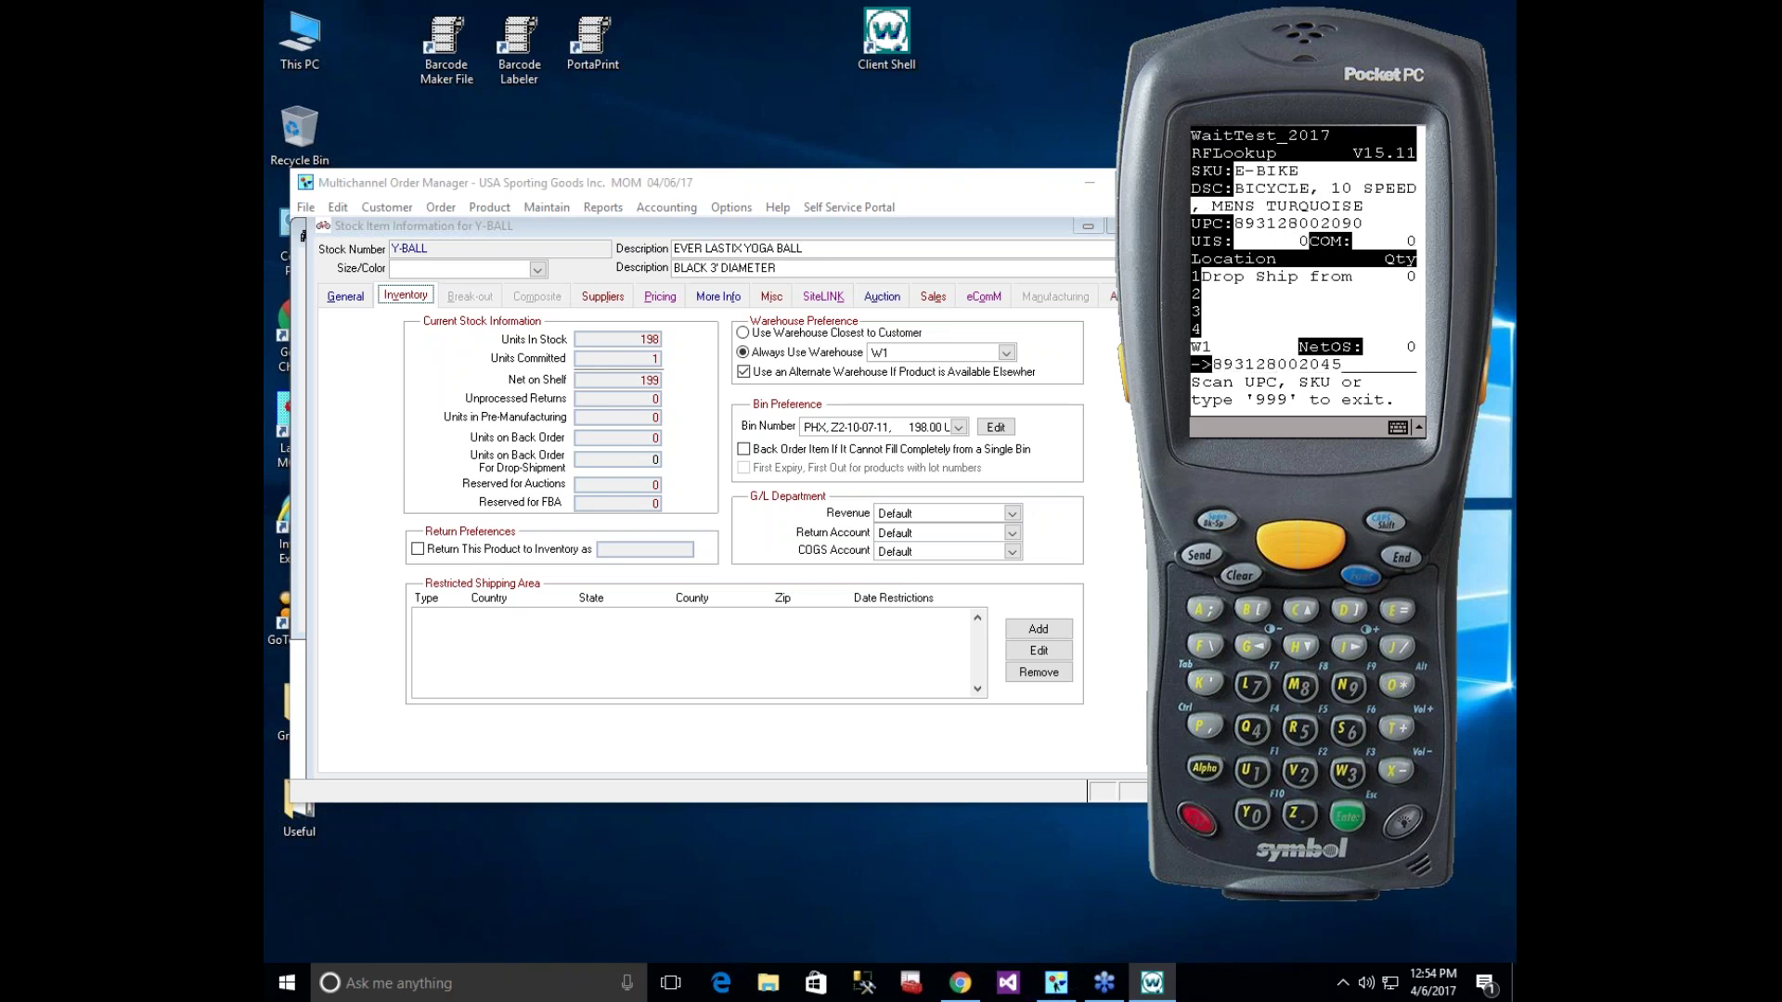
pyautogui.press('Return')
pyautogui.write('8100460101551')
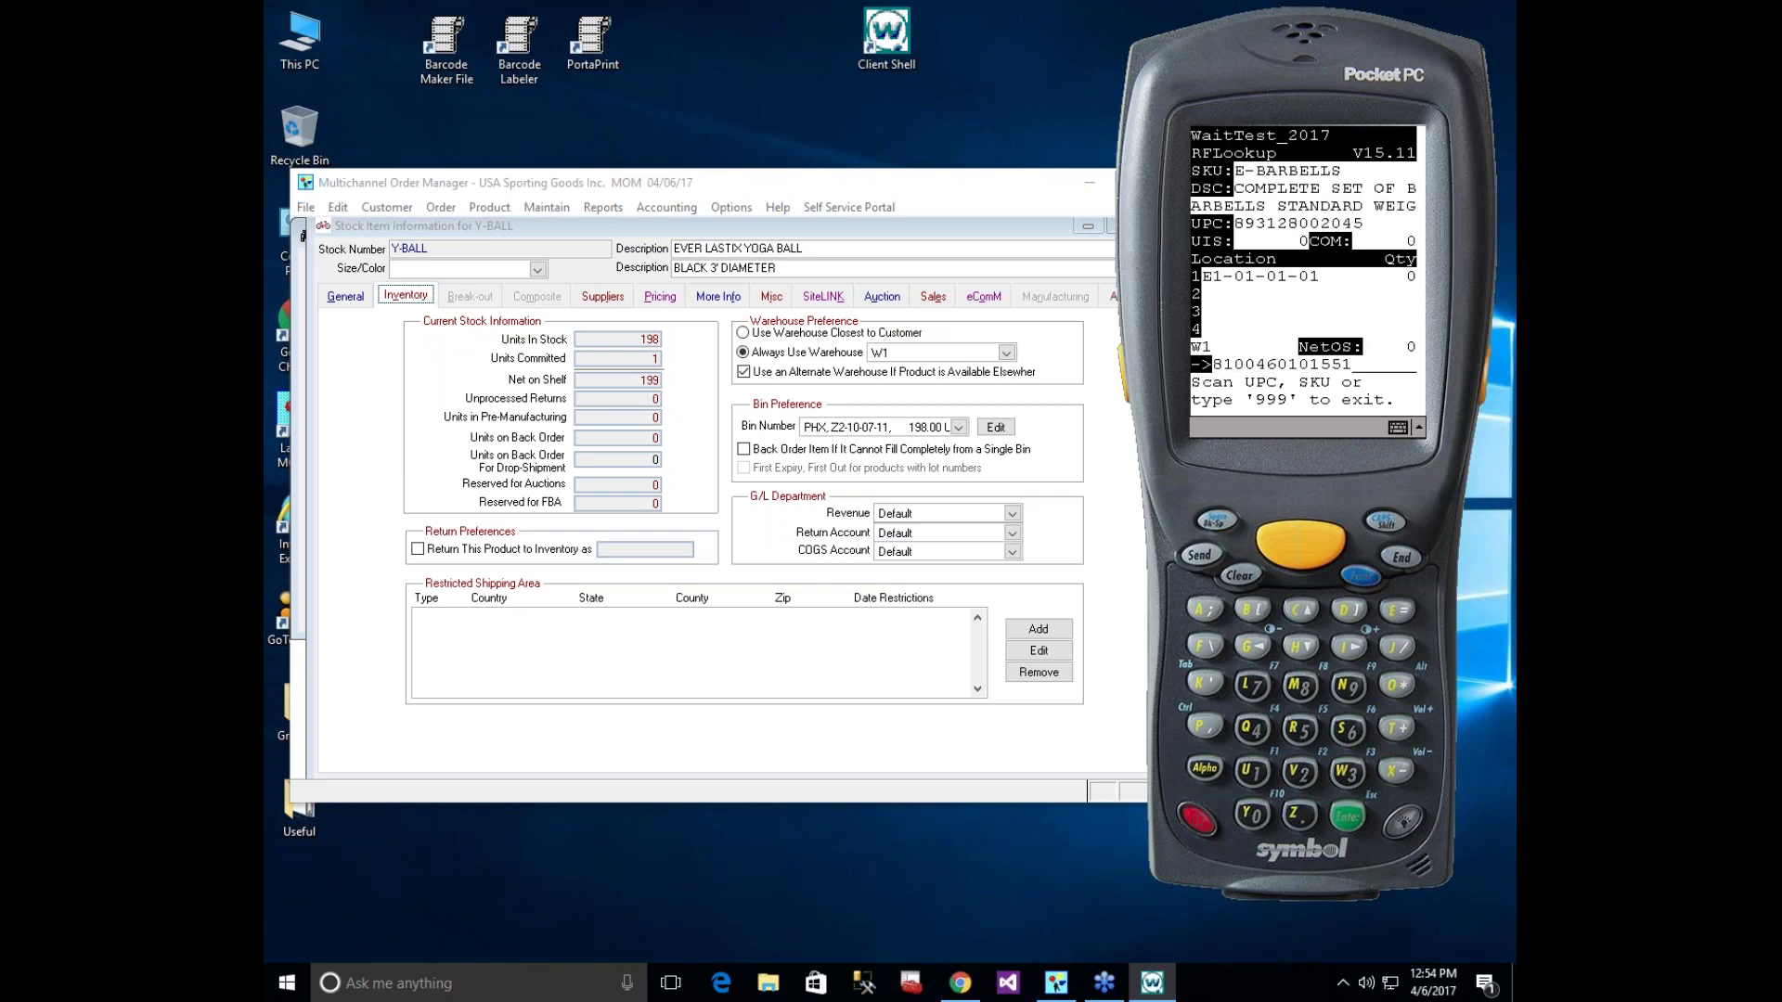
pyautogui.press('Return')
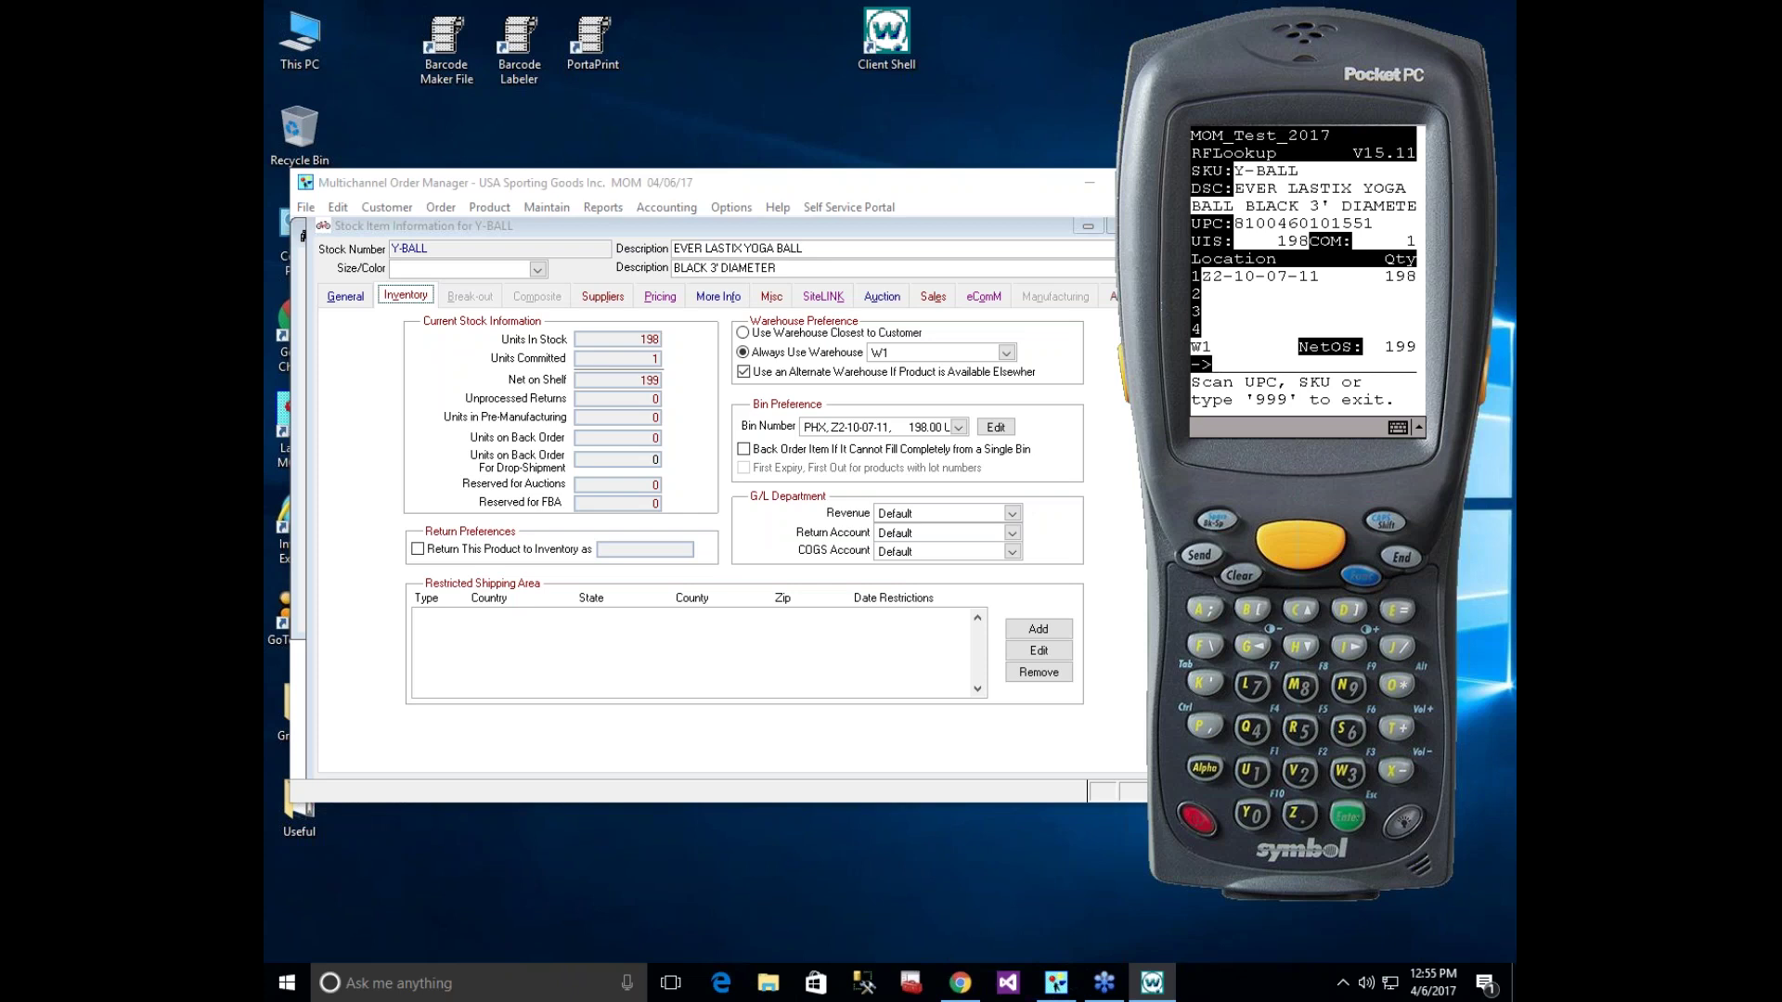
# Exit the lookup with 999 and launch 06 Cycle Count from the Main Menu.
pyautogui.write('999')
pyautogui.press('Return')
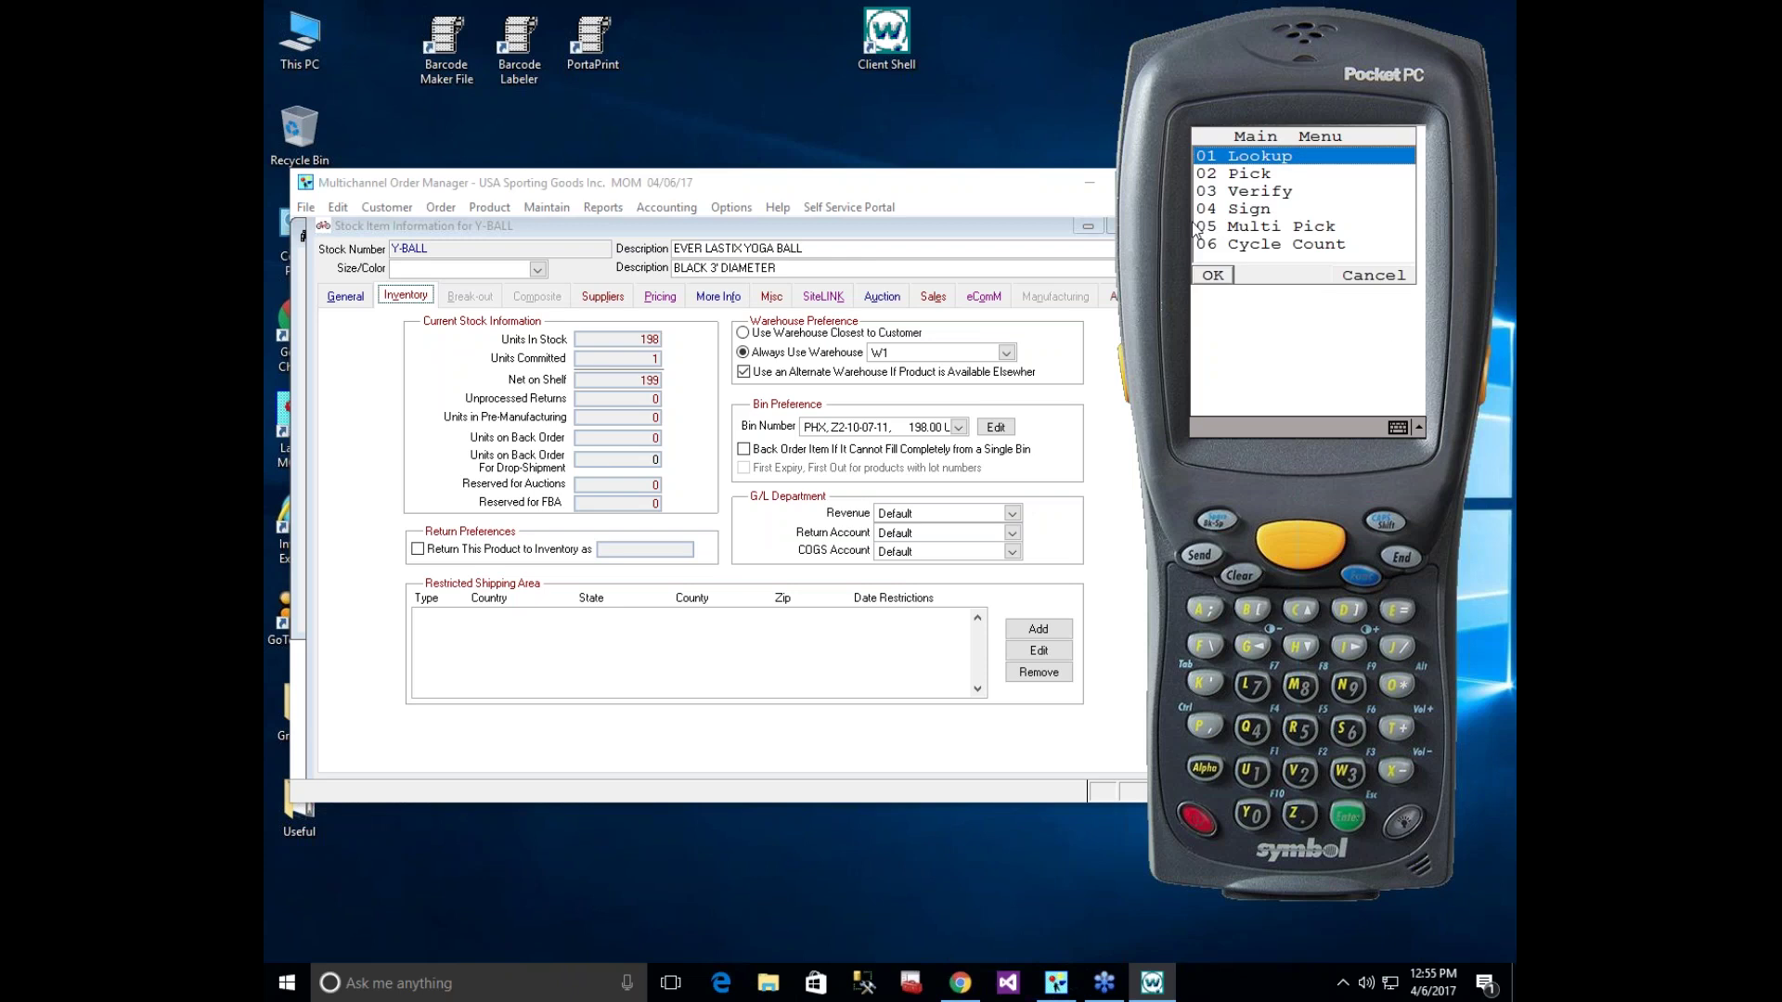
pyautogui.click(1262, 243)
pyautogui.click(1262, 243)
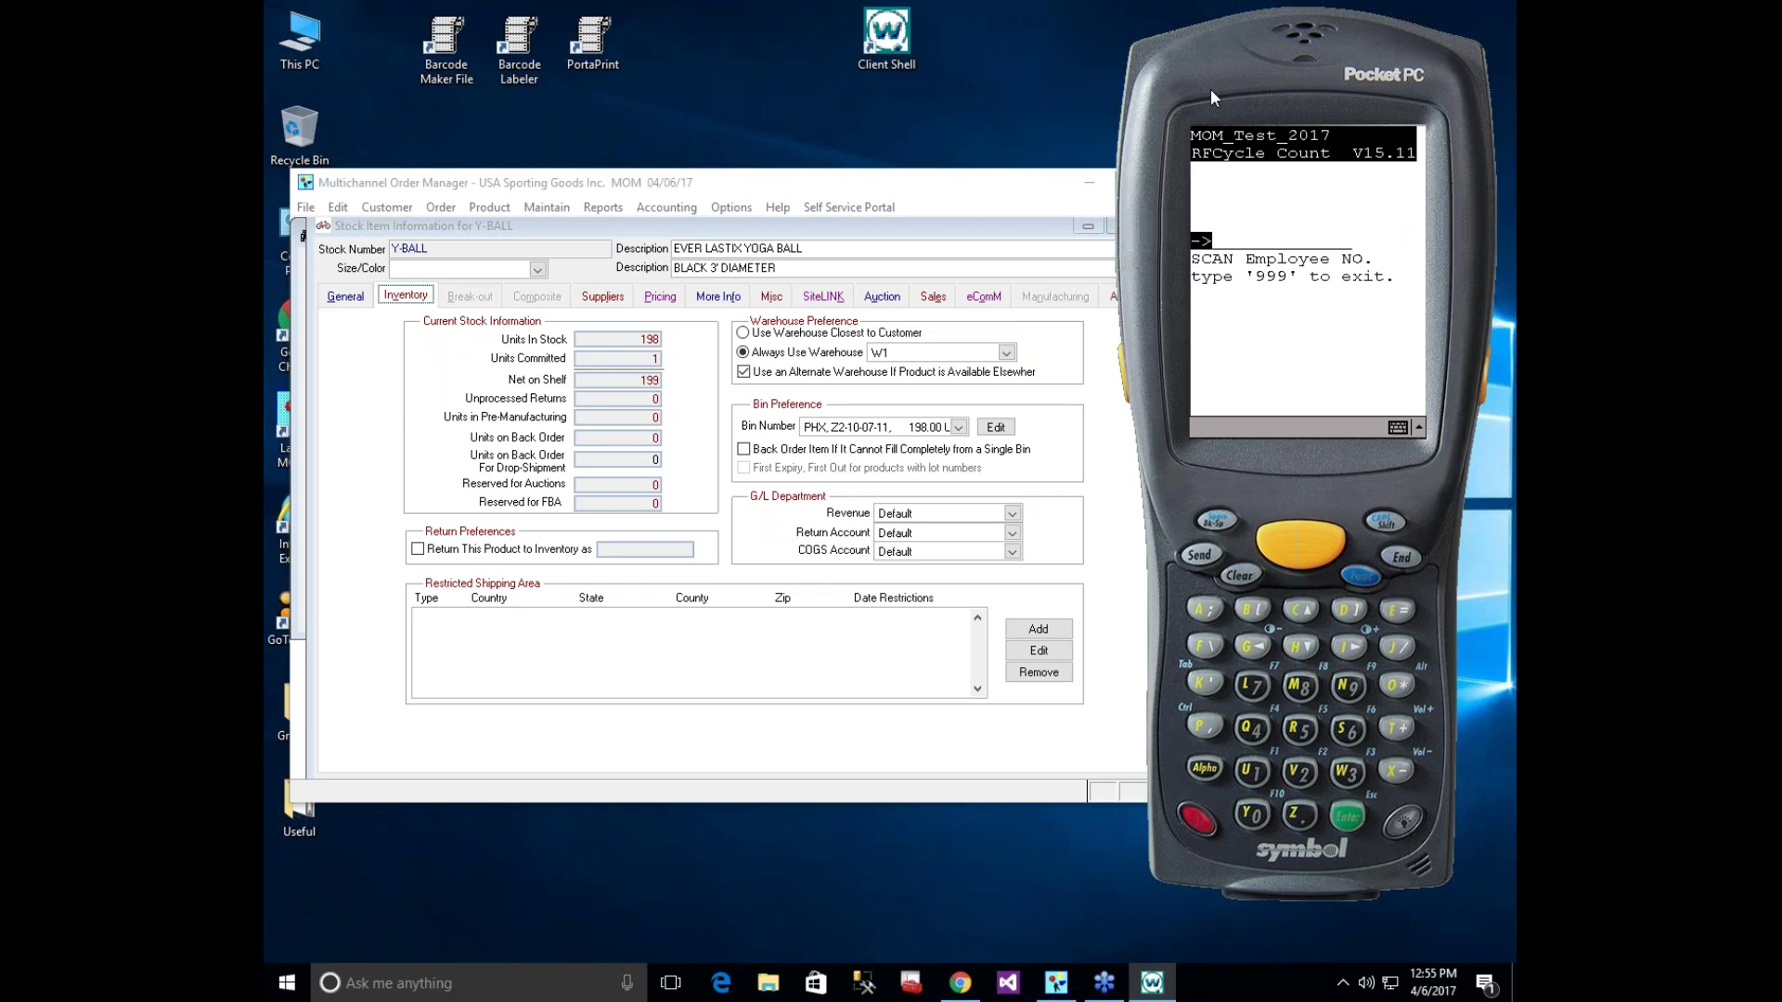
# Enter employee numbers until one is authorized for Cycle Count.
pyautogui.write('E7379')
pyautogui.press('Return')
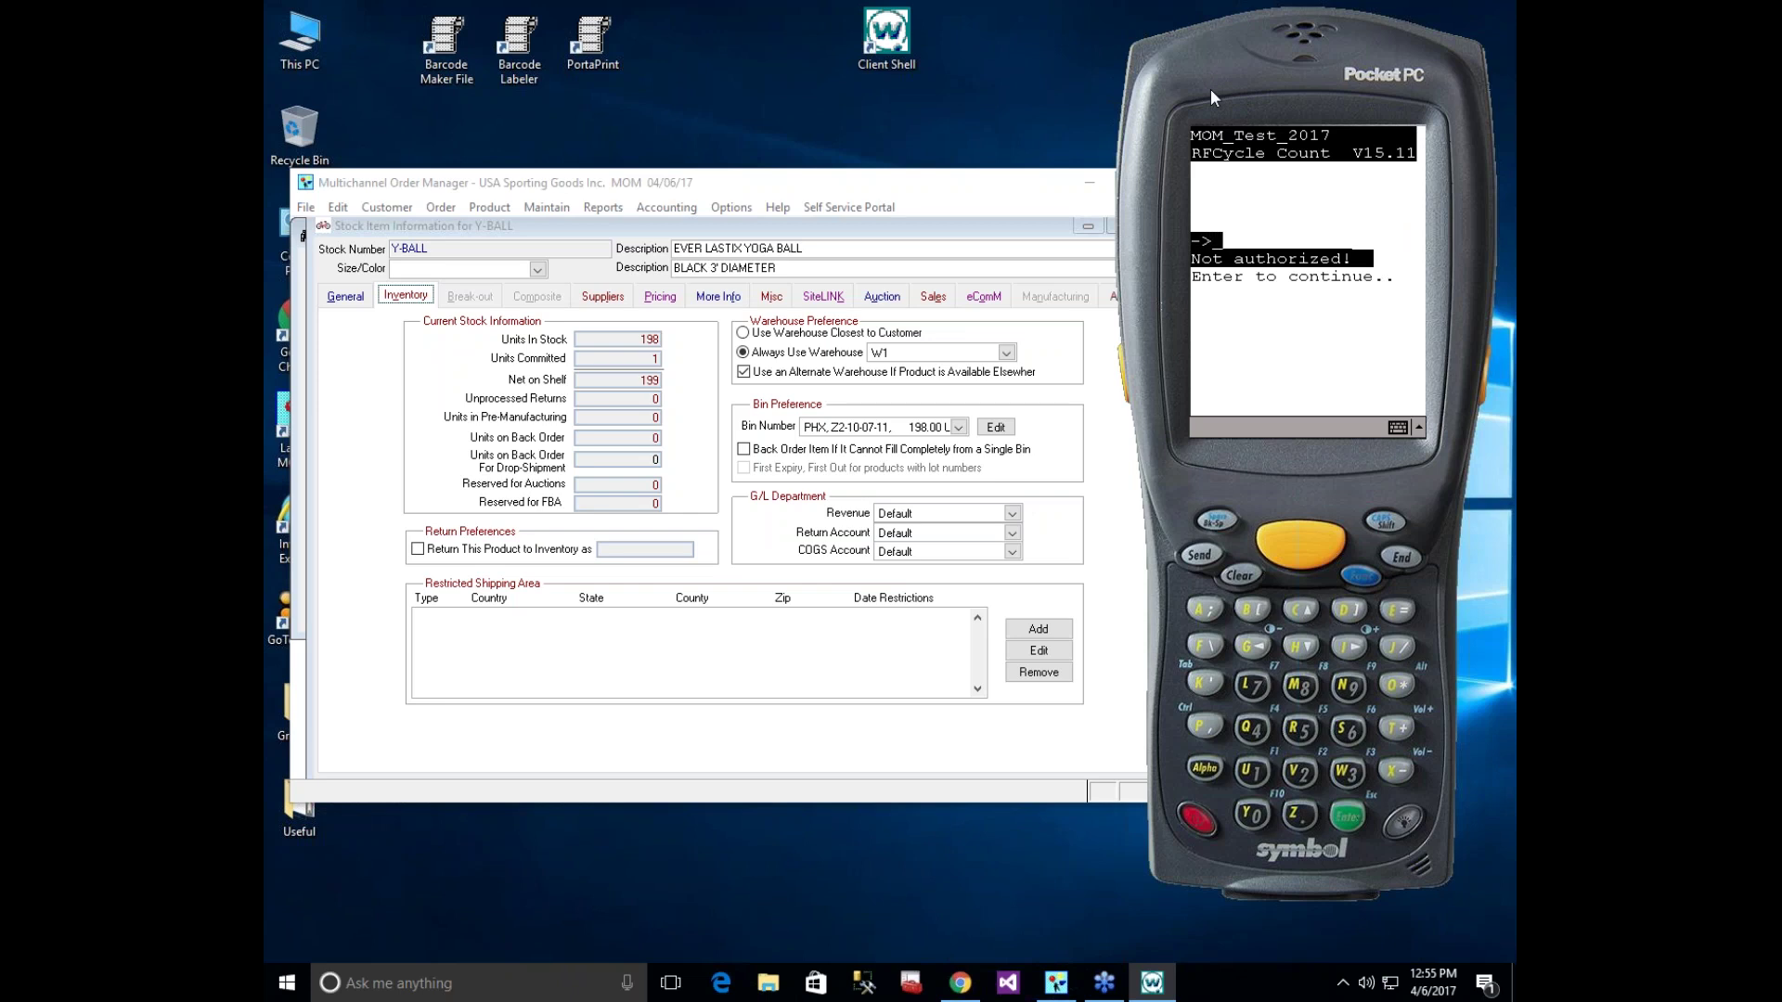
pyautogui.press('Return')
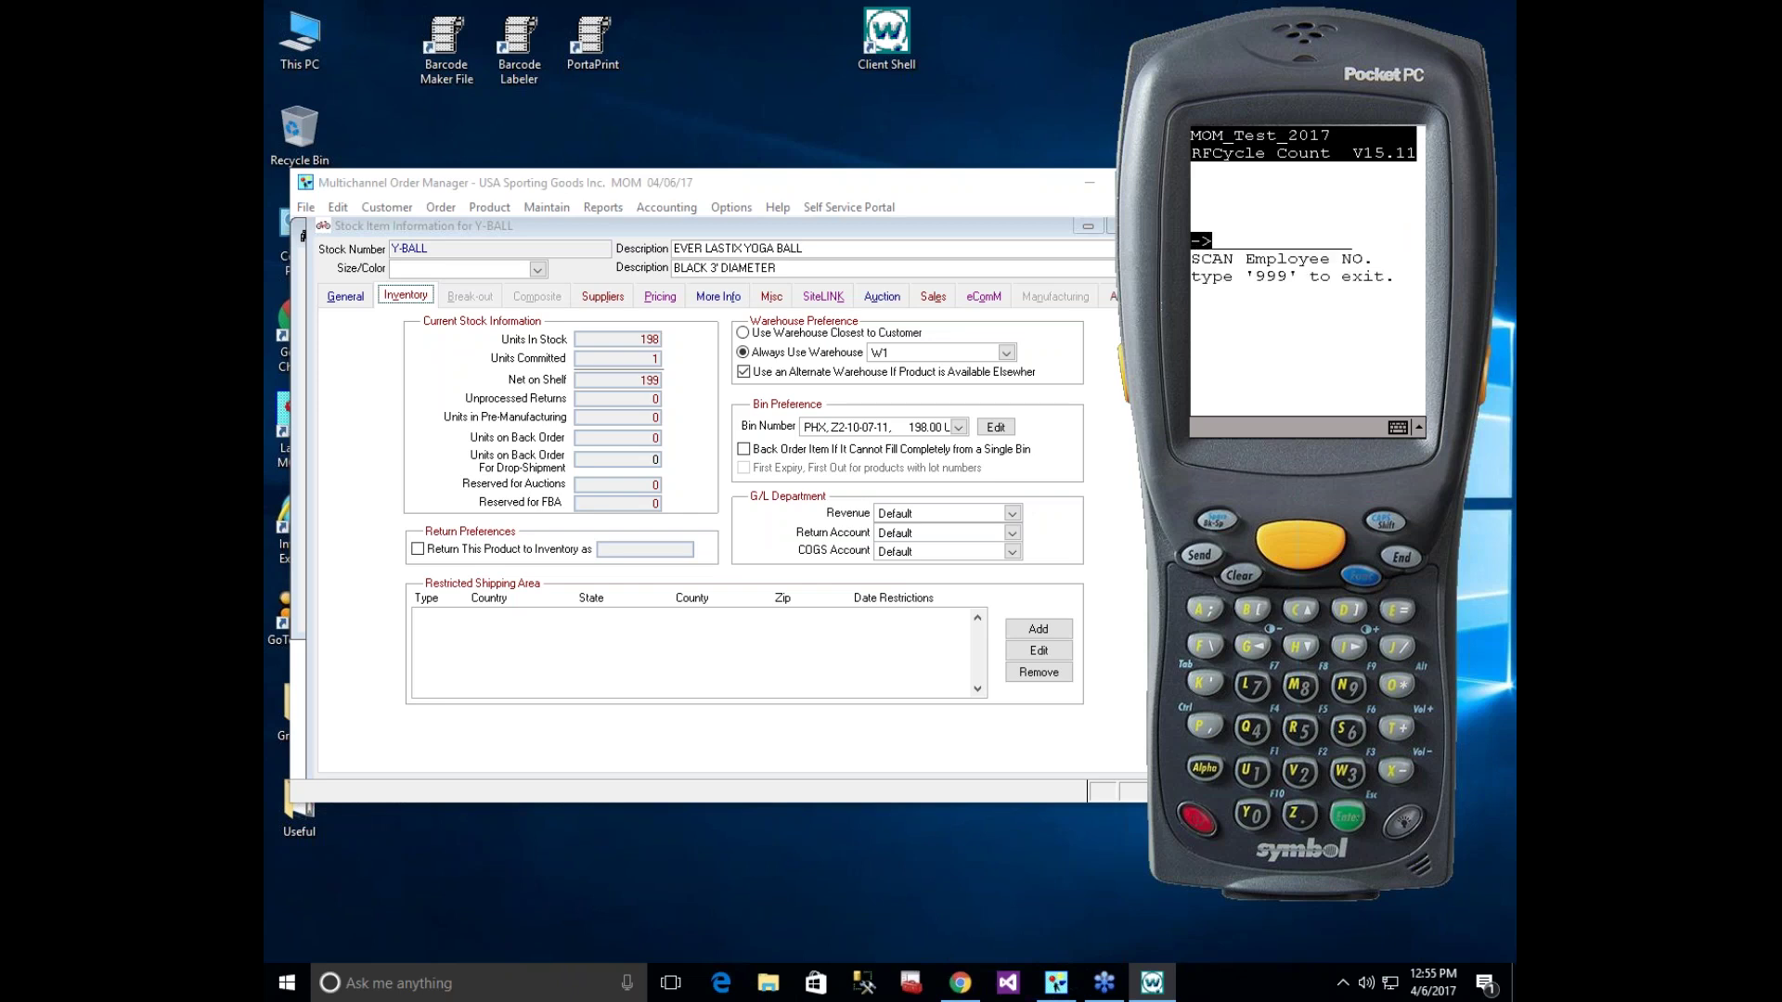
pyautogui.write('E7400')
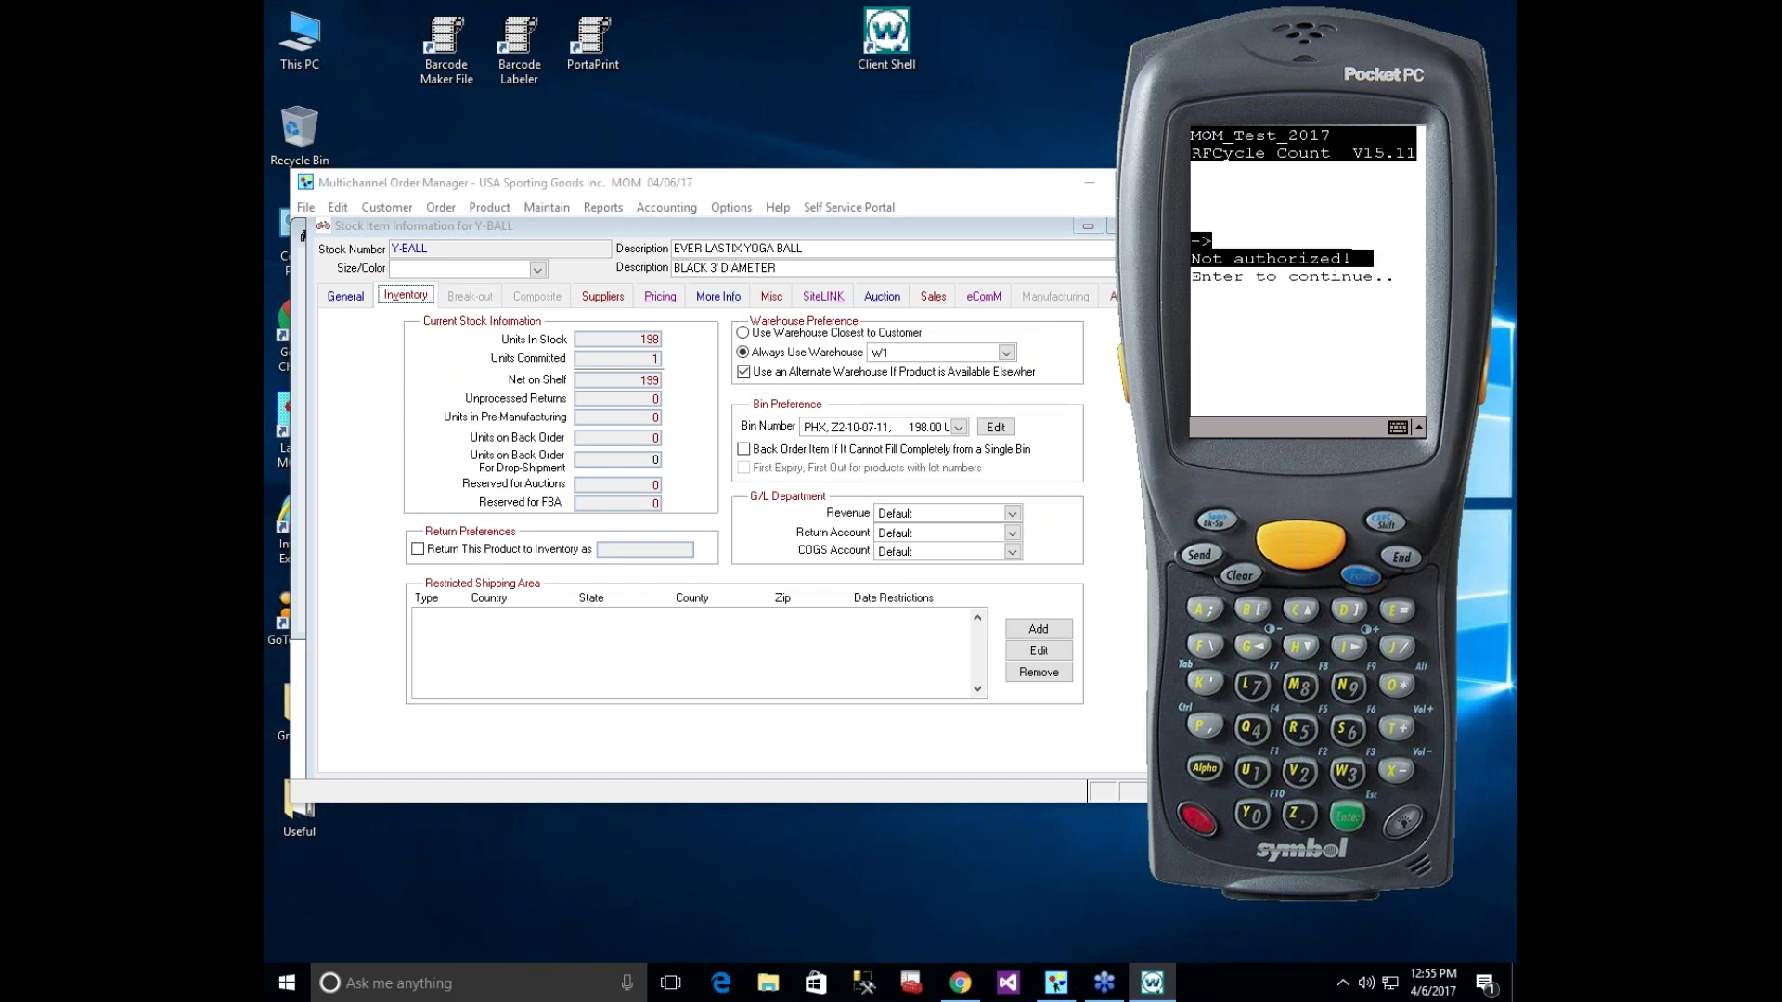
pyautogui.press('Return')
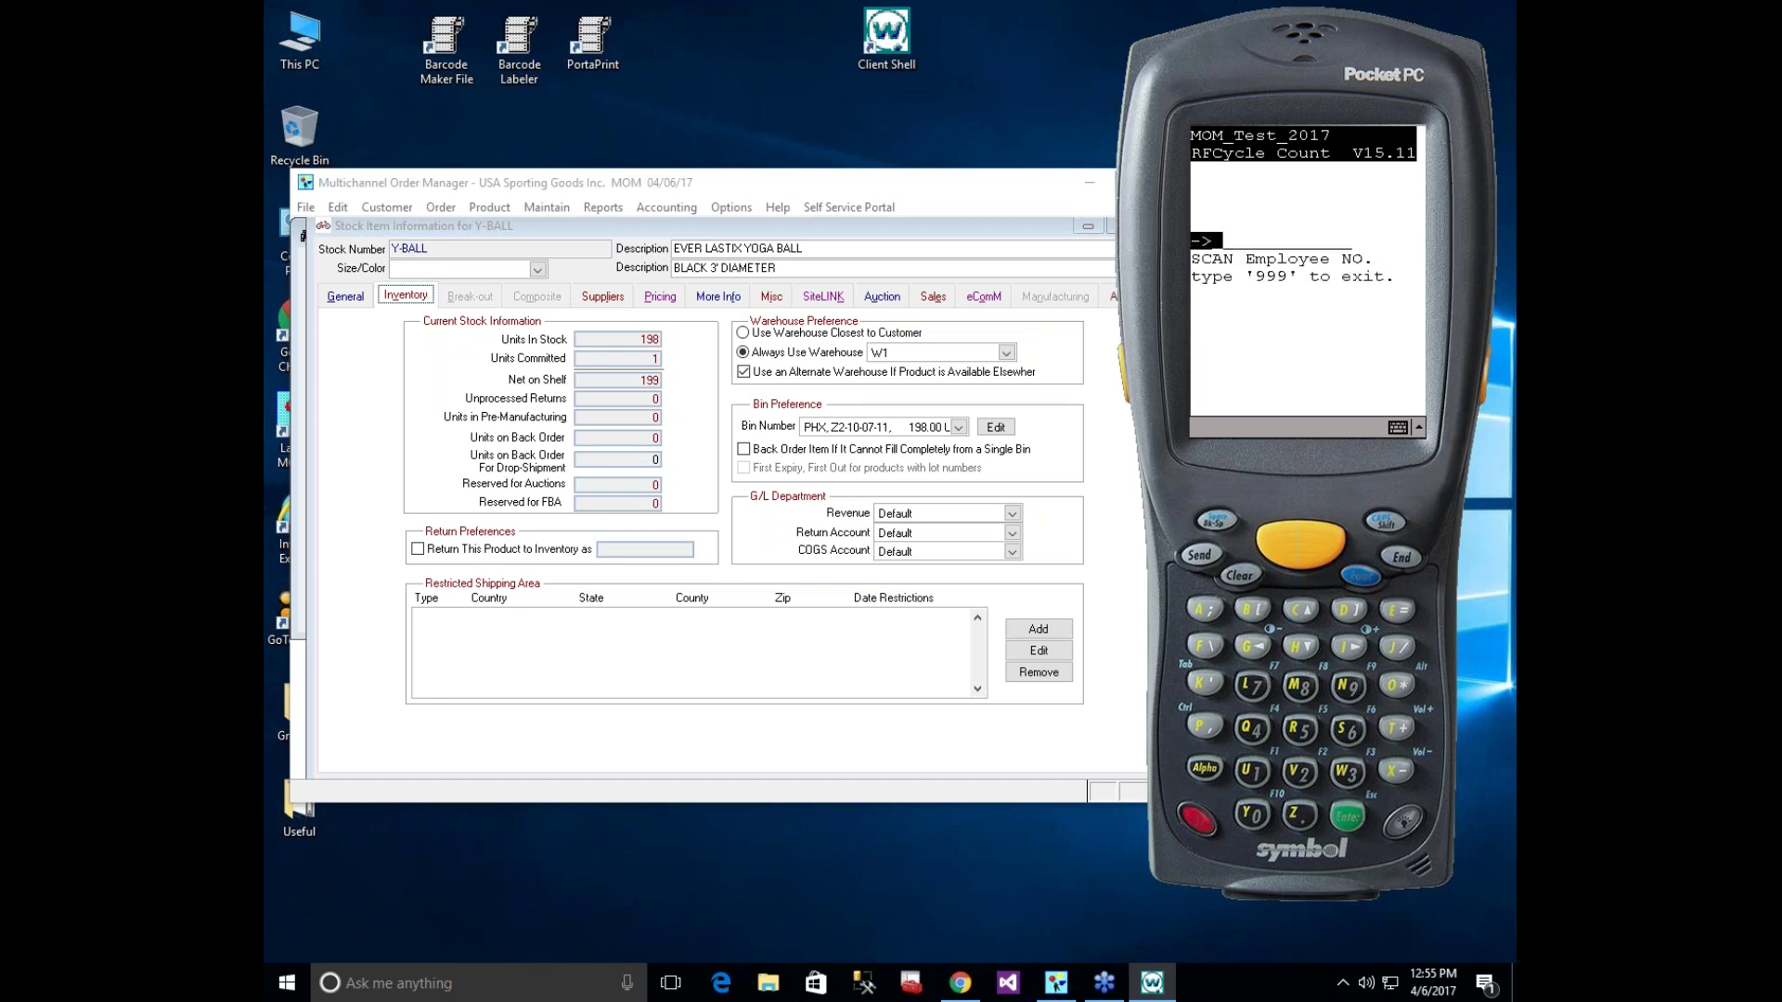
pyautogui.write('E73')
pyautogui.press('Return')
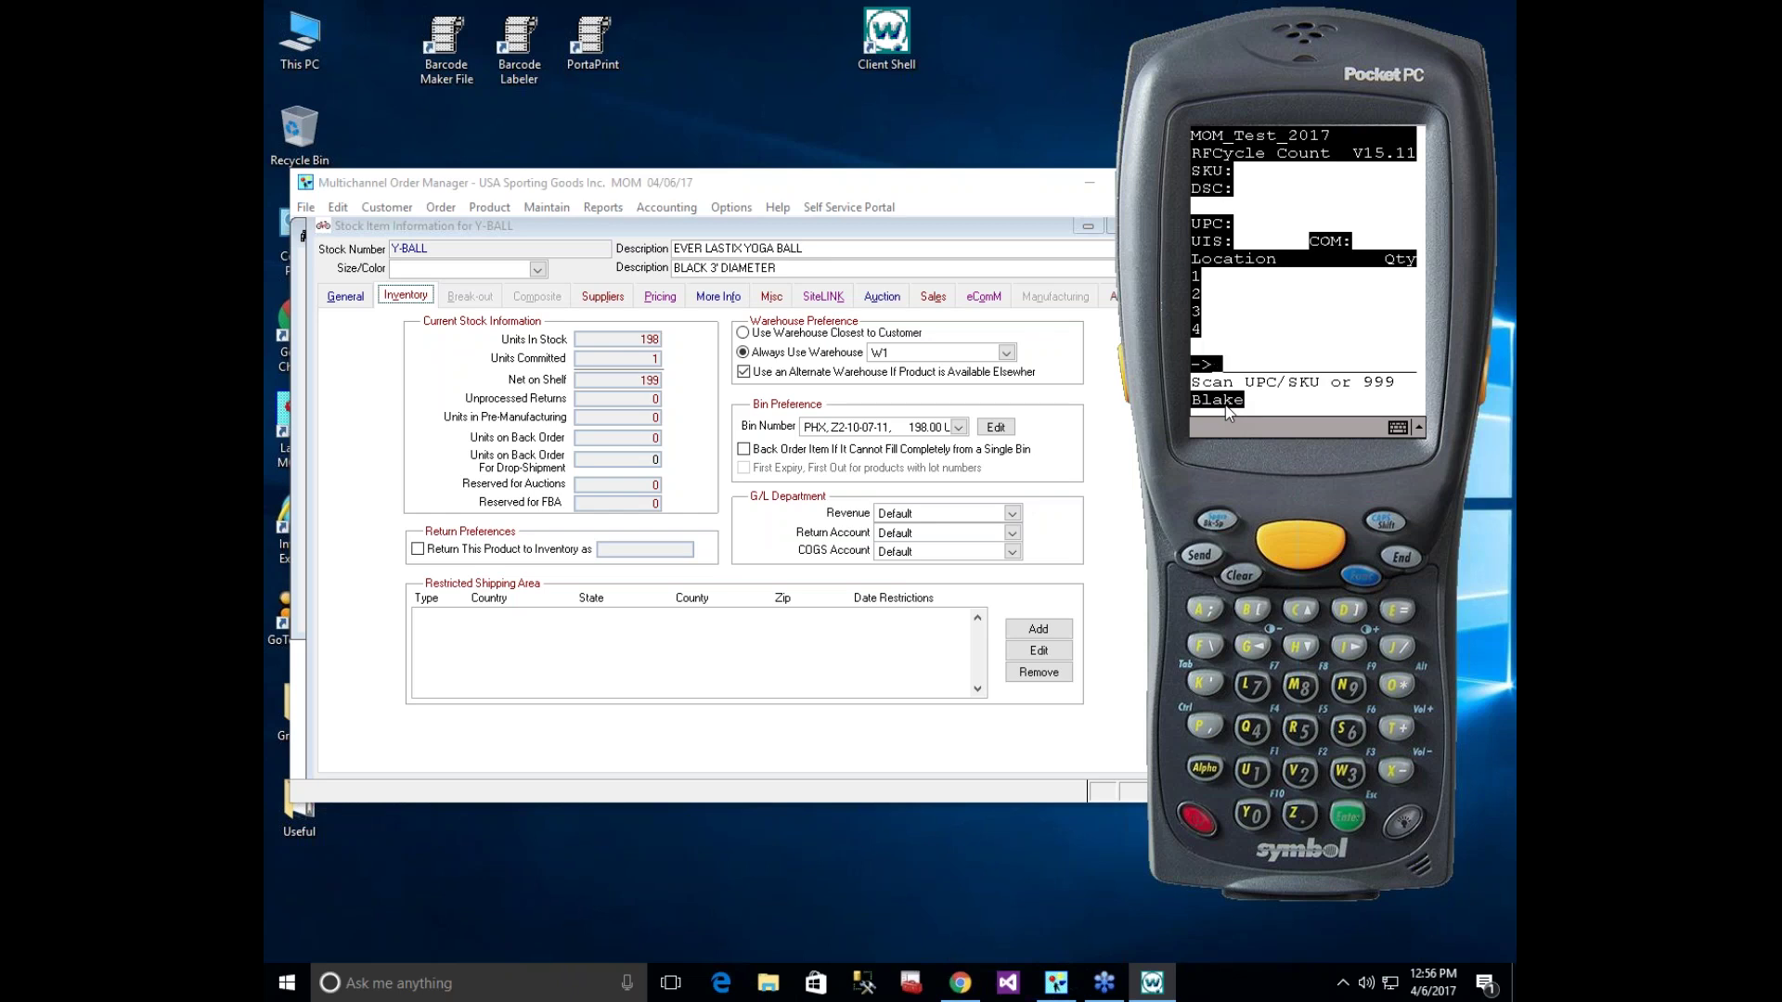
pyautogui.click(961, 985)
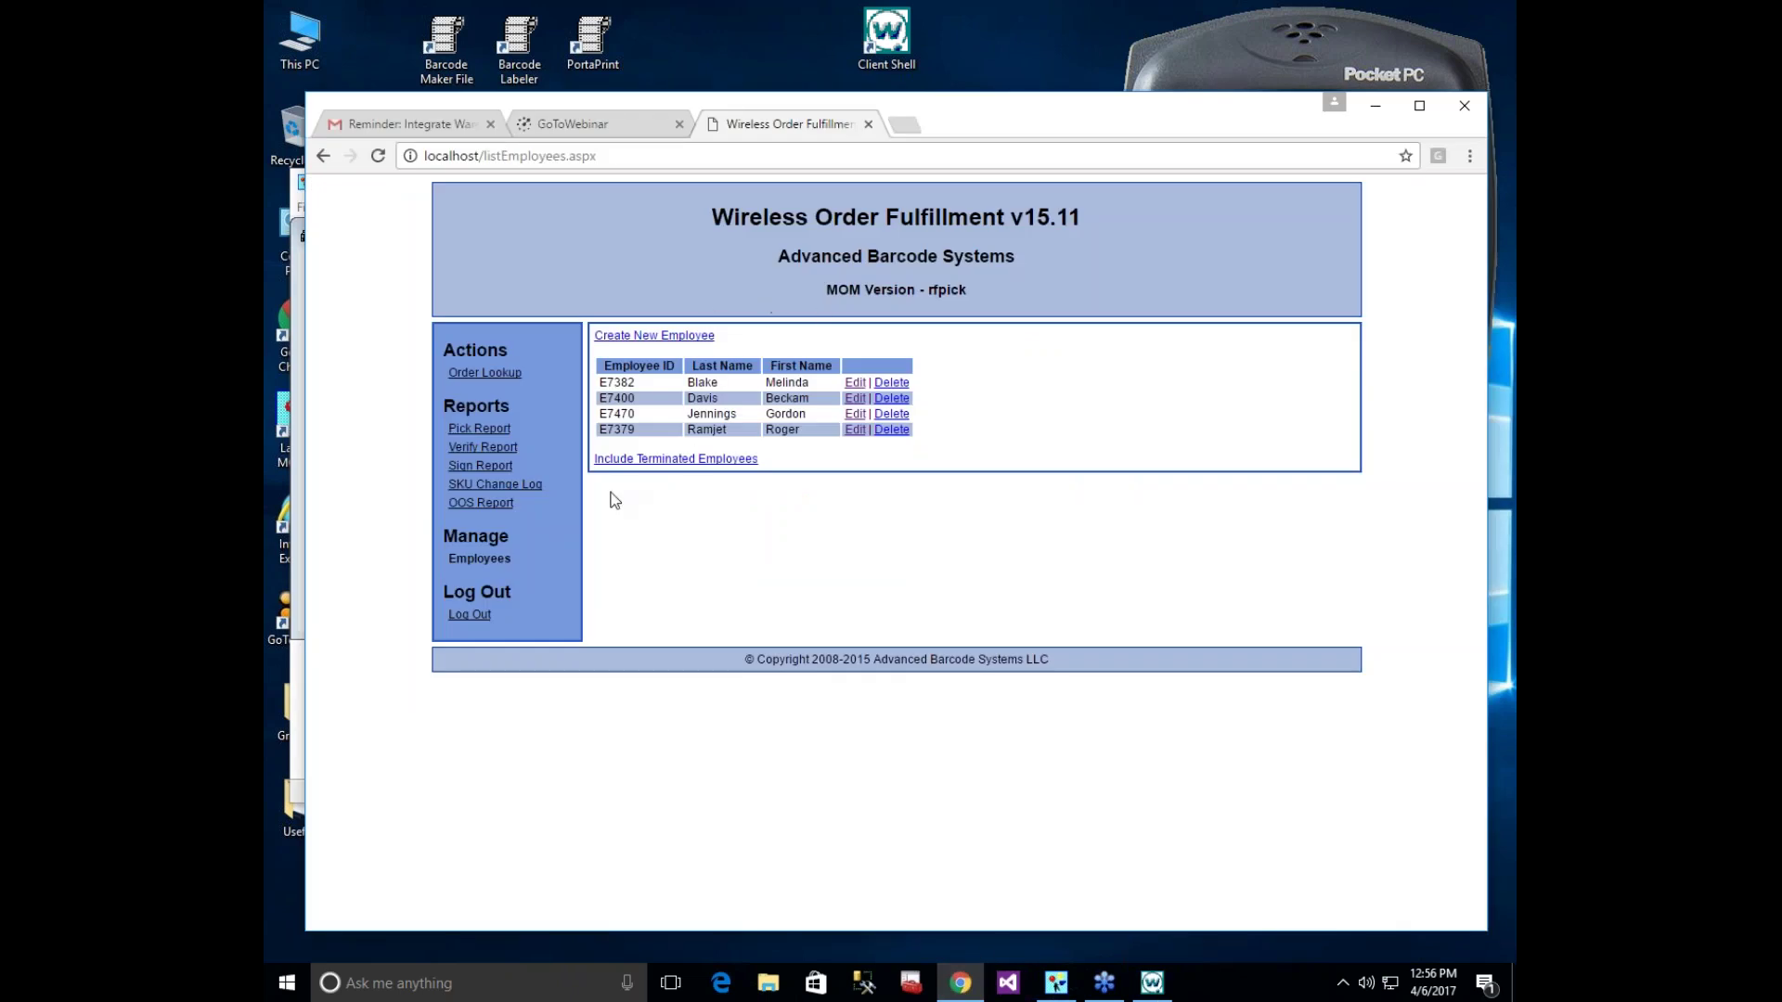
pyautogui.click(490, 486)
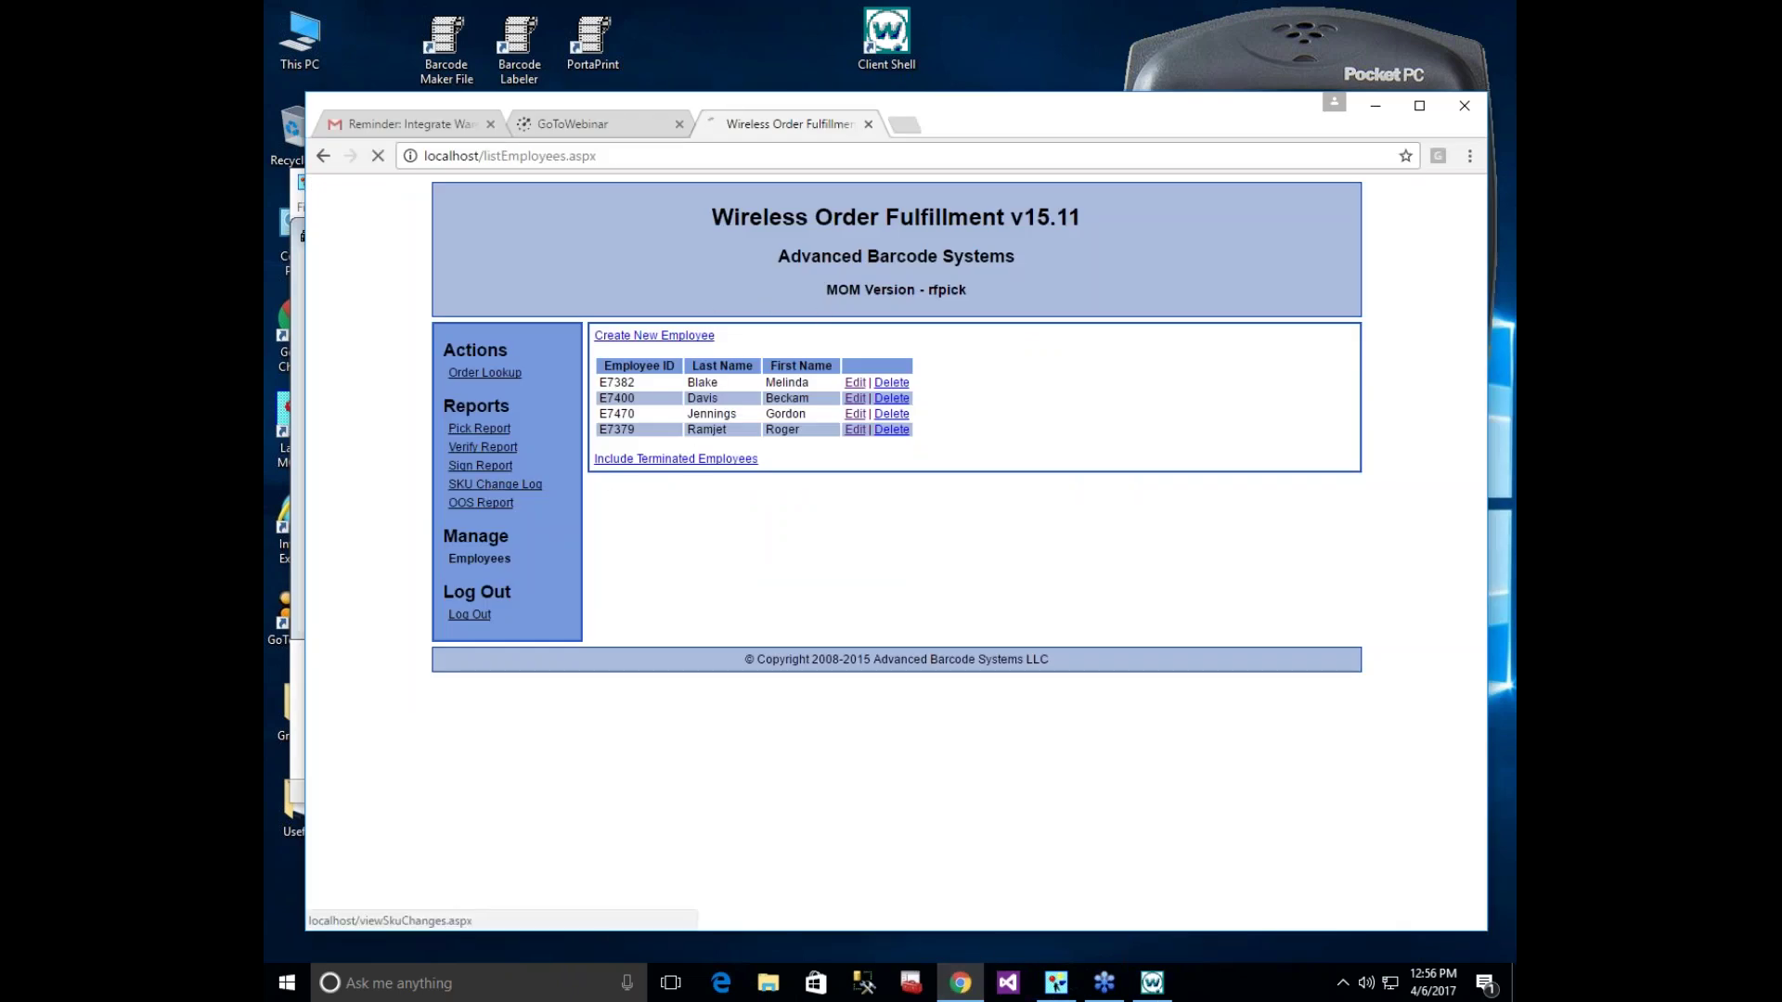
pyautogui.scroll(-2, 987, 419)
pyautogui.scroll(-1, 986, 419)
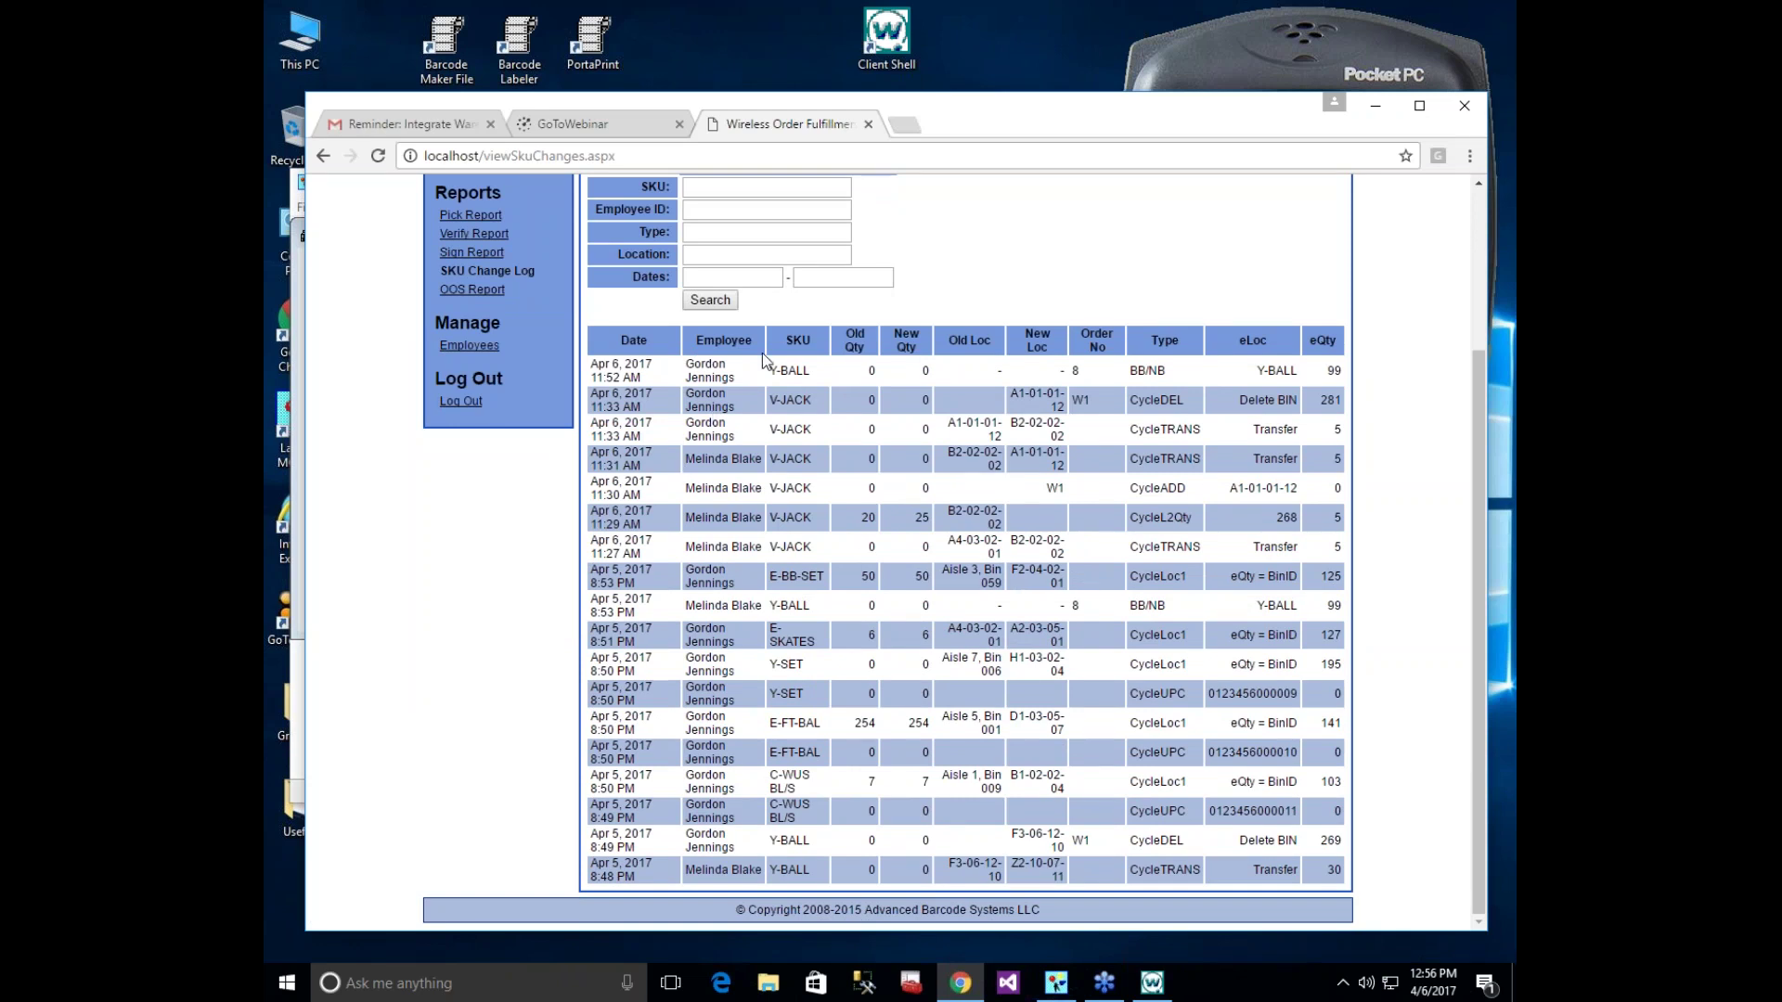
pyautogui.scroll(3, 1028, 448)
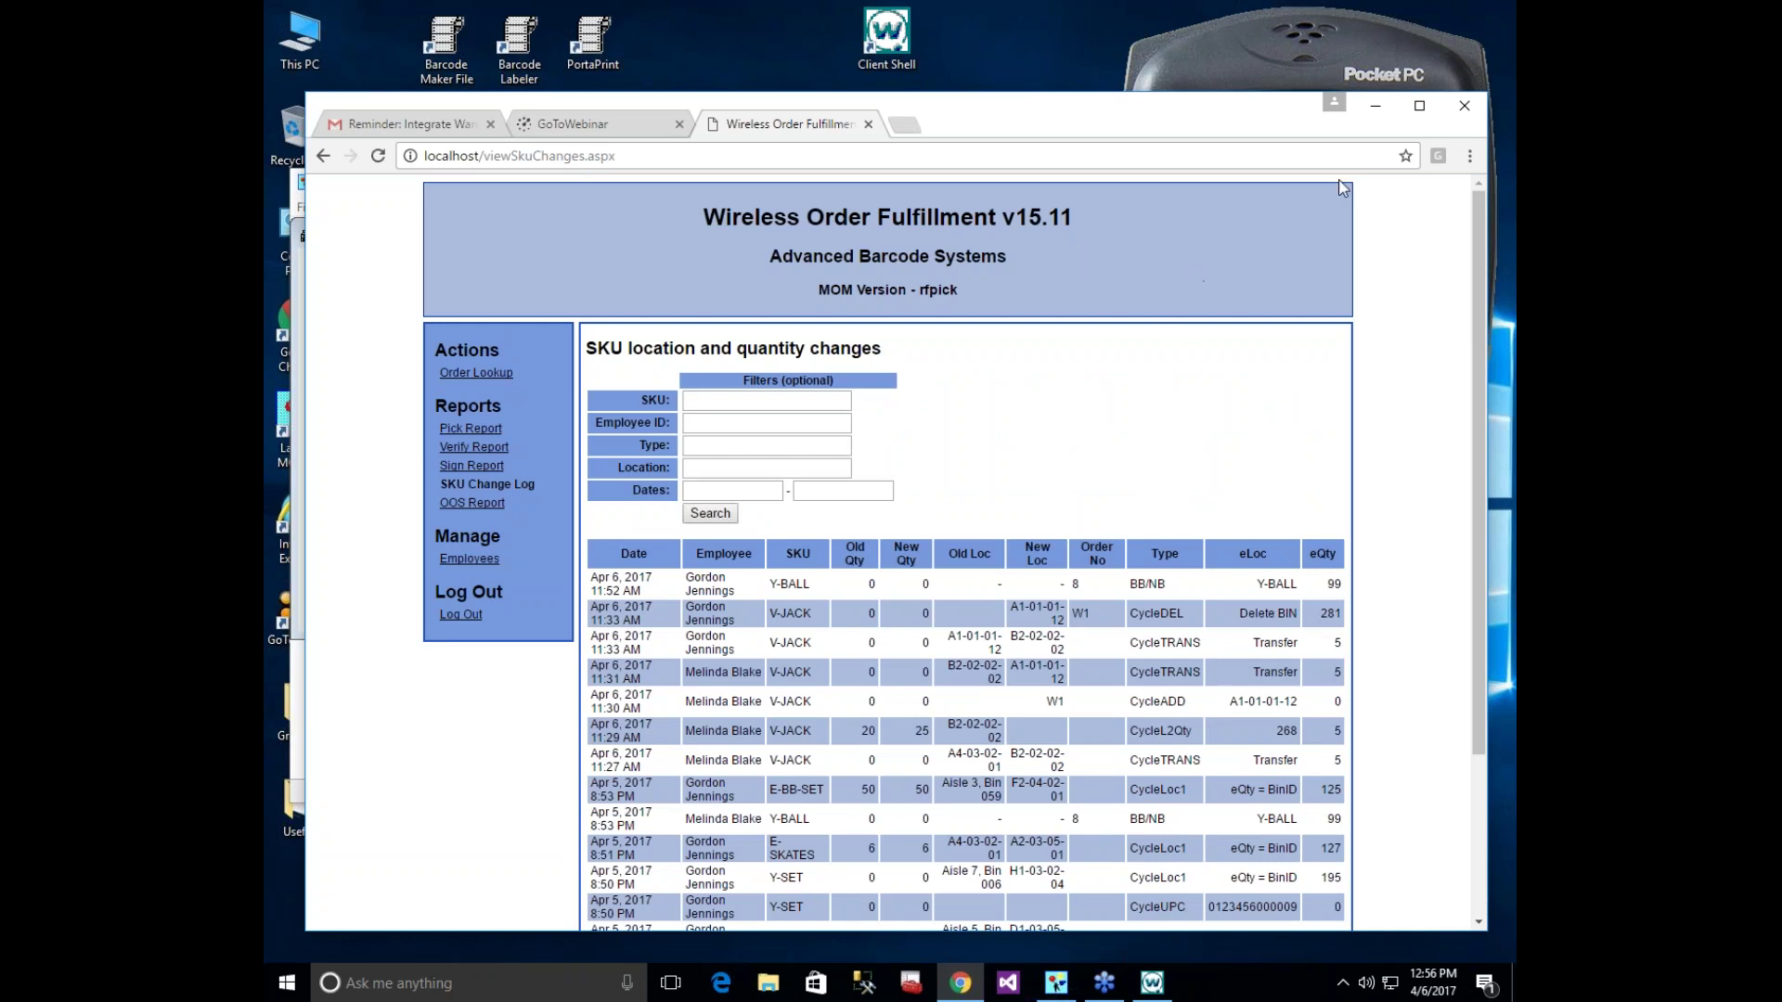
pyautogui.click(1373, 104)
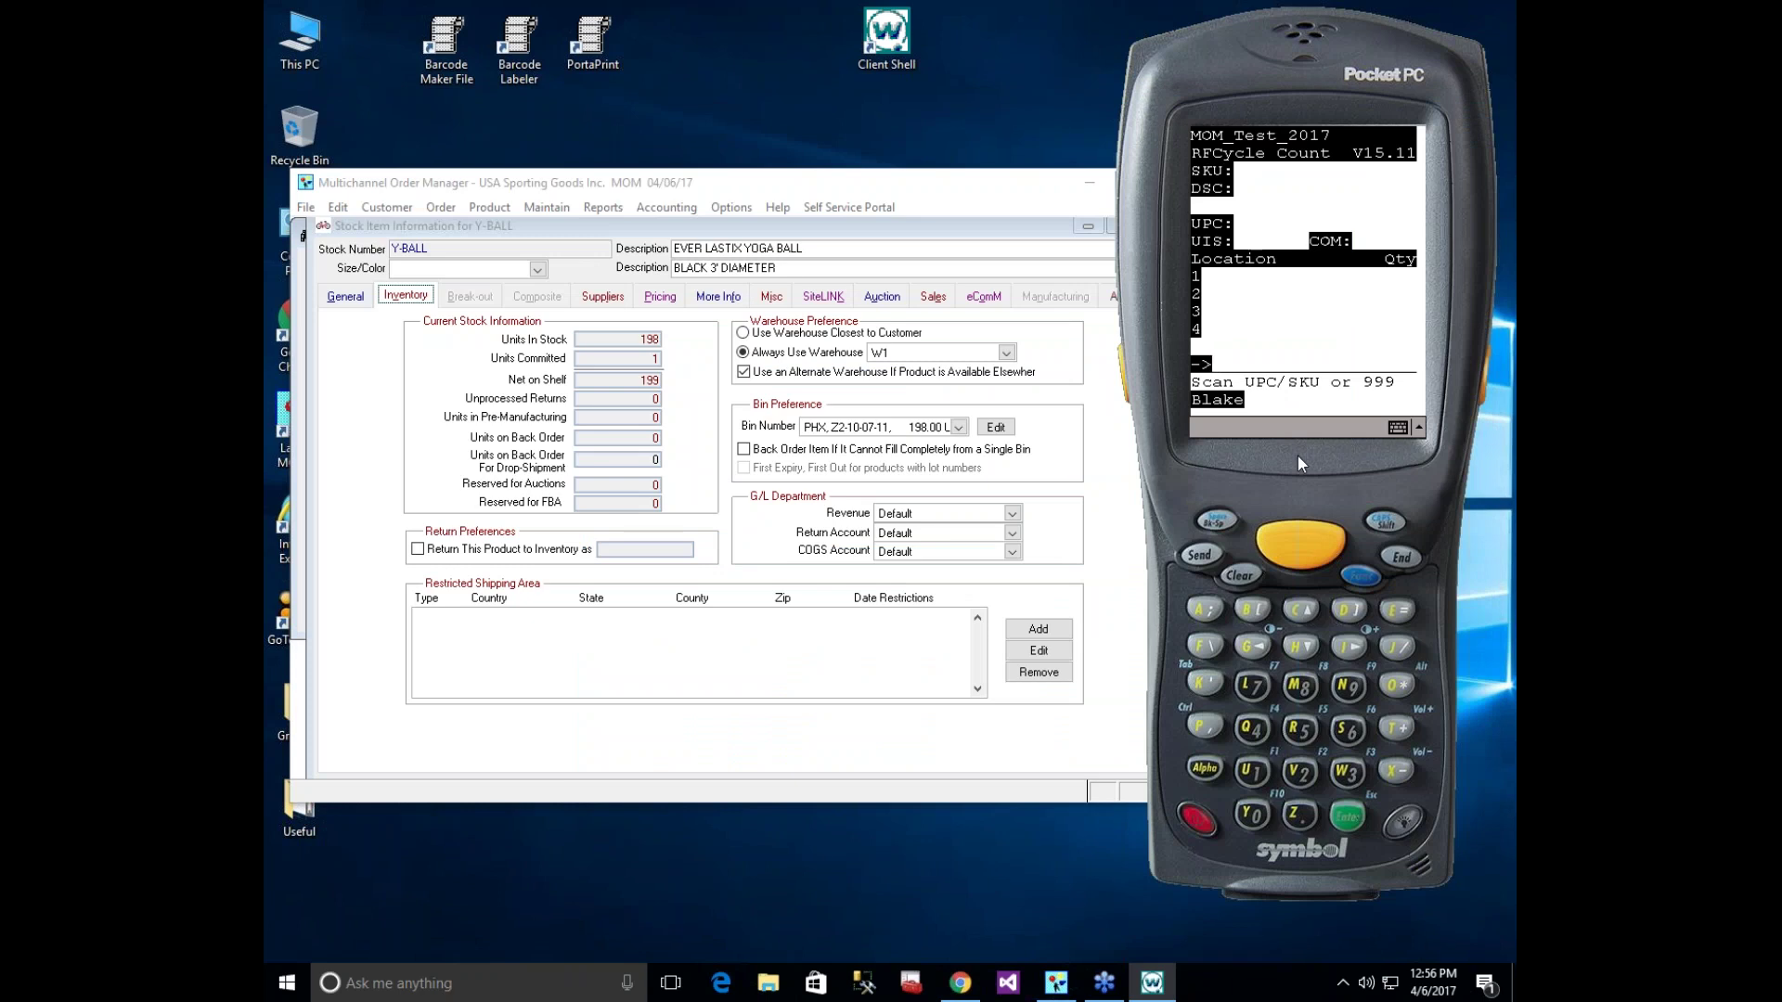
pyautogui.write('8100460101551')
pyautogui.press('Return')
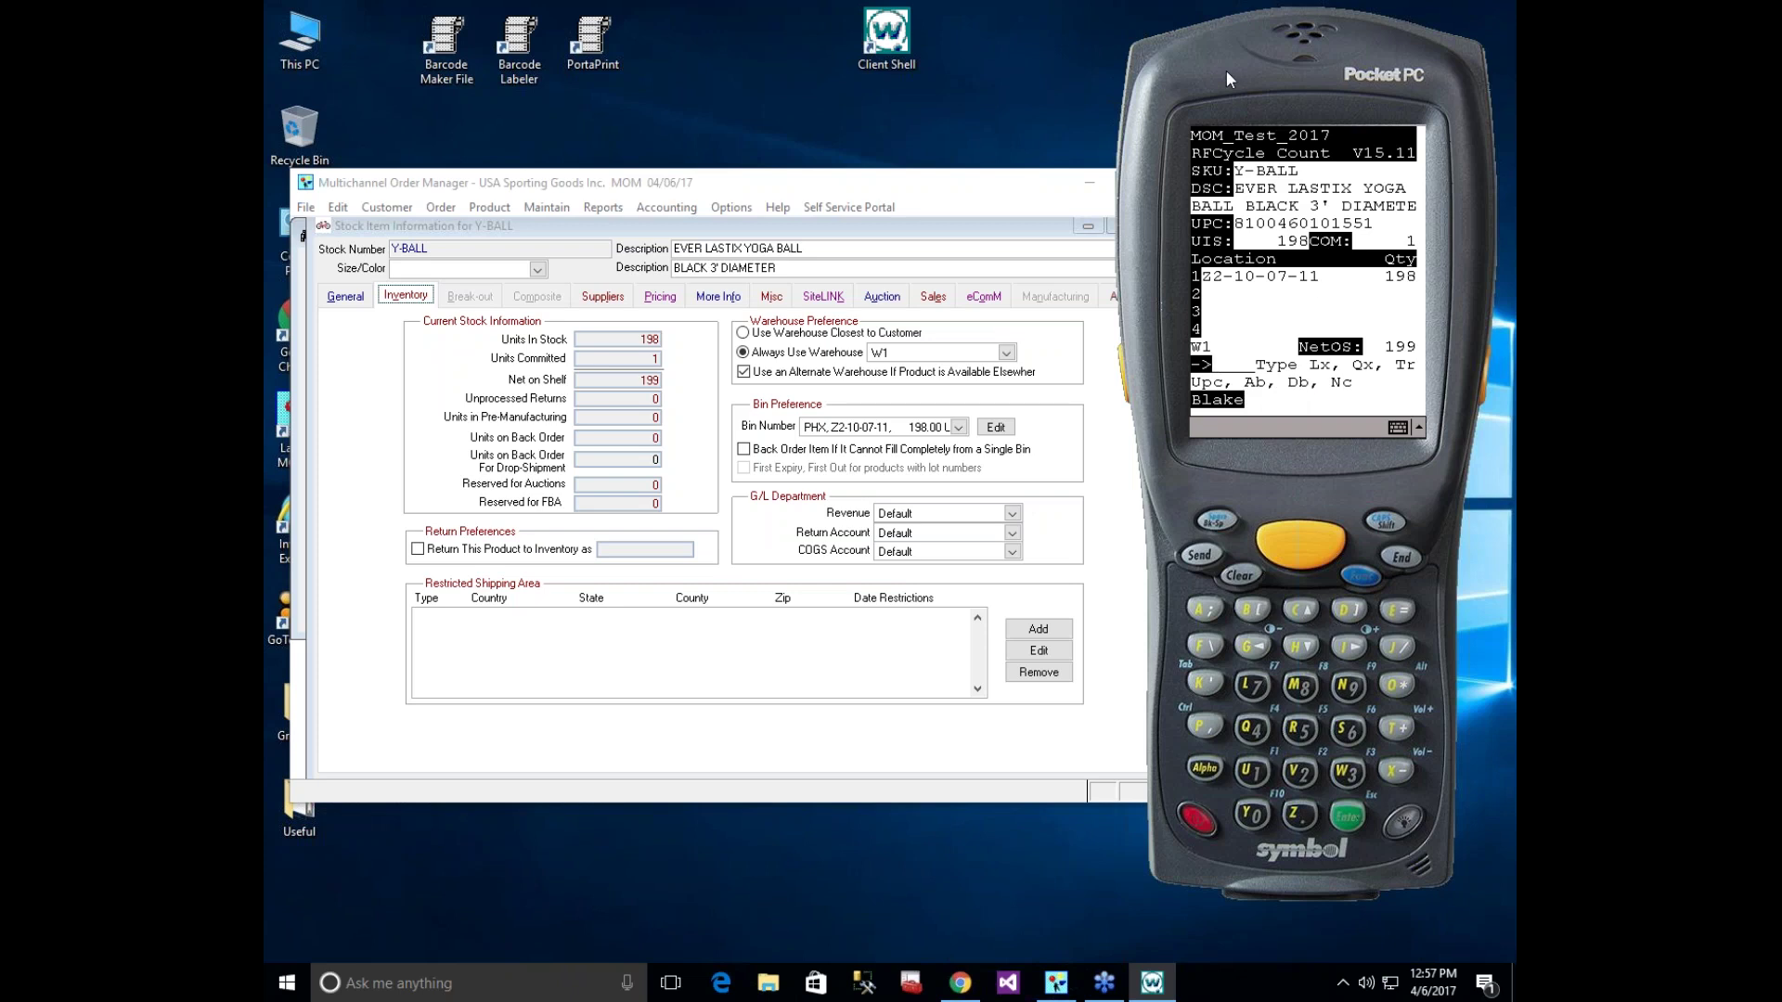
pyautogui.write('ab')
pyautogui.press('Return')
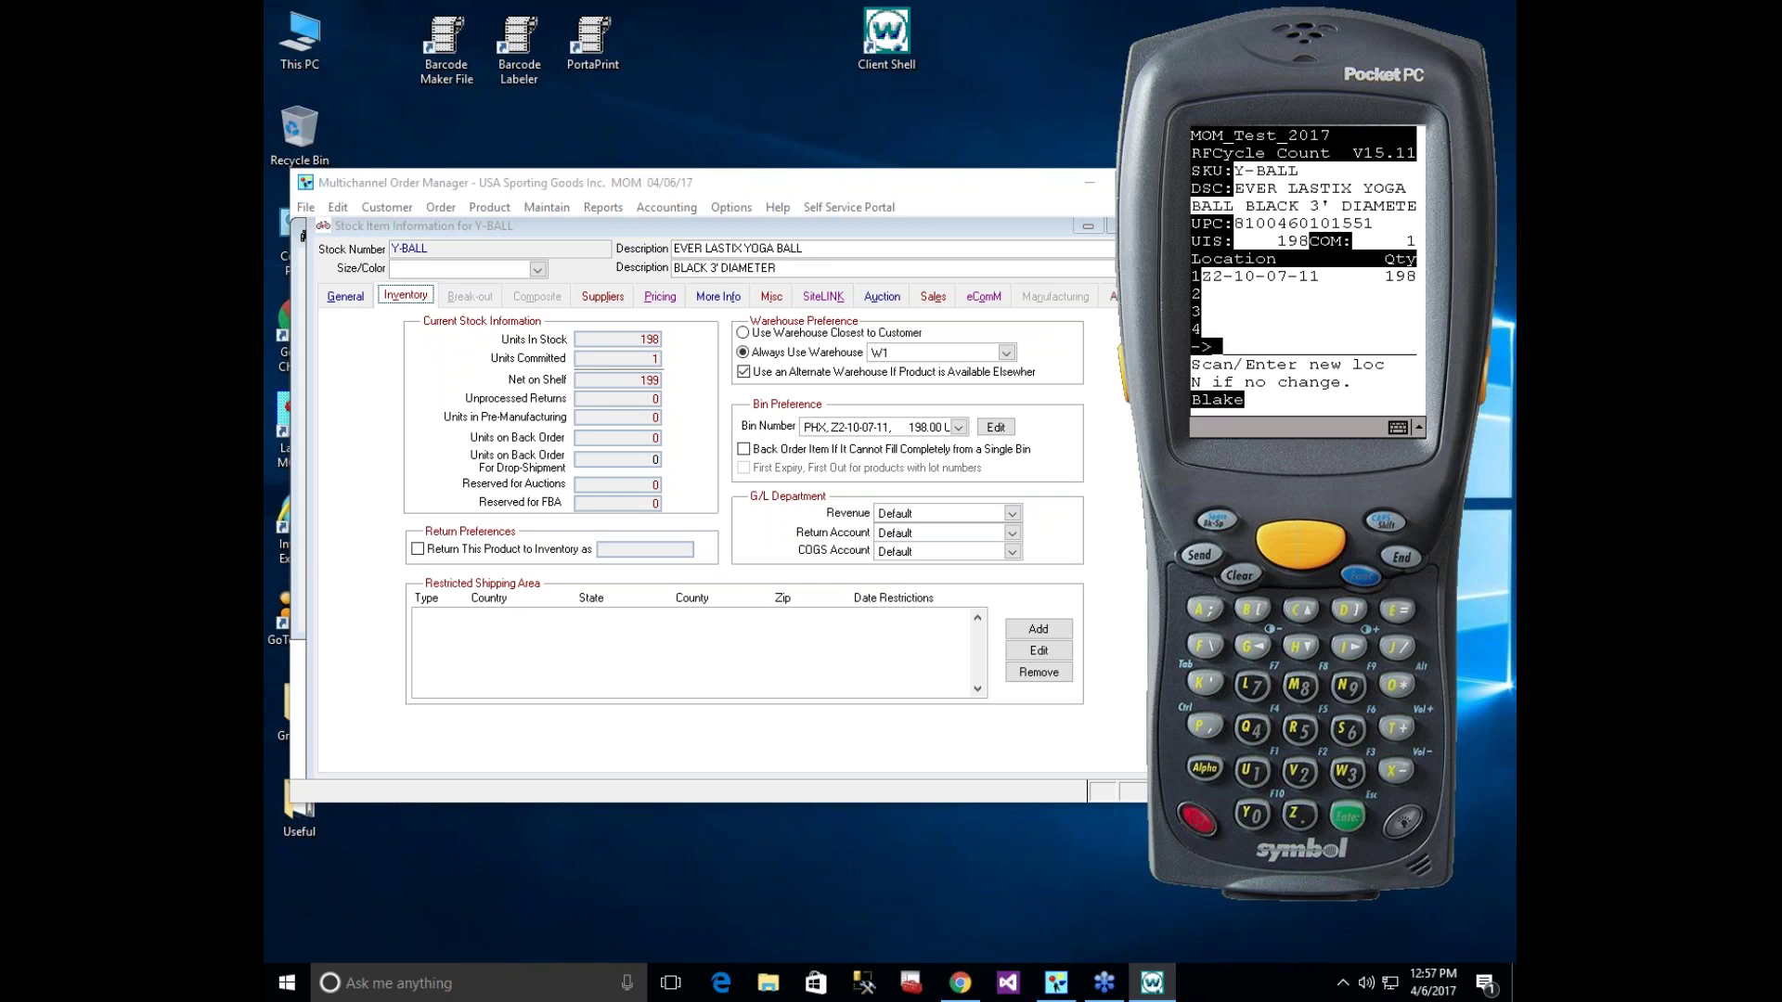
pyautogui.write('A1-01-01-01')
pyautogui.press('Return')
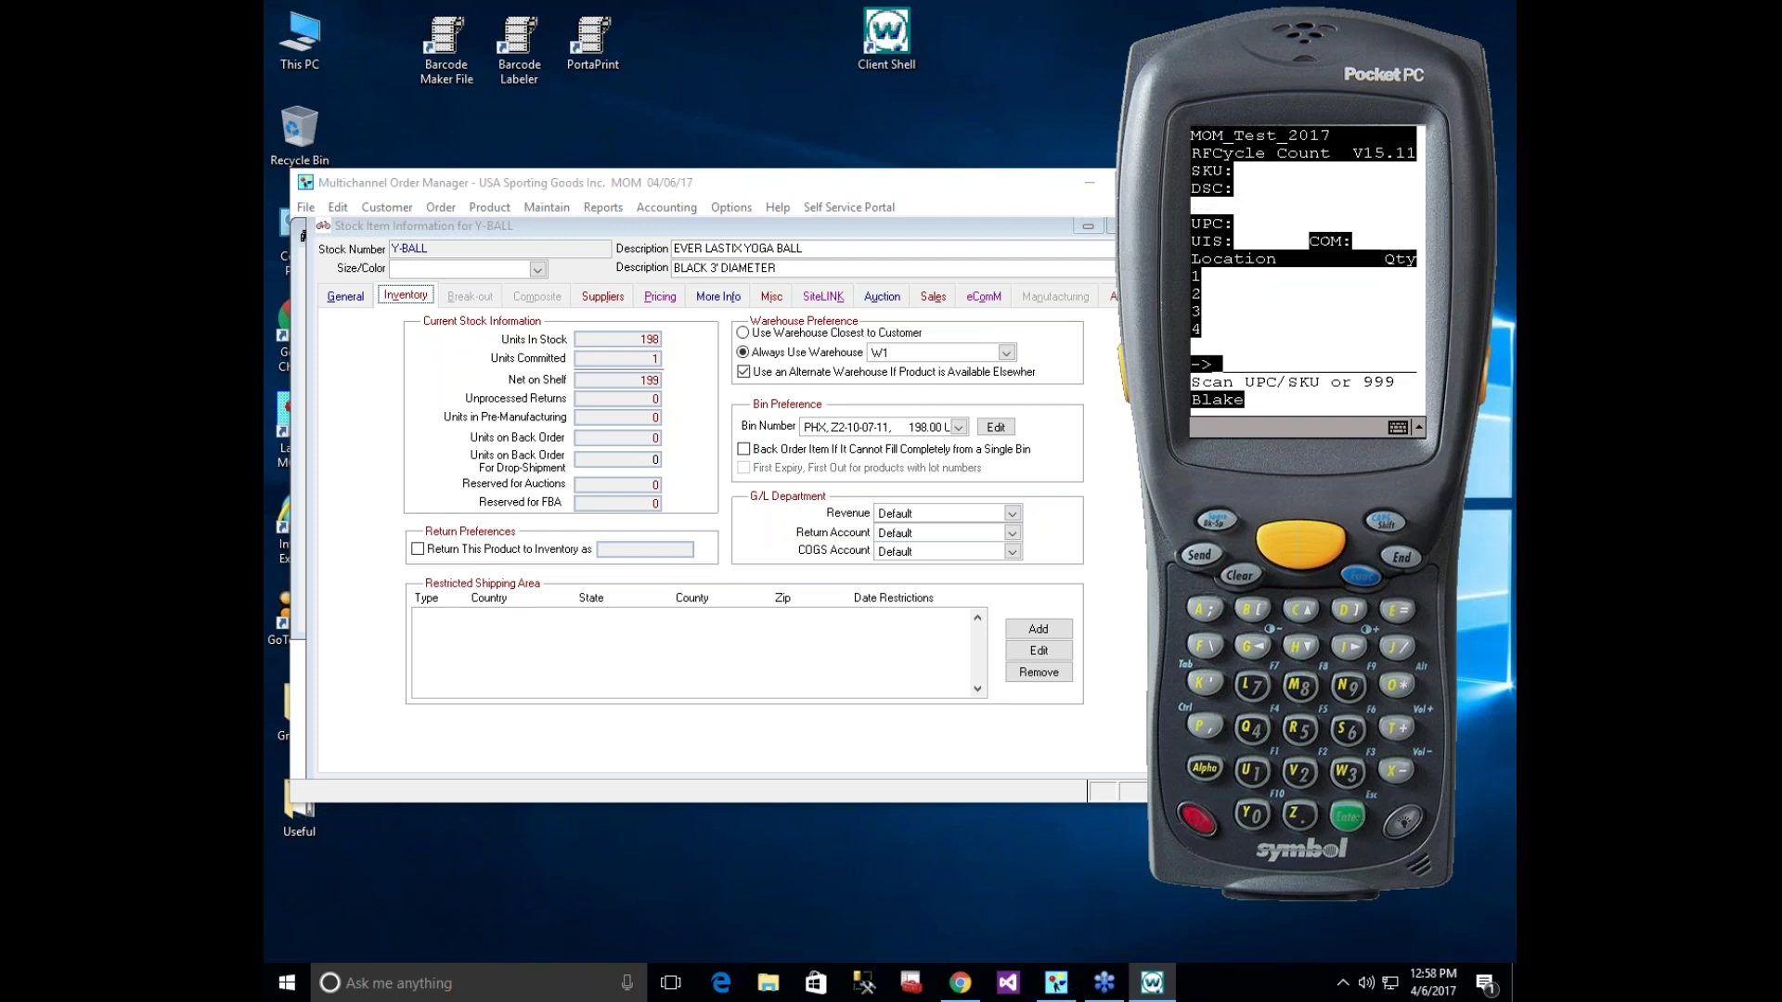
pyautogui.write('810046010155')
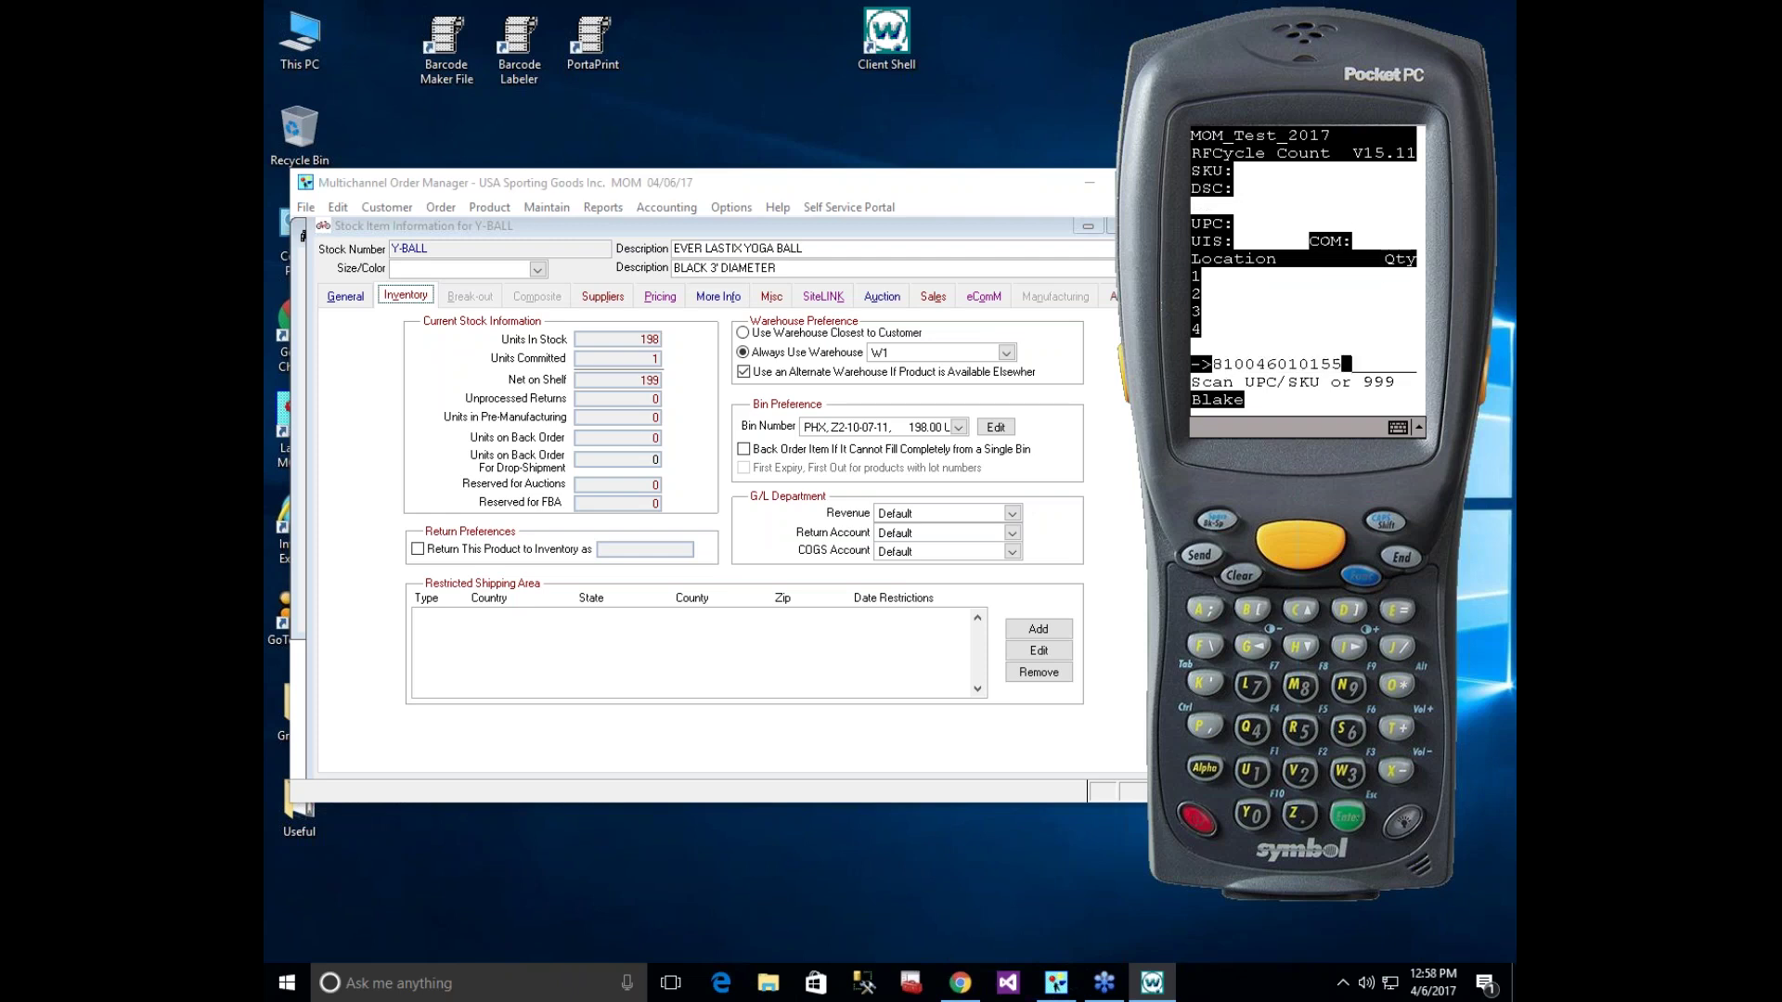
pyautogui.press('Return')
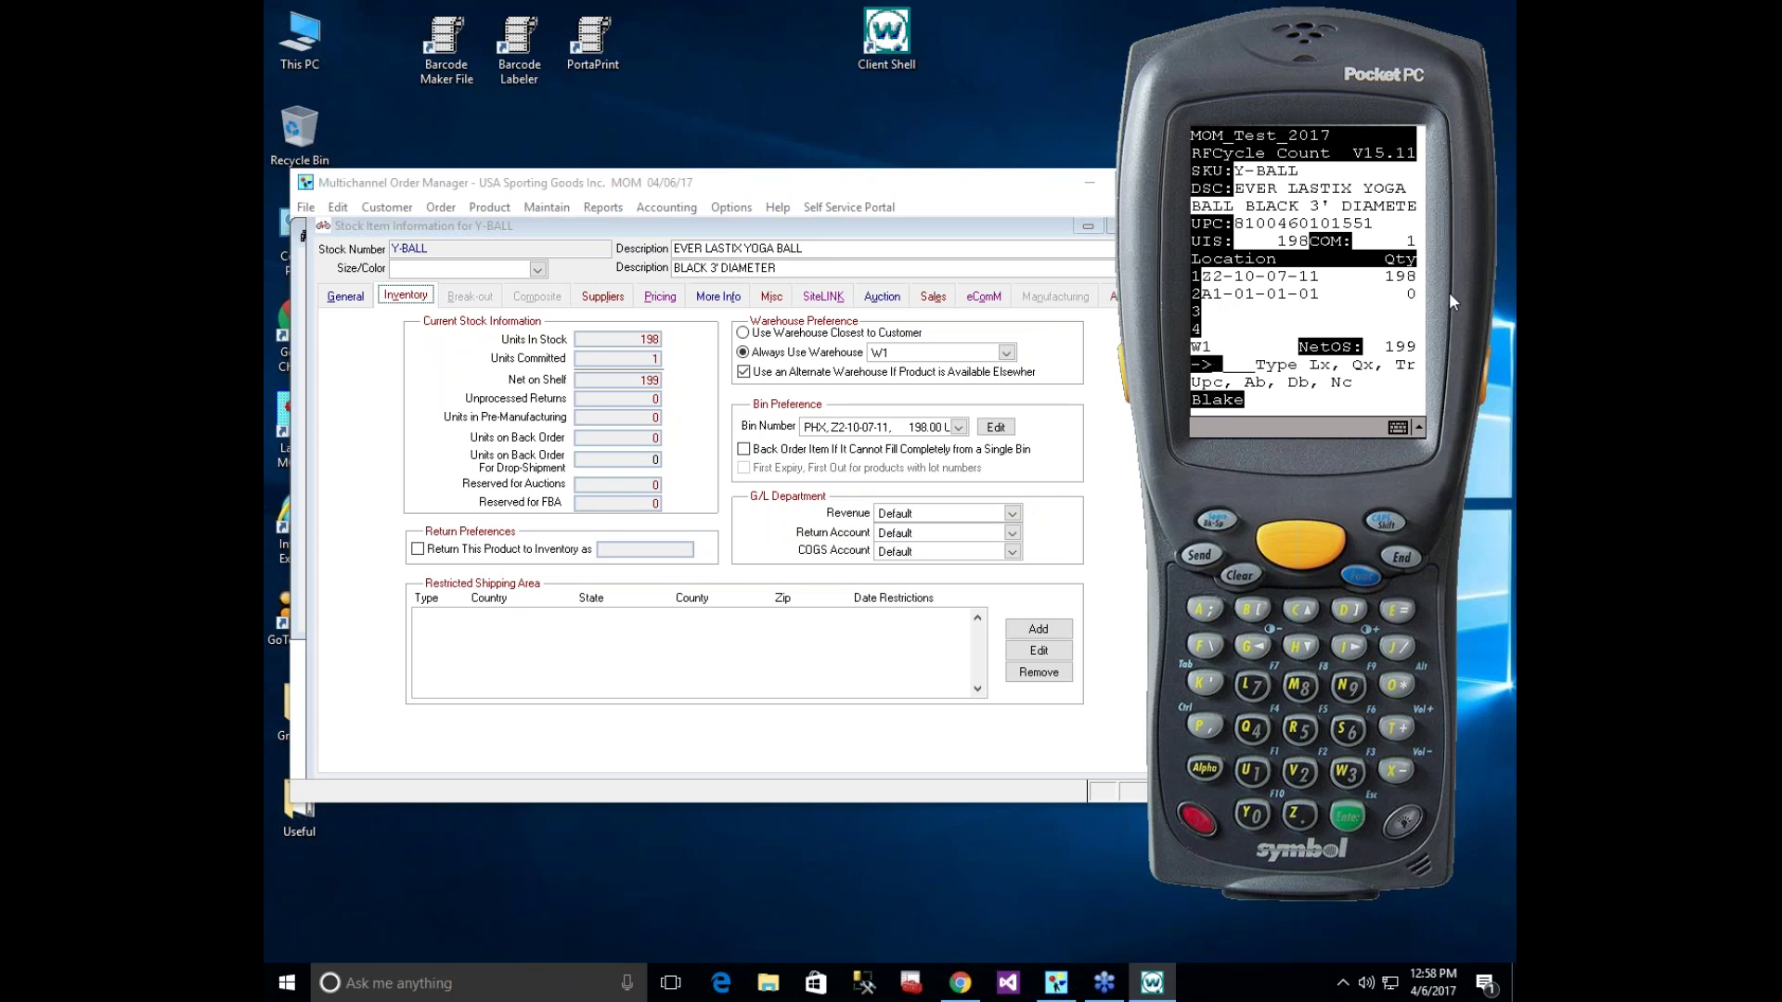
# Transfer 25 Y-BALL units from location 1 to location 2, confirm, and reload Y-BALL to see 173 and 25.
pyautogui.write('Tr')
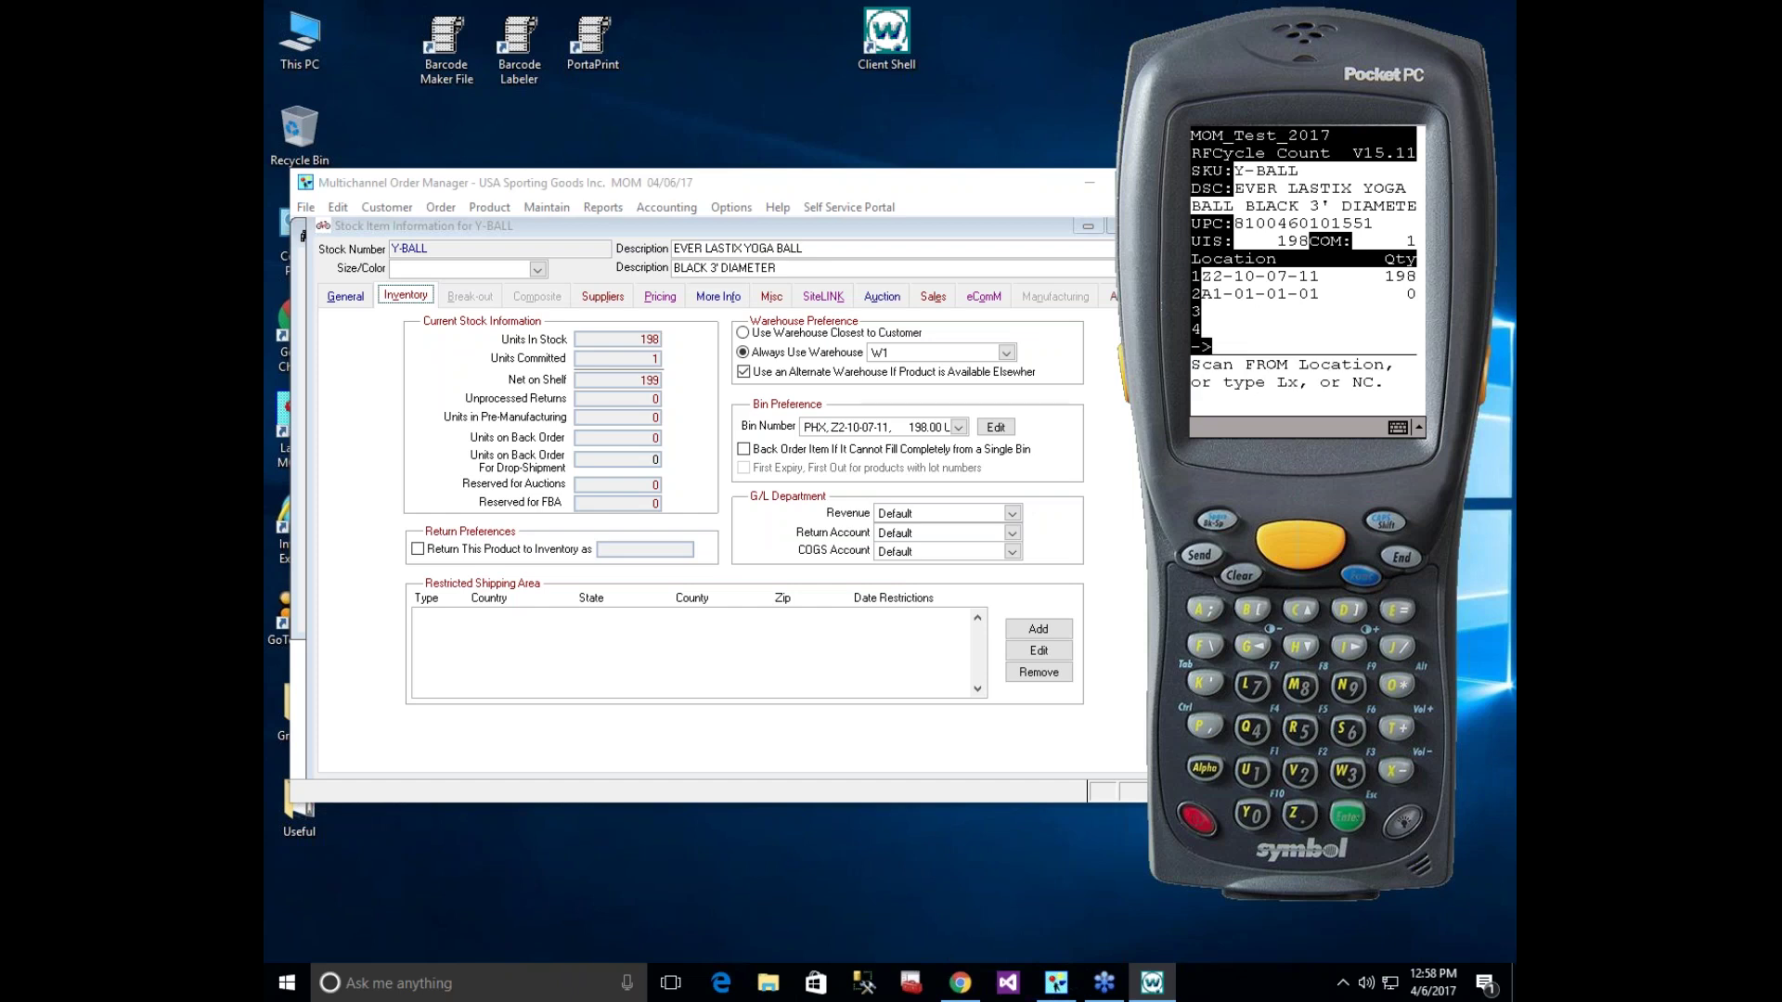
pyautogui.write('11')
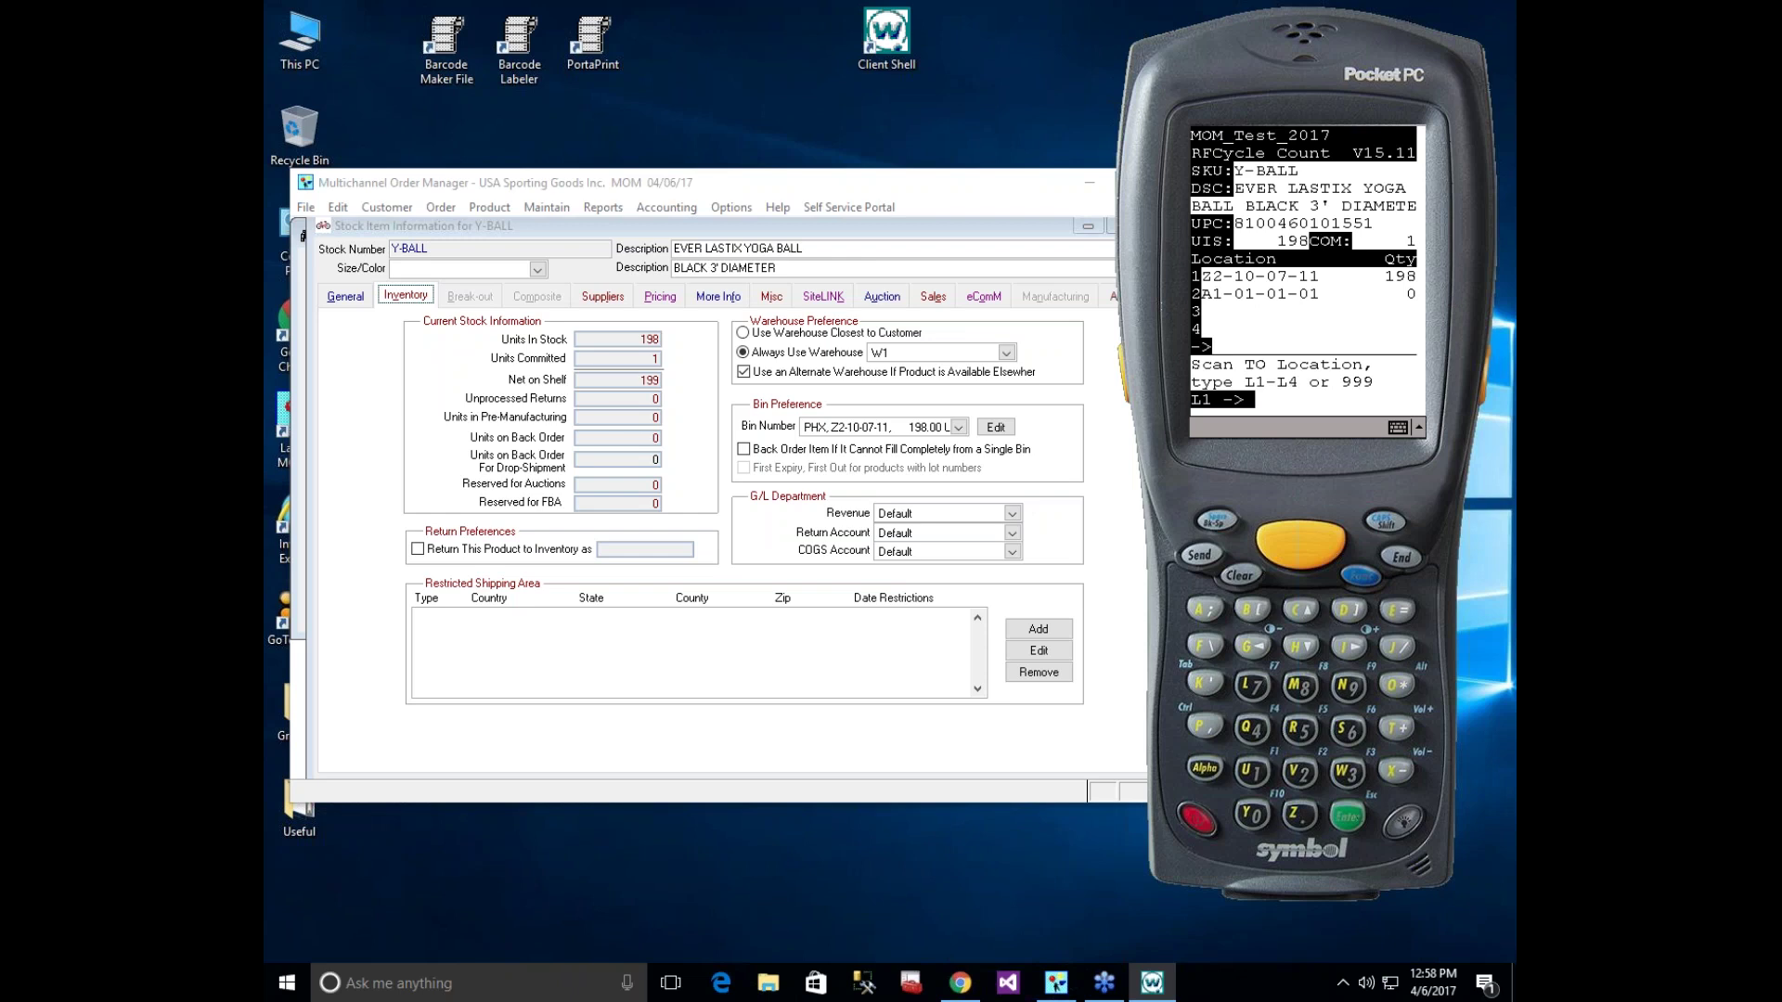
pyautogui.write('12')
pyautogui.press('Return')
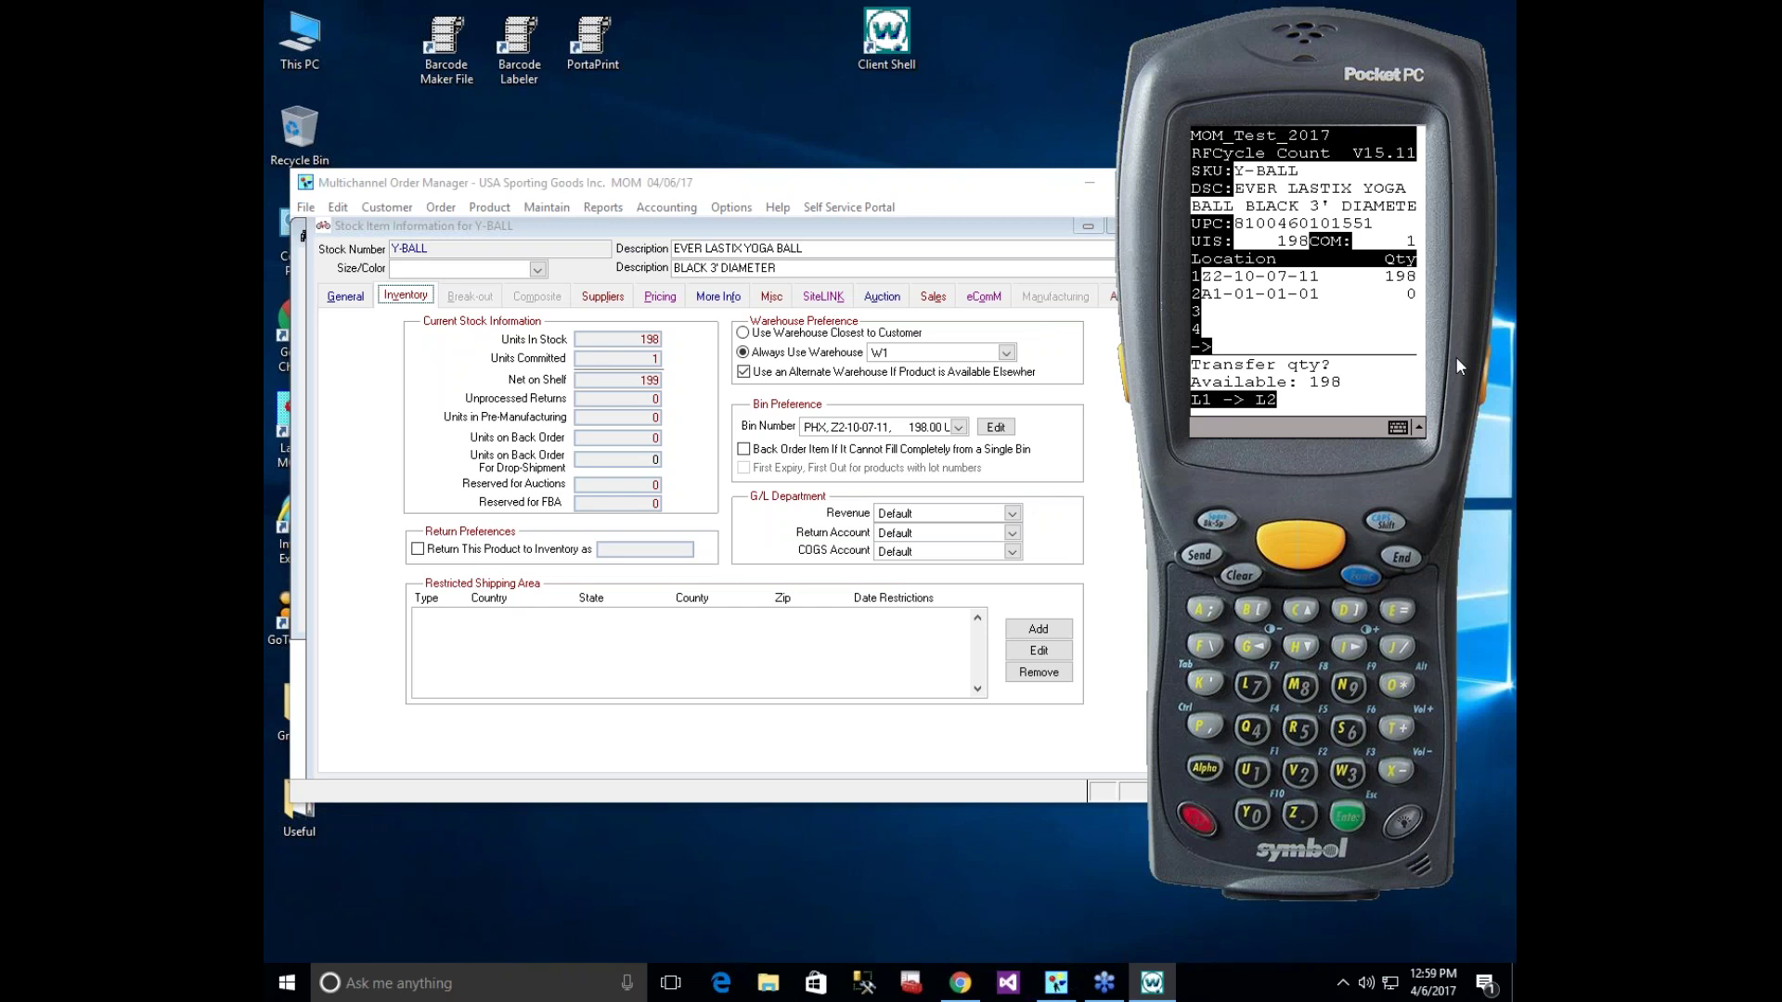
pyautogui.write('25')
pyautogui.press('Return')
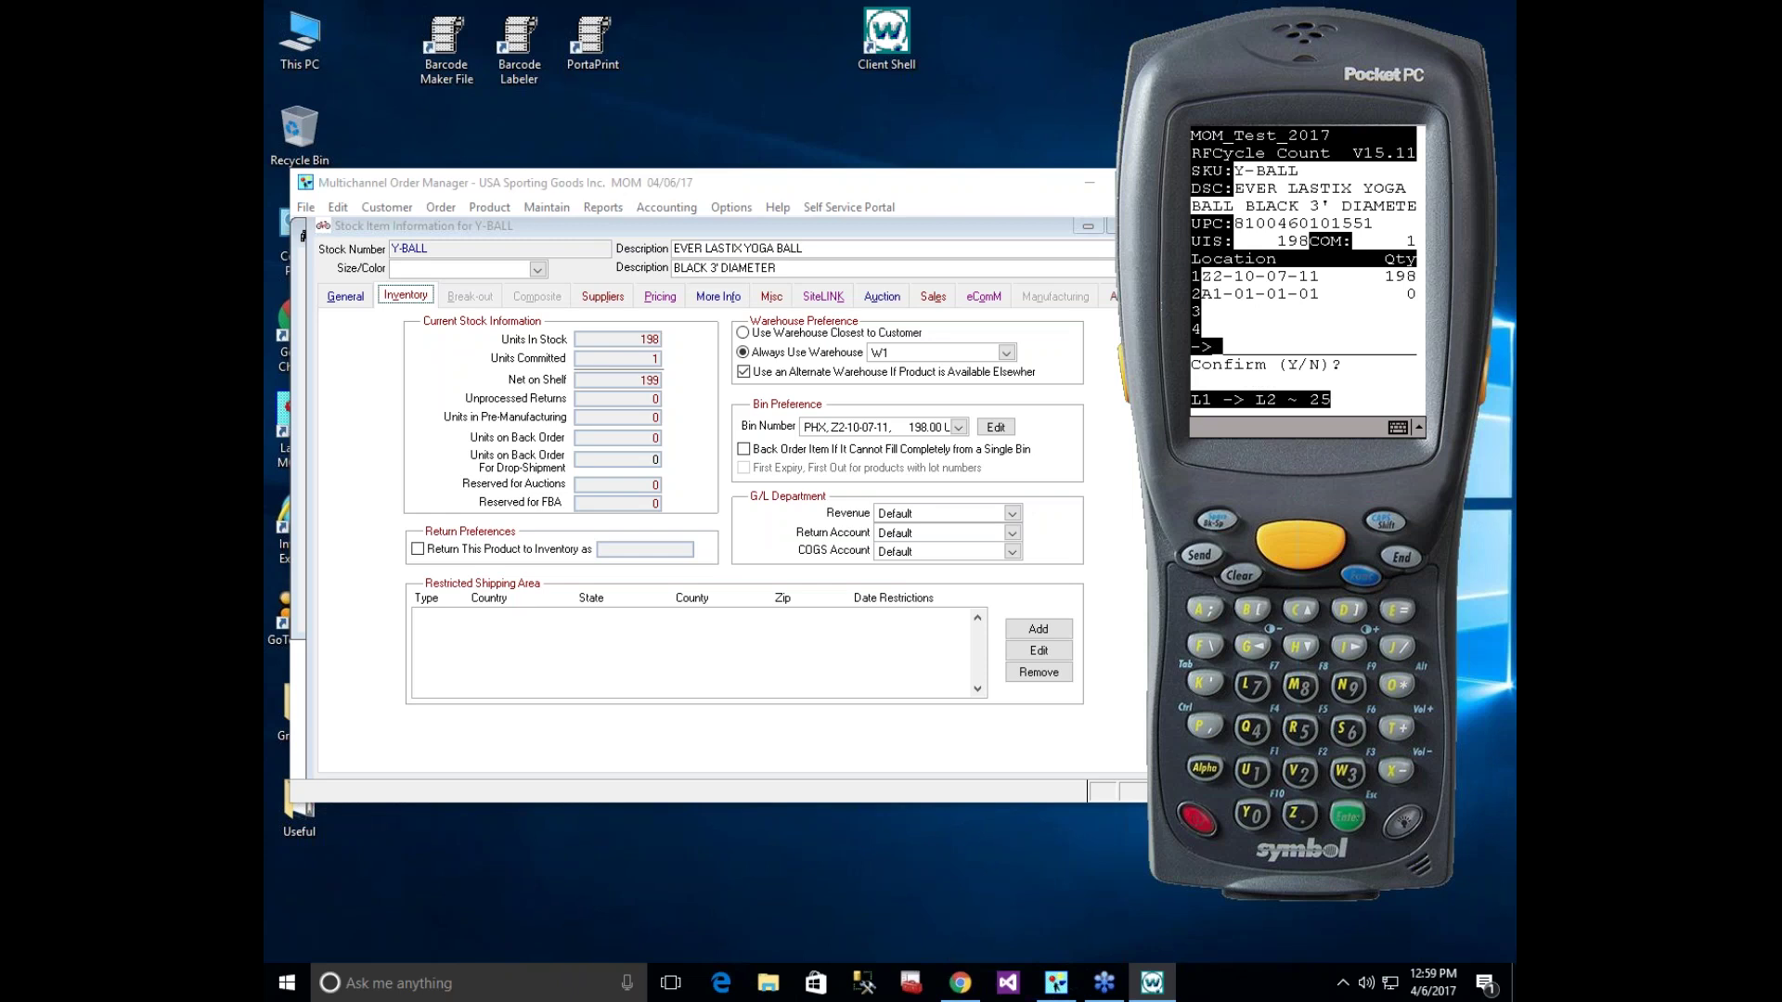
pyautogui.write('y')
pyautogui.press('Return')
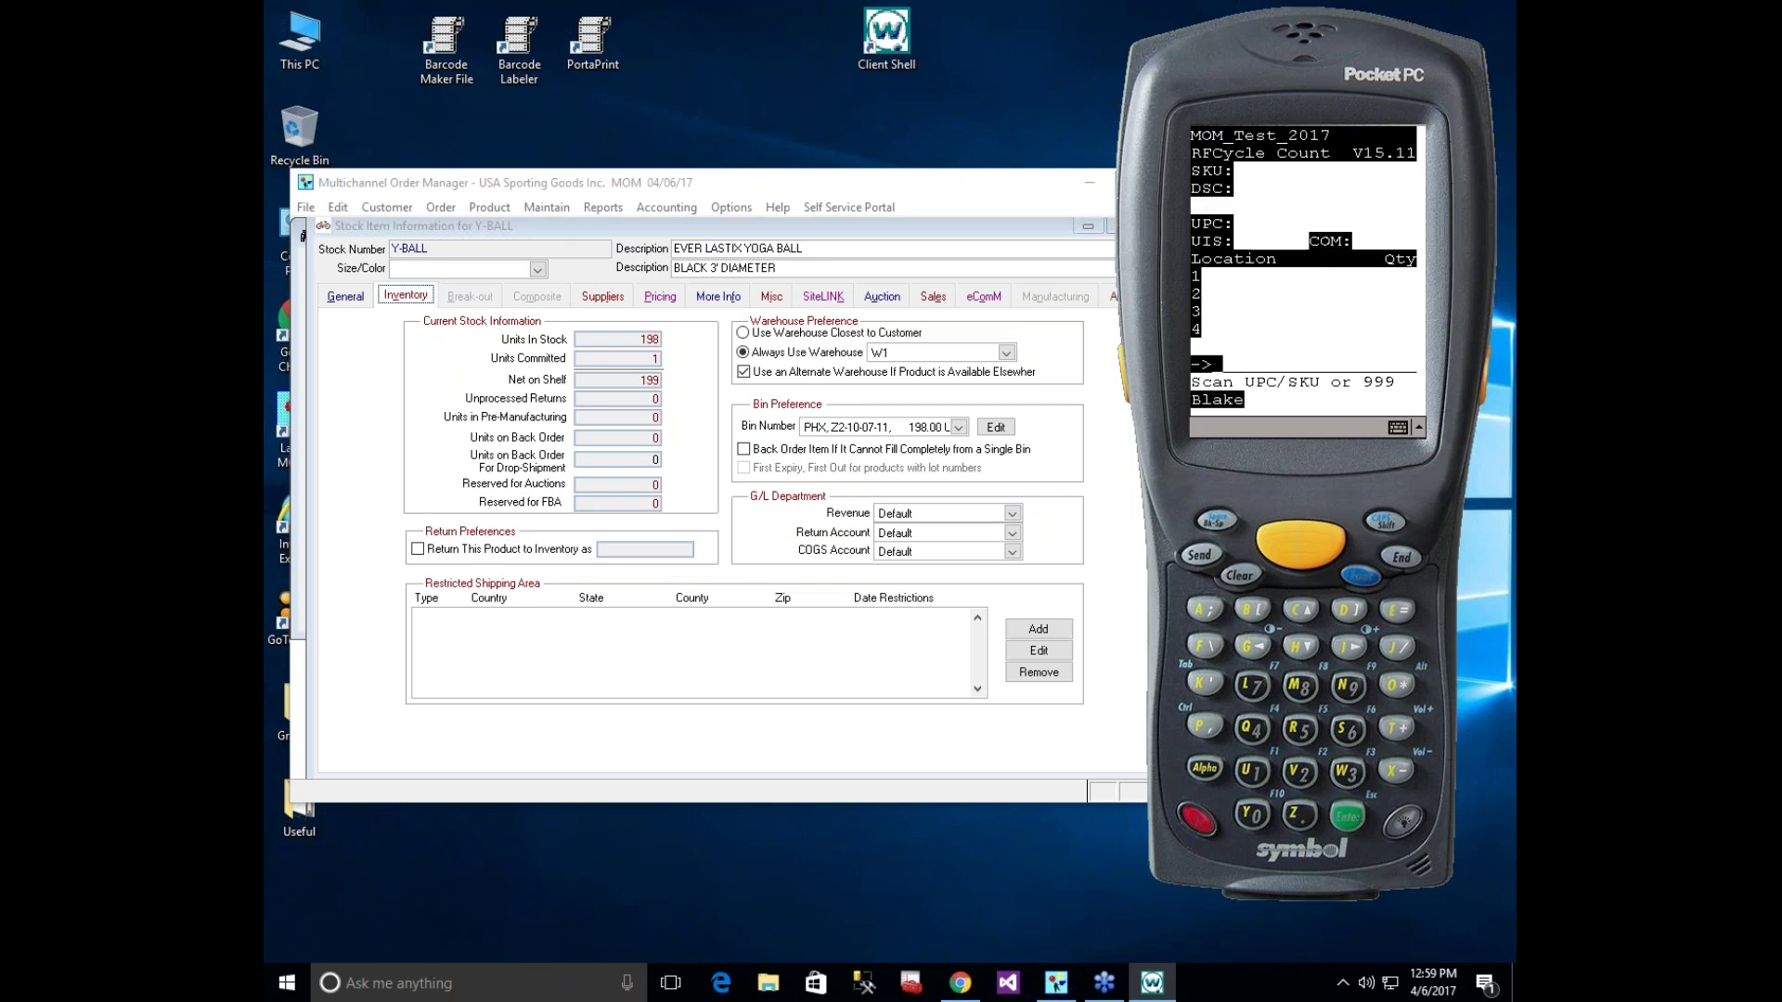
pyautogui.write('Y-BALL')
pyautogui.press('Return')
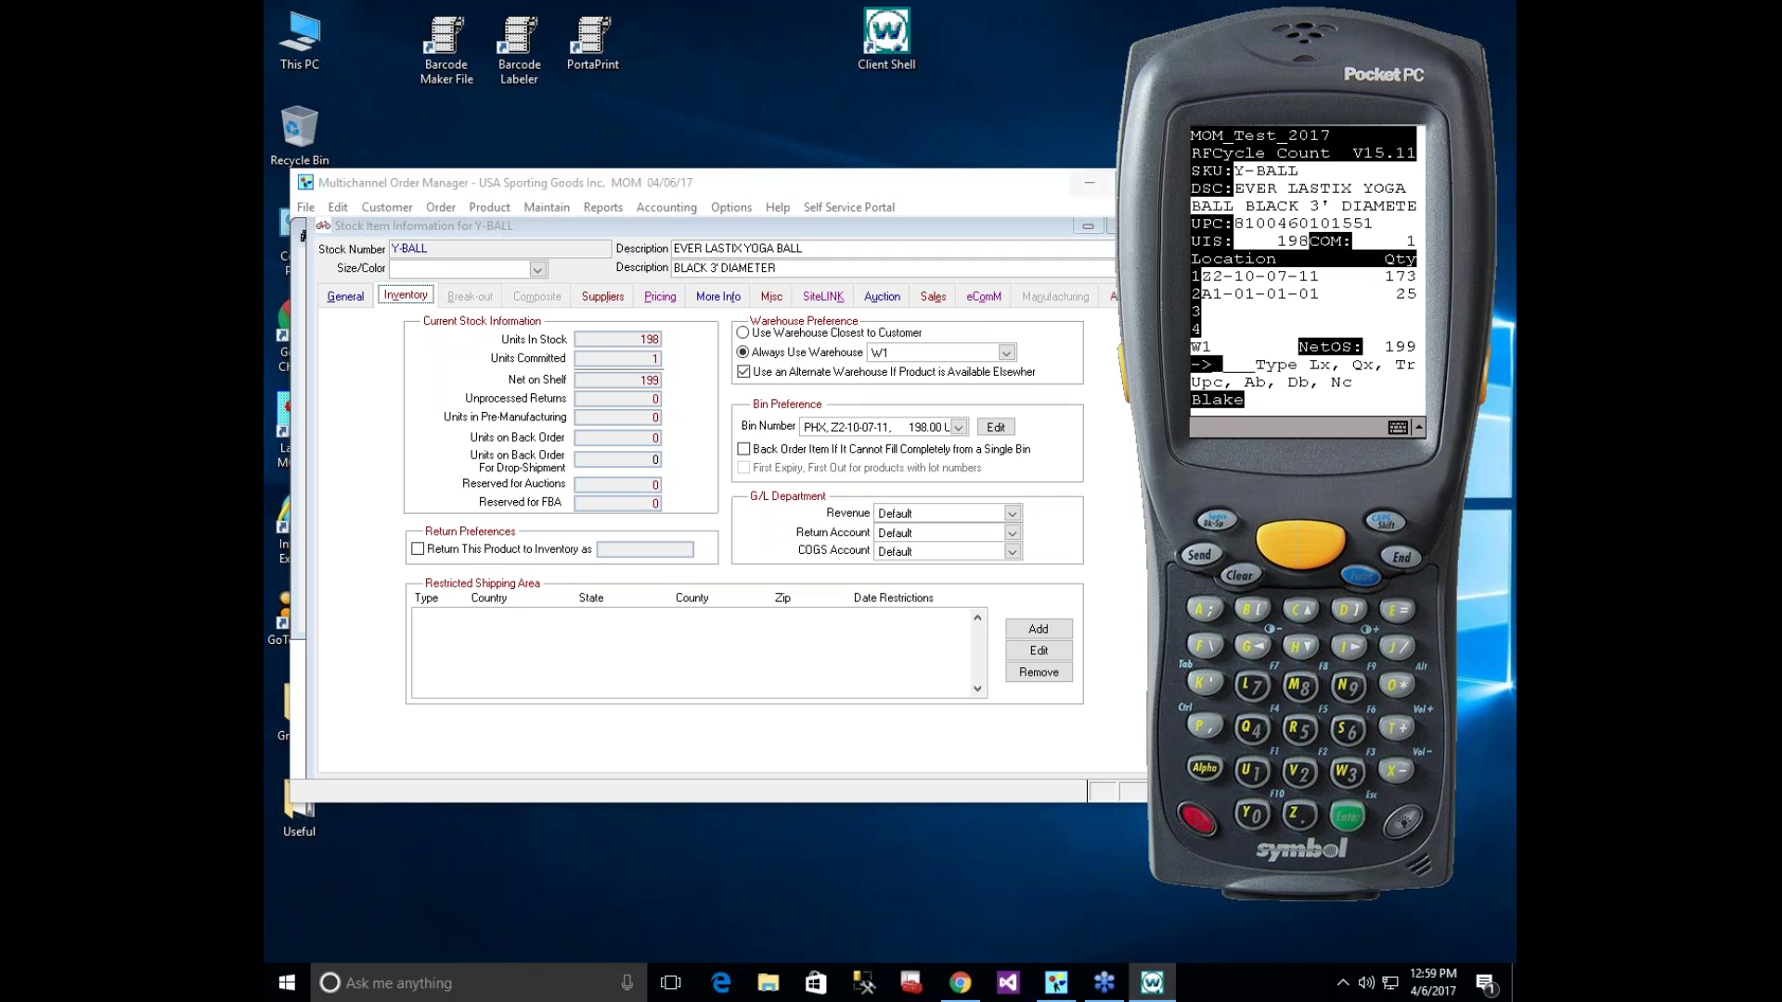
# Reload the Y-BALL stock record and check its Inventory bin list shows Z2-10-07-11 at 173.
pyautogui.click(813, 193)
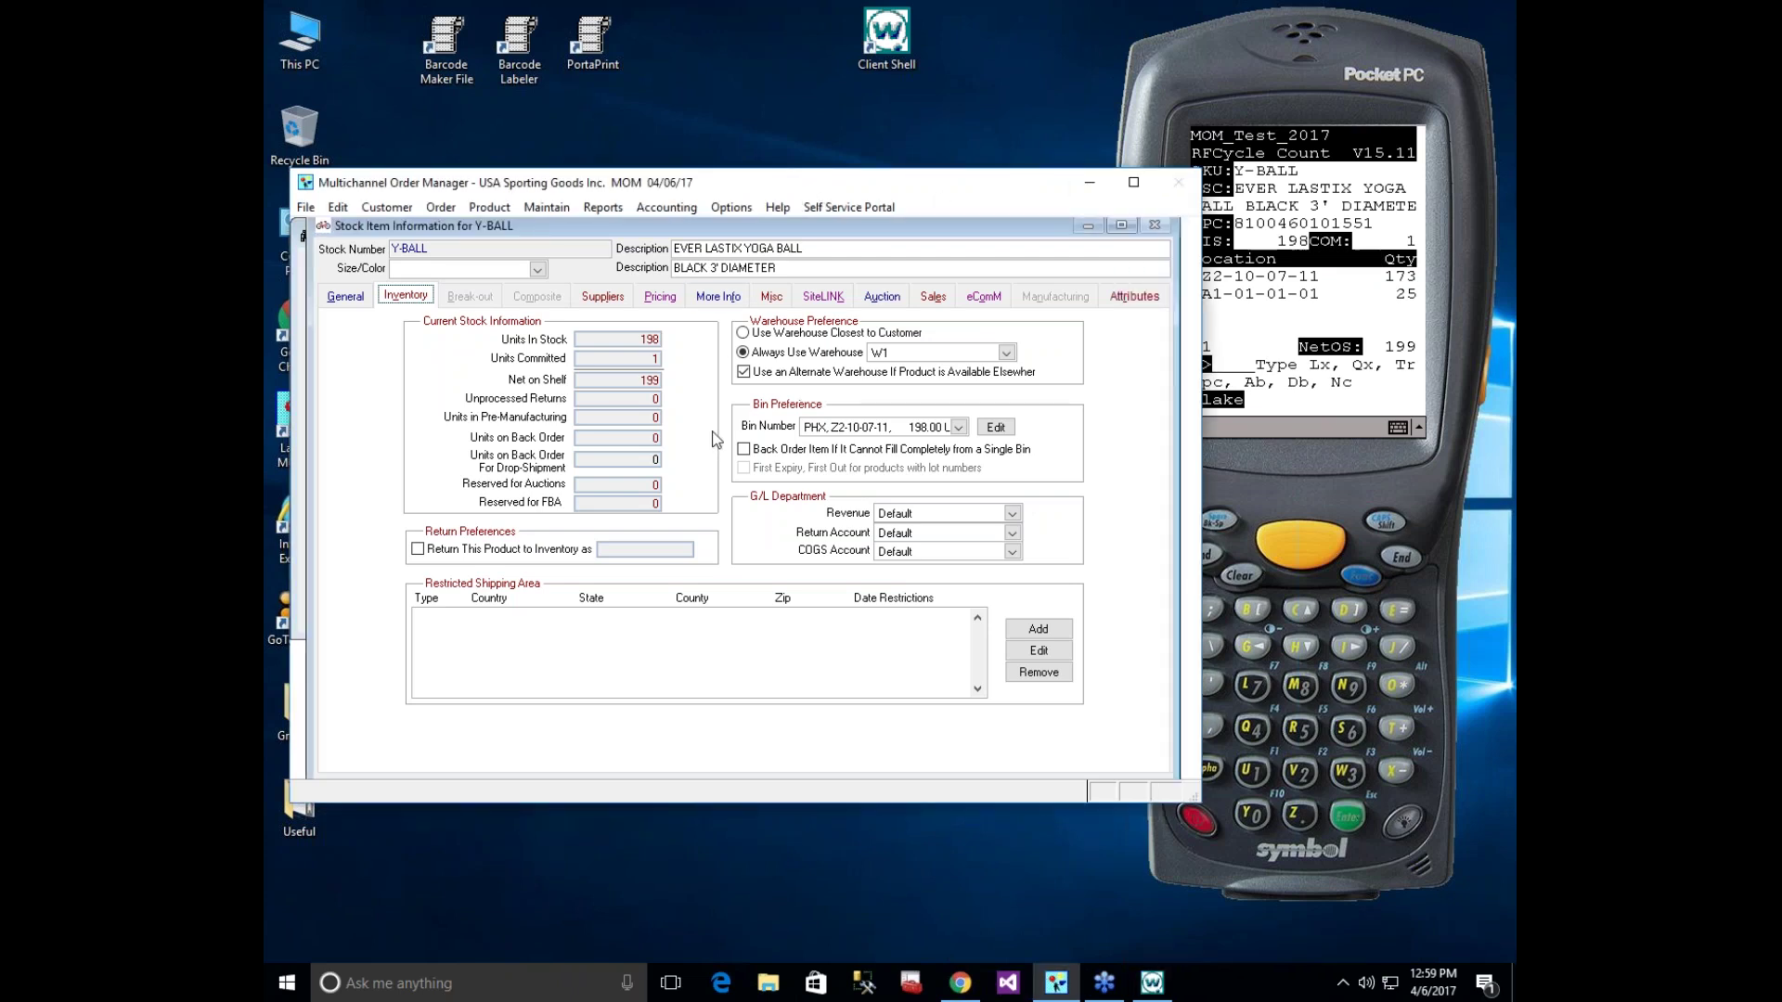
pyautogui.click(860, 560)
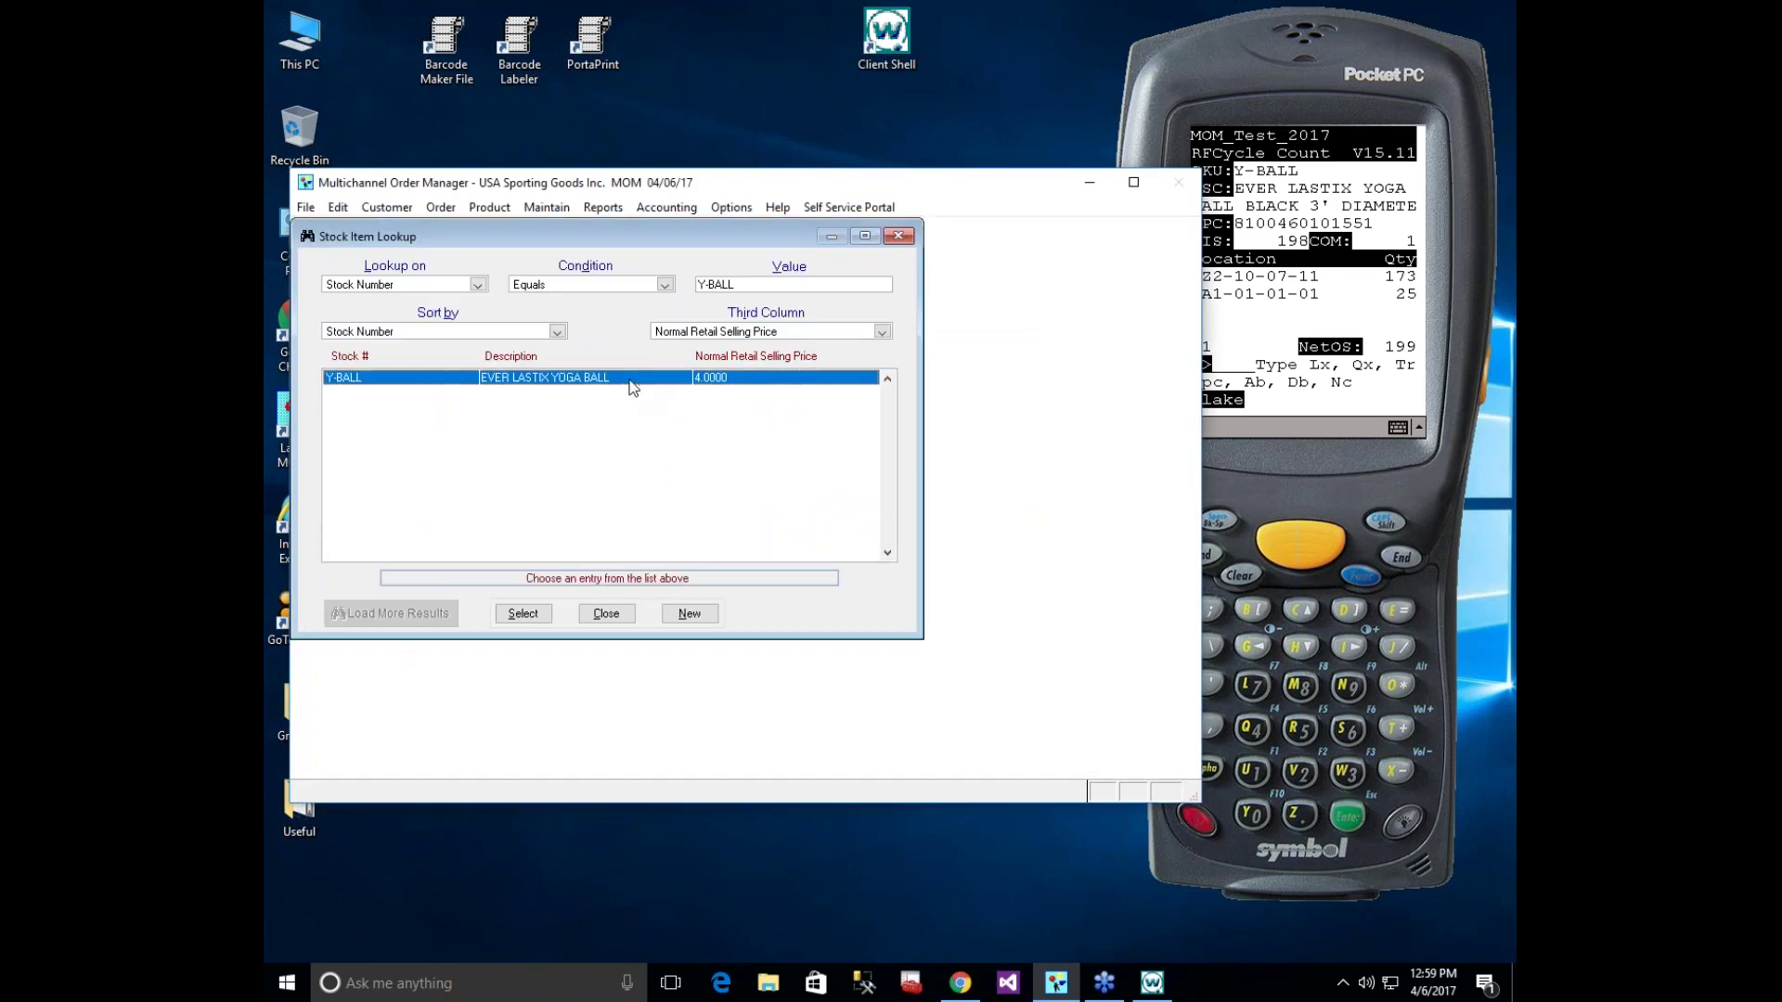
pyautogui.doubleClick(631, 379)
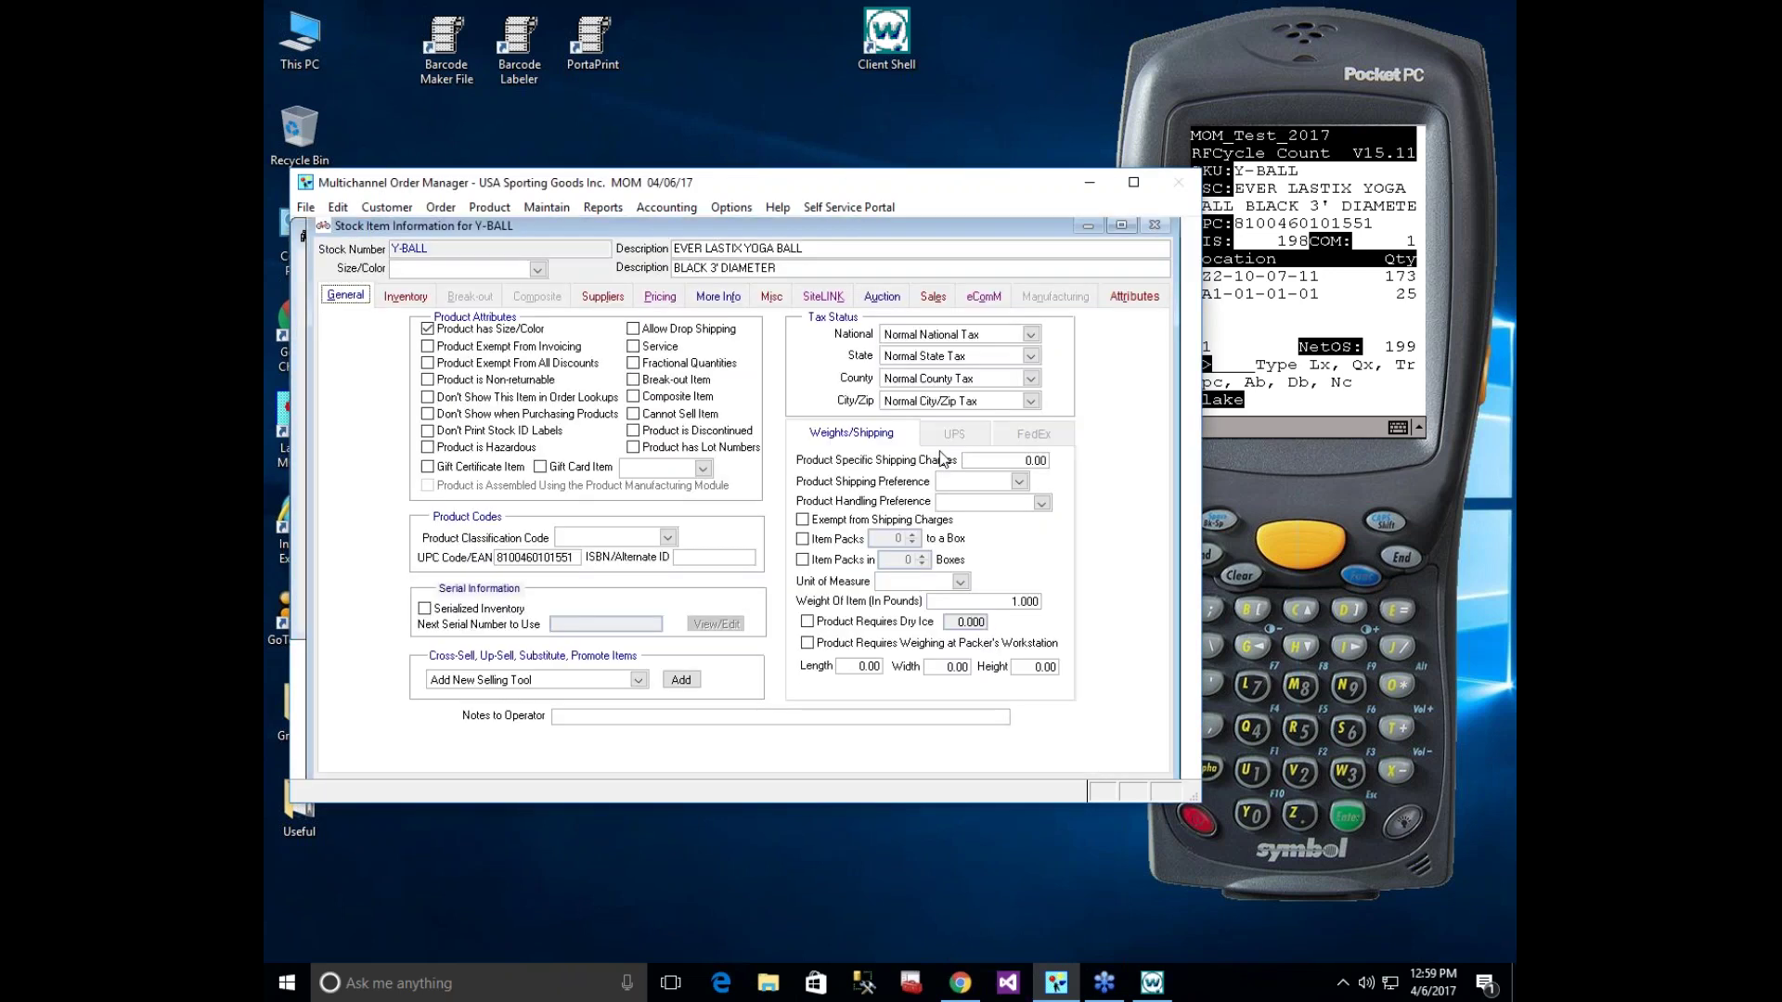
pyautogui.click(405, 296)
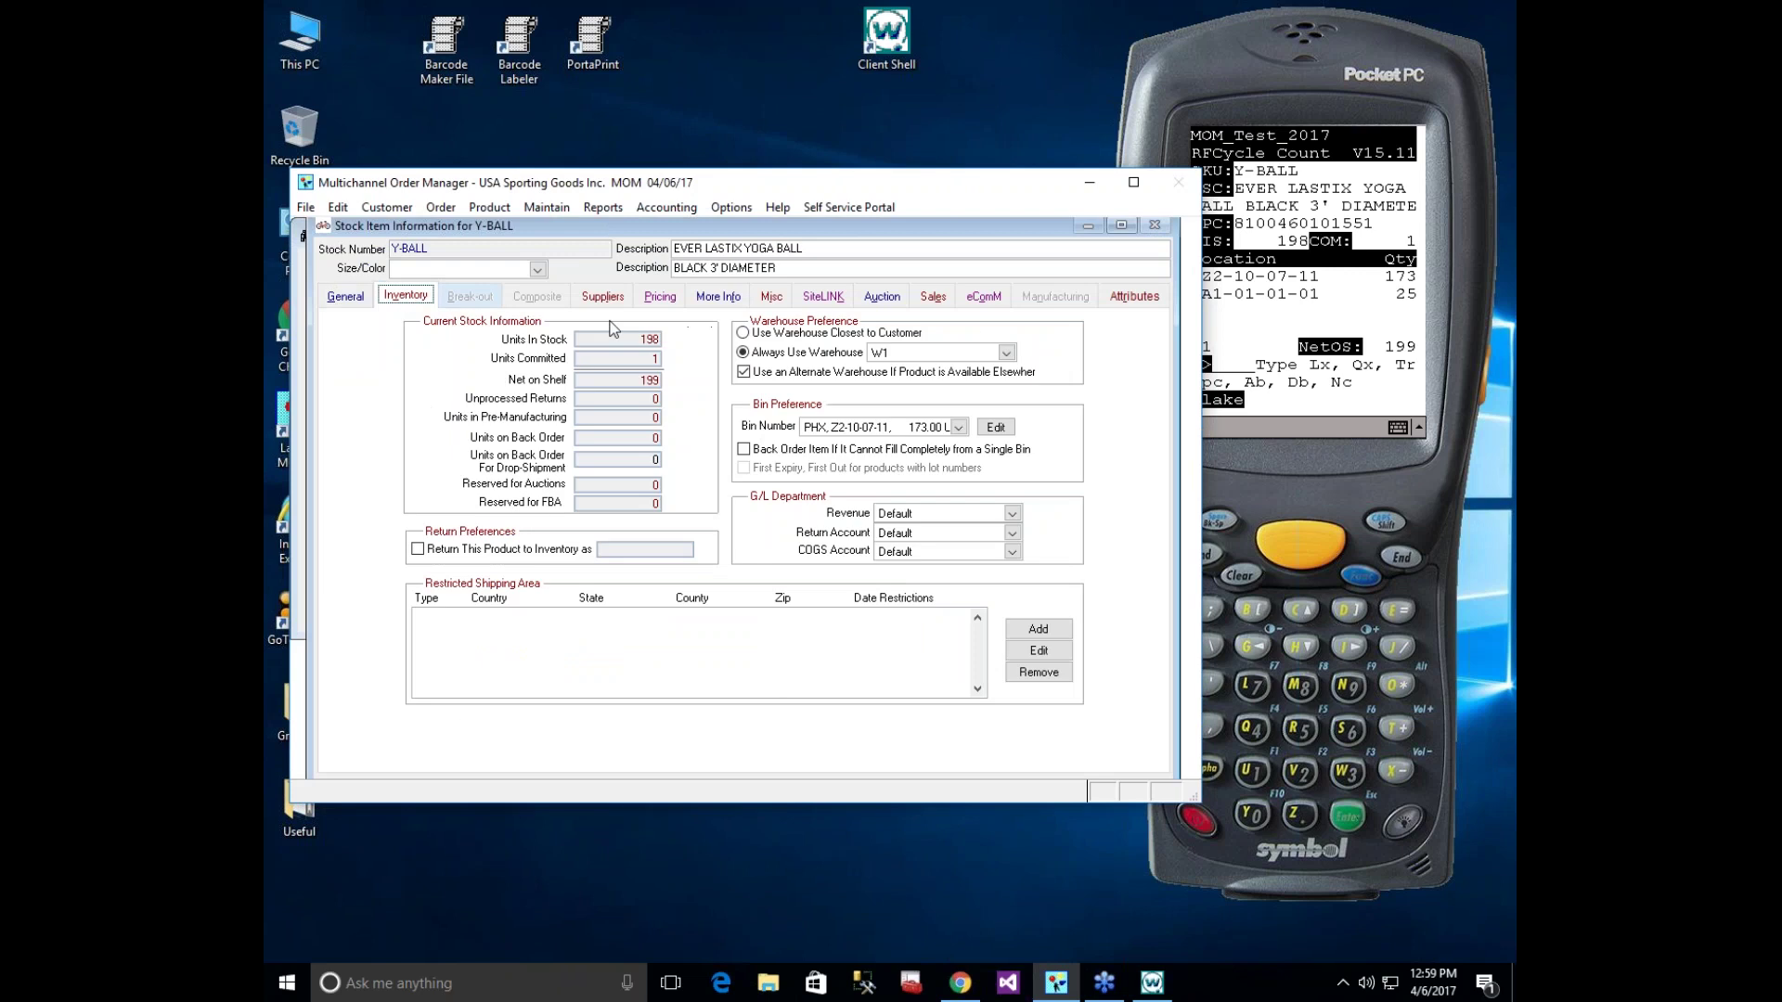
pyautogui.click(959, 427)
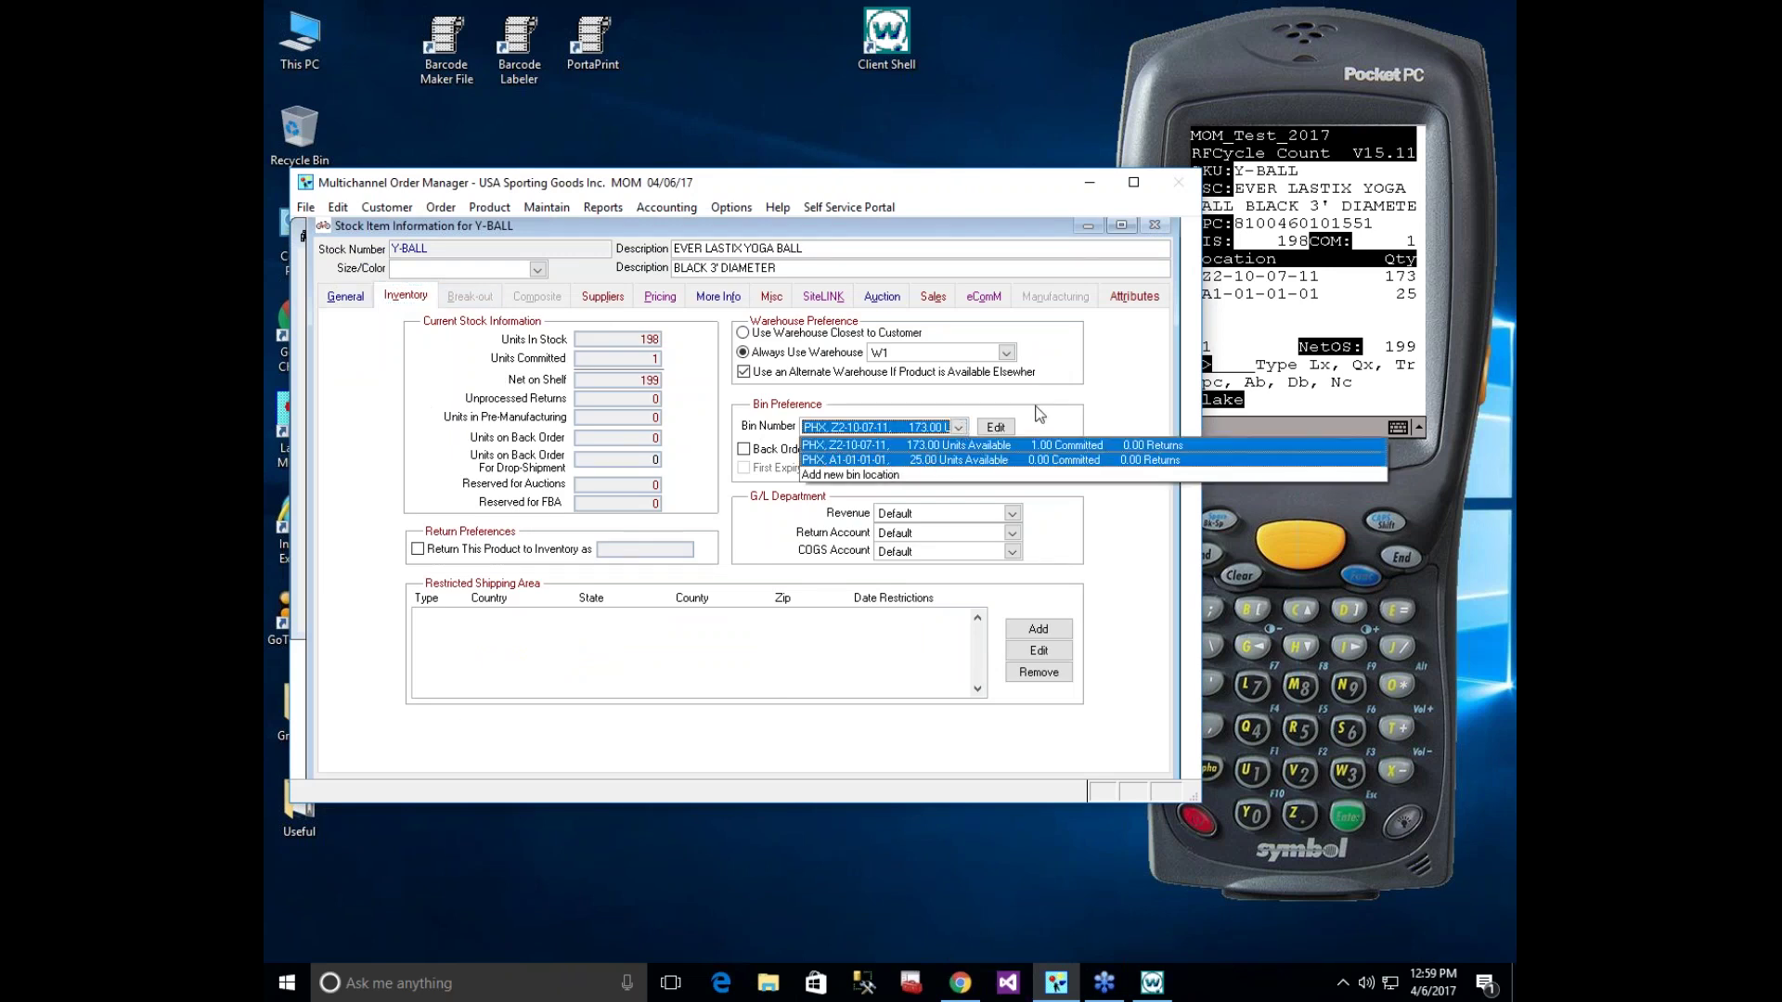
pyautogui.click(1104, 353)
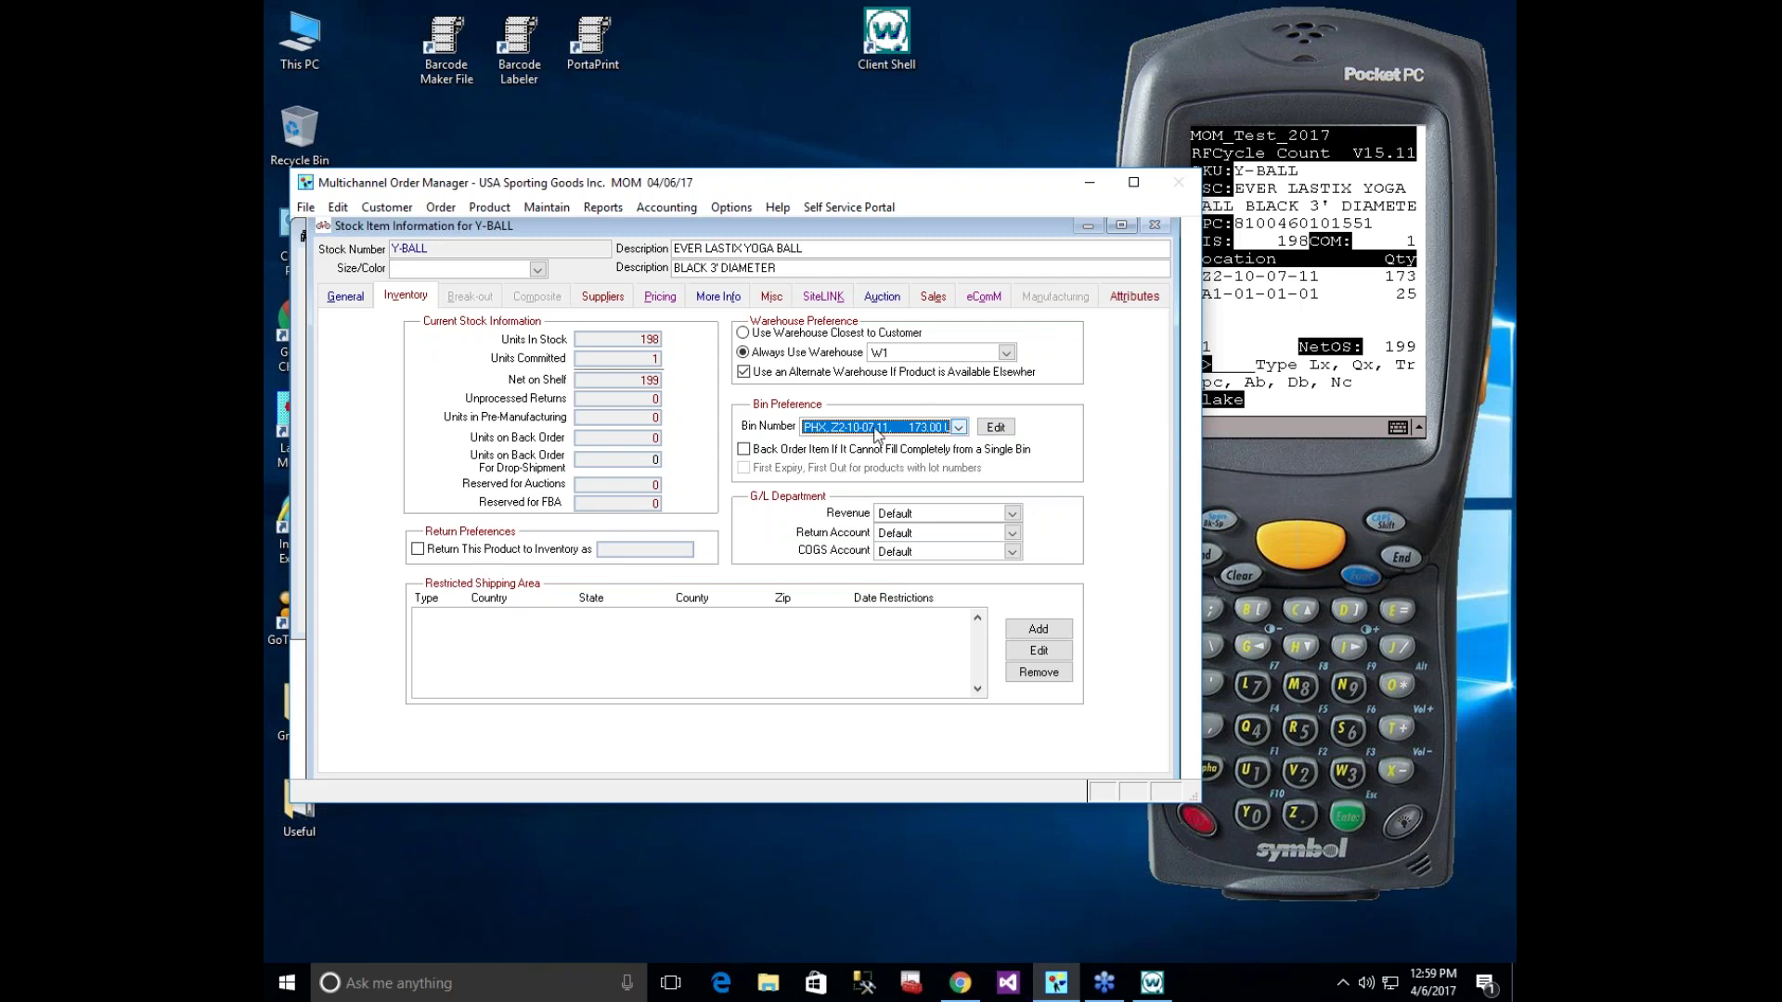
pyautogui.click(1154, 83)
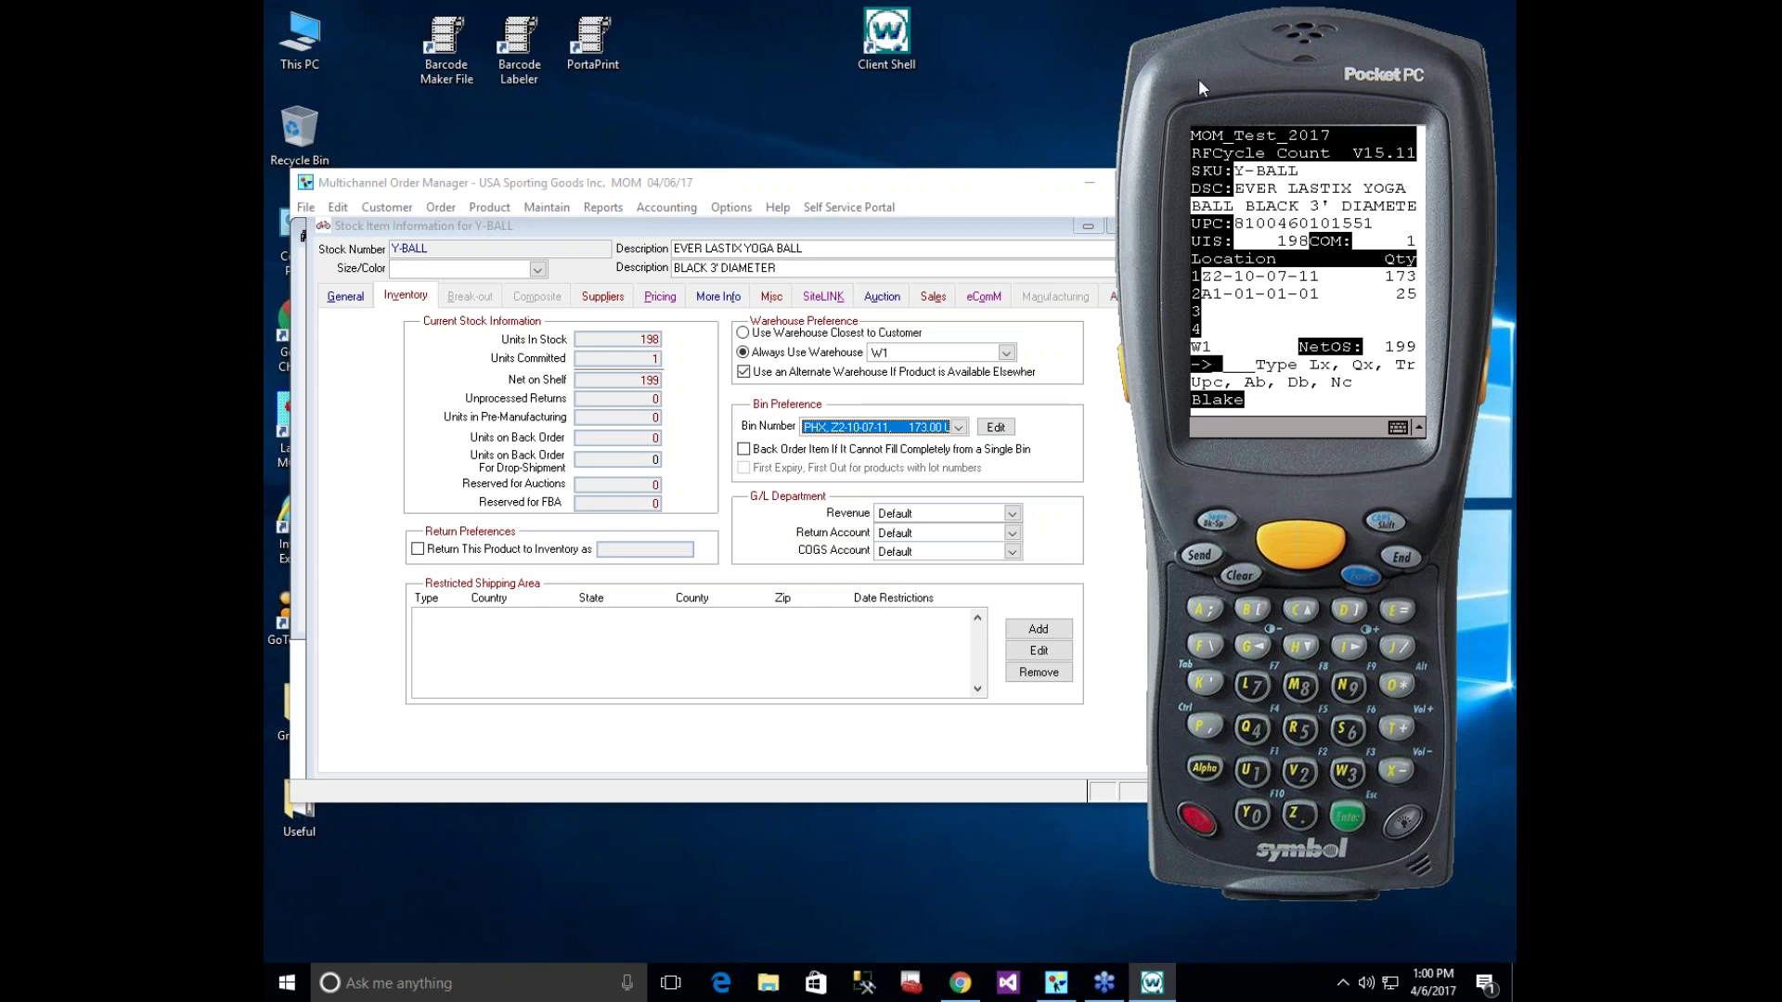
# Transfer the 25 units back from location 2 to location 1 on the handheld.
pyautogui.write('tr')
pyautogui.press('Return')
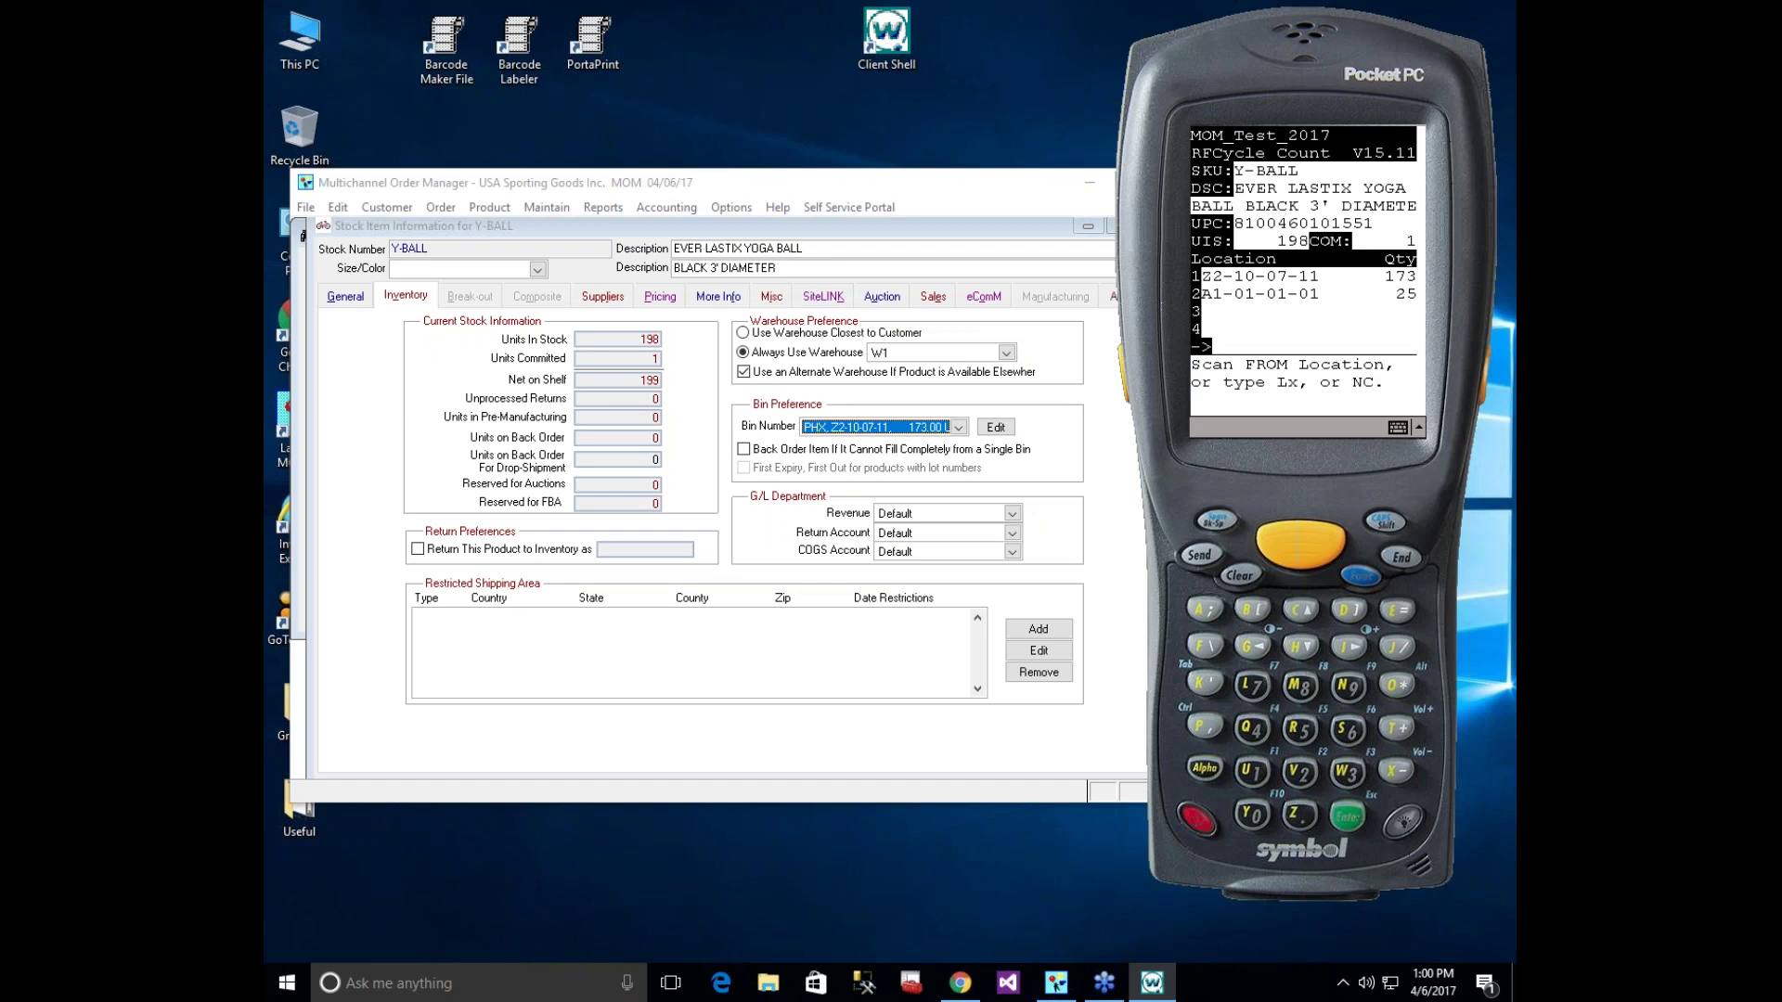
pyautogui.write('12')
pyautogui.press('Return')
pyautogui.write('l1')
pyautogui.press('Return')
pyautogui.write('25')
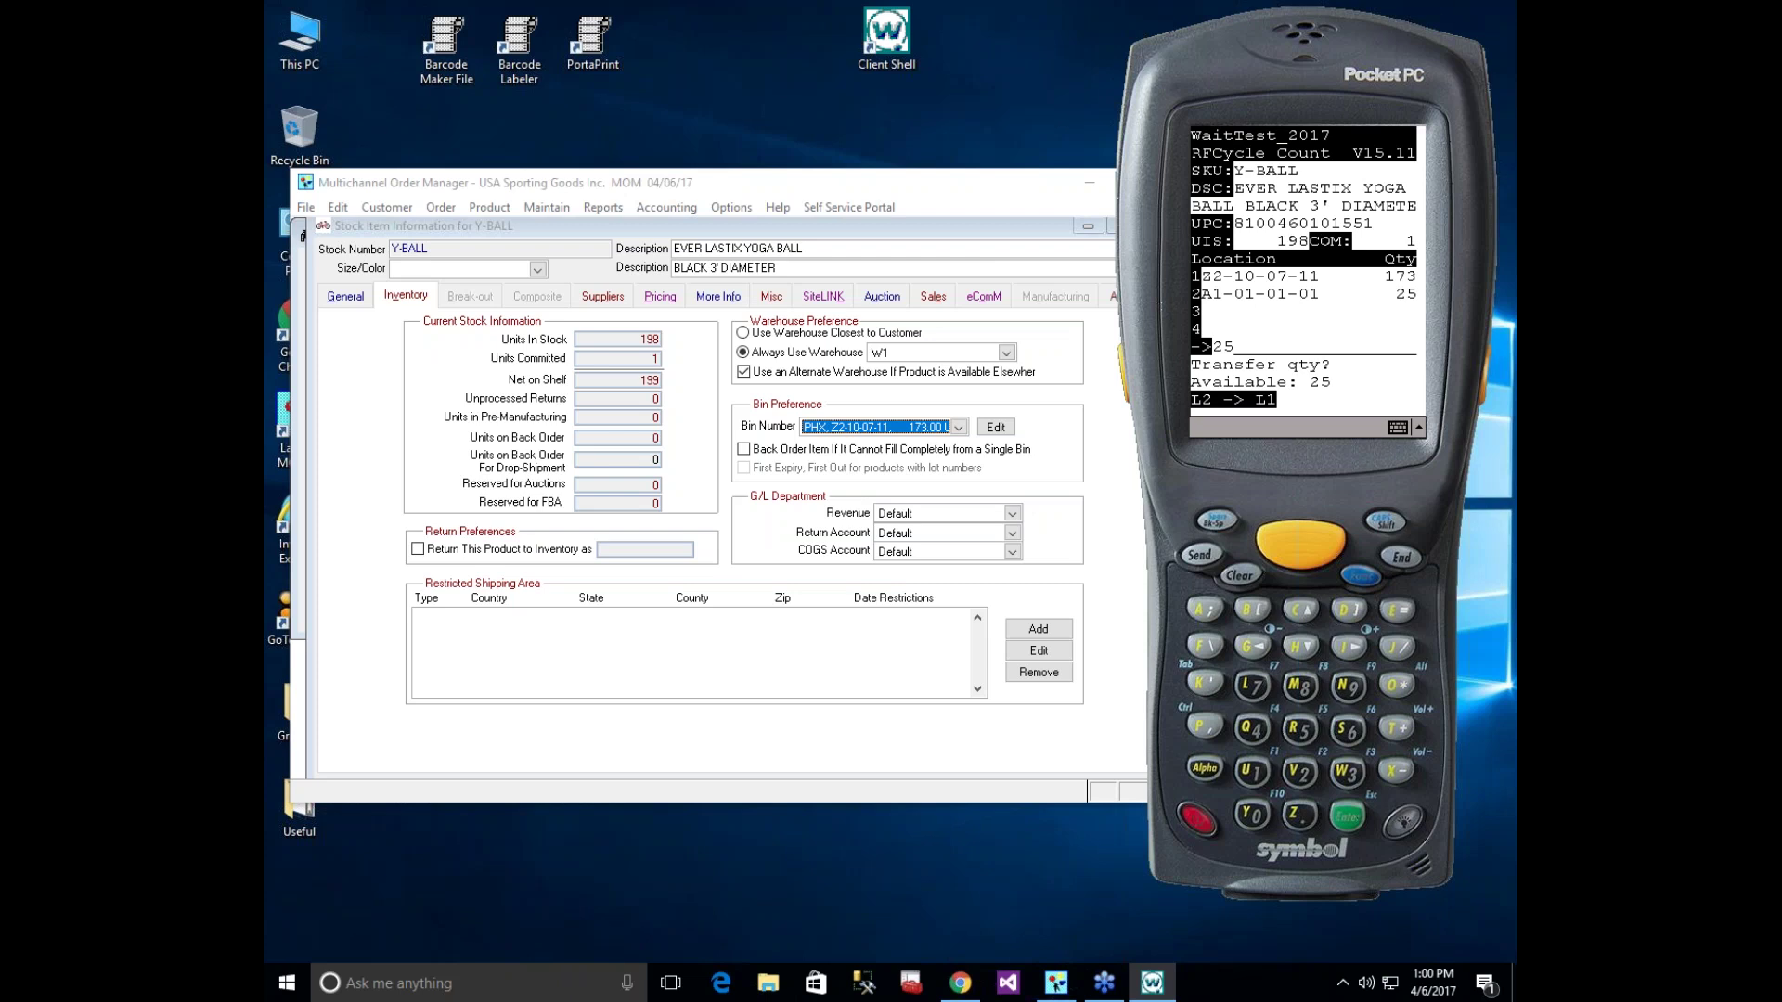
pyautogui.press('Return')
pyautogui.write('y')
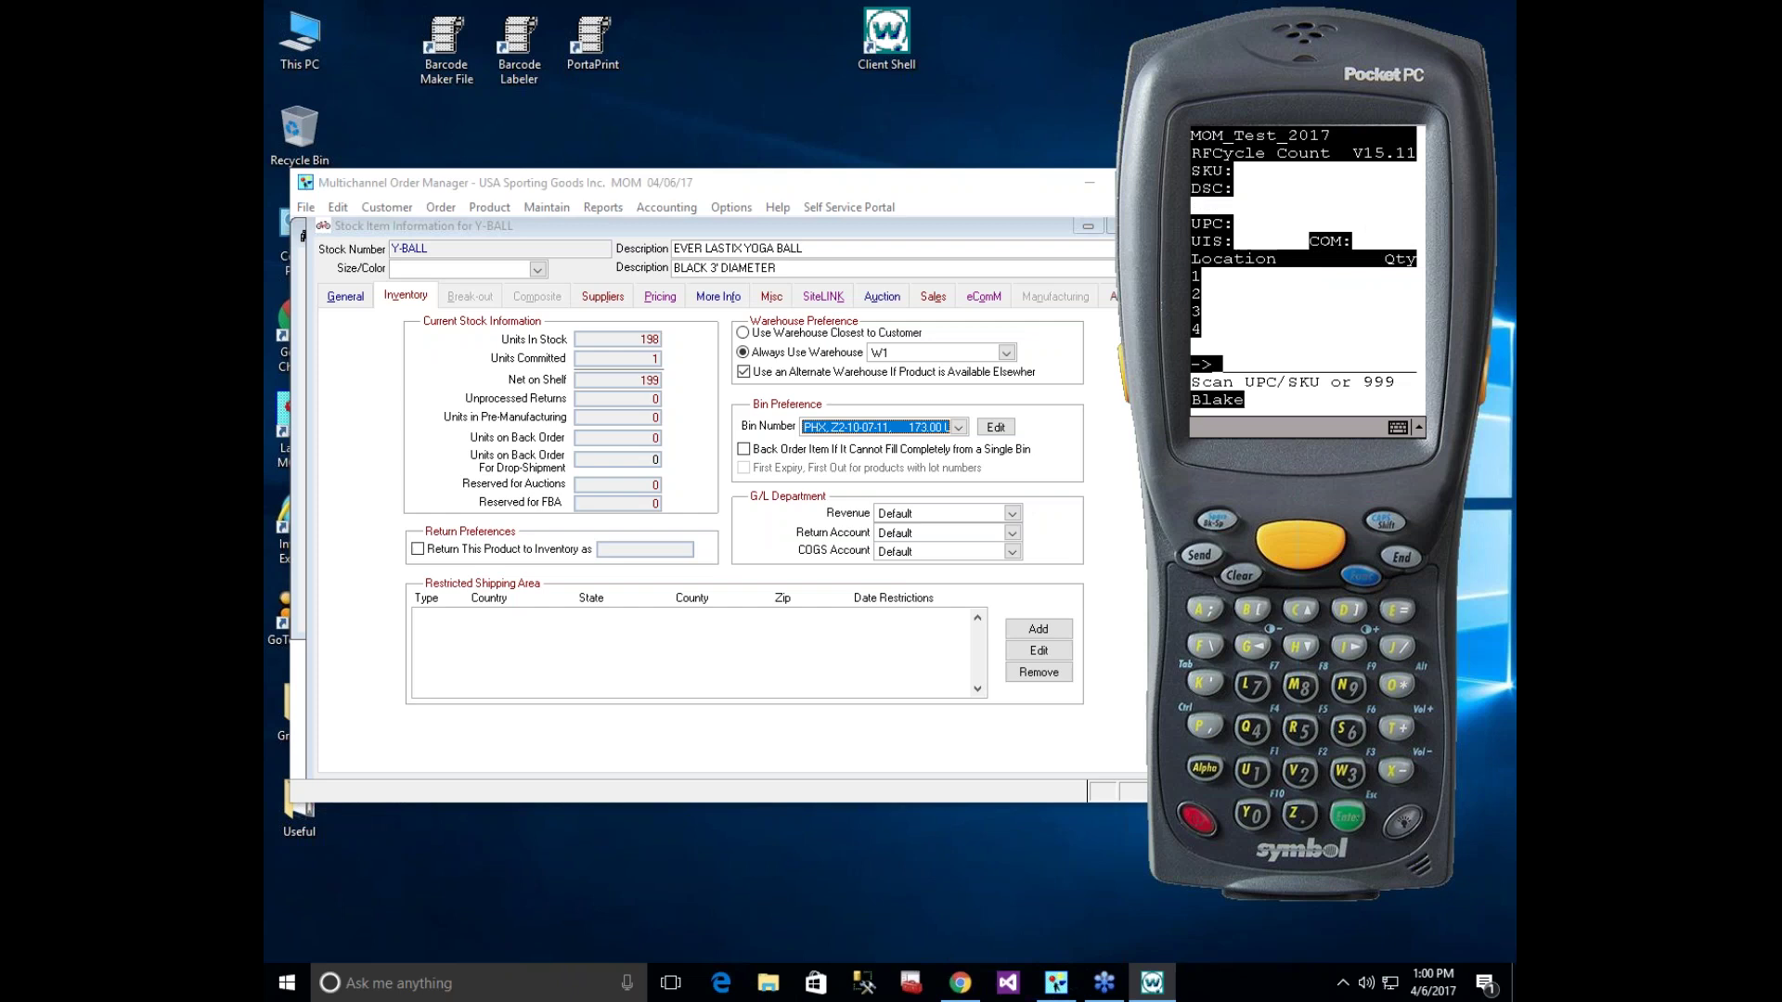
pyautogui.write('836445004057')
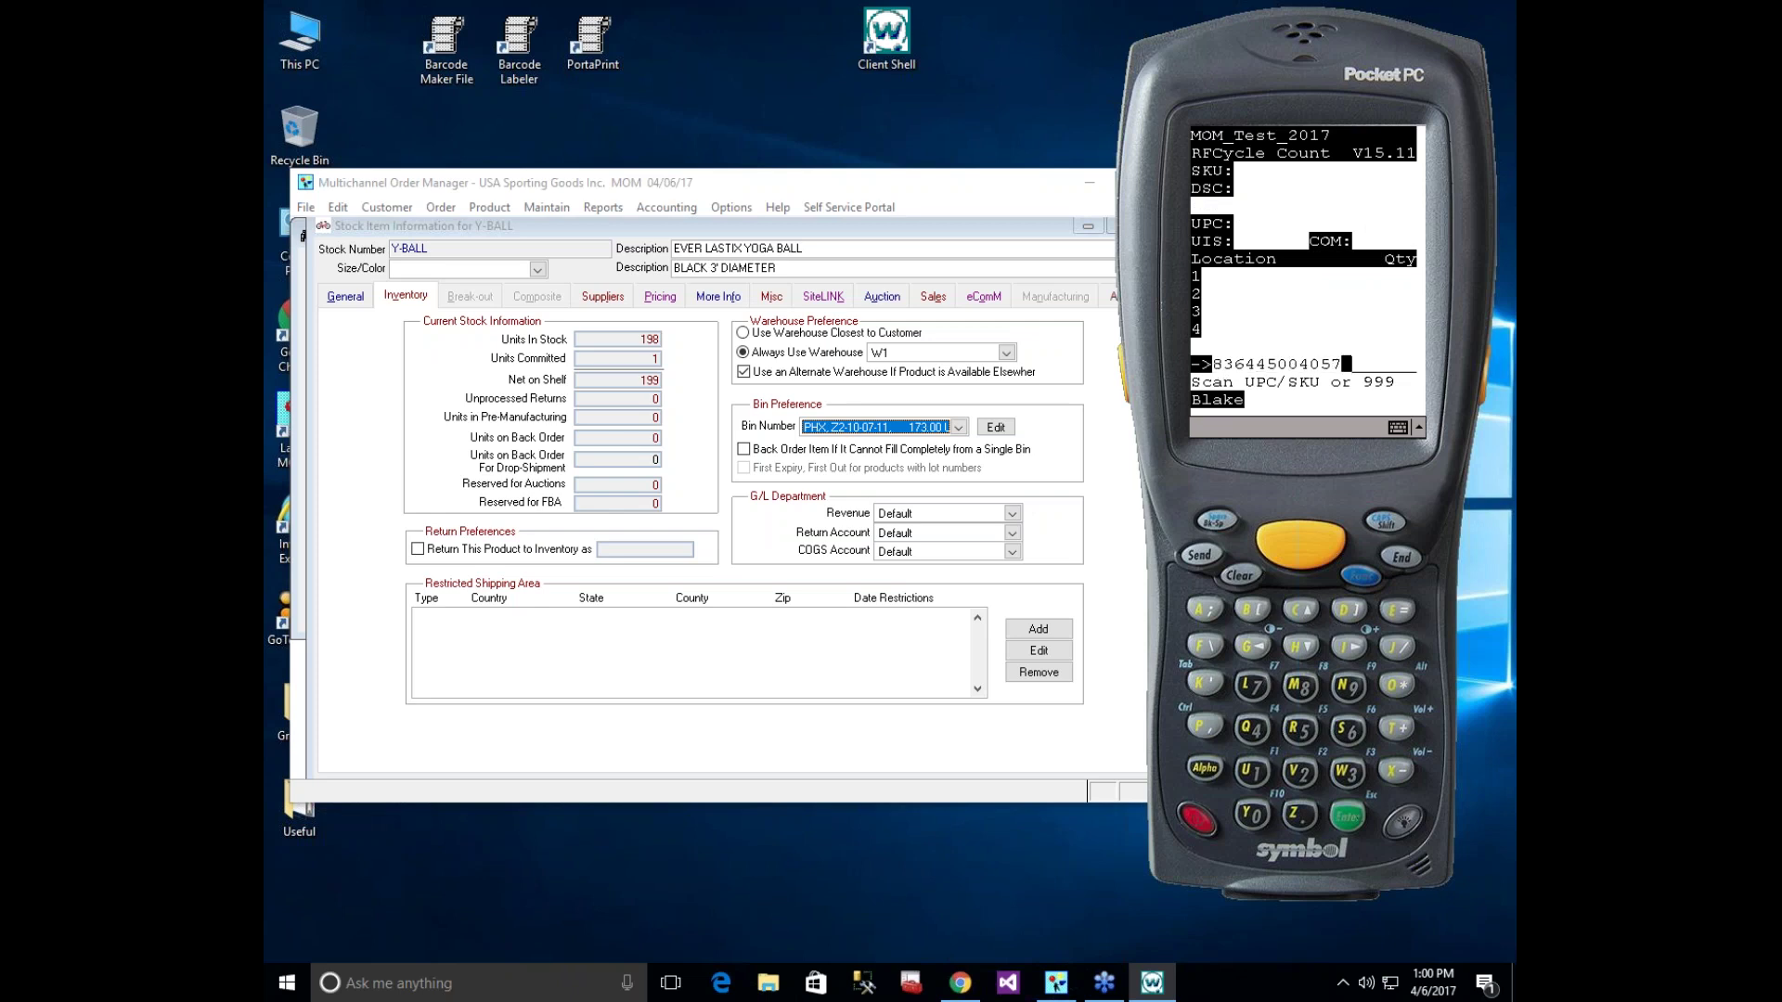
pyautogui.press('Return')
pyautogui.write('nc')
pyautogui.press('Return')
pyautogui.write('8100460101551')
pyautogui.press('Return')
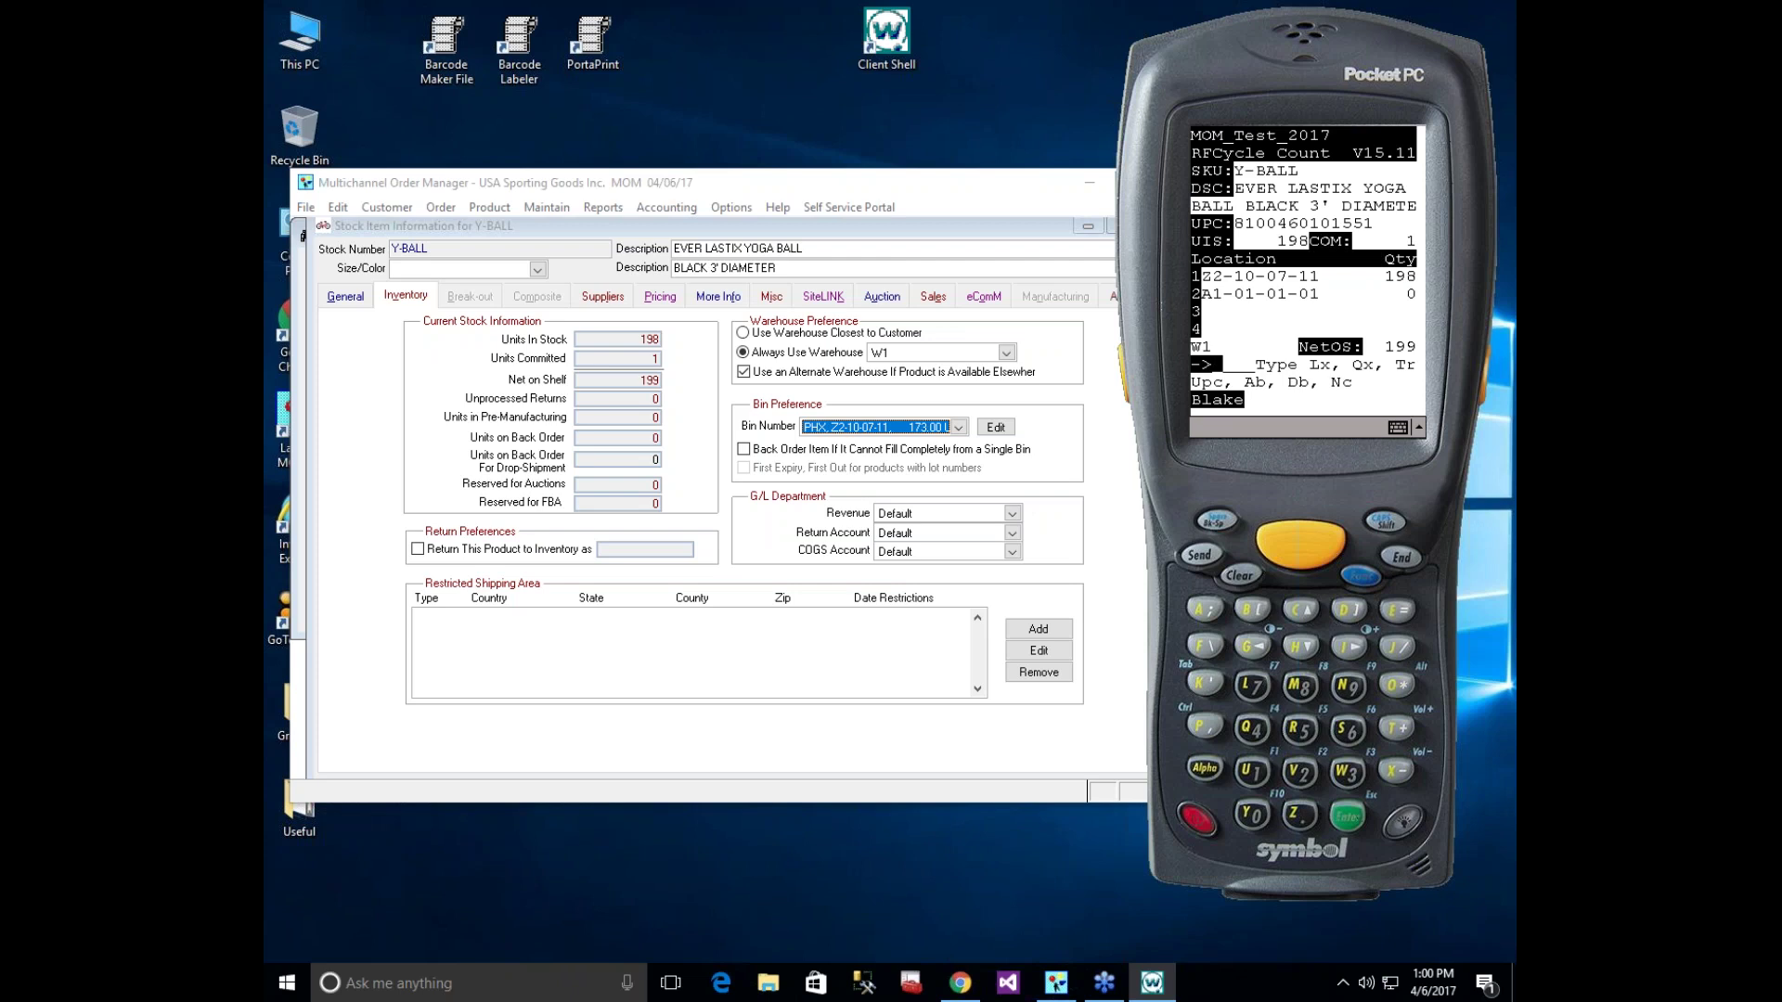
pyautogui.write('db')
# Leave the item unchanged, exit the count with 999, and sign back in with the employee number.
pyautogui.write('nc')
pyautogui.press('Return')
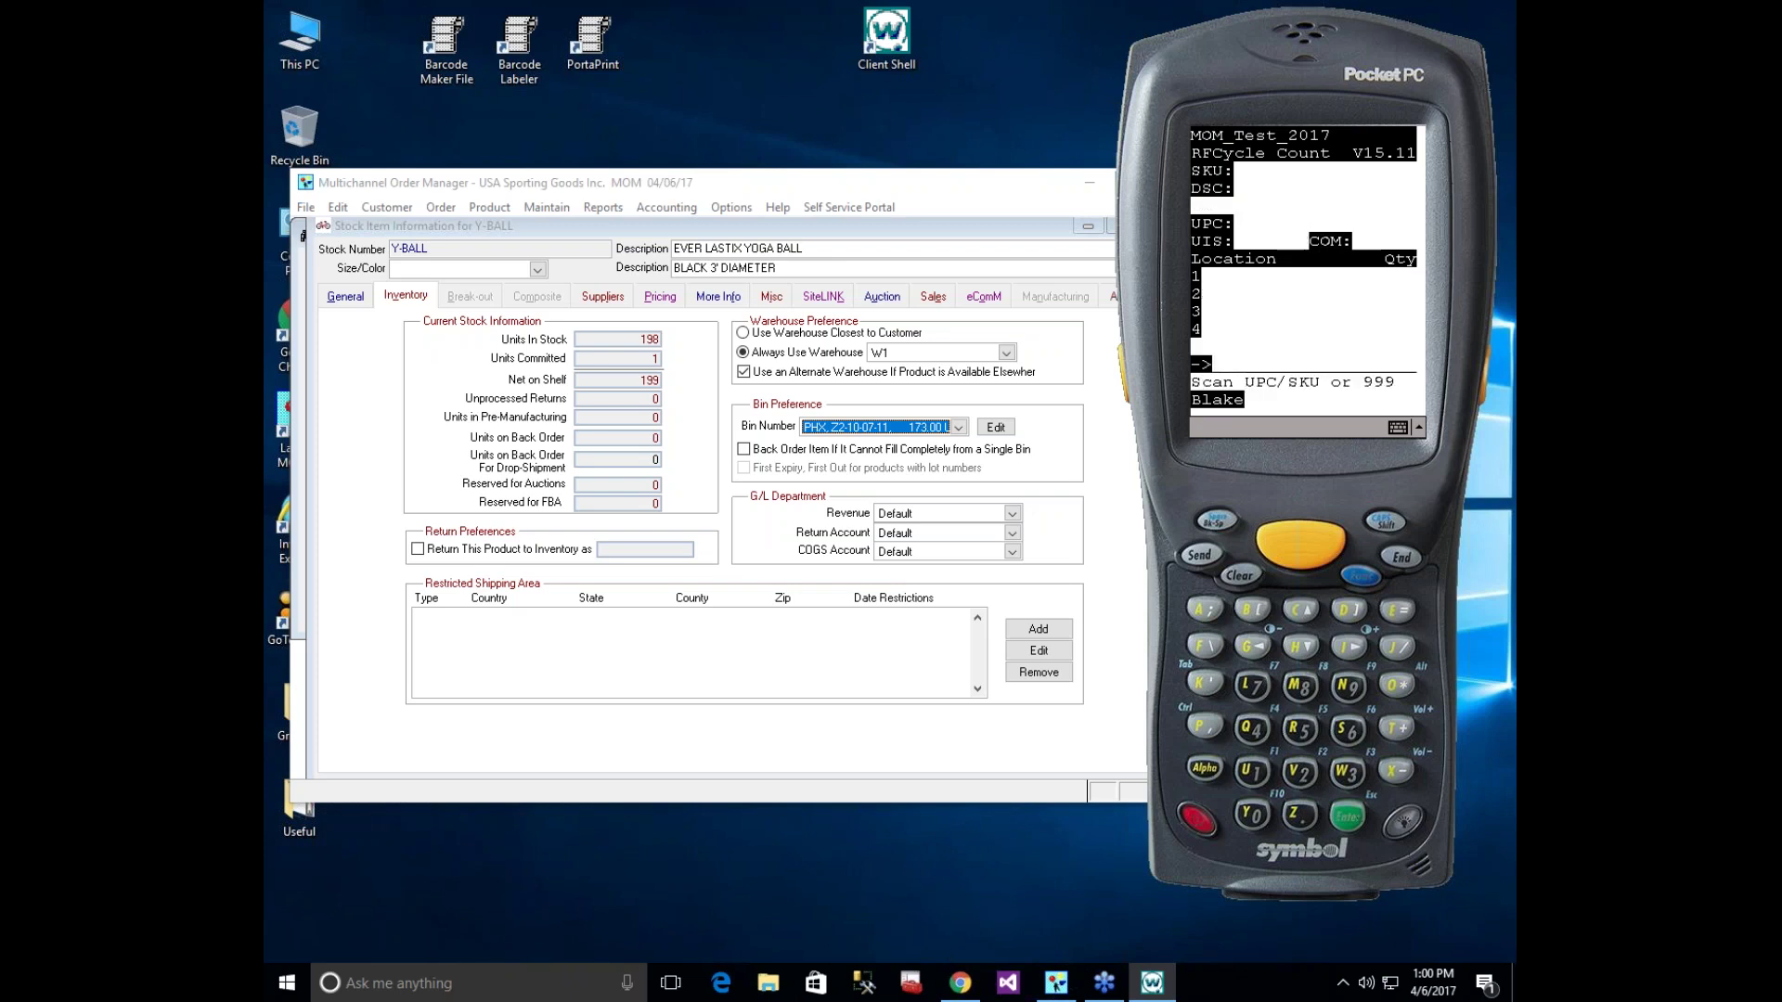
pyautogui.write('999')
pyautogui.press('Return')
pyautogui.write('99')
pyautogui.press('BackSpace')
pyautogui.press('BackSpace')
pyautogui.write('E')
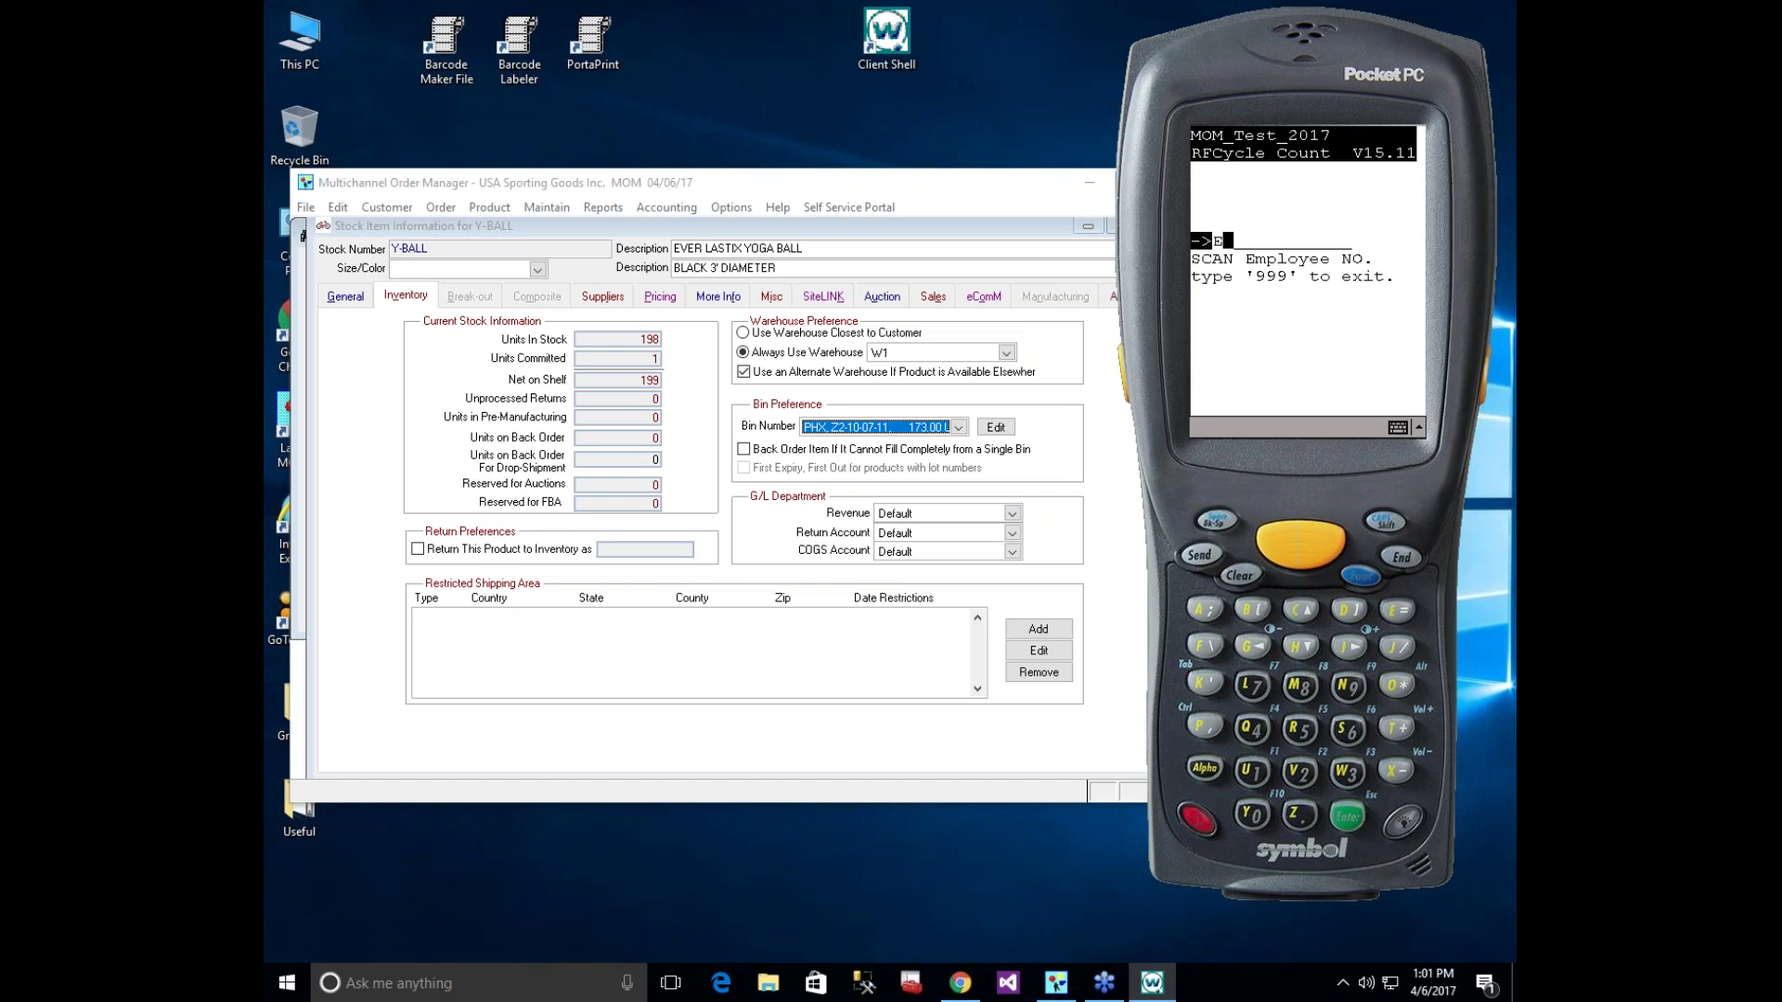
pyautogui.press('Return')
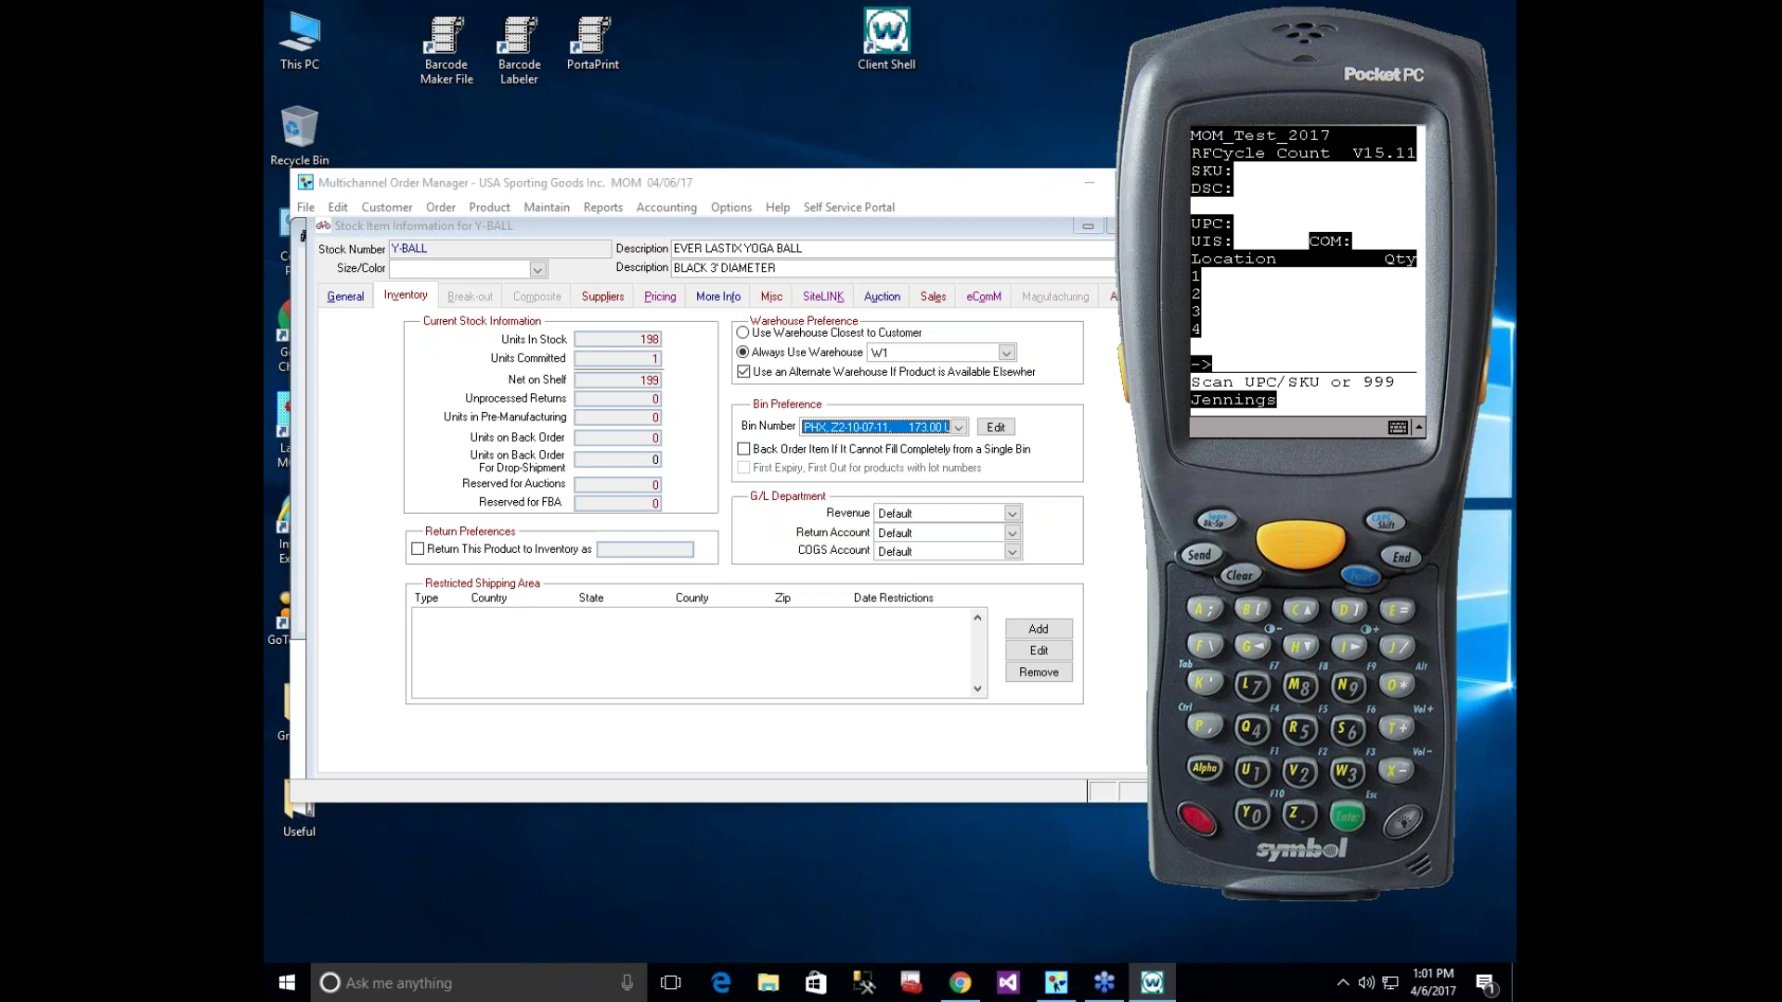
pyautogui.write('Y-BALL')
pyautogui.press('Return')
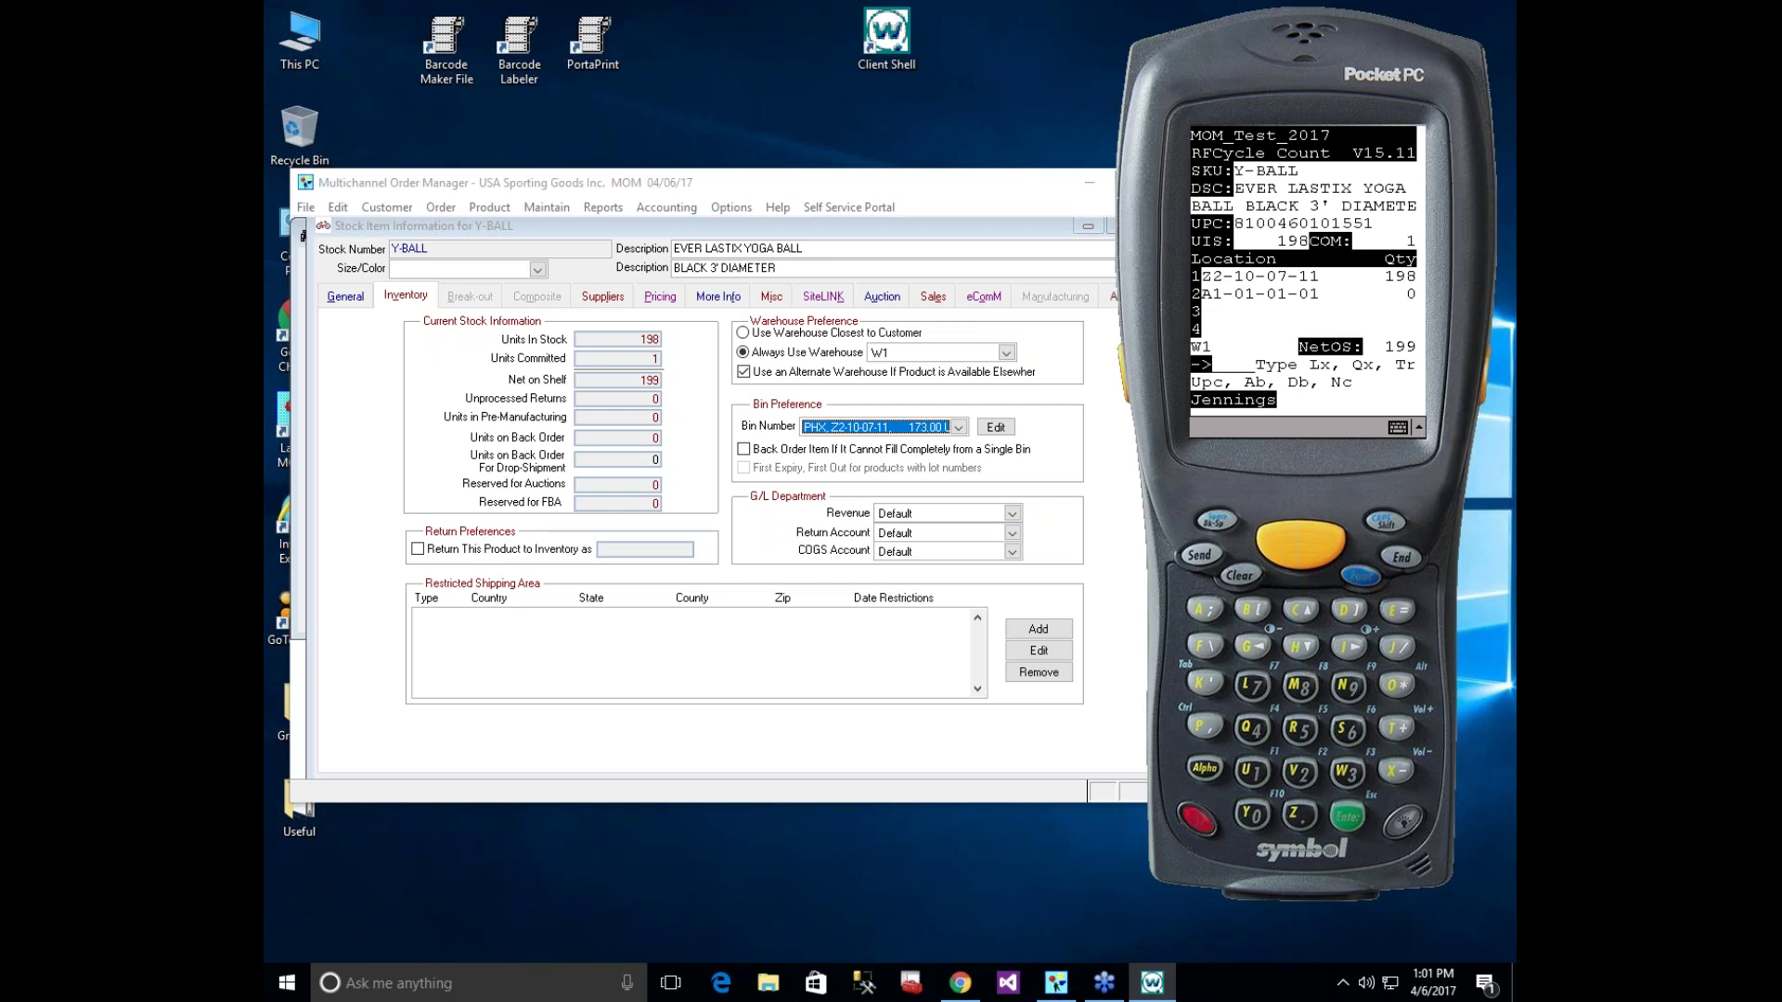
pyautogui.write('db')
pyautogui.press('Return')
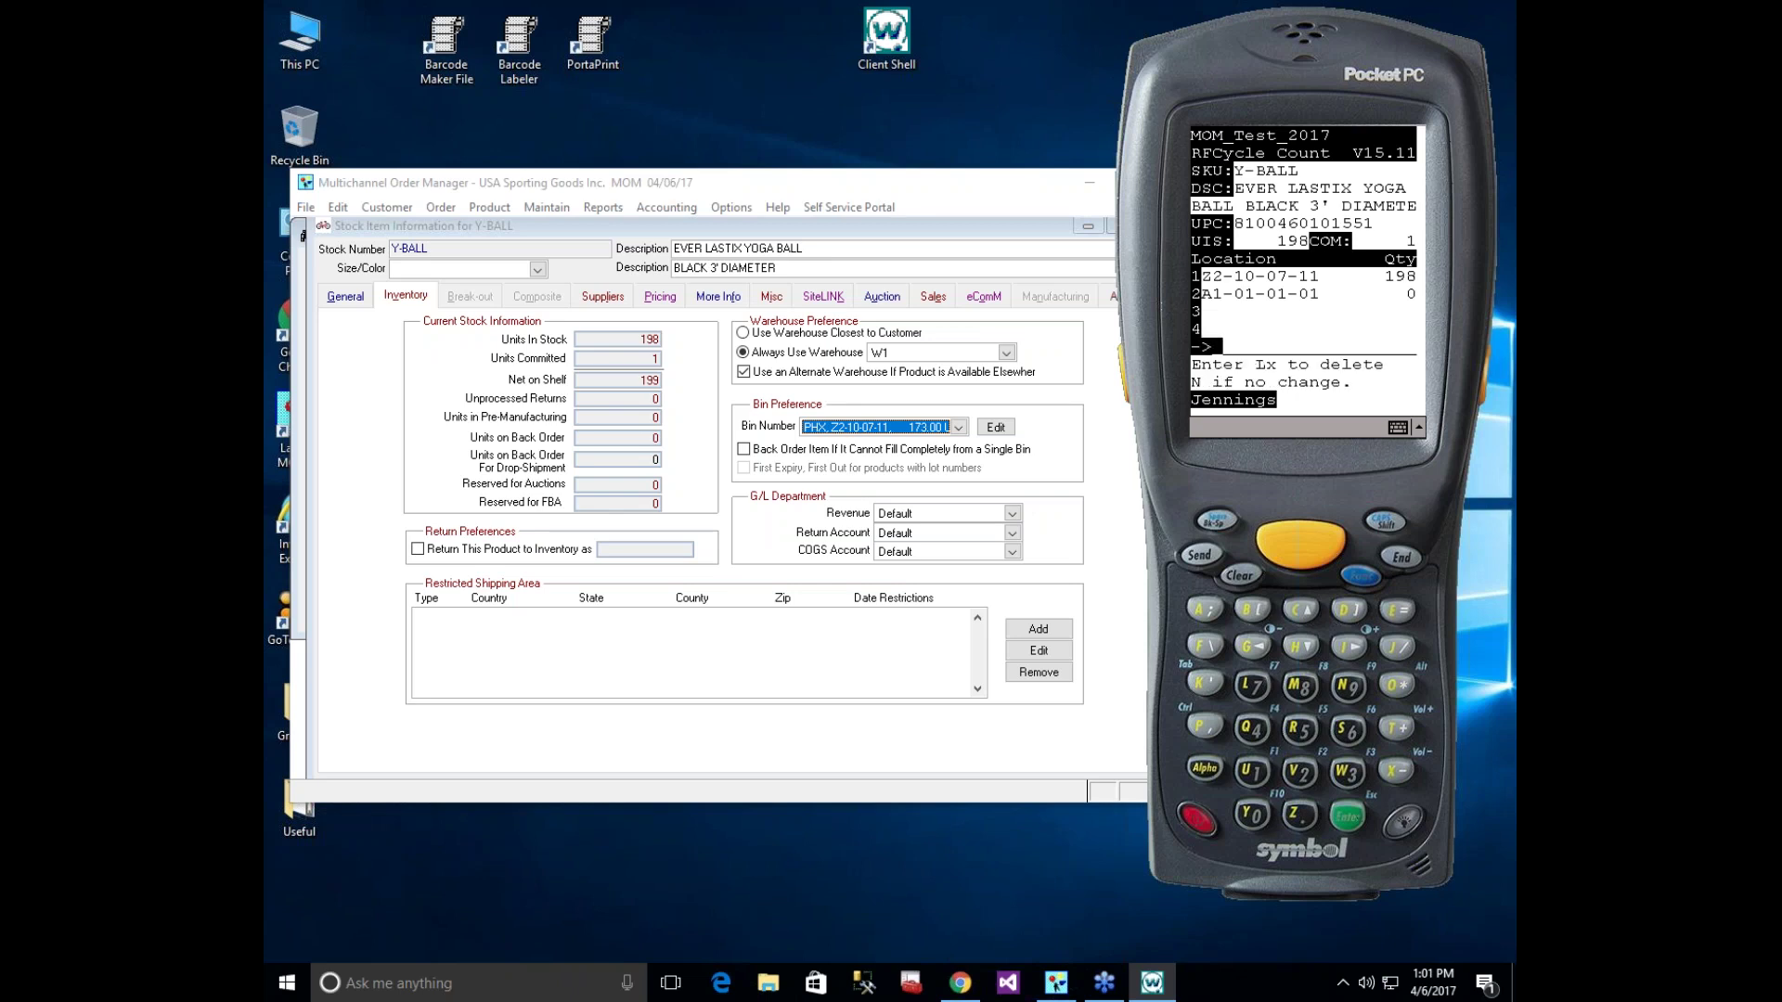
pyautogui.write('12')
pyautogui.press('Return')
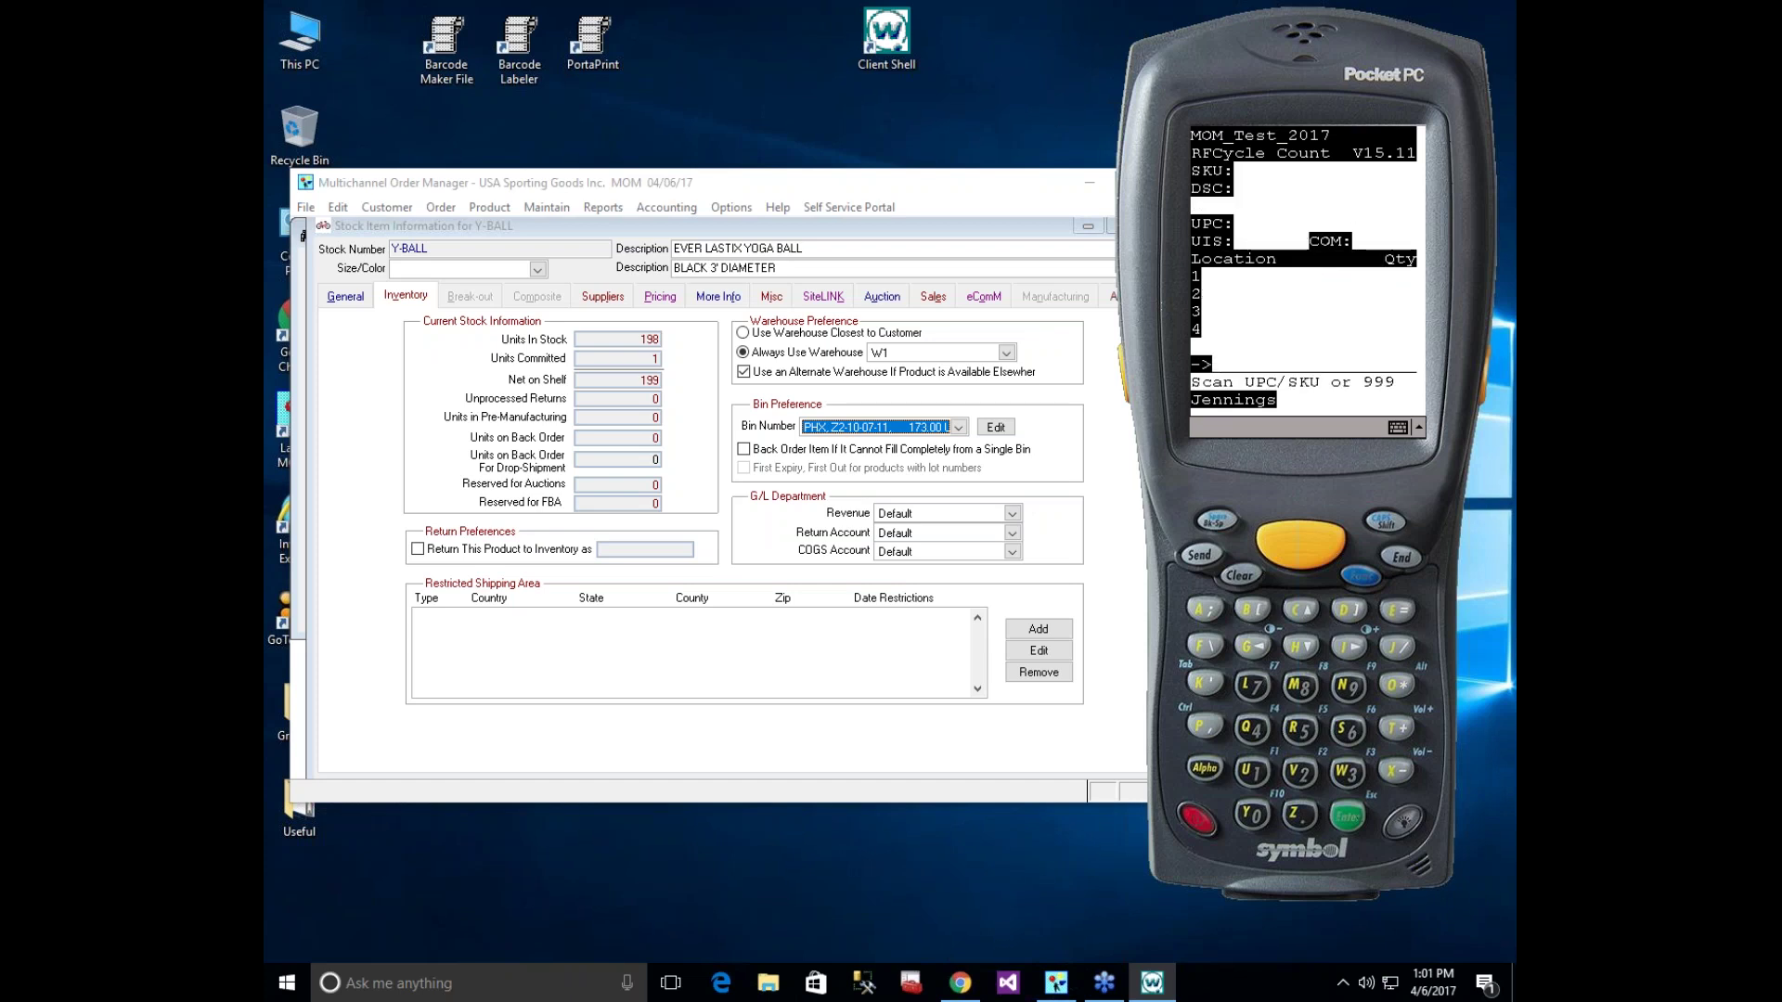
pyautogui.write('8100460101551')
pyautogui.press('Return')
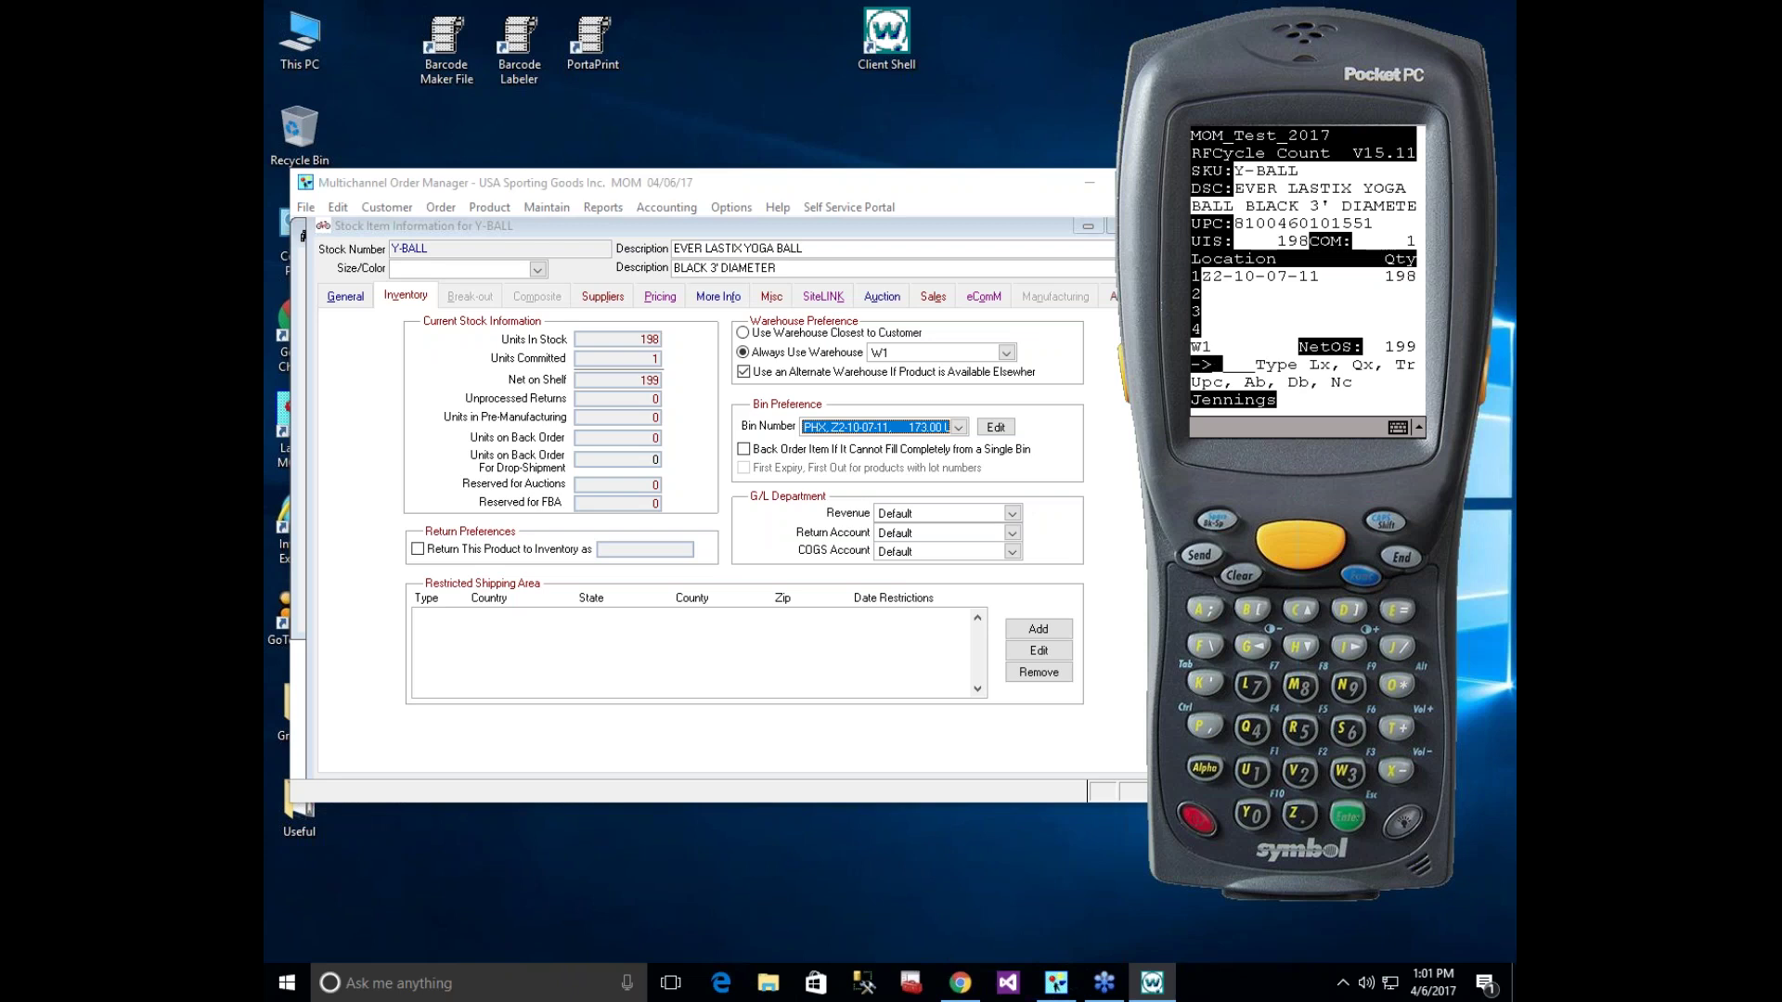
pyautogui.click(960, 983)
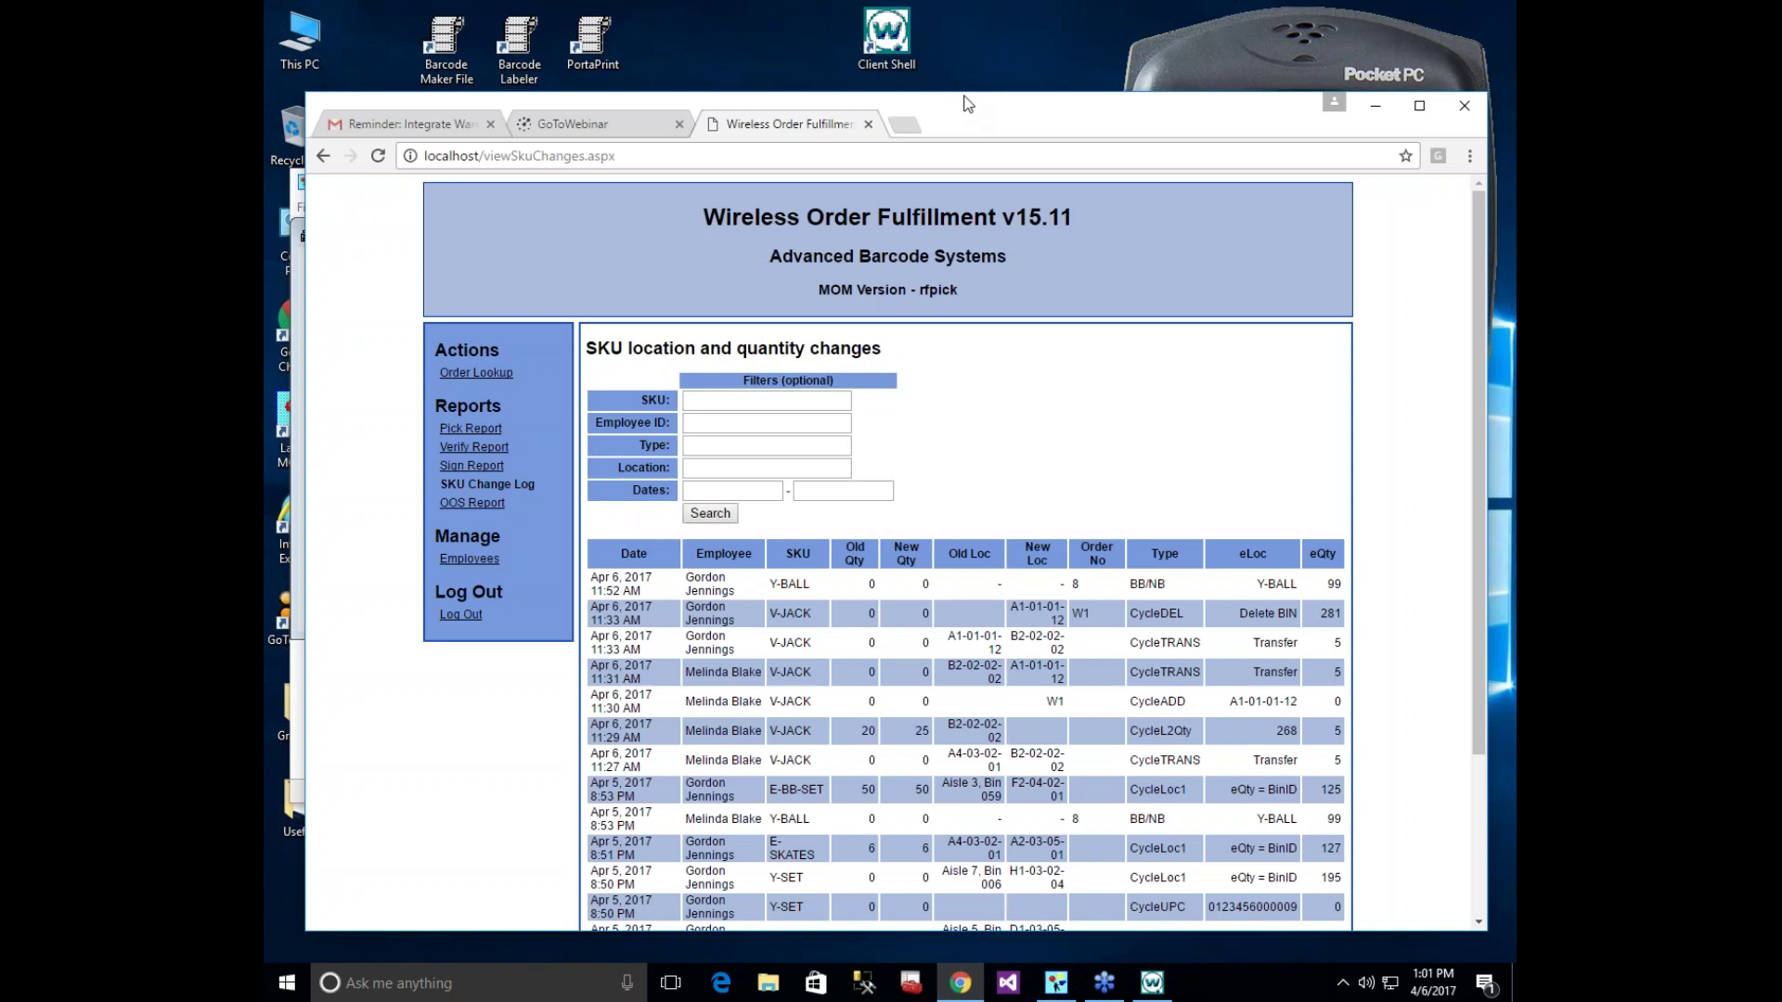
# Refresh the SKU Change Log, review the new Y-BALL transfer and deletion entries, then minimize Chrome.
pyautogui.moveTo(967, 124); pyautogui.dragTo(966, 81)
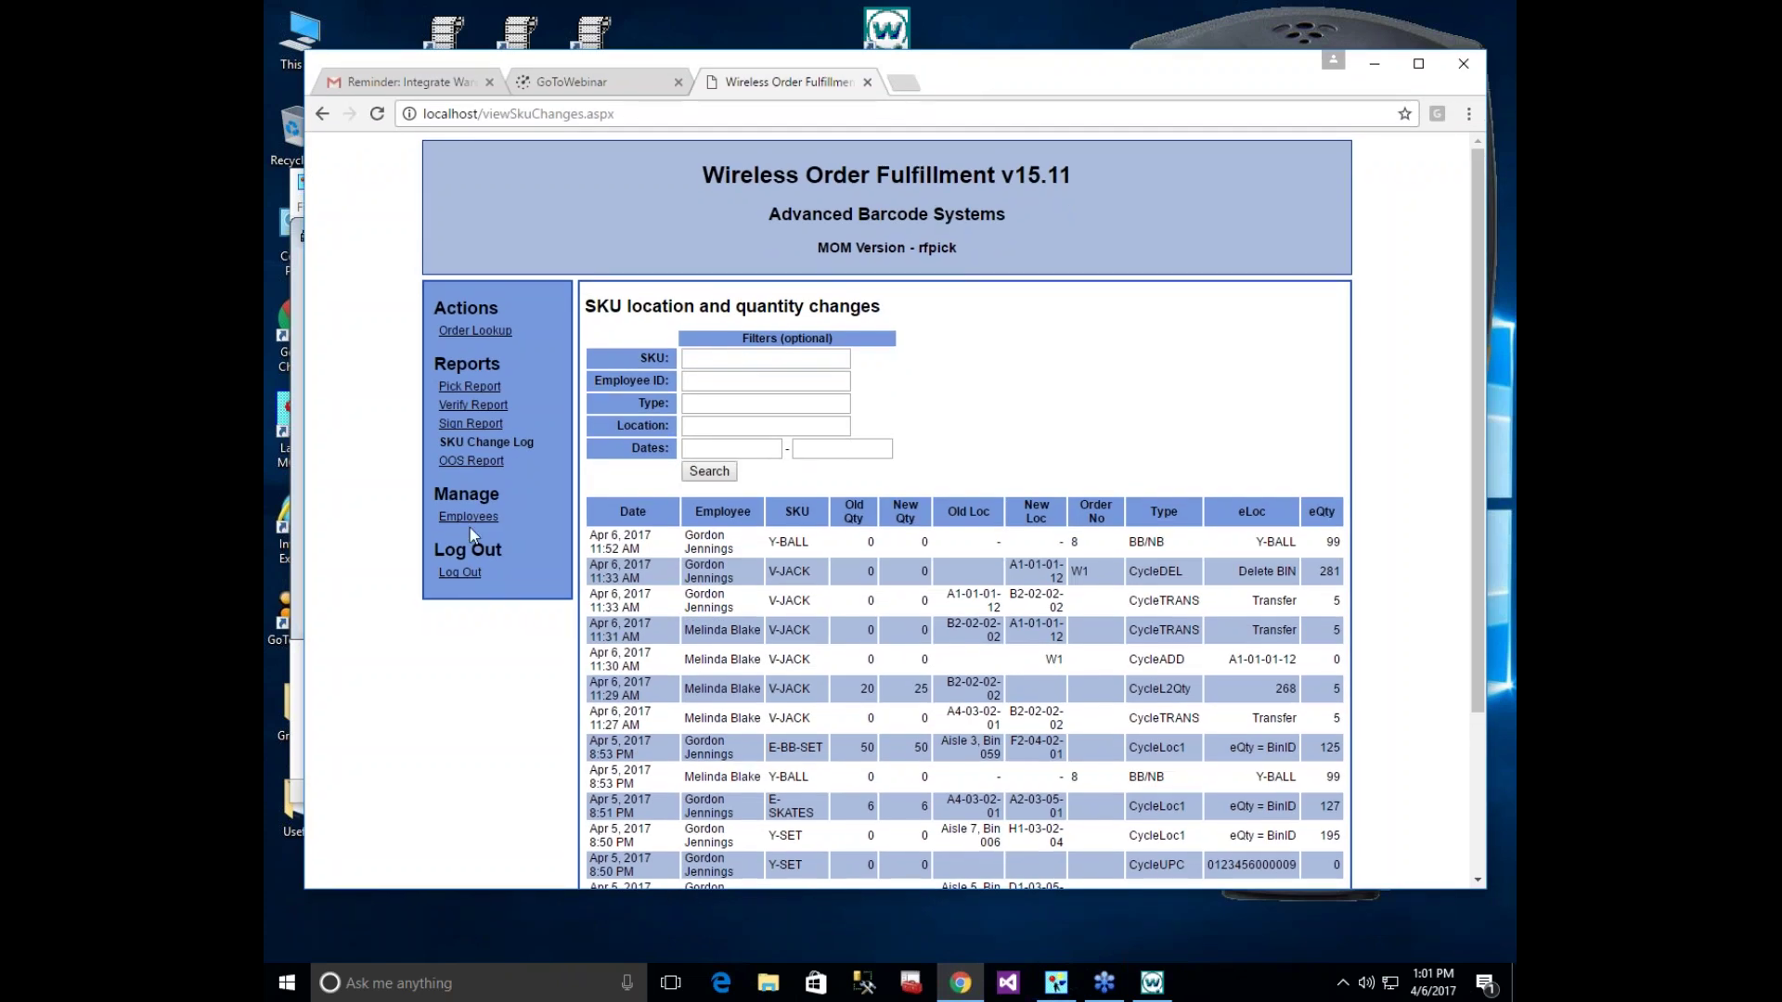
pyautogui.click(470, 517)
pyautogui.click(489, 443)
pyautogui.scroll(-1, 814, 545)
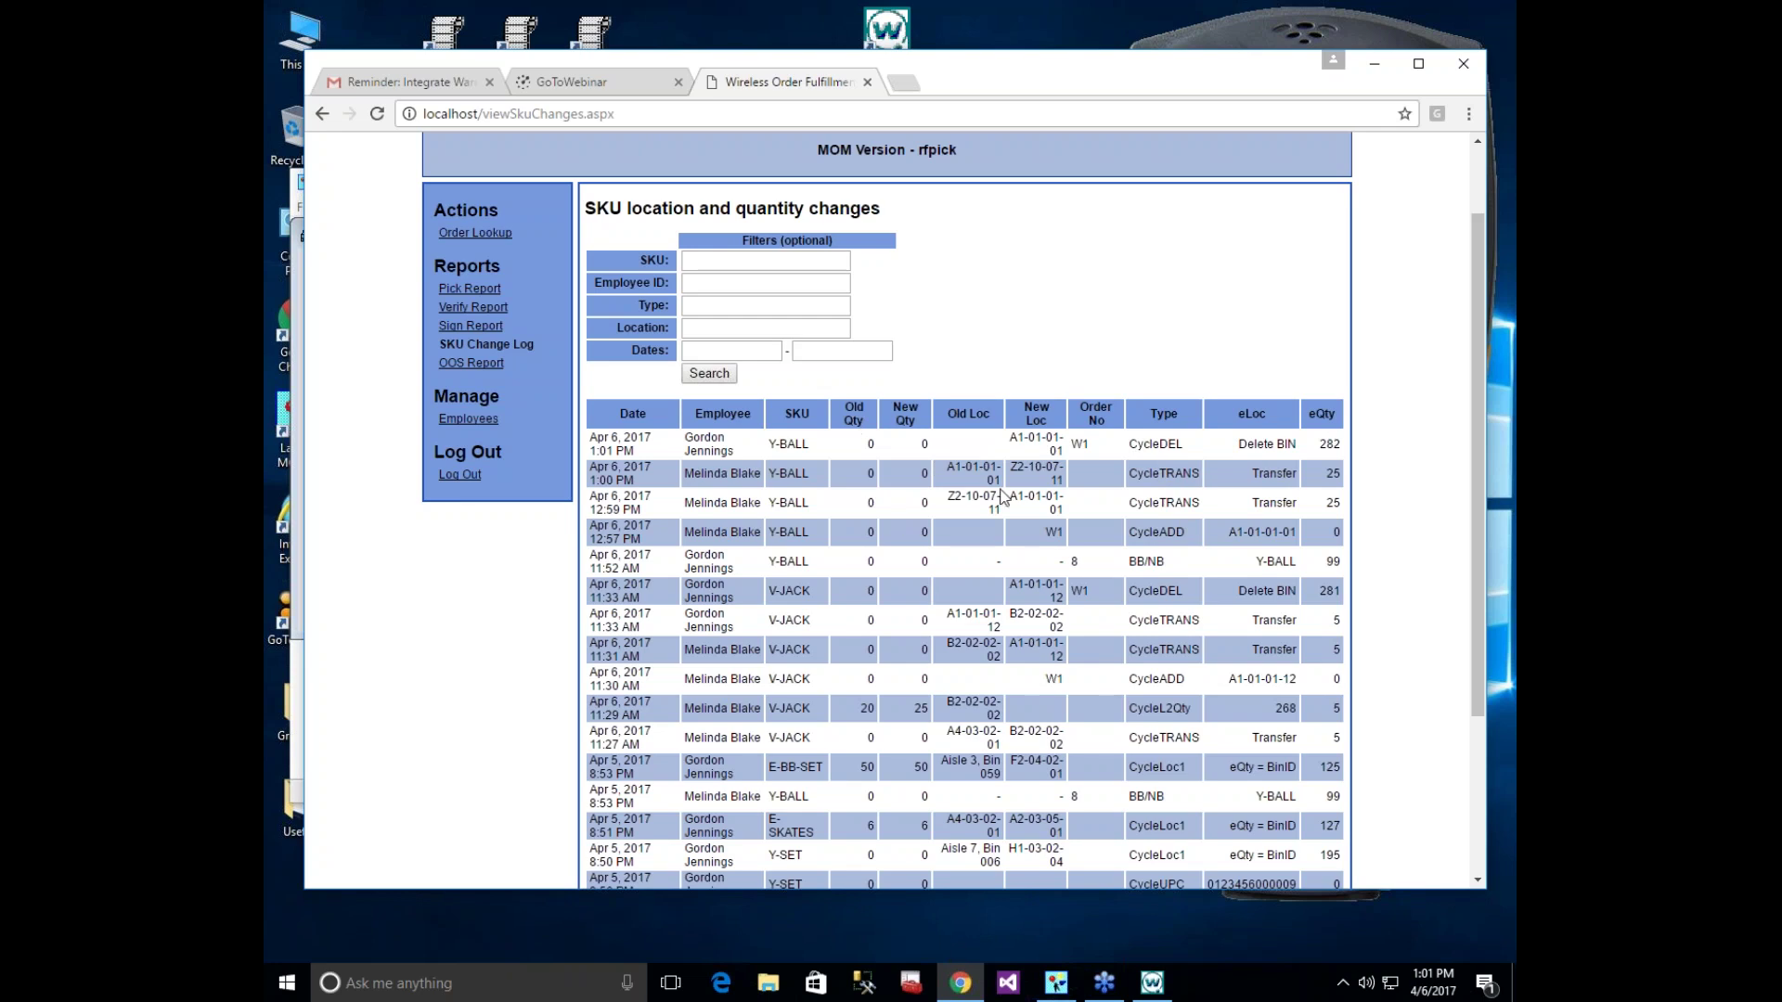
pyautogui.scroll(1, 927, 506)
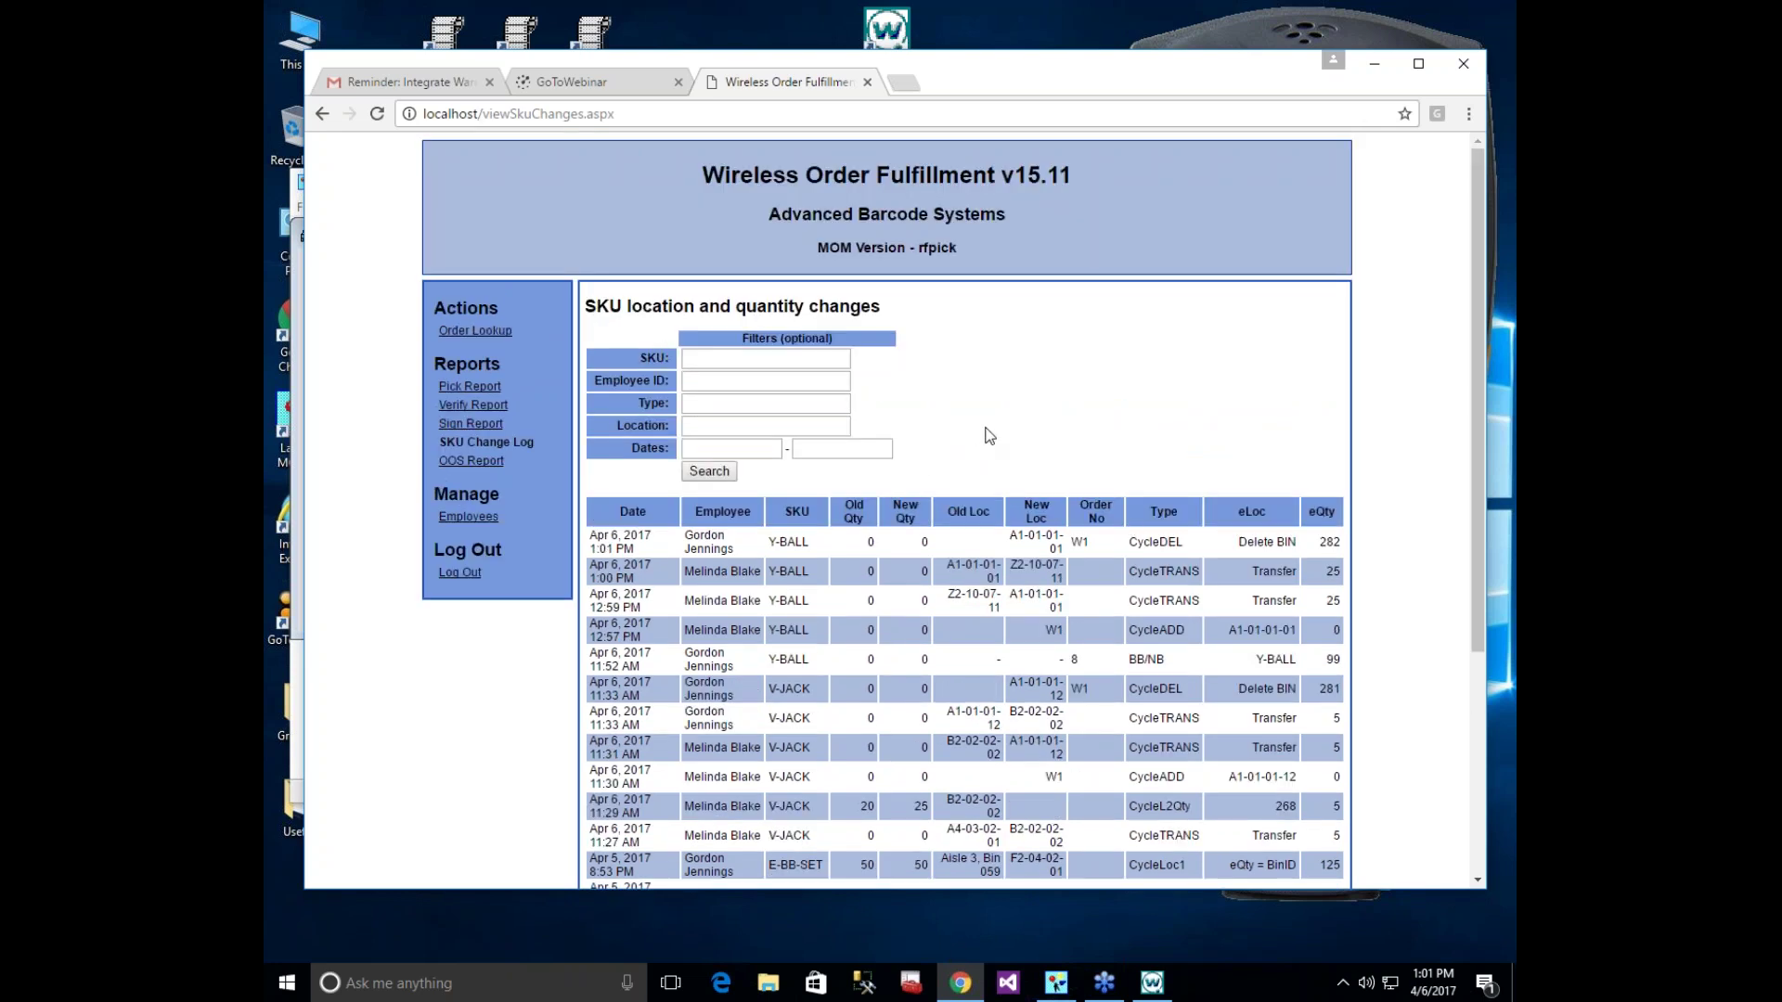
pyautogui.click(1375, 63)
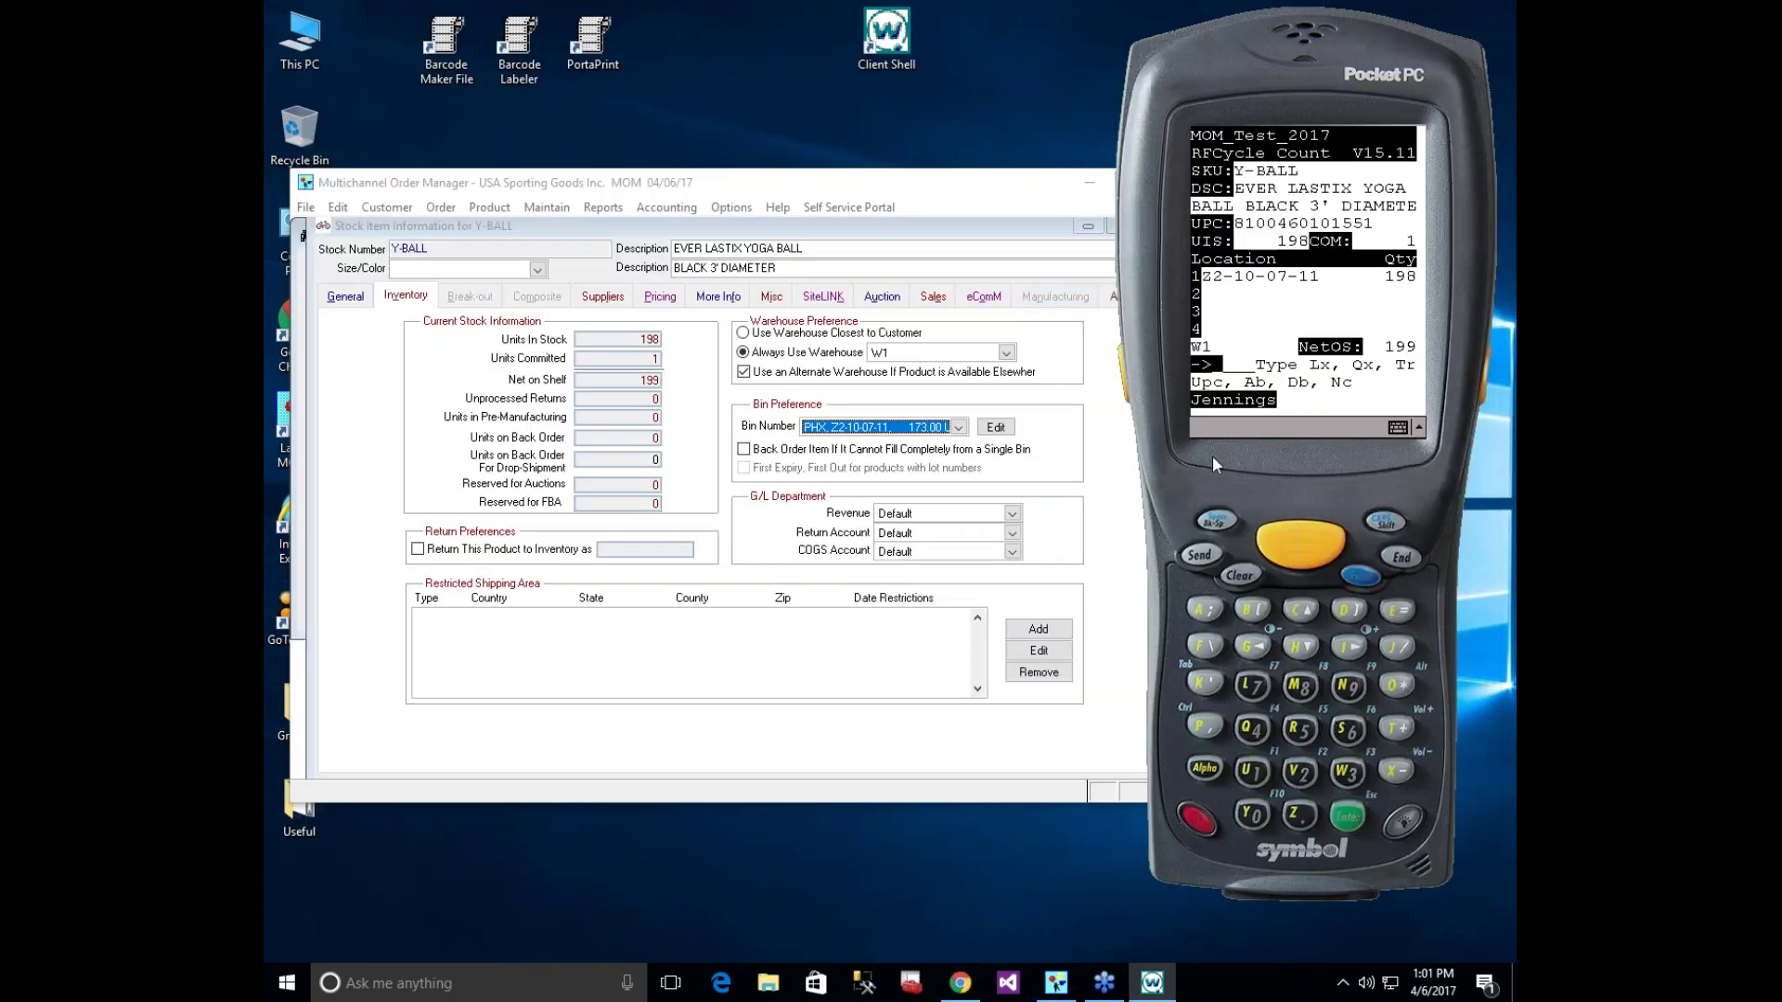
# Finish counting Y-BALL with nc and exit Cycle Count to the handheld Main Menu using 999 twice.
pyautogui.write('nc')
pyautogui.press('Return')
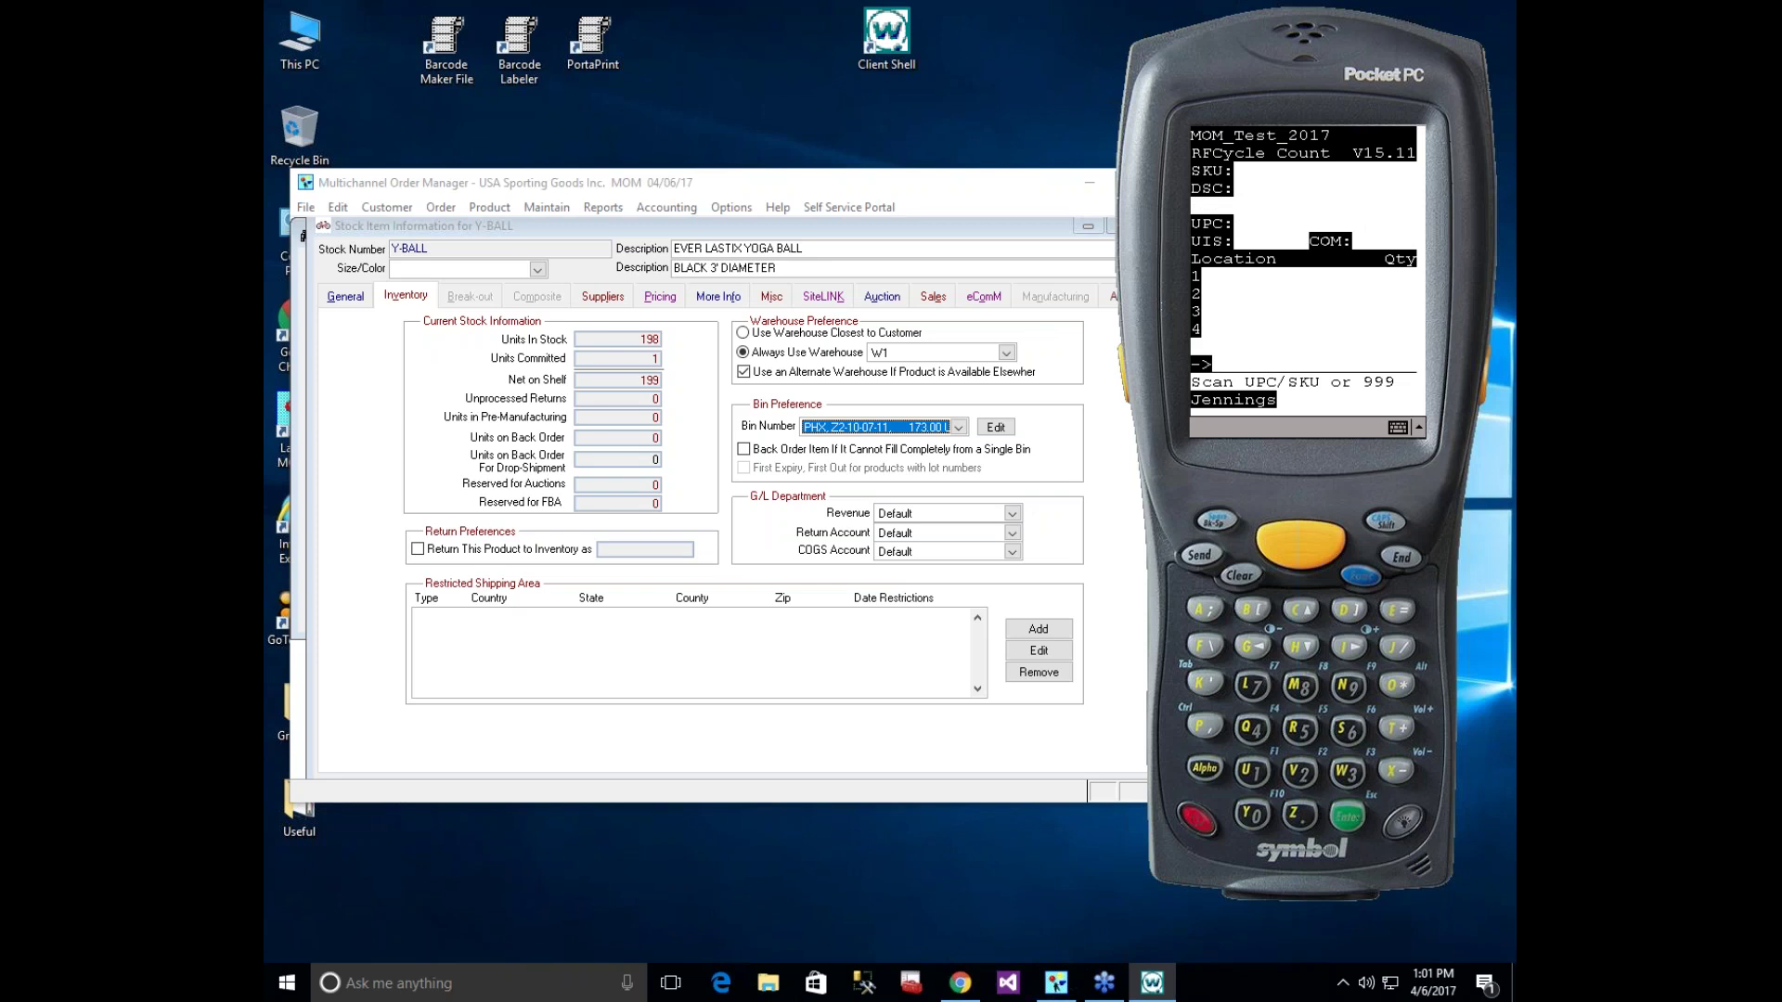
pyautogui.write('999')
pyautogui.press('Return')
pyautogui.write('999')
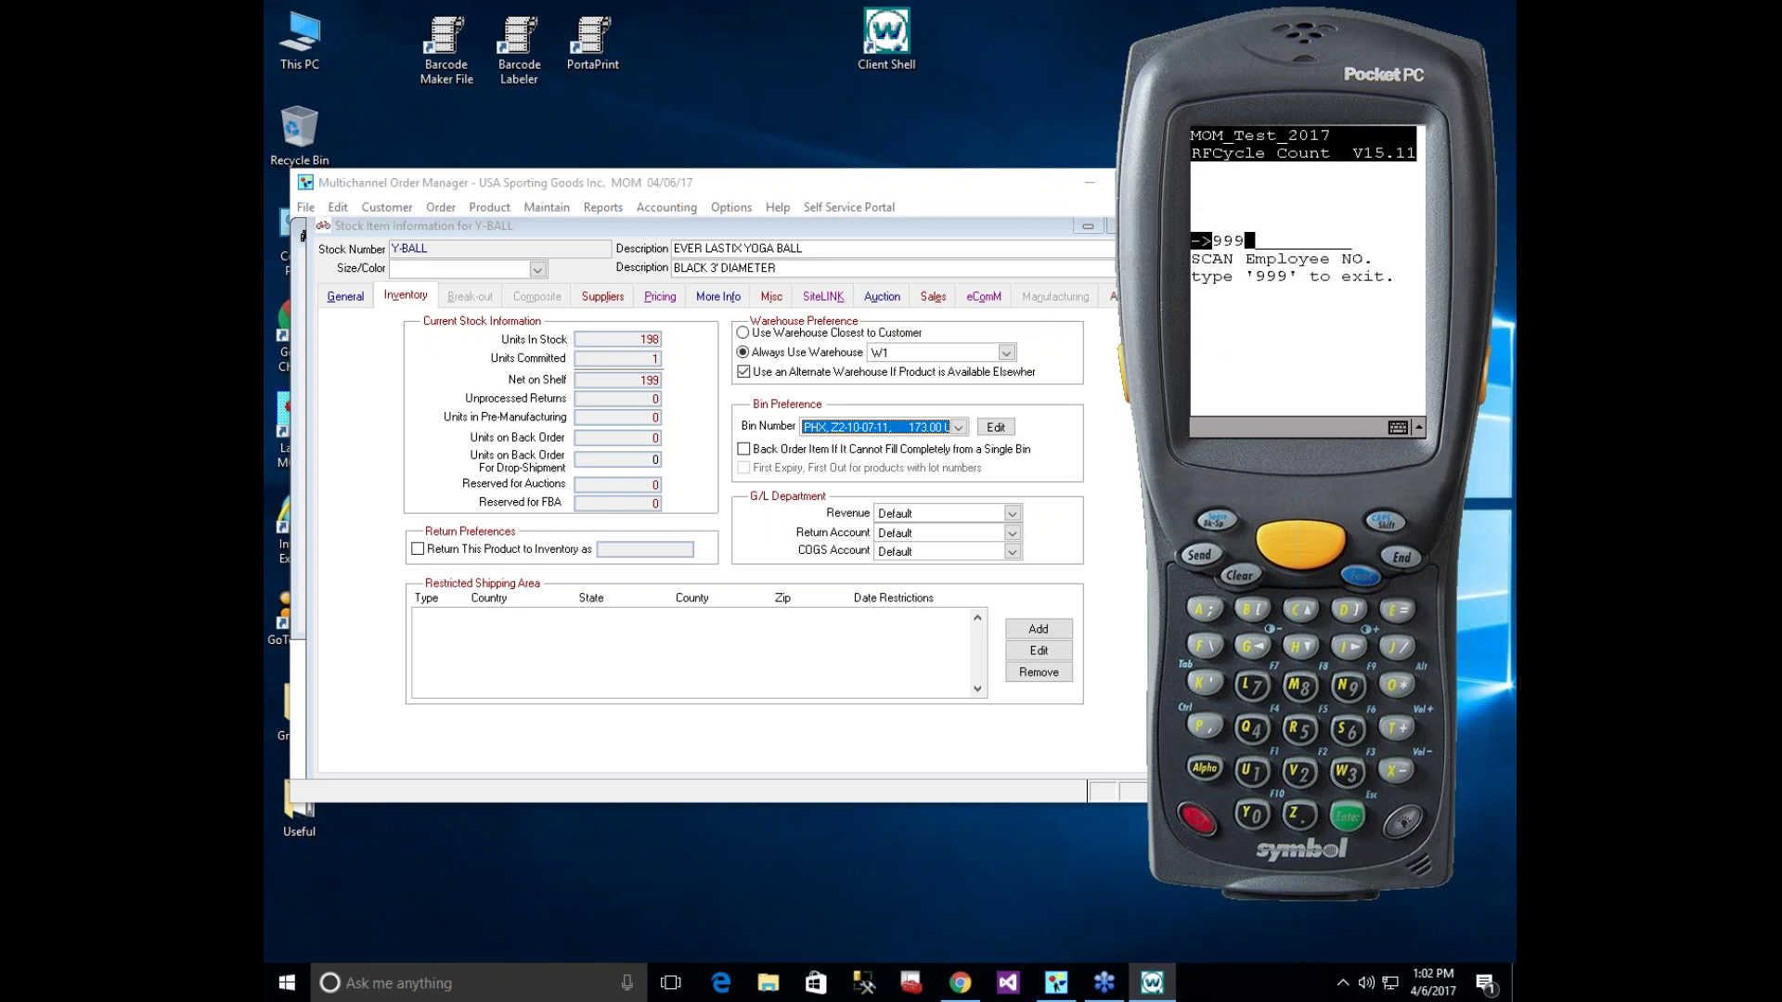
pyautogui.press('Return')
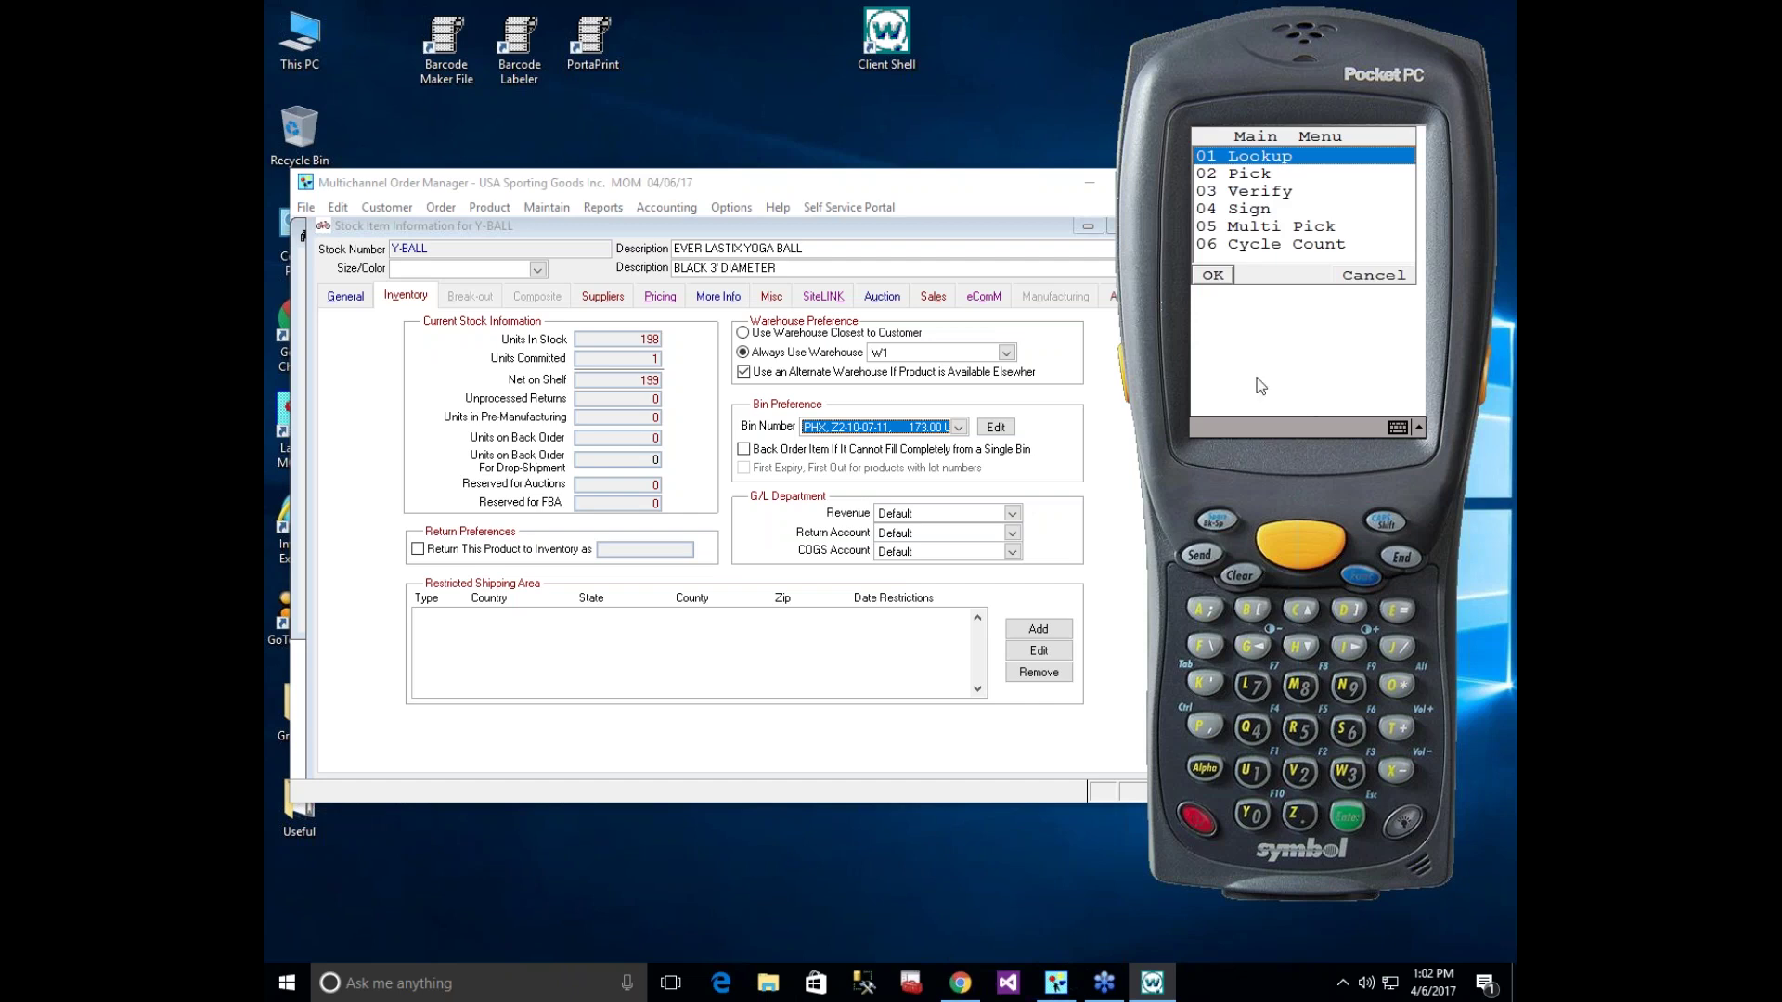
pyautogui.click(1244, 173)
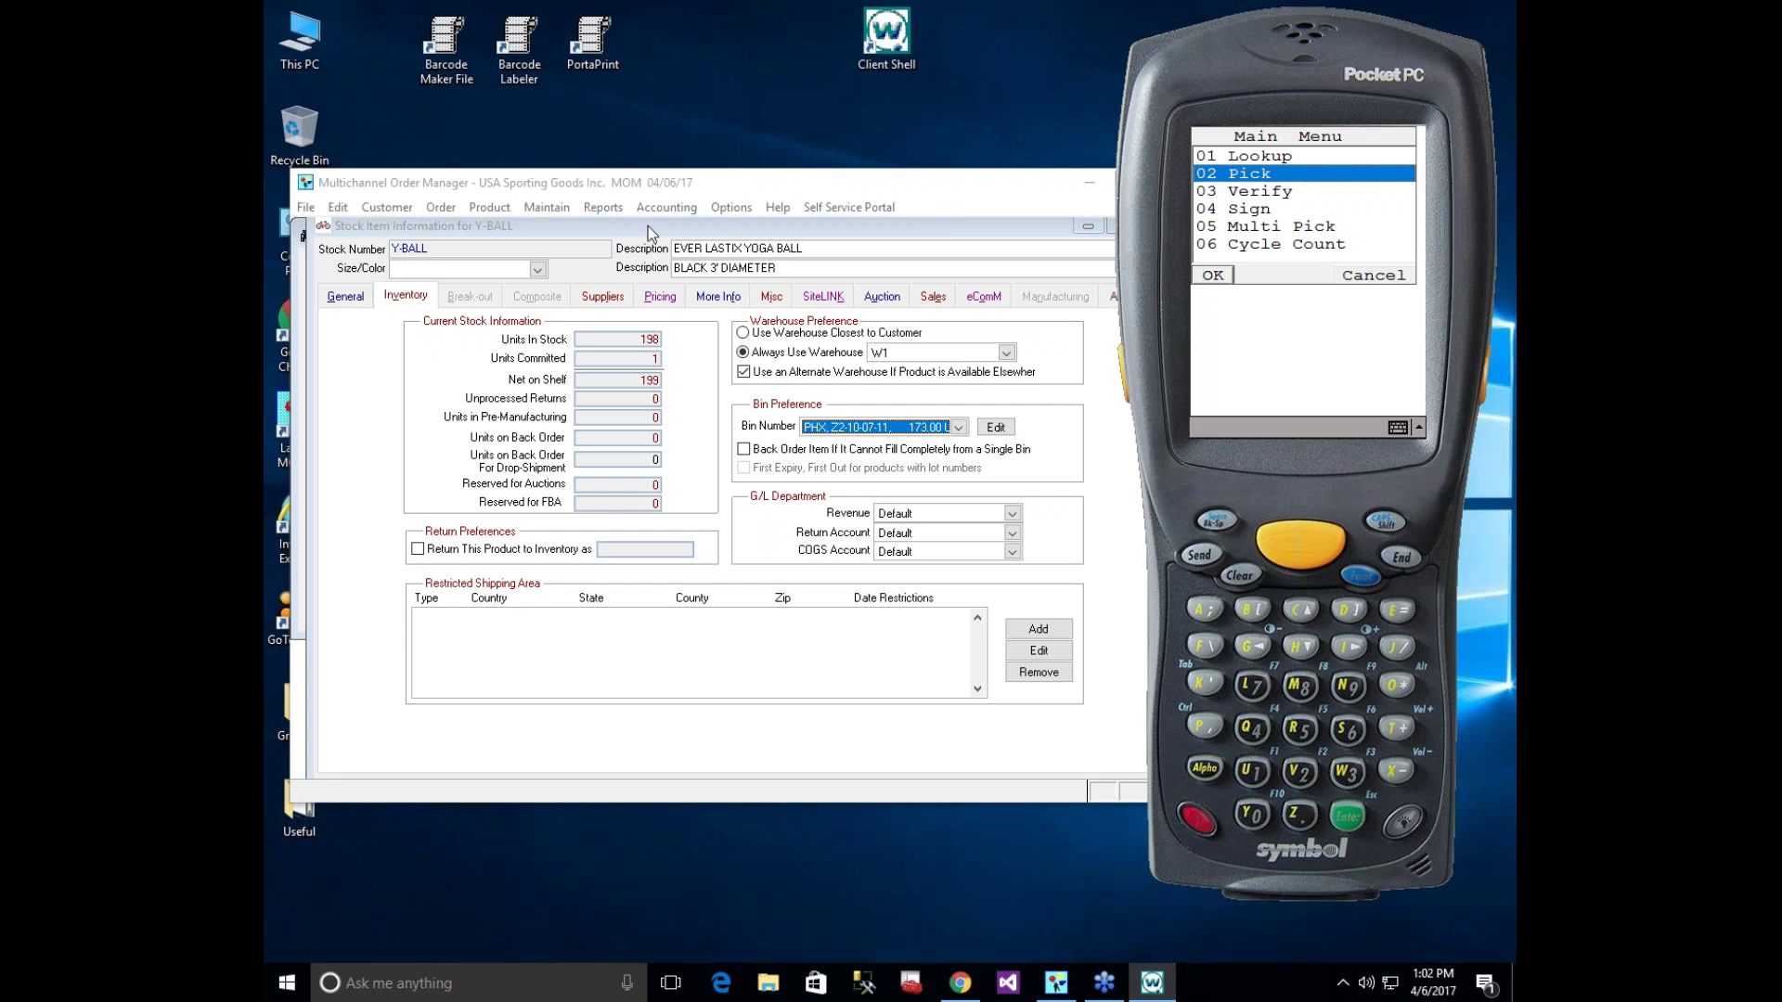
# Close the Y-BALL stock record without saving and close Stock Item Lookup.
pyautogui.click(735, 190)
pyautogui.press('Escape')
pyautogui.press('Return')
pyautogui.click(605, 612)
# Open order 25 through Order > Look-up/Review.
pyautogui.click(441, 206)
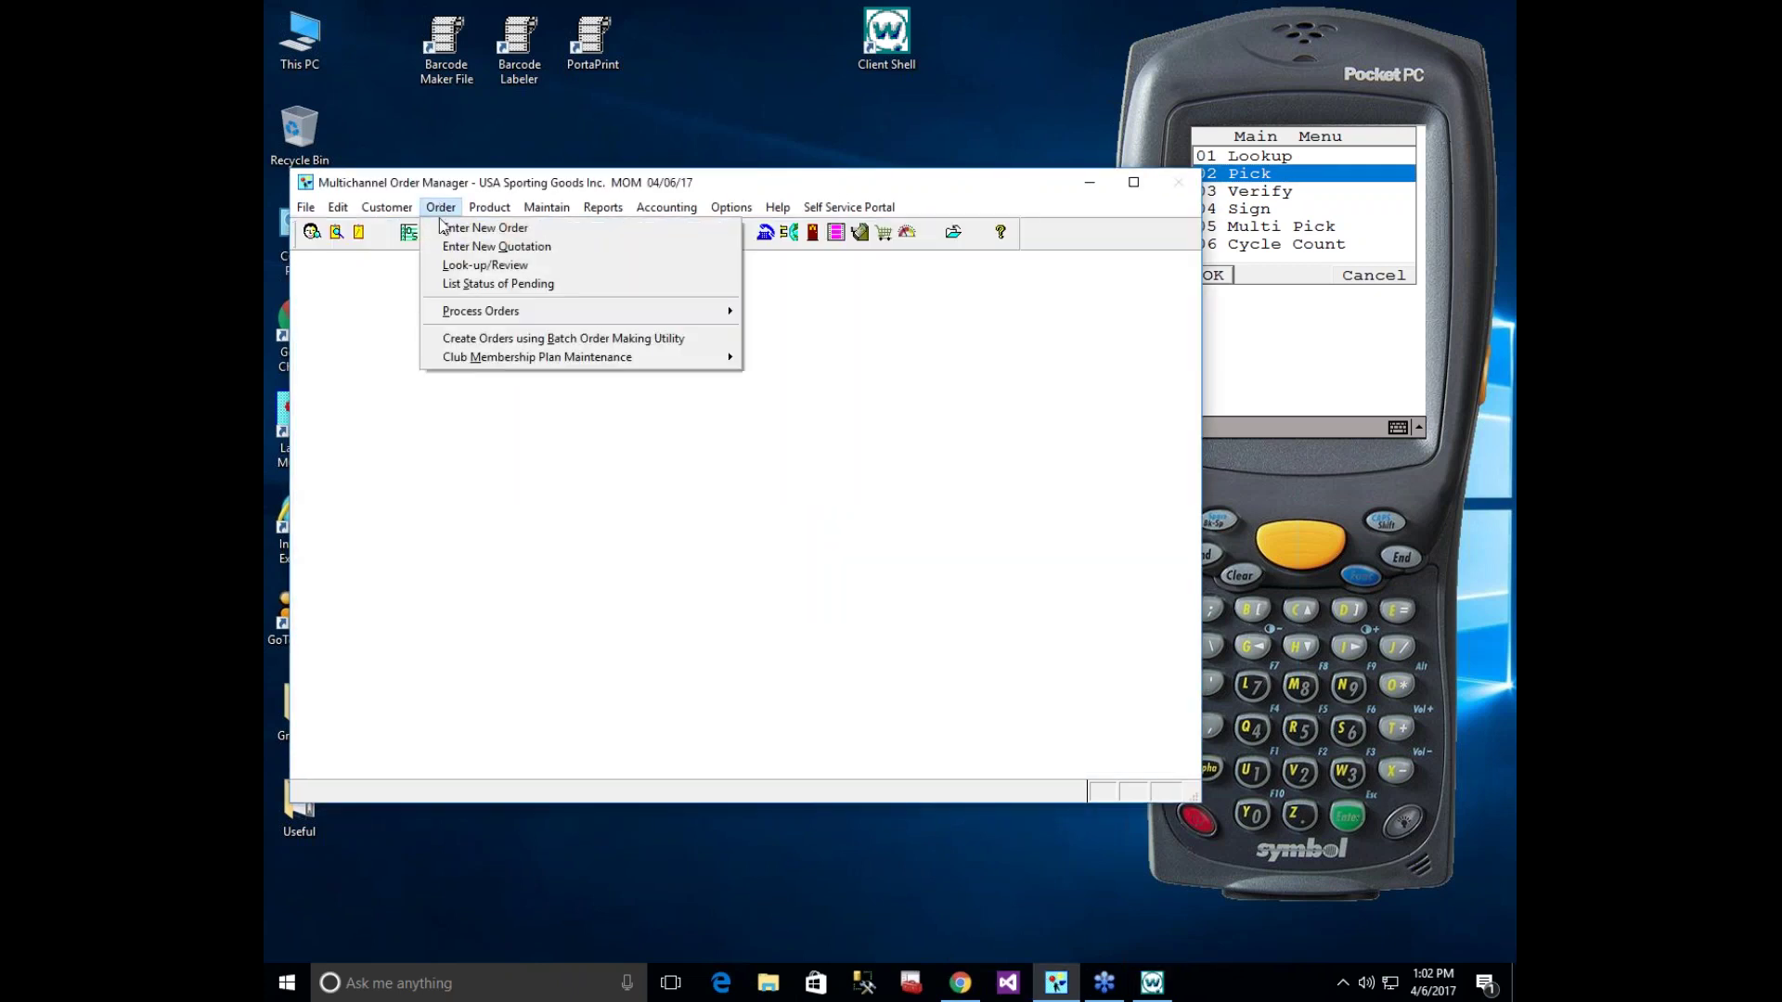
pyautogui.click(458, 267)
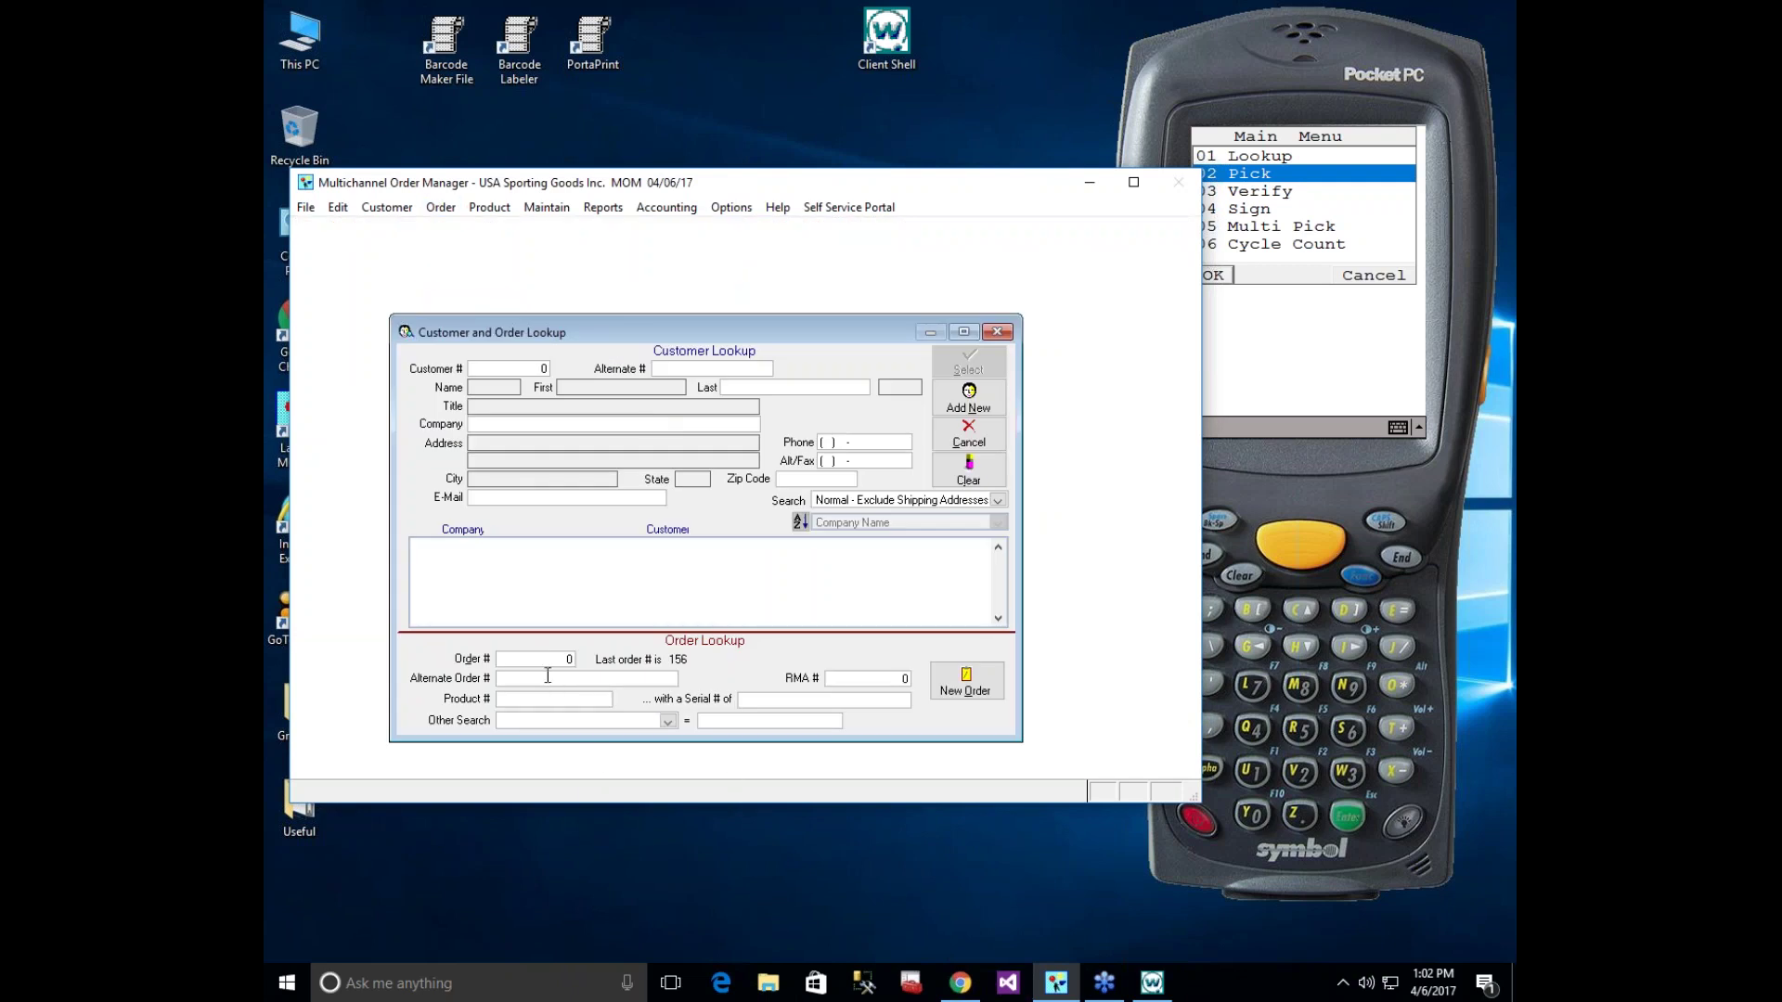
pyautogui.write('25')
pyautogui.press('Return')
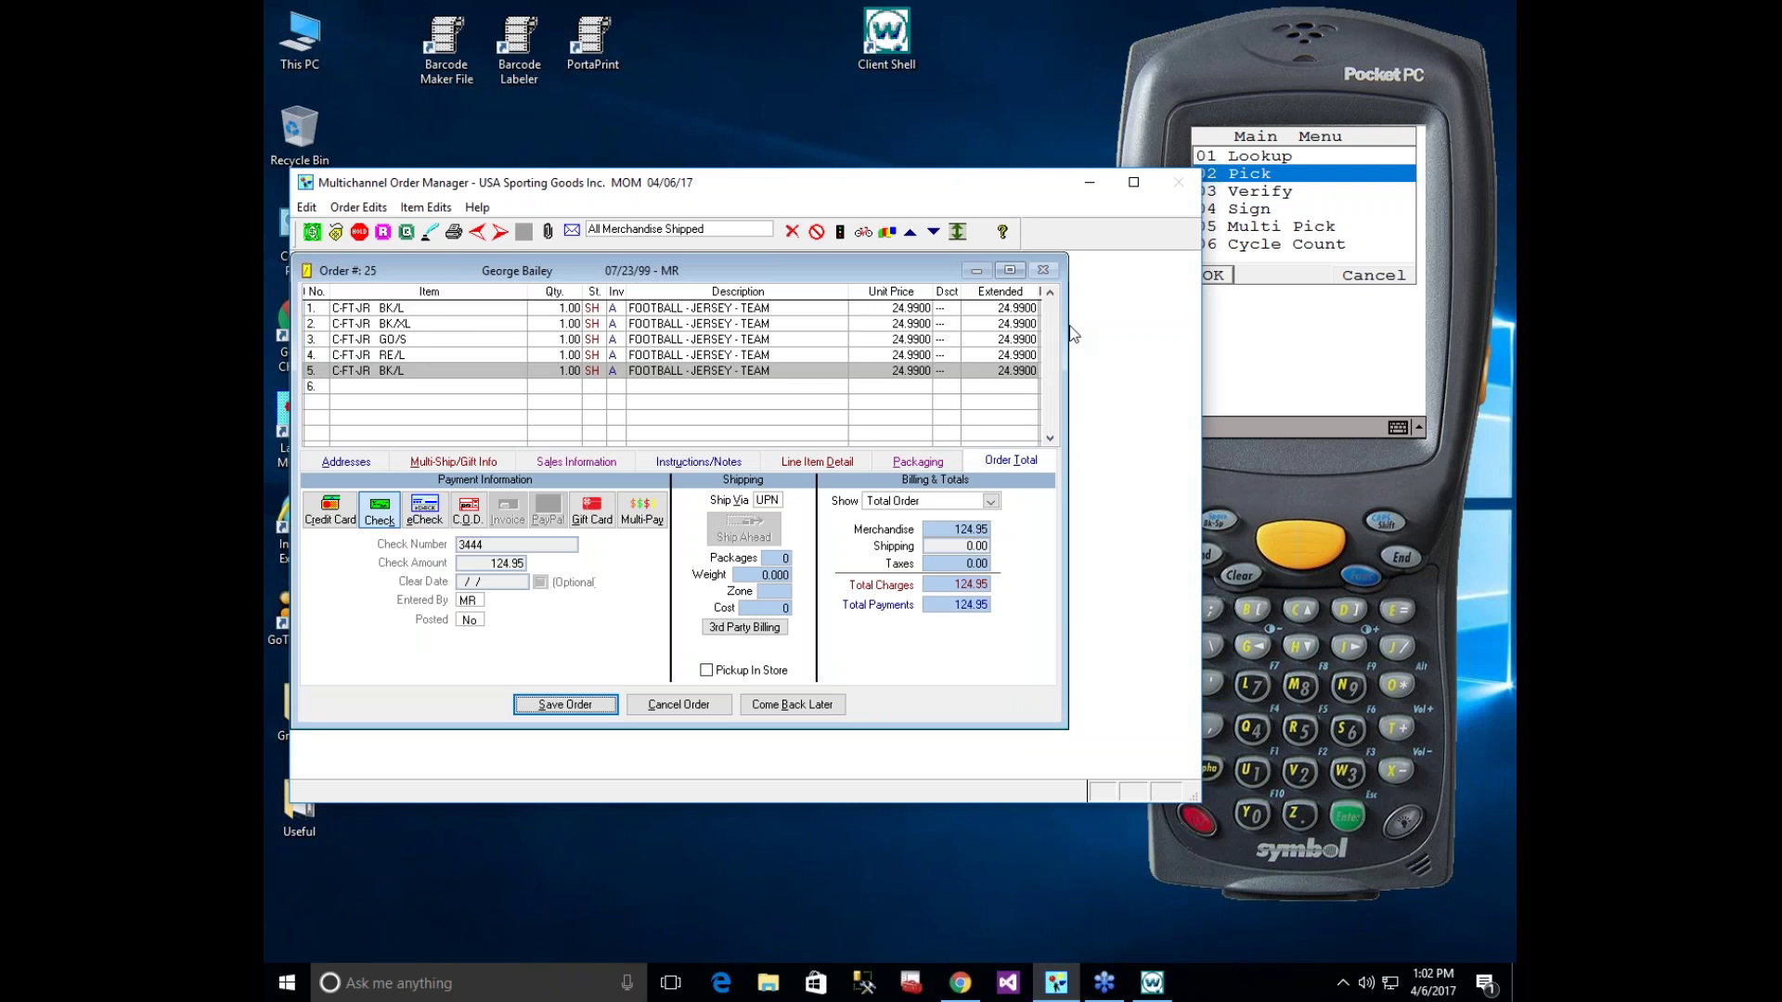
pyautogui.click(1221, 68)
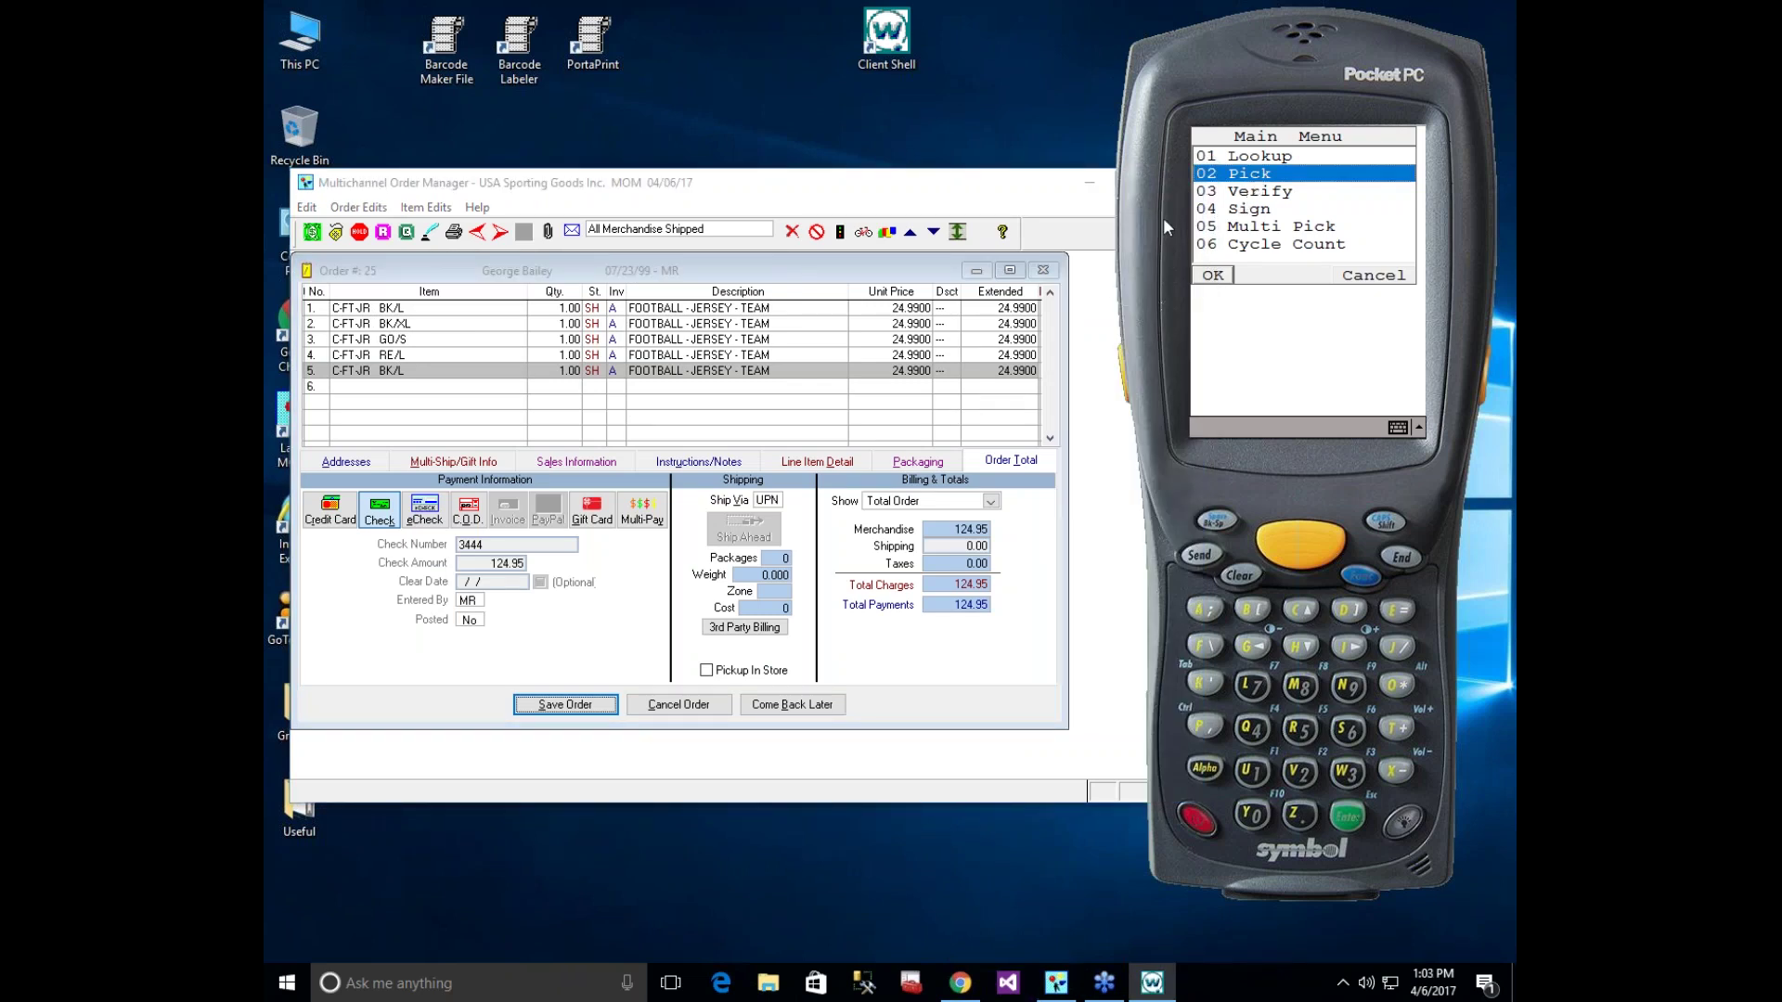
# Launch 02 Pick on the handheld and sign in with the employee number.
pyautogui.doubleClick(1233, 176)
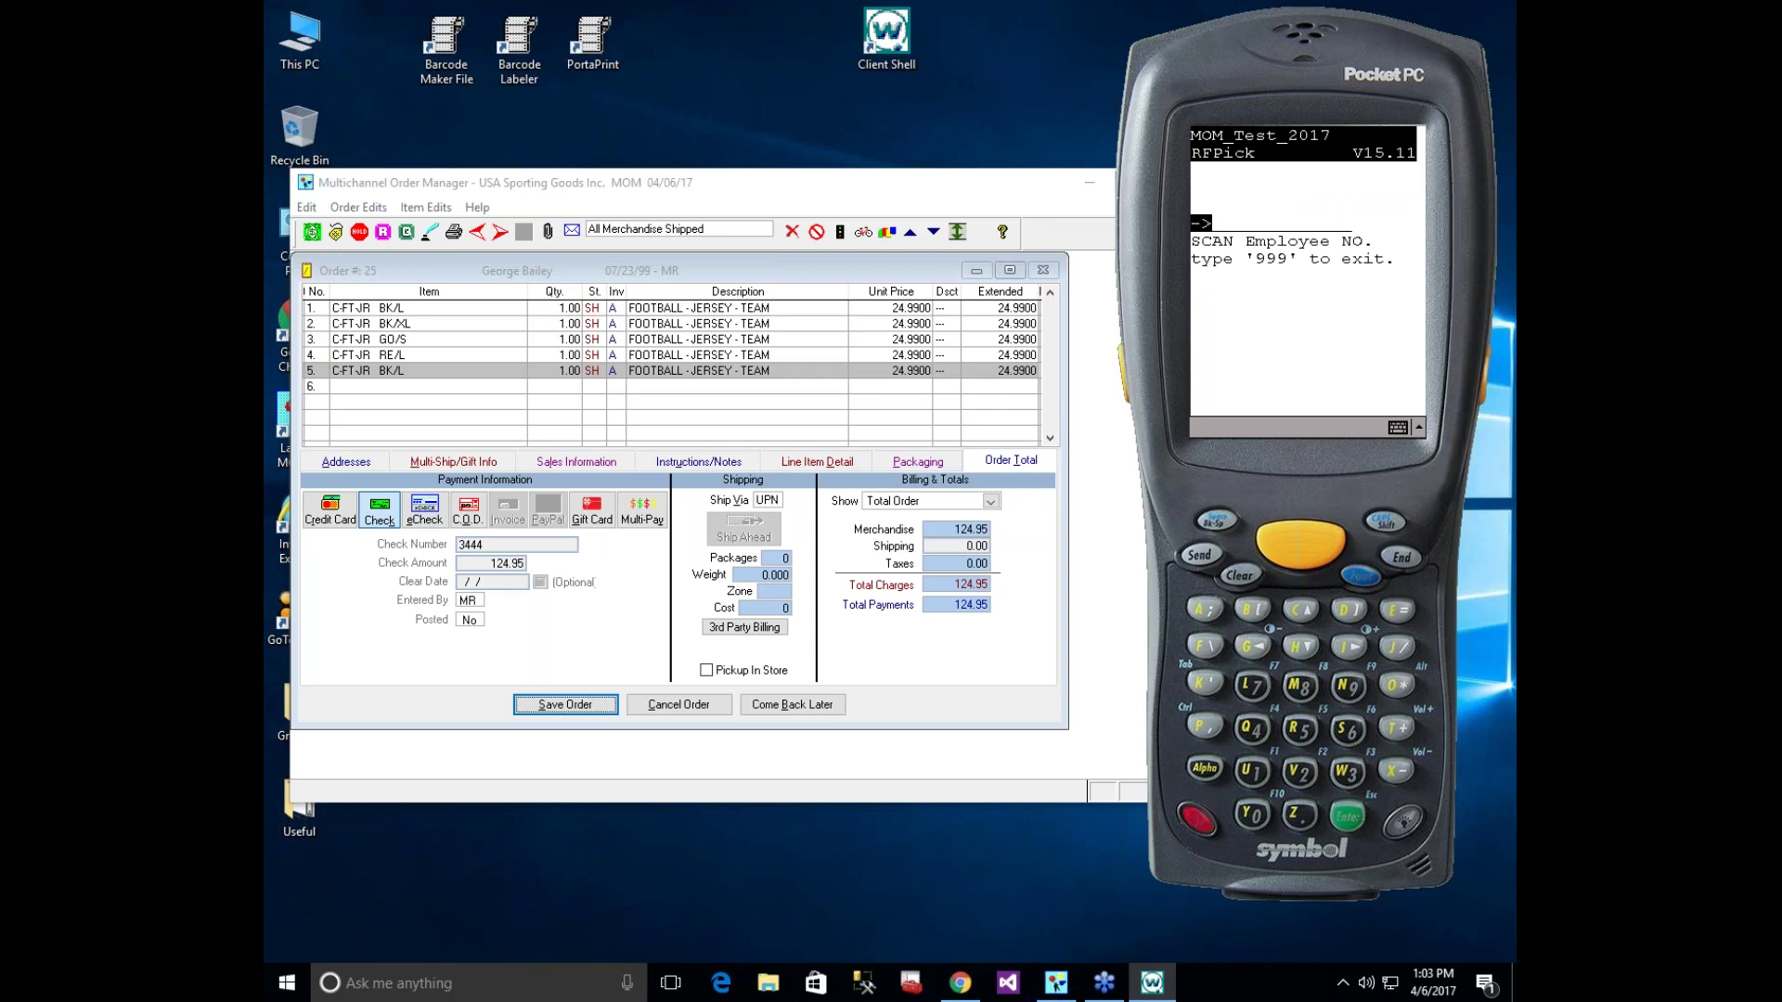
pyautogui.press('Return')
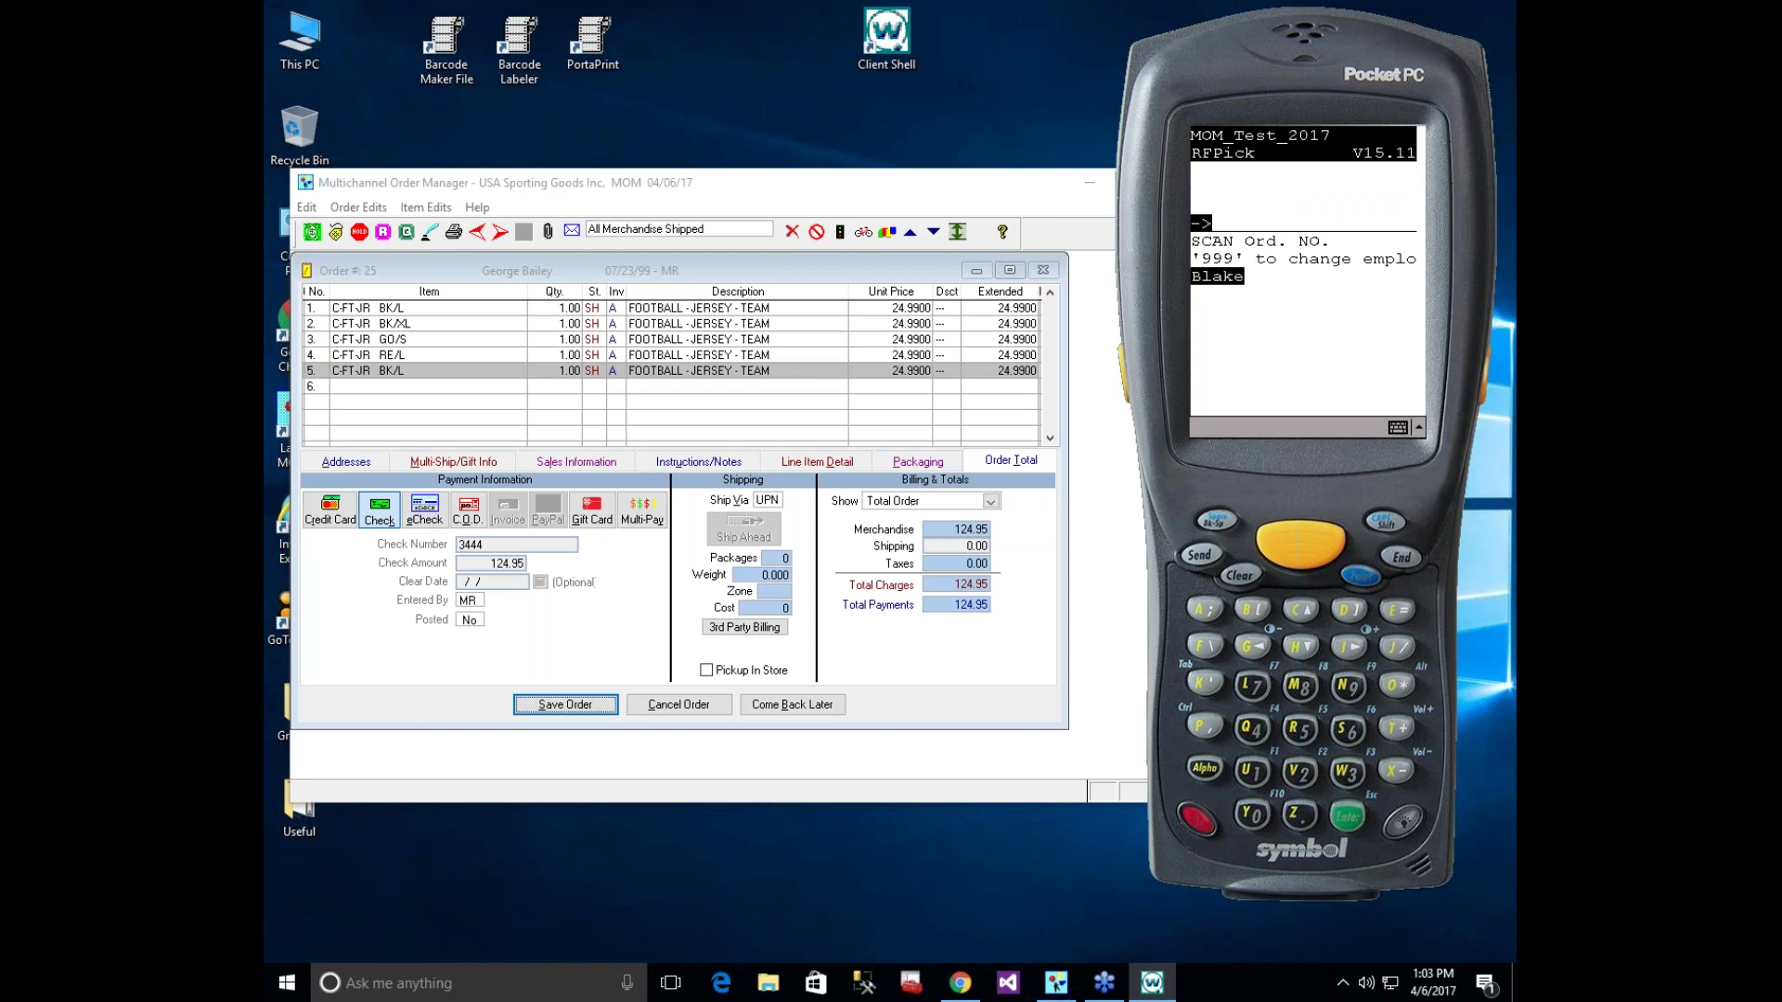
# Enter order 25 at the RFPick order-number prompt to start picking it.
pyautogui.write('25')
pyautogui.press('Return')
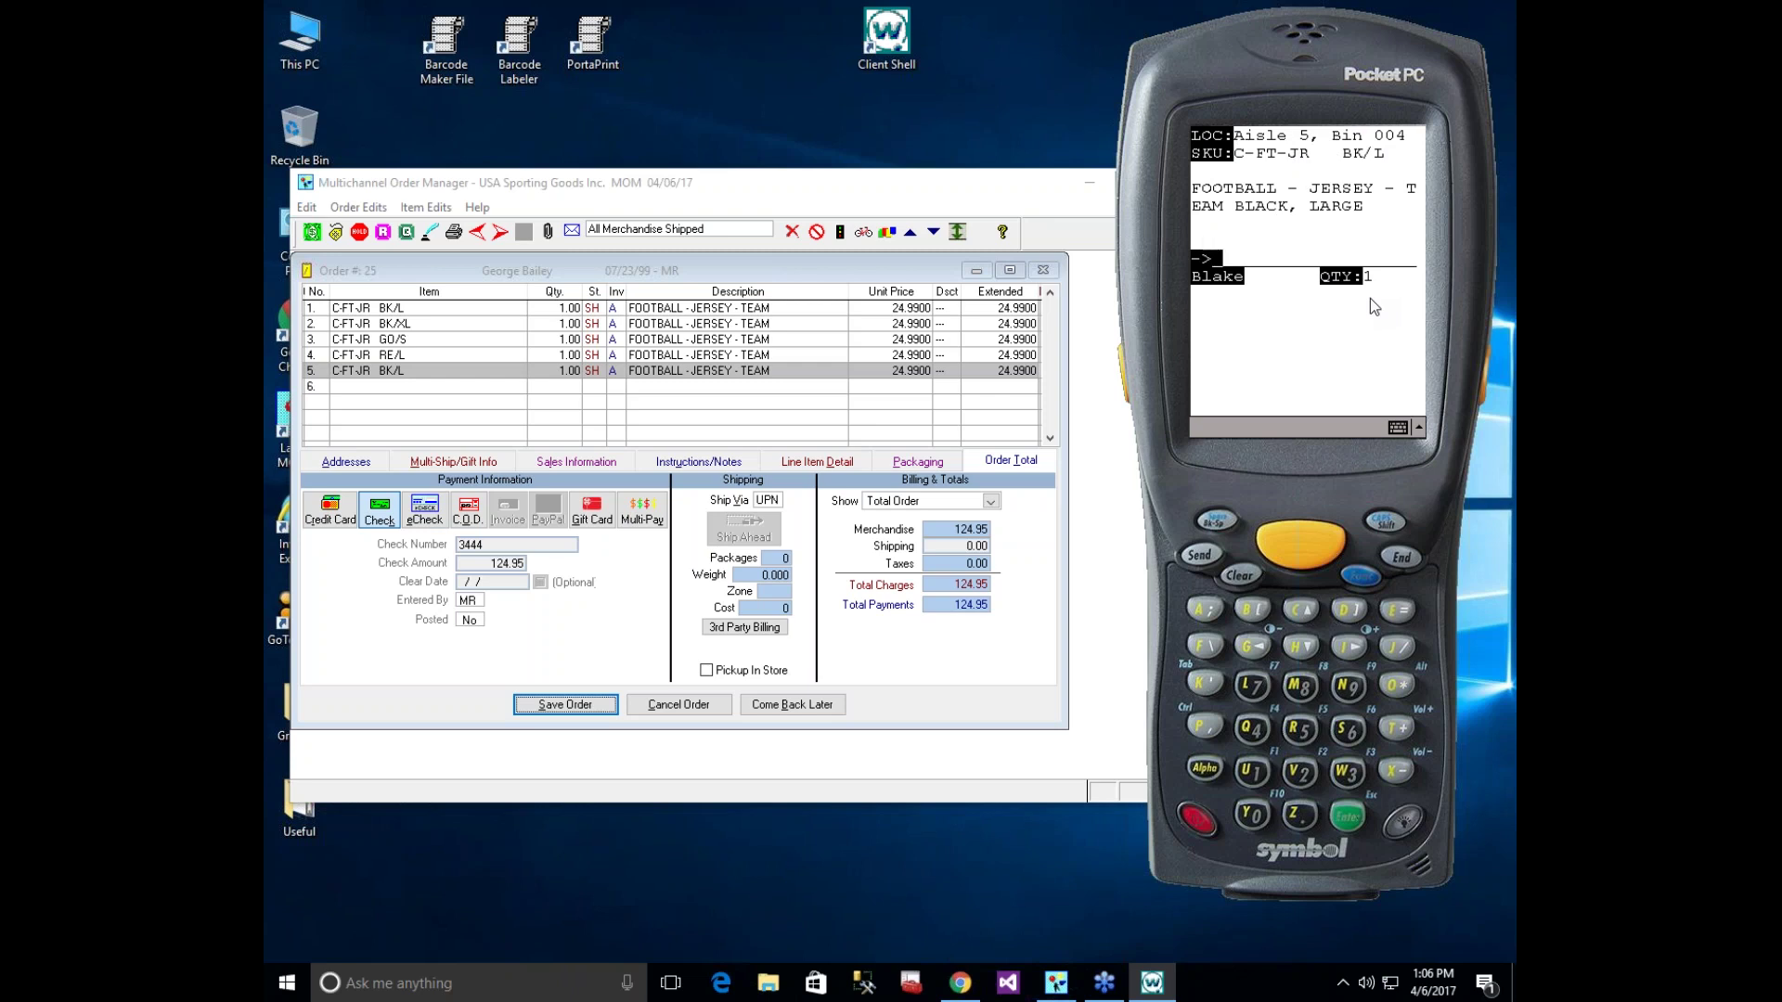
pyautogui.write('0123456000014')
pyautogui.press('Return')
pyautogui.write('C-FT-JR   BK/L')
# Review the multi-ship and gift recipient details of order 25's lines in the order manager.
pyautogui.click(421, 307)
pyautogui.click(417, 371)
pyautogui.click(428, 307)
pyautogui.click(414, 371)
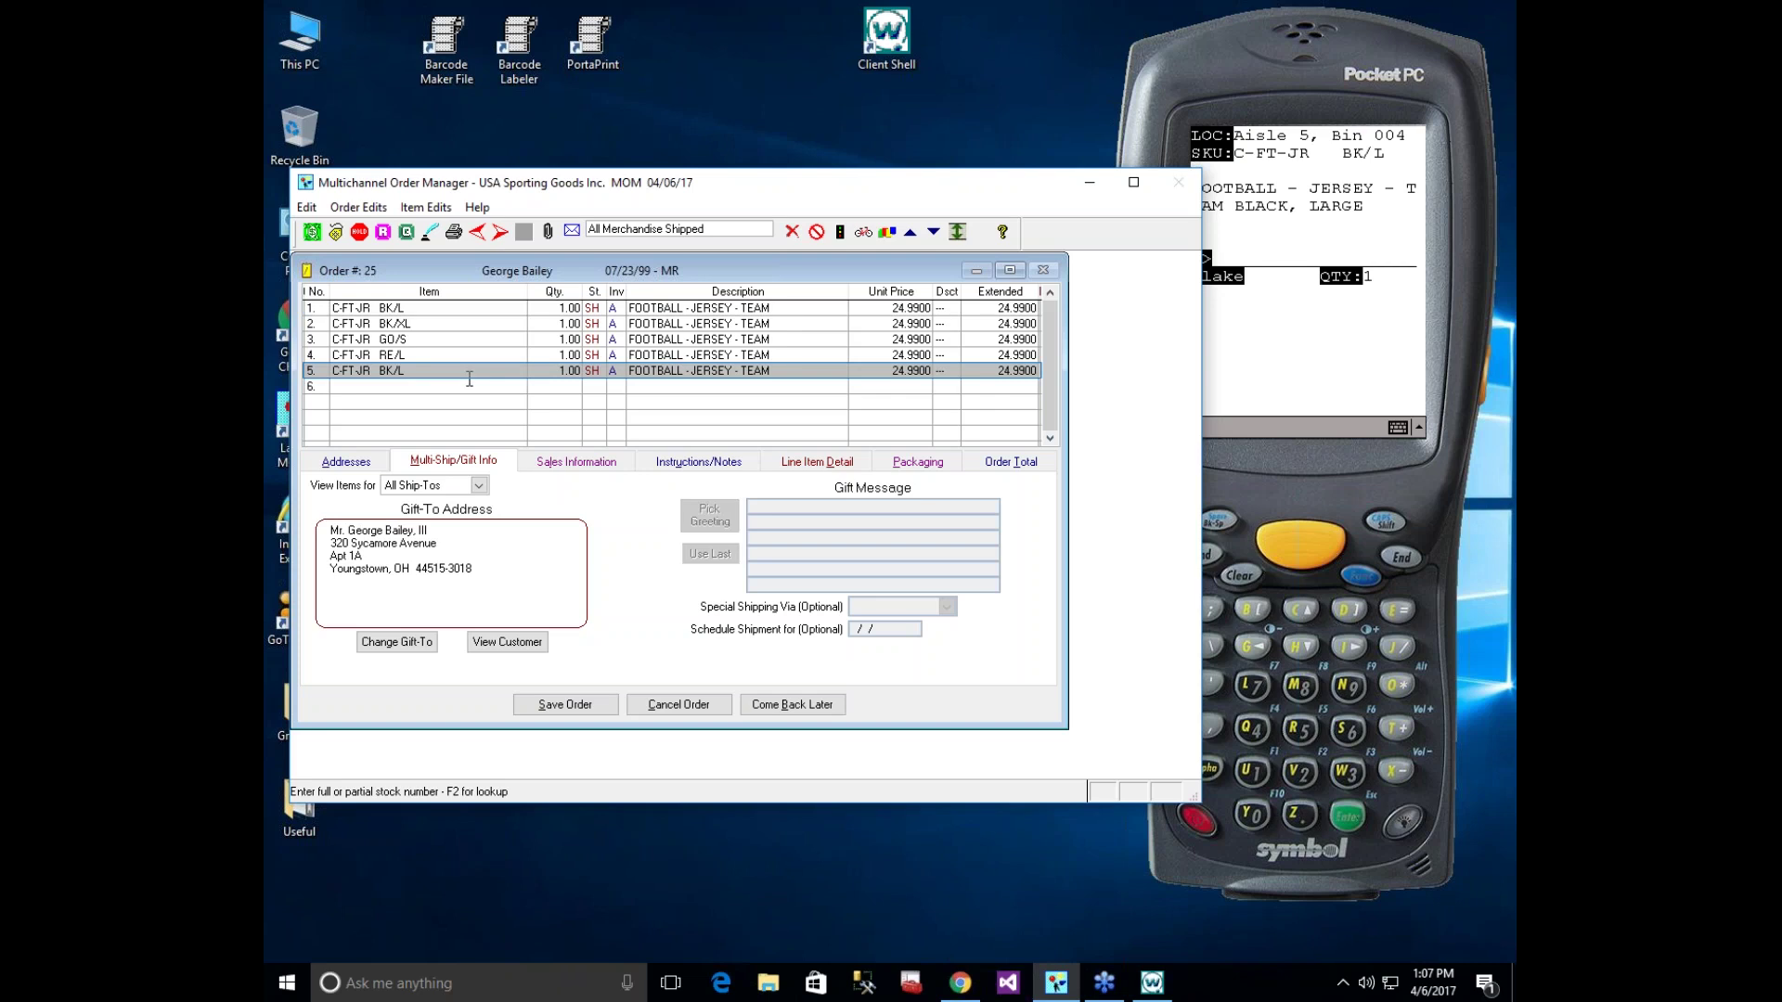
pyautogui.click(384, 308)
pyautogui.click(416, 370)
# Pick jerseys C-FT-JR BK/L, BK/XL, RE/L and GO/S on the handheld.
pyautogui.click(1168, 69)
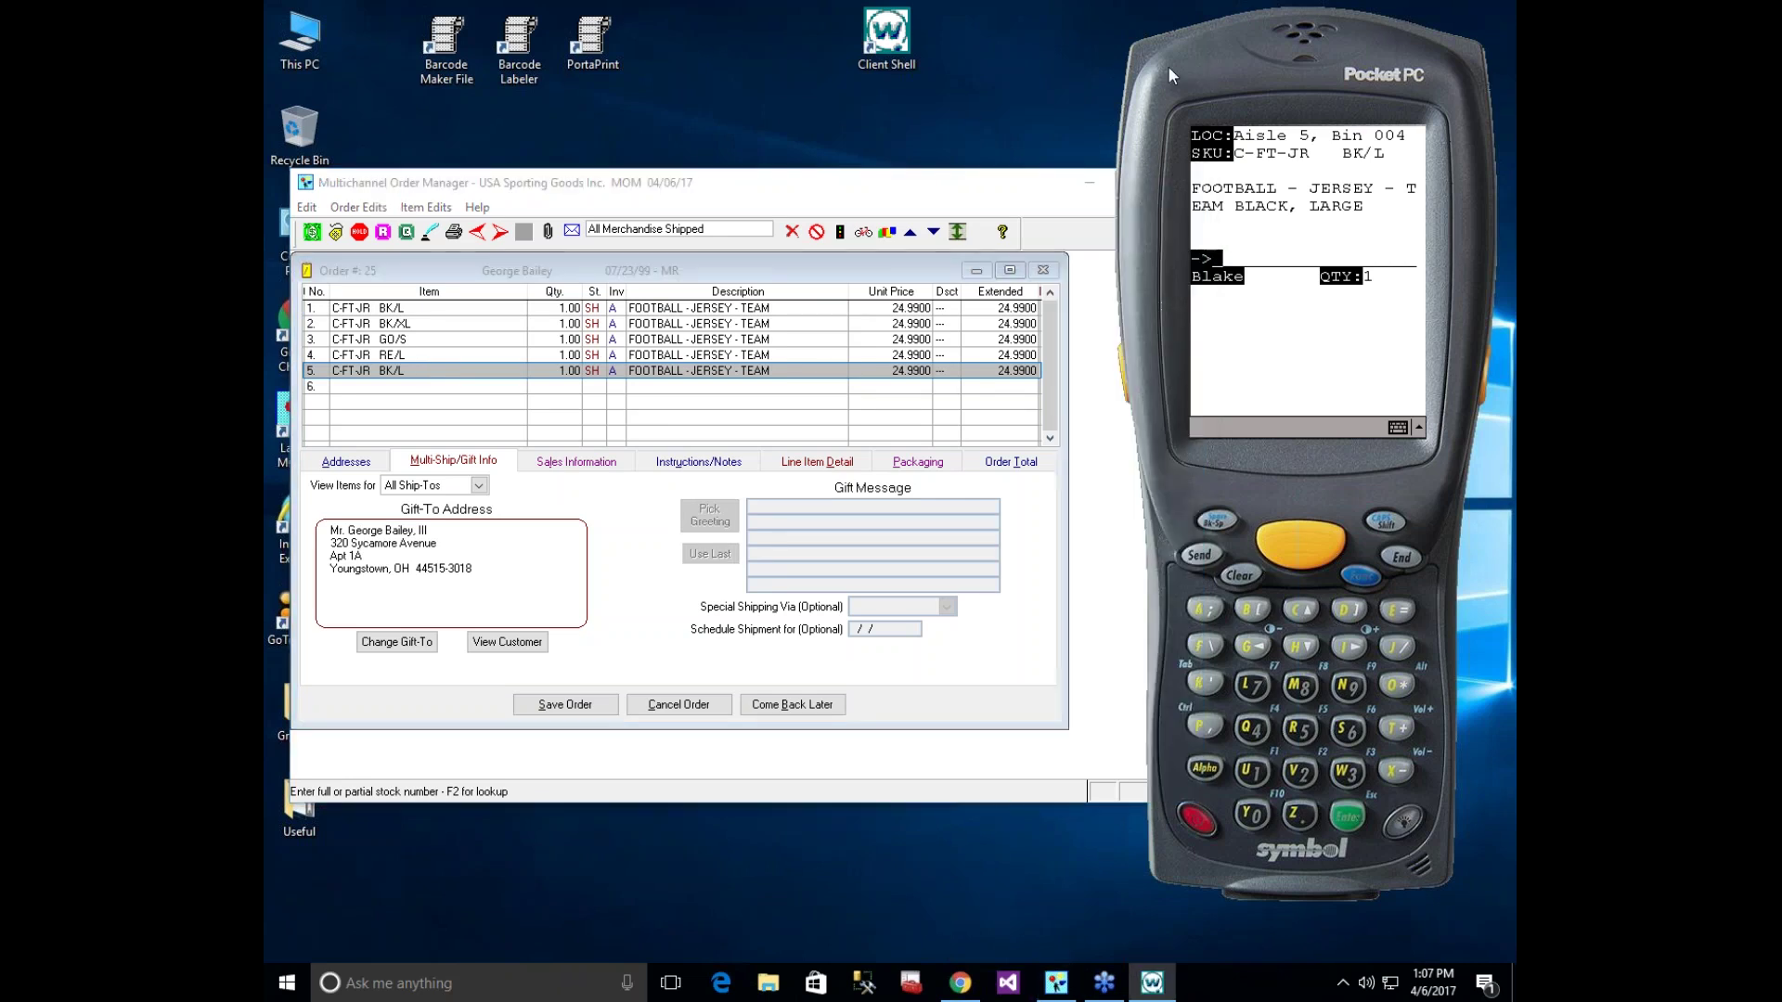
pyautogui.write('C-FT-JR  BK/L')
pyautogui.press('Return')
pyautogui.write('0123456000013')
pyautogui.write('C-FT-JR   BK/XL')
pyautogui.press('Return')
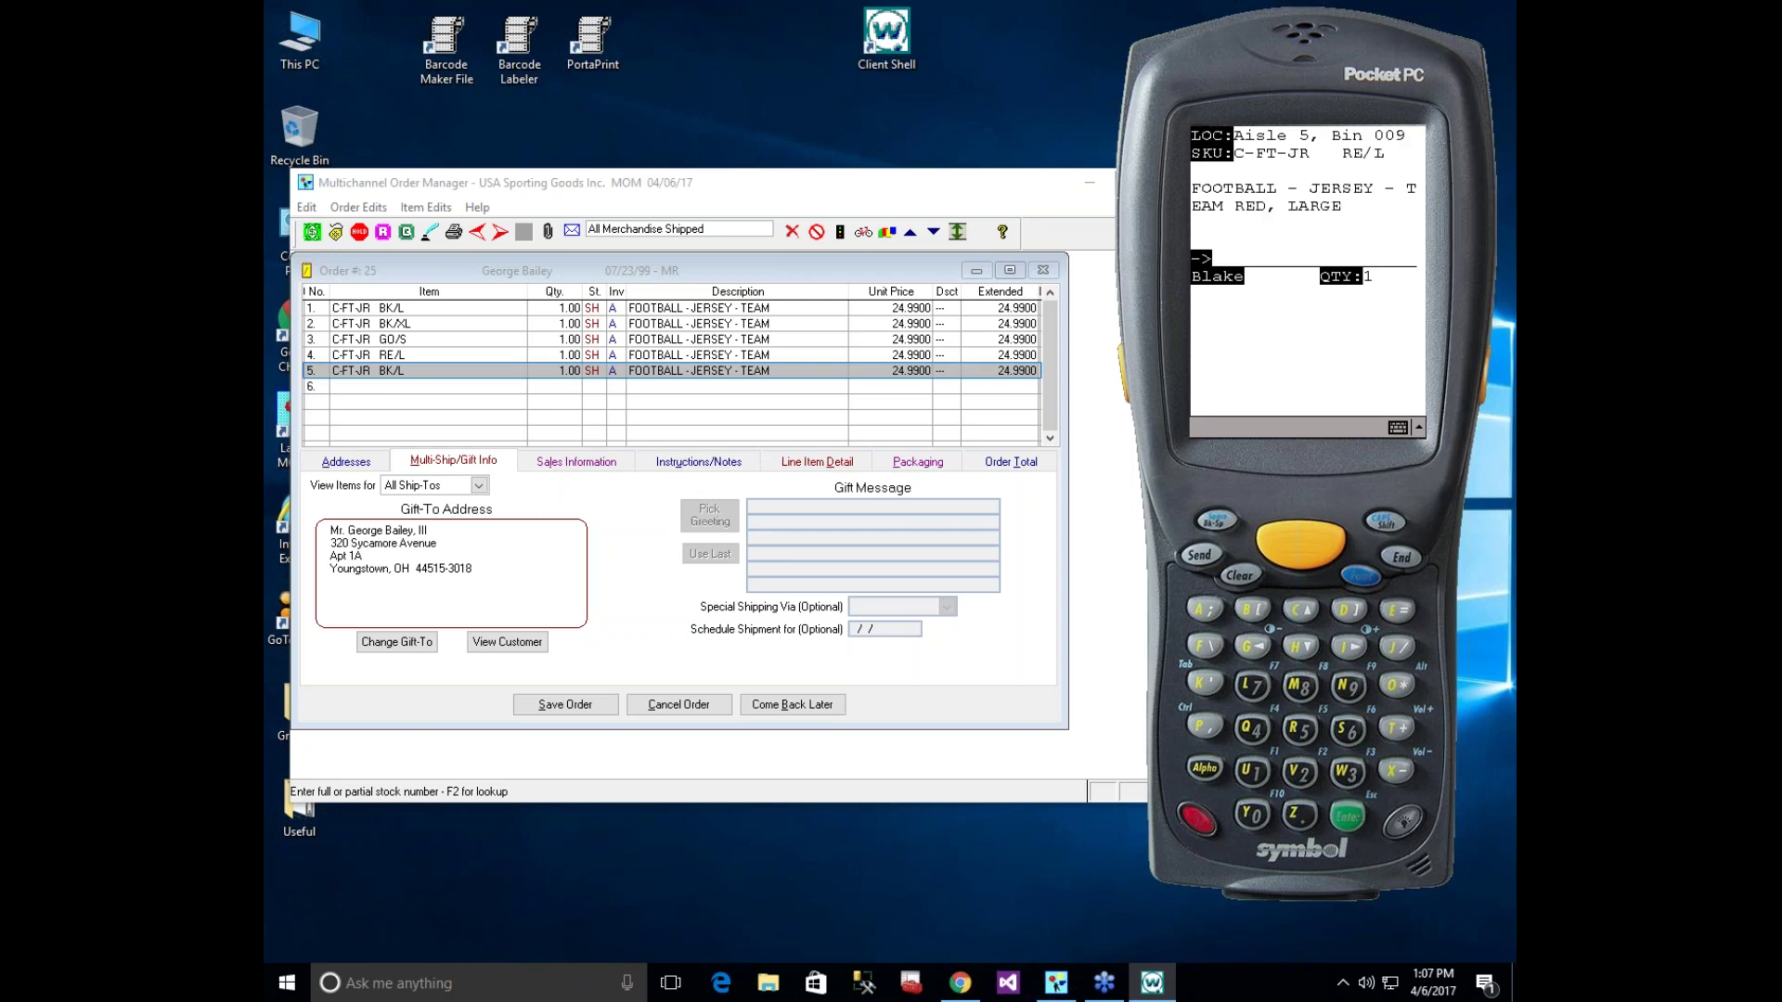
pyautogui.write('C-FT-JR   RE/L')
pyautogui.press('Return')
pyautogui.write('C-FT-JR   GO/S')
pyautogui.press('Return')
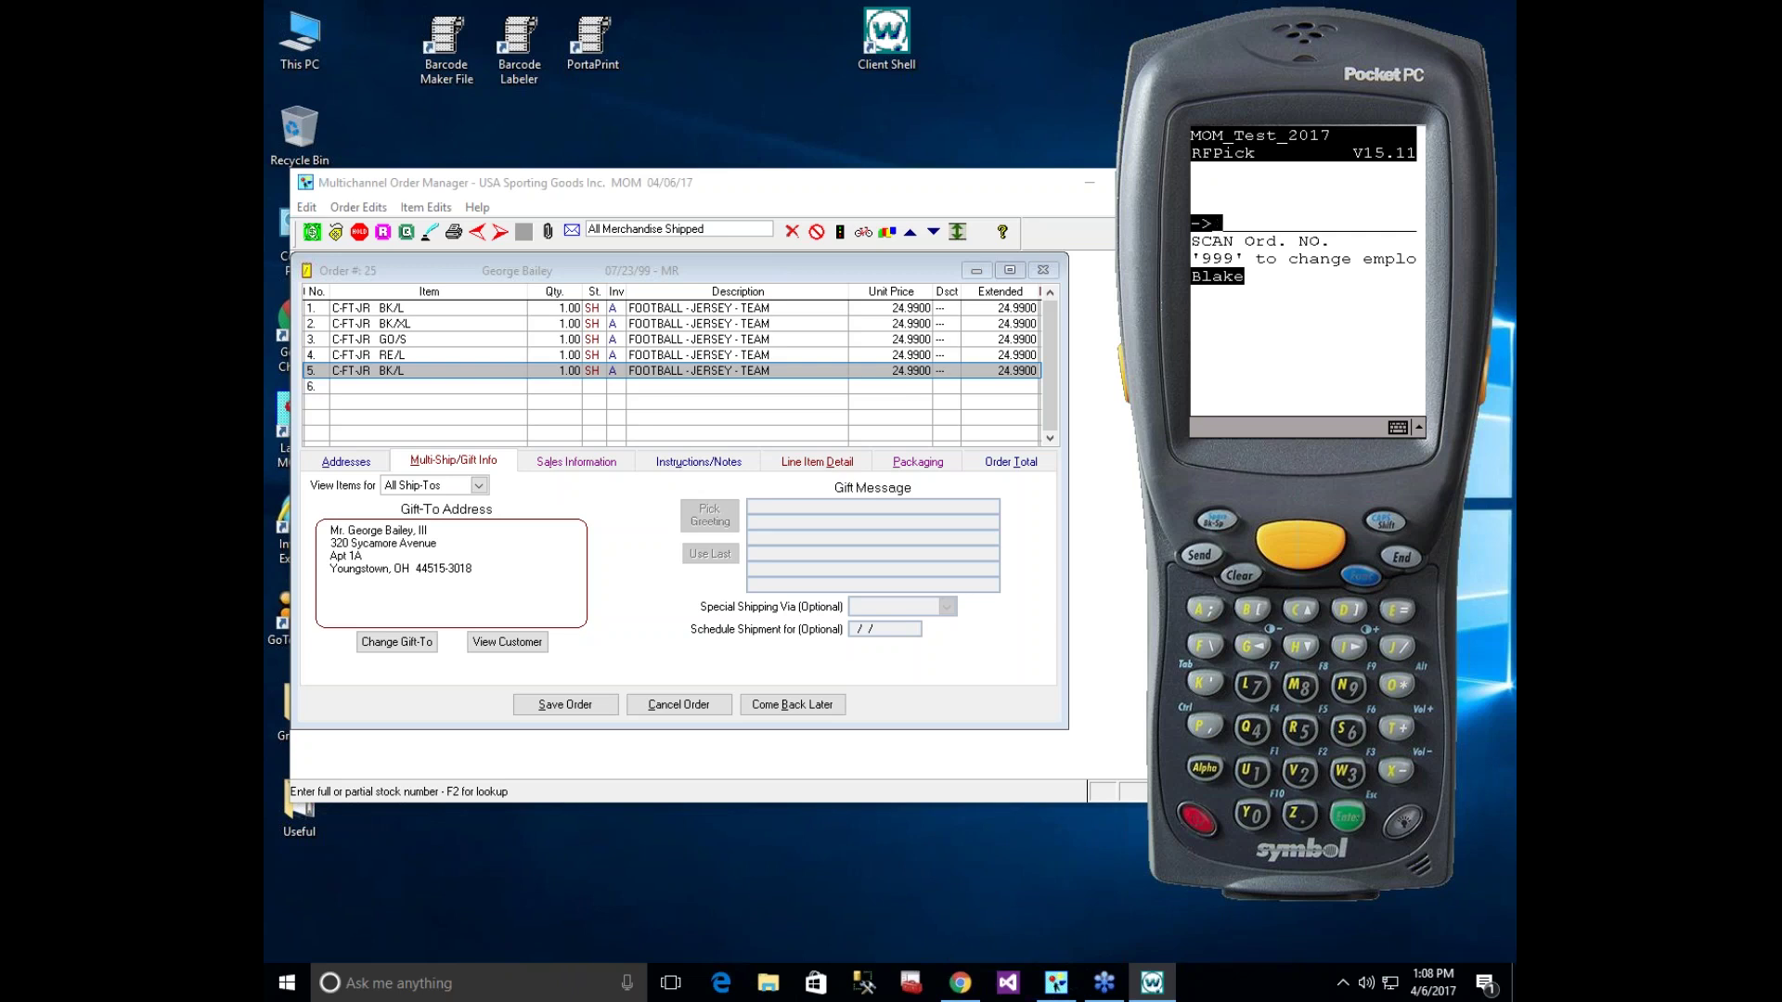
# Enter 999 at both the order and employee prompts to leave RFPick for the Main Menu.
pyautogui.write('999')
pyautogui.press('Return')
pyautogui.write('999')
pyautogui.press('Return')
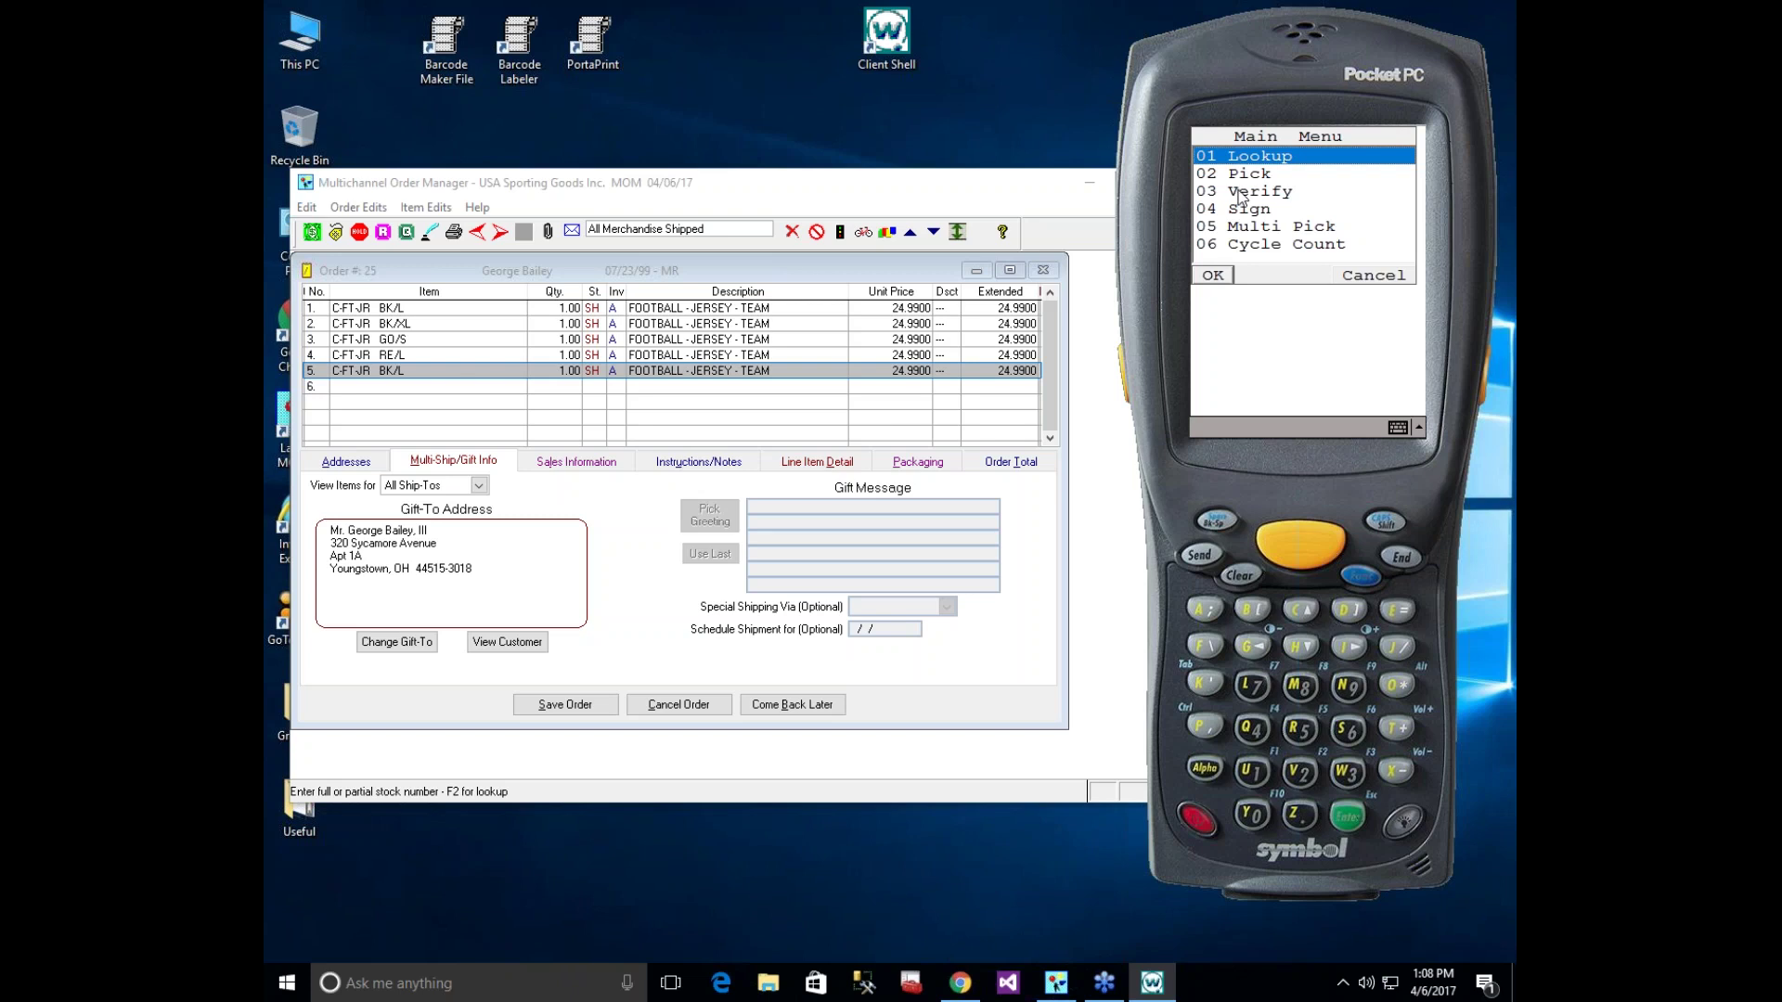
# Start Verify on the handheld, sign in, and load order 25.
pyautogui.click(1239, 196)
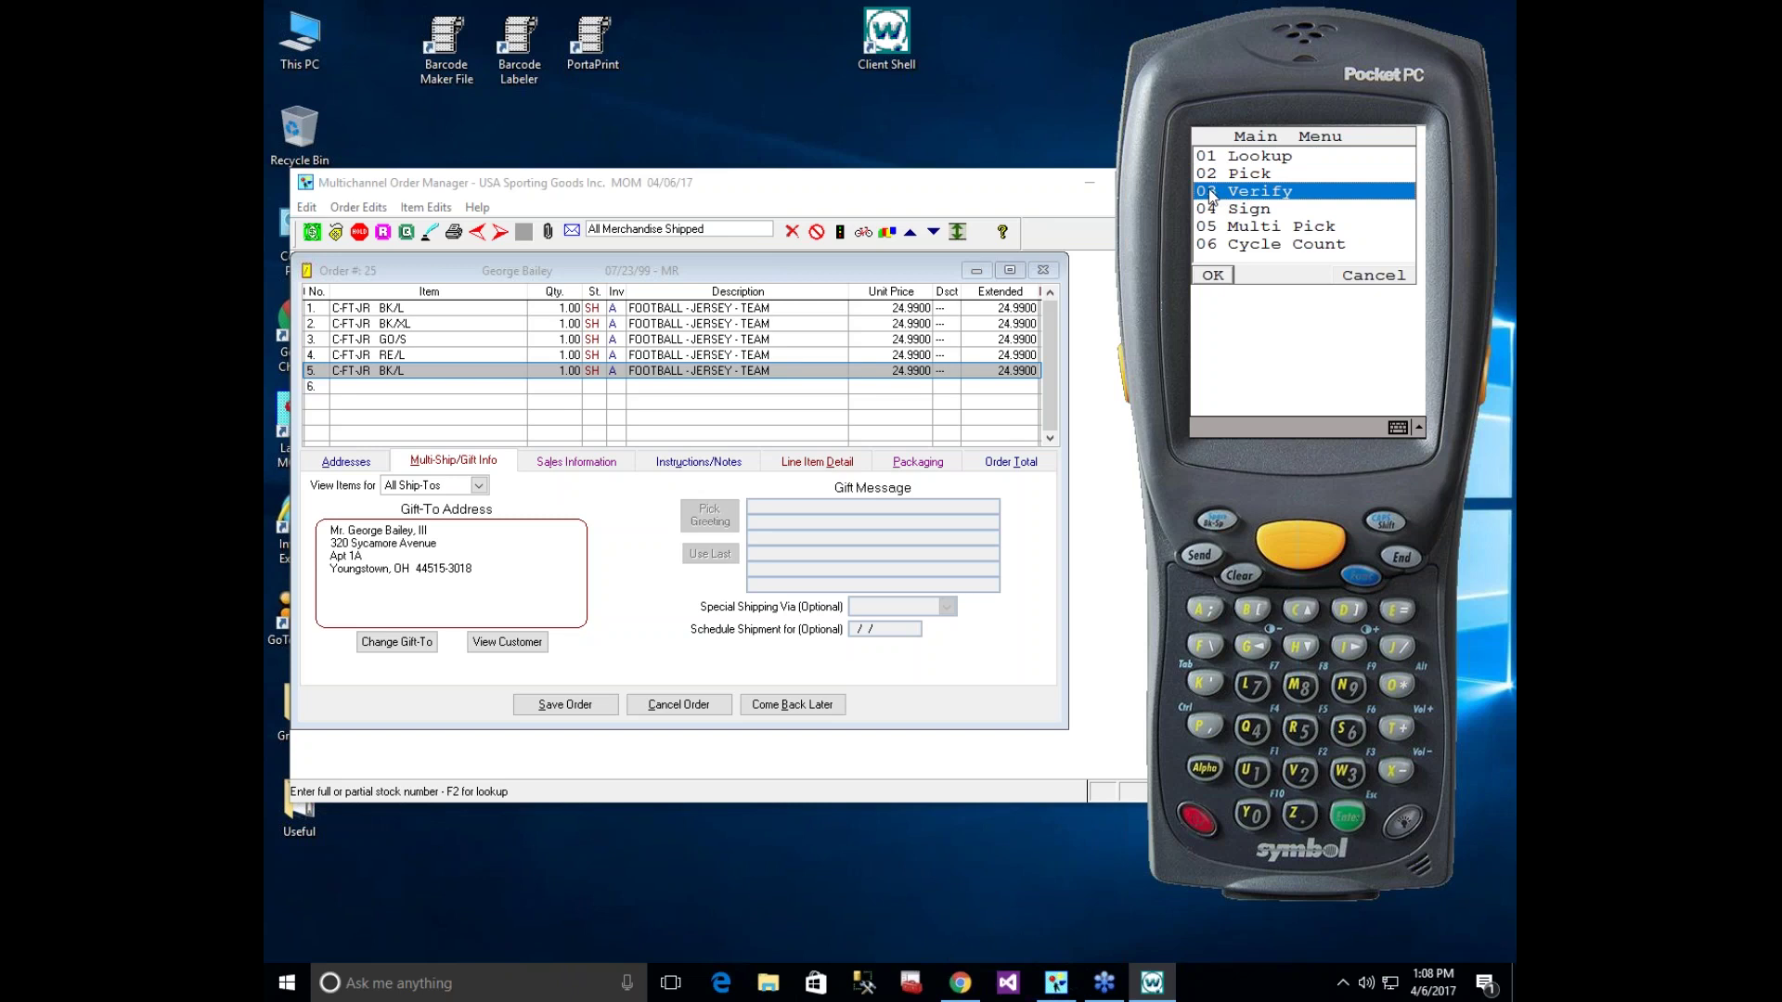
pyautogui.doubleClick(1211, 196)
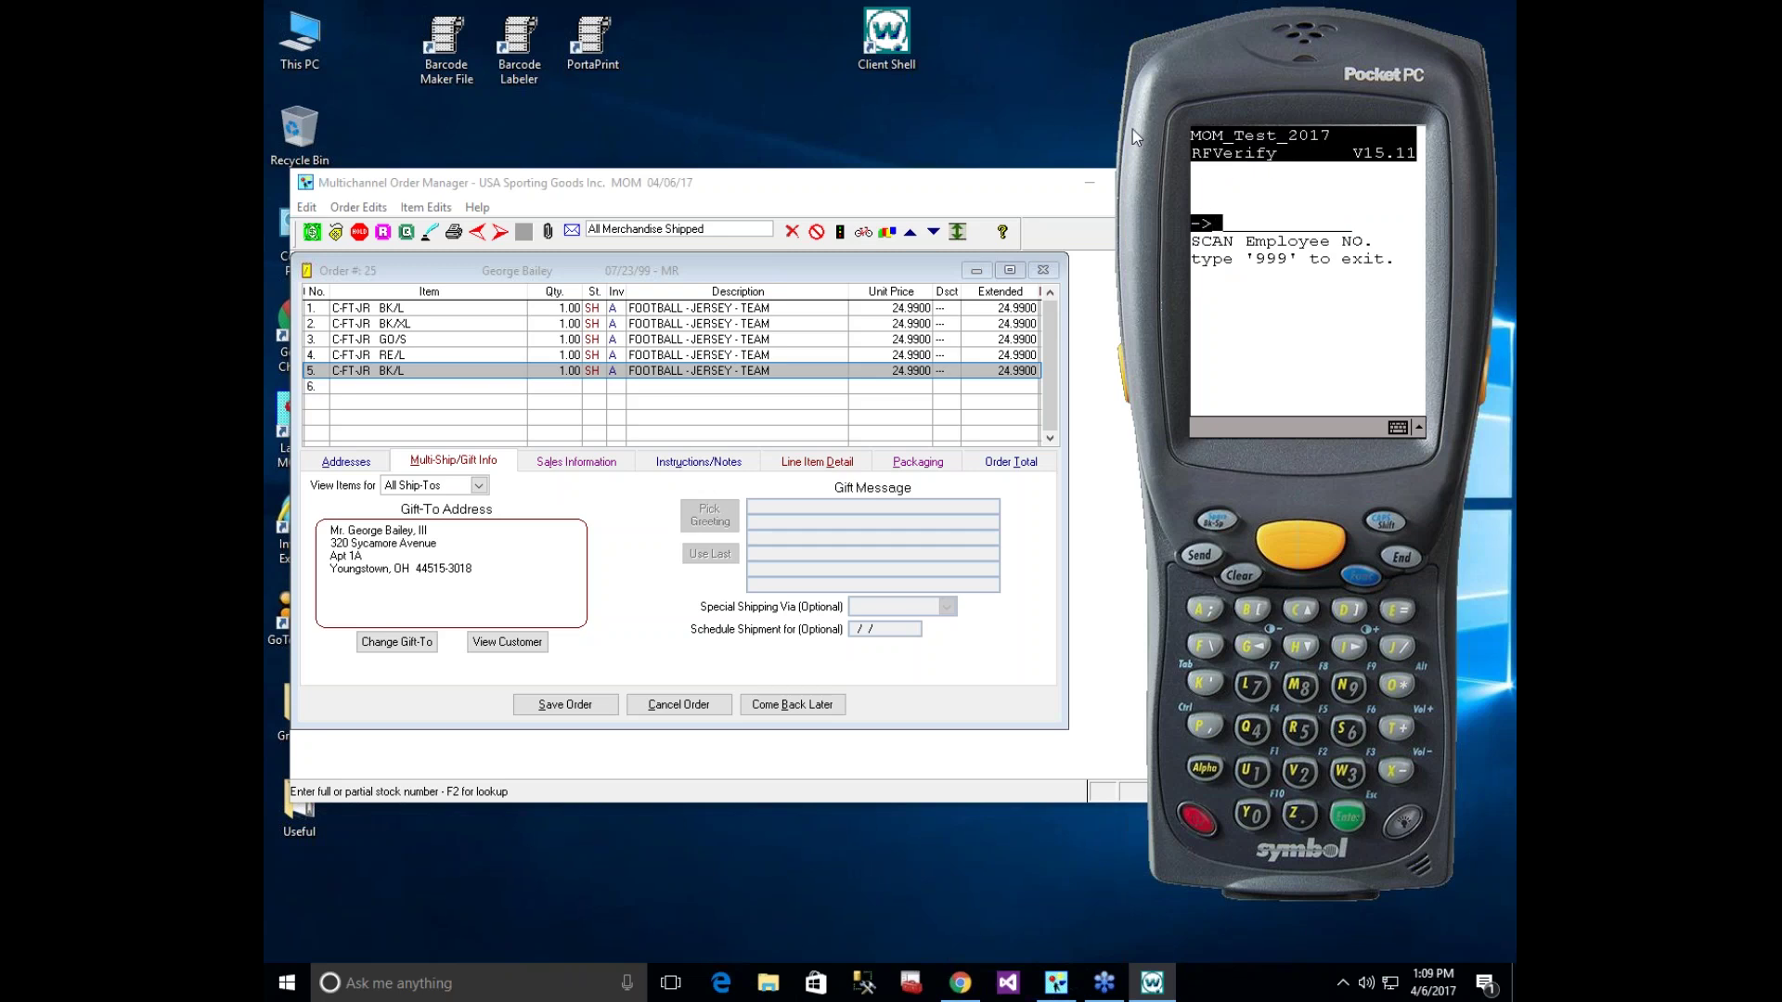
pyautogui.press('Return')
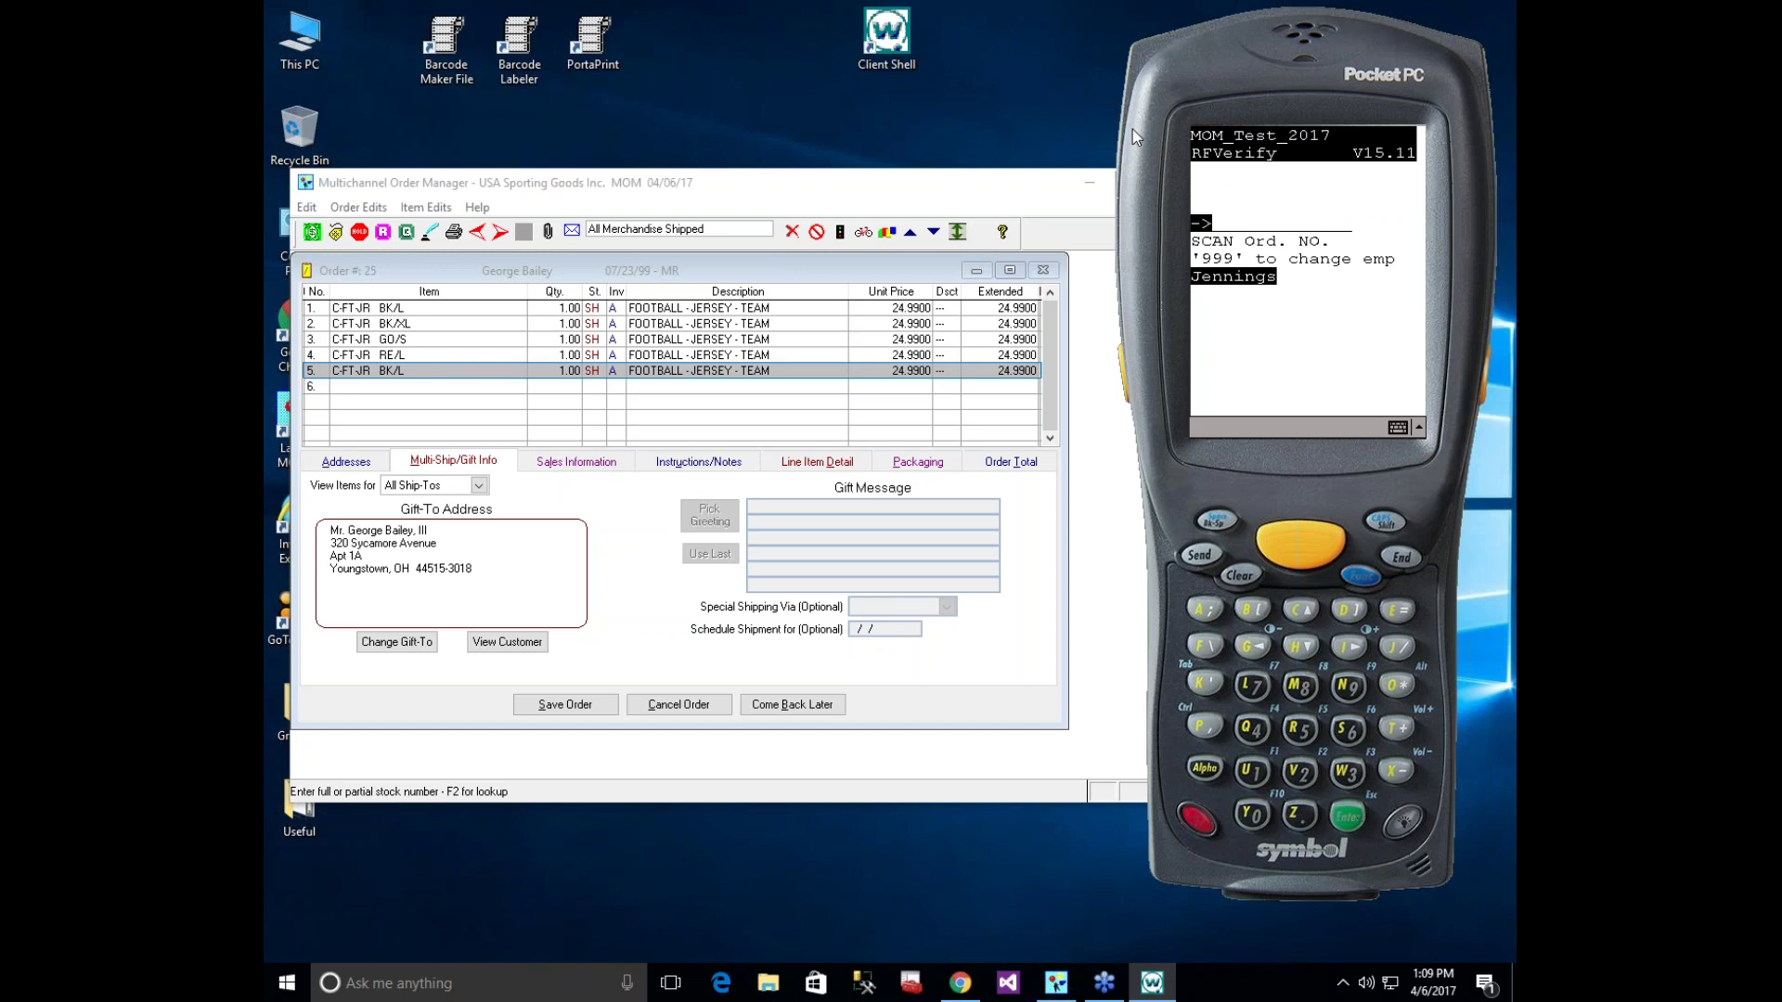
pyautogui.write('25')
pyautogui.press('Return')
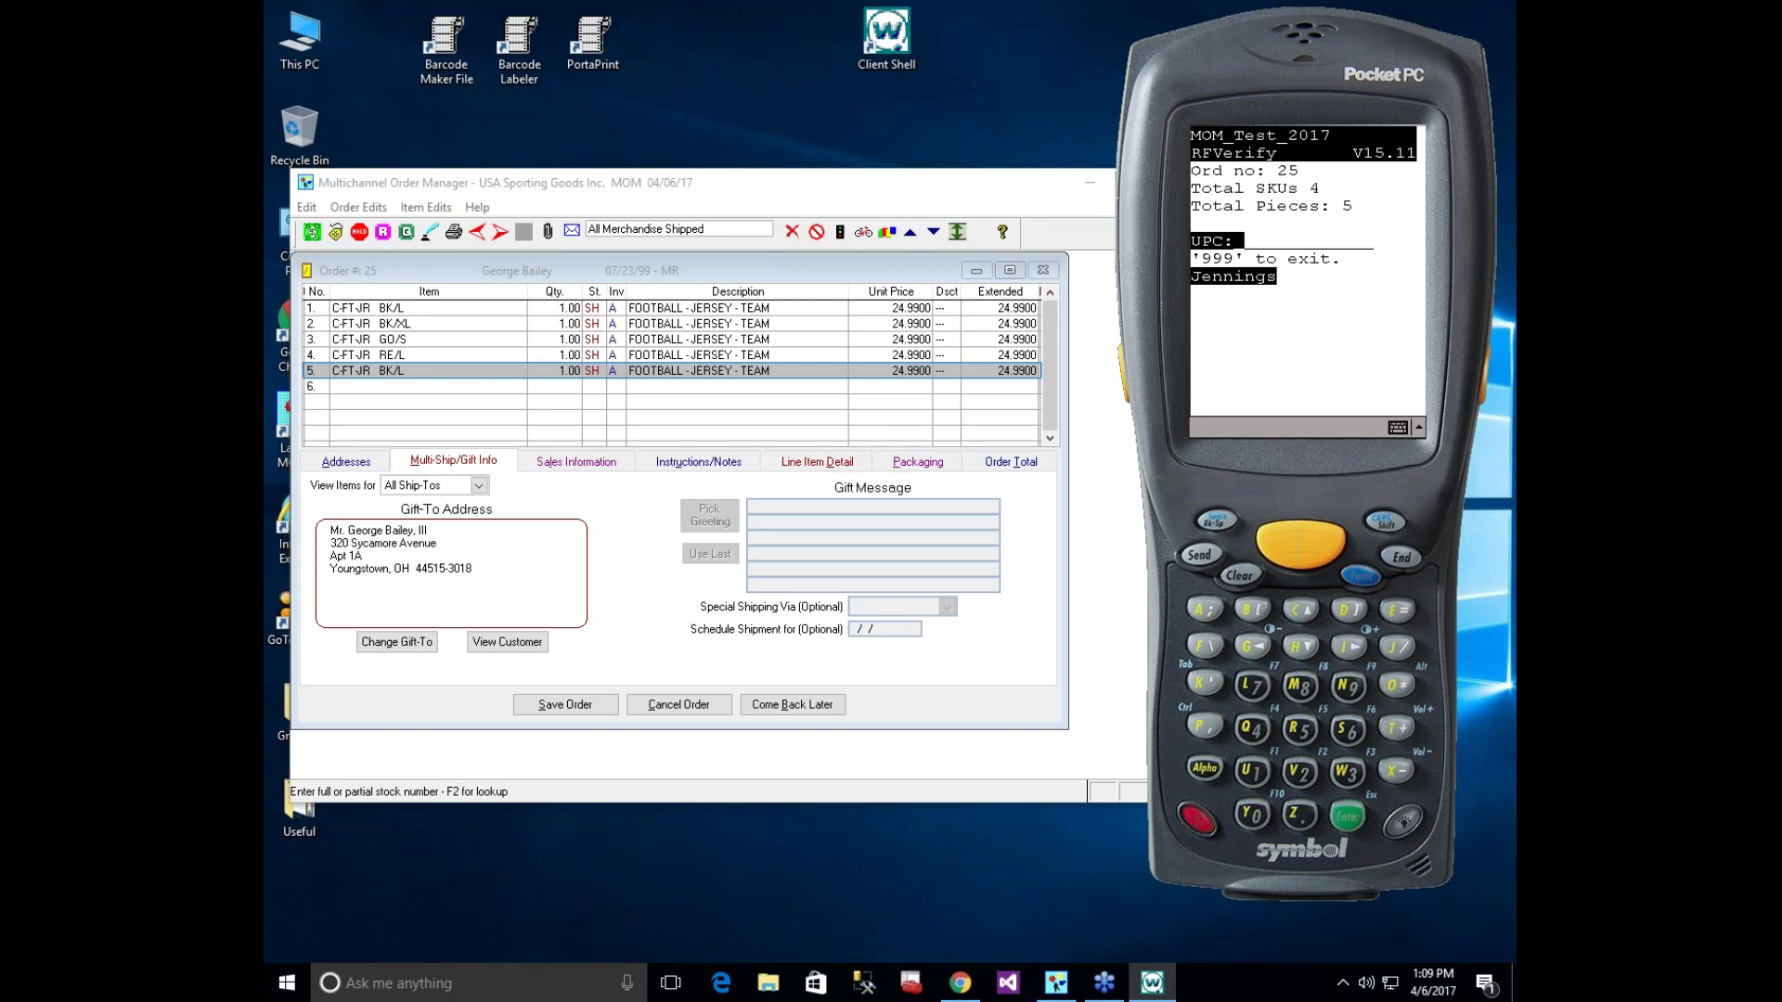
# Verify jersey SKUs C-FT-JR RE/L, GO/S, BK/XL, BK/LL and BK/L for order 25.
pyautogui.write('C-FT-JR RE/L')
pyautogui.press('Return')
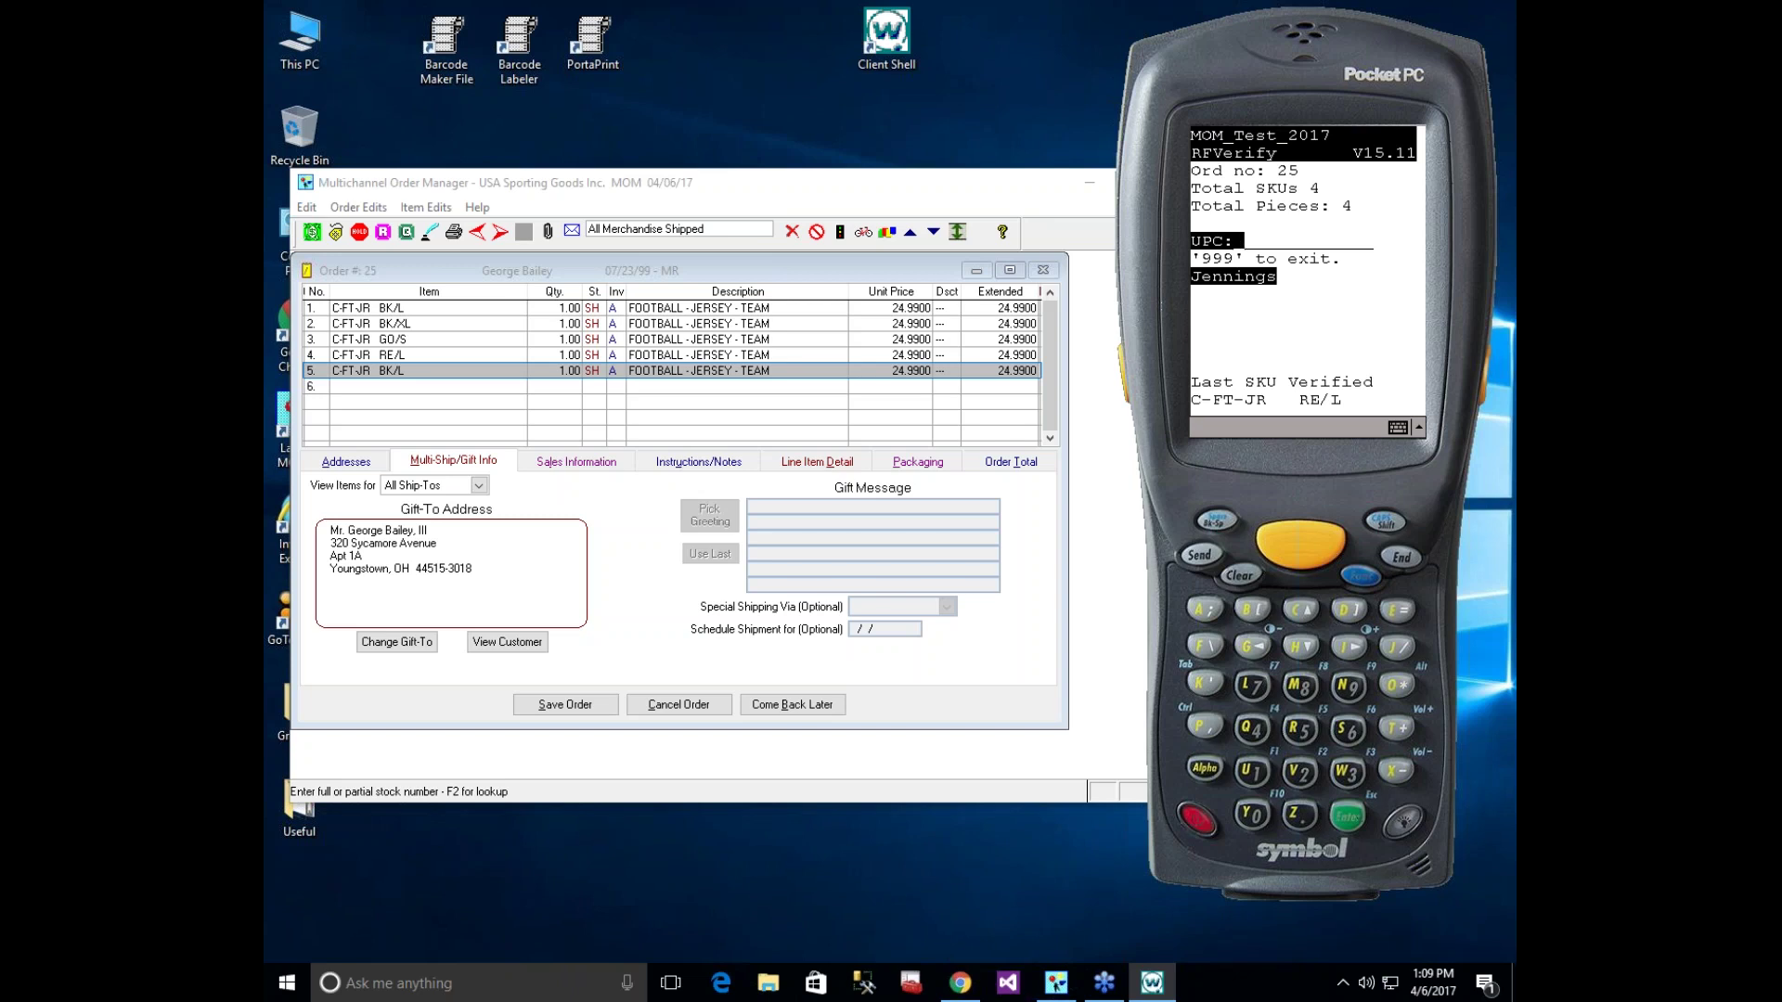
pyautogui.write('C-FT-JR   GO/S')
pyautogui.press('Return')
pyautogui.write('C-FT-JR   GO/S')
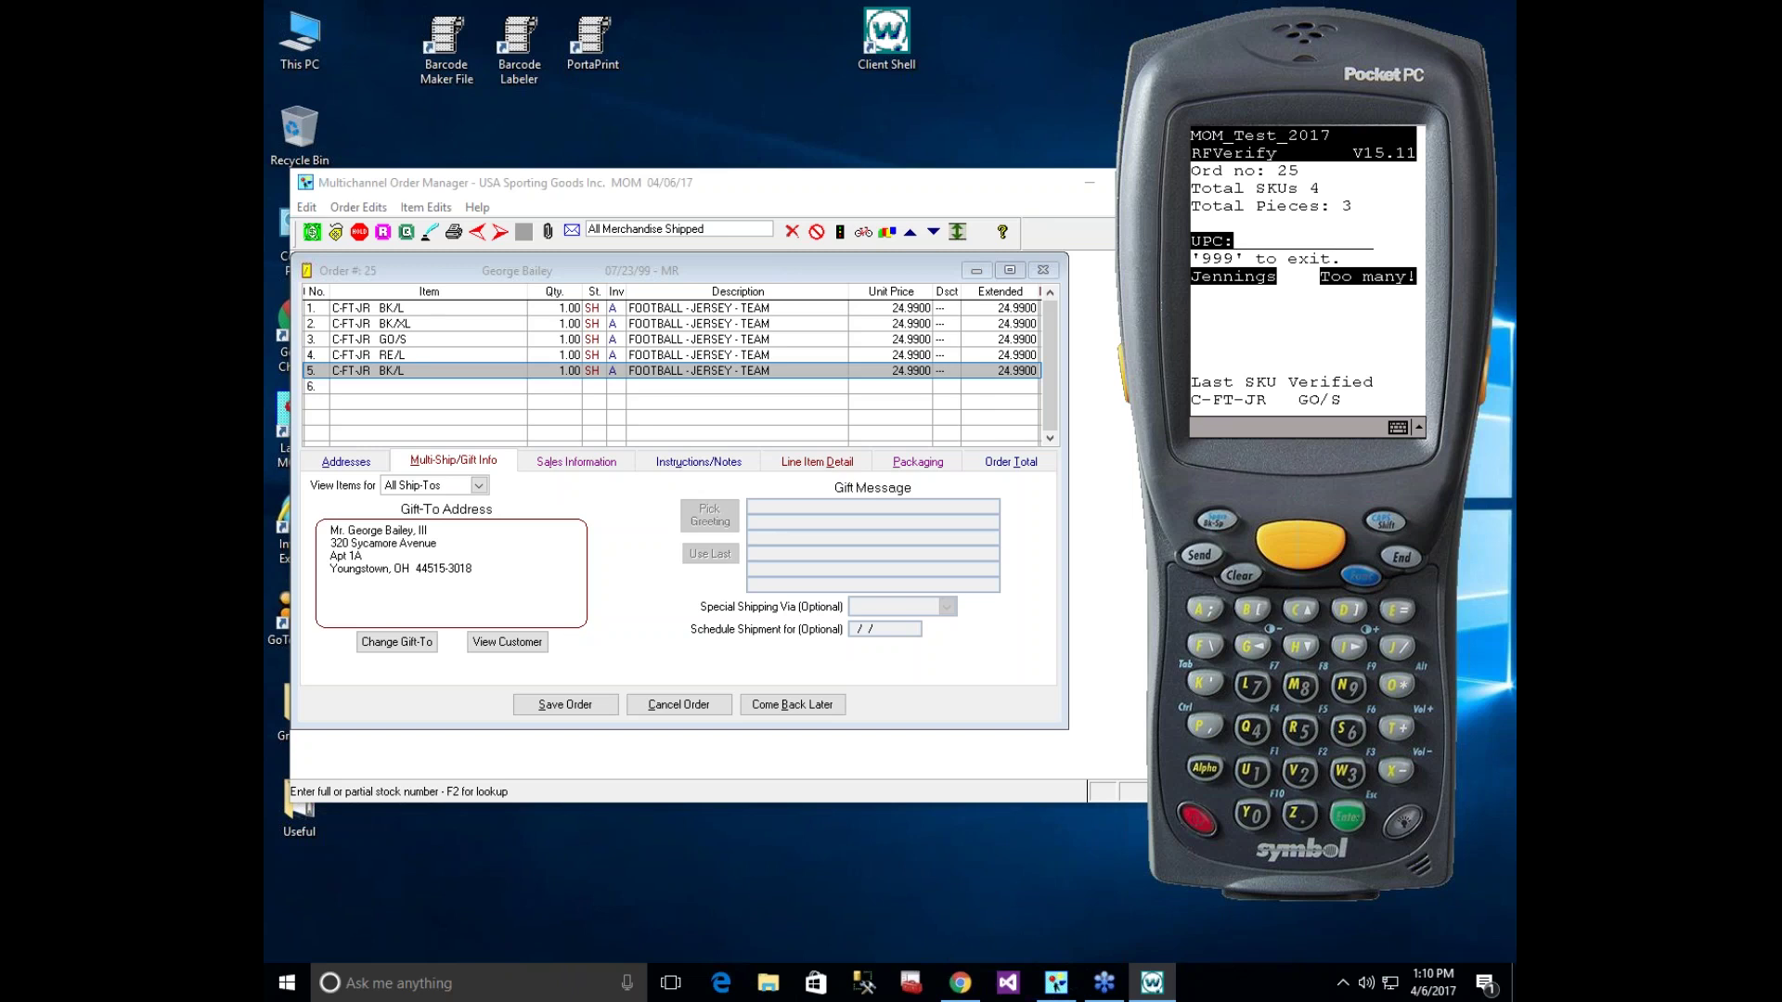
pyautogui.write('C-FT-JR BK/XL')
pyautogui.press('Return')
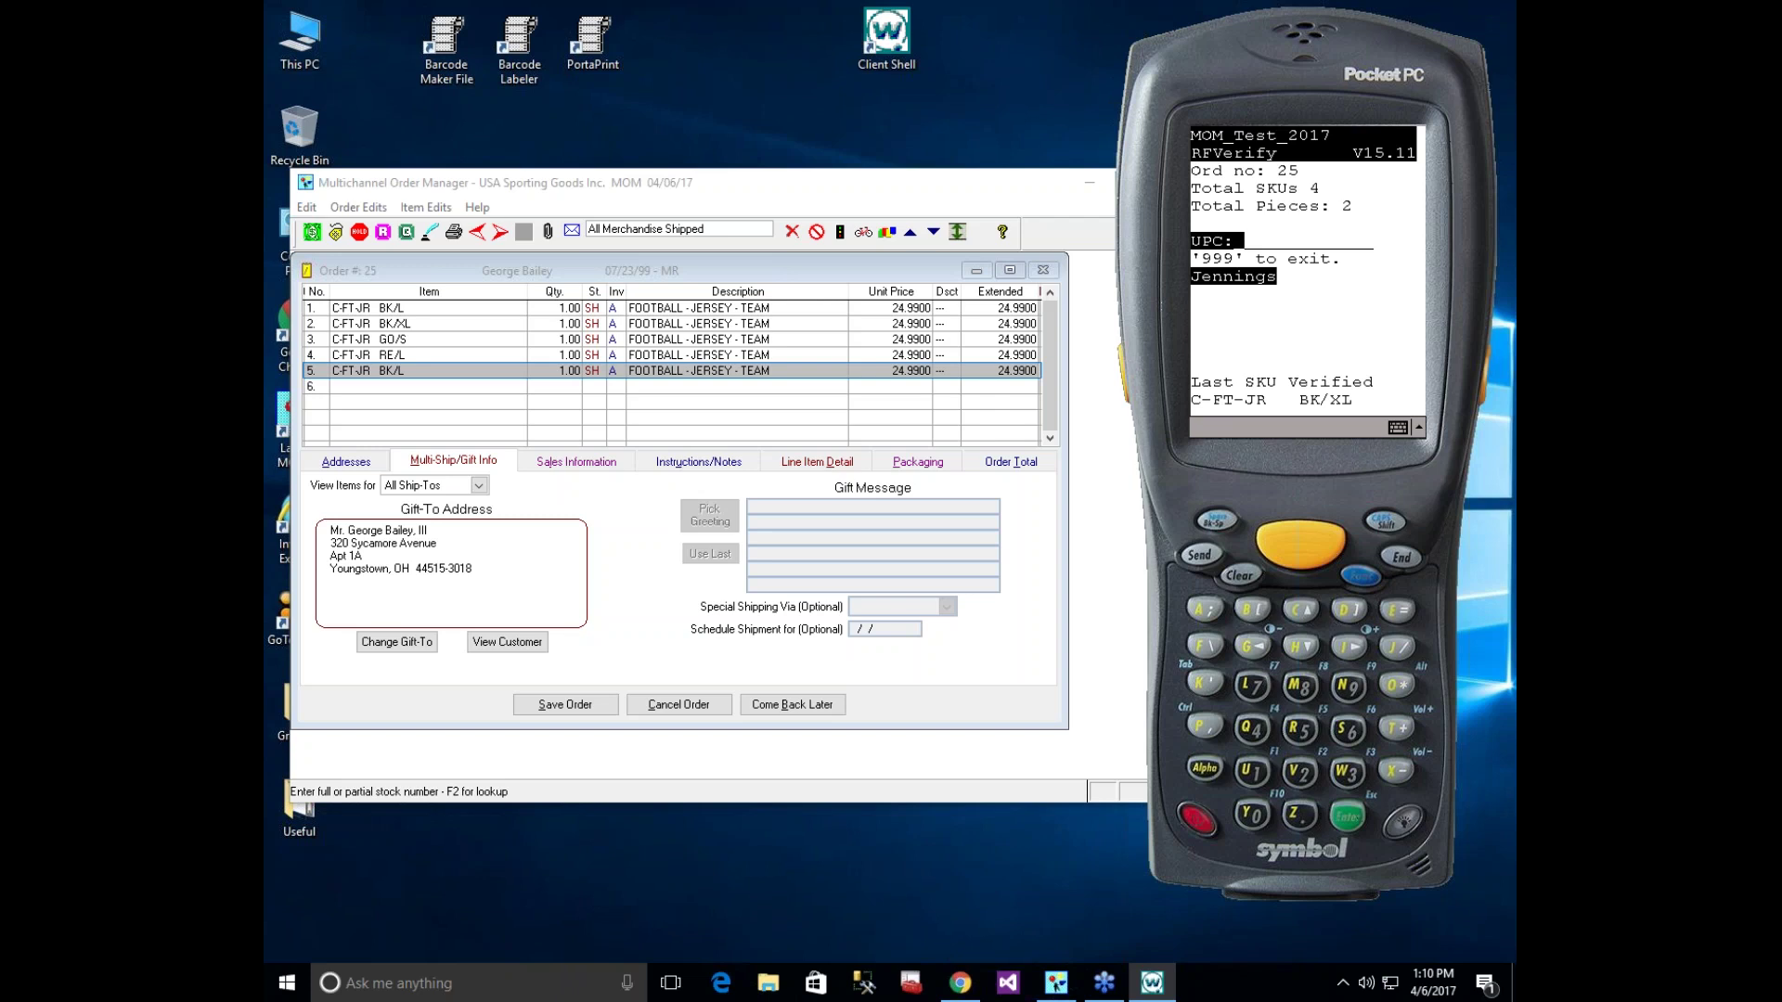
pyautogui.write('C-FT-JR BK/LL')
pyautogui.press('Return')
pyautogui.write('C-FT-JR   BK/L')
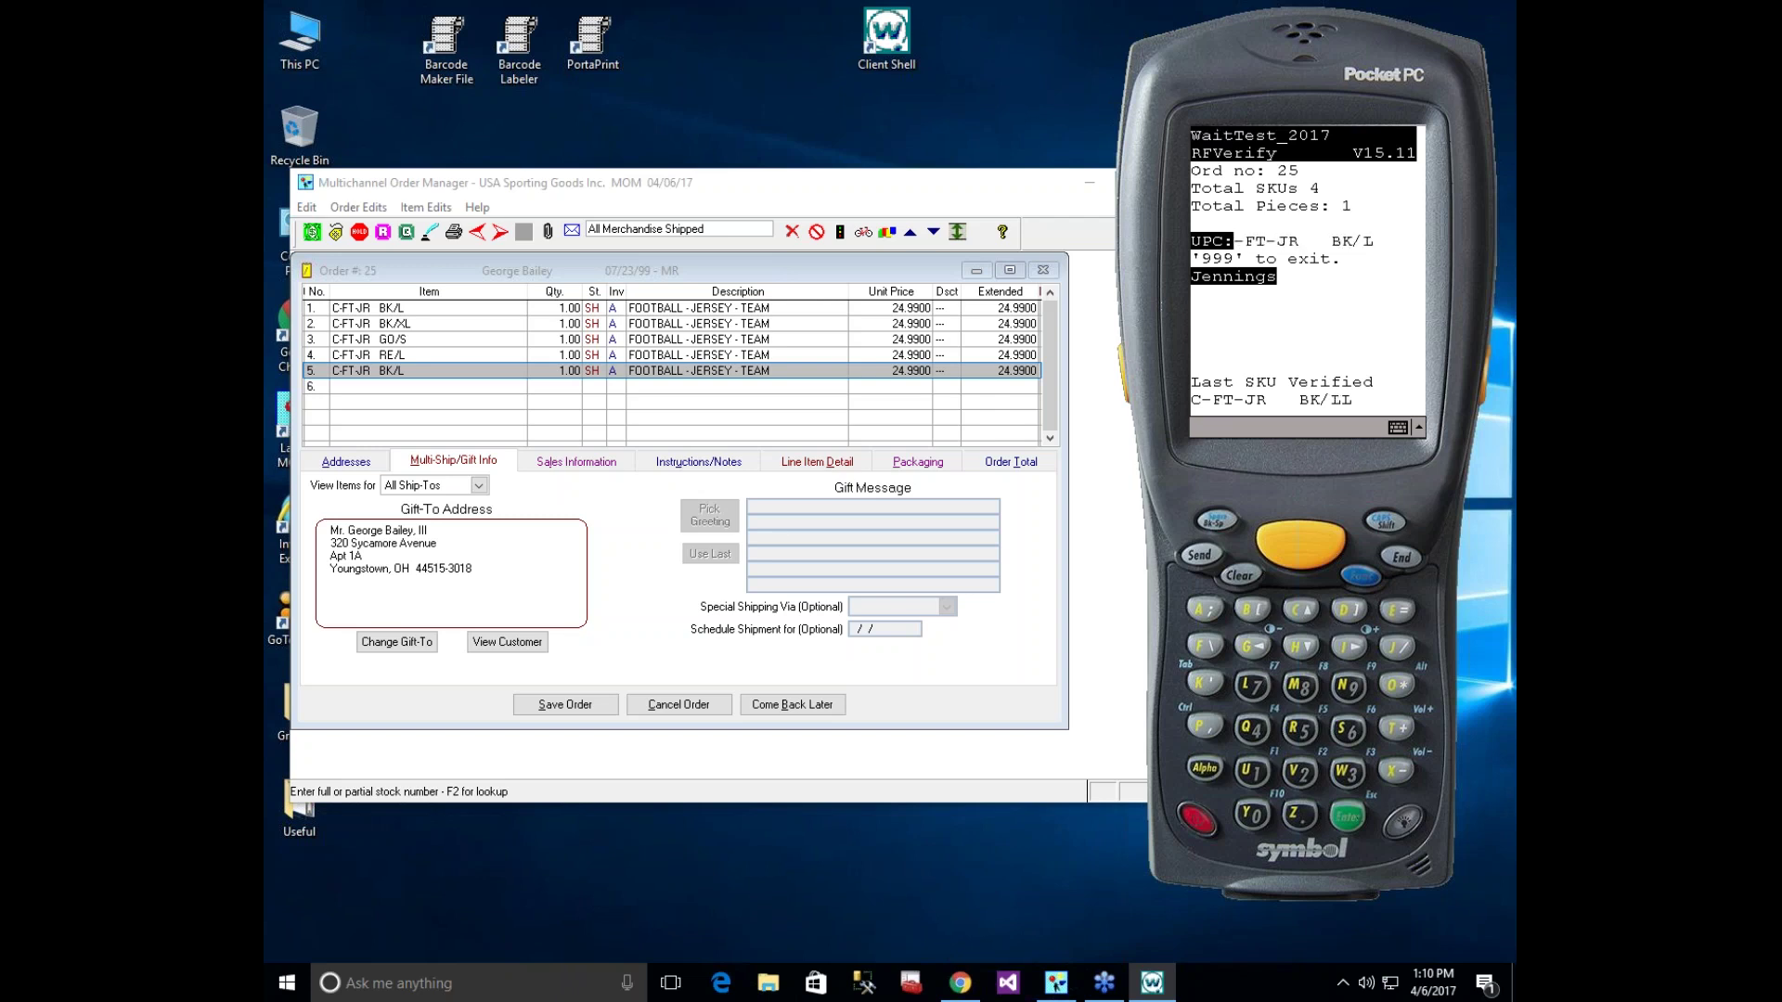
pyautogui.press('Return')
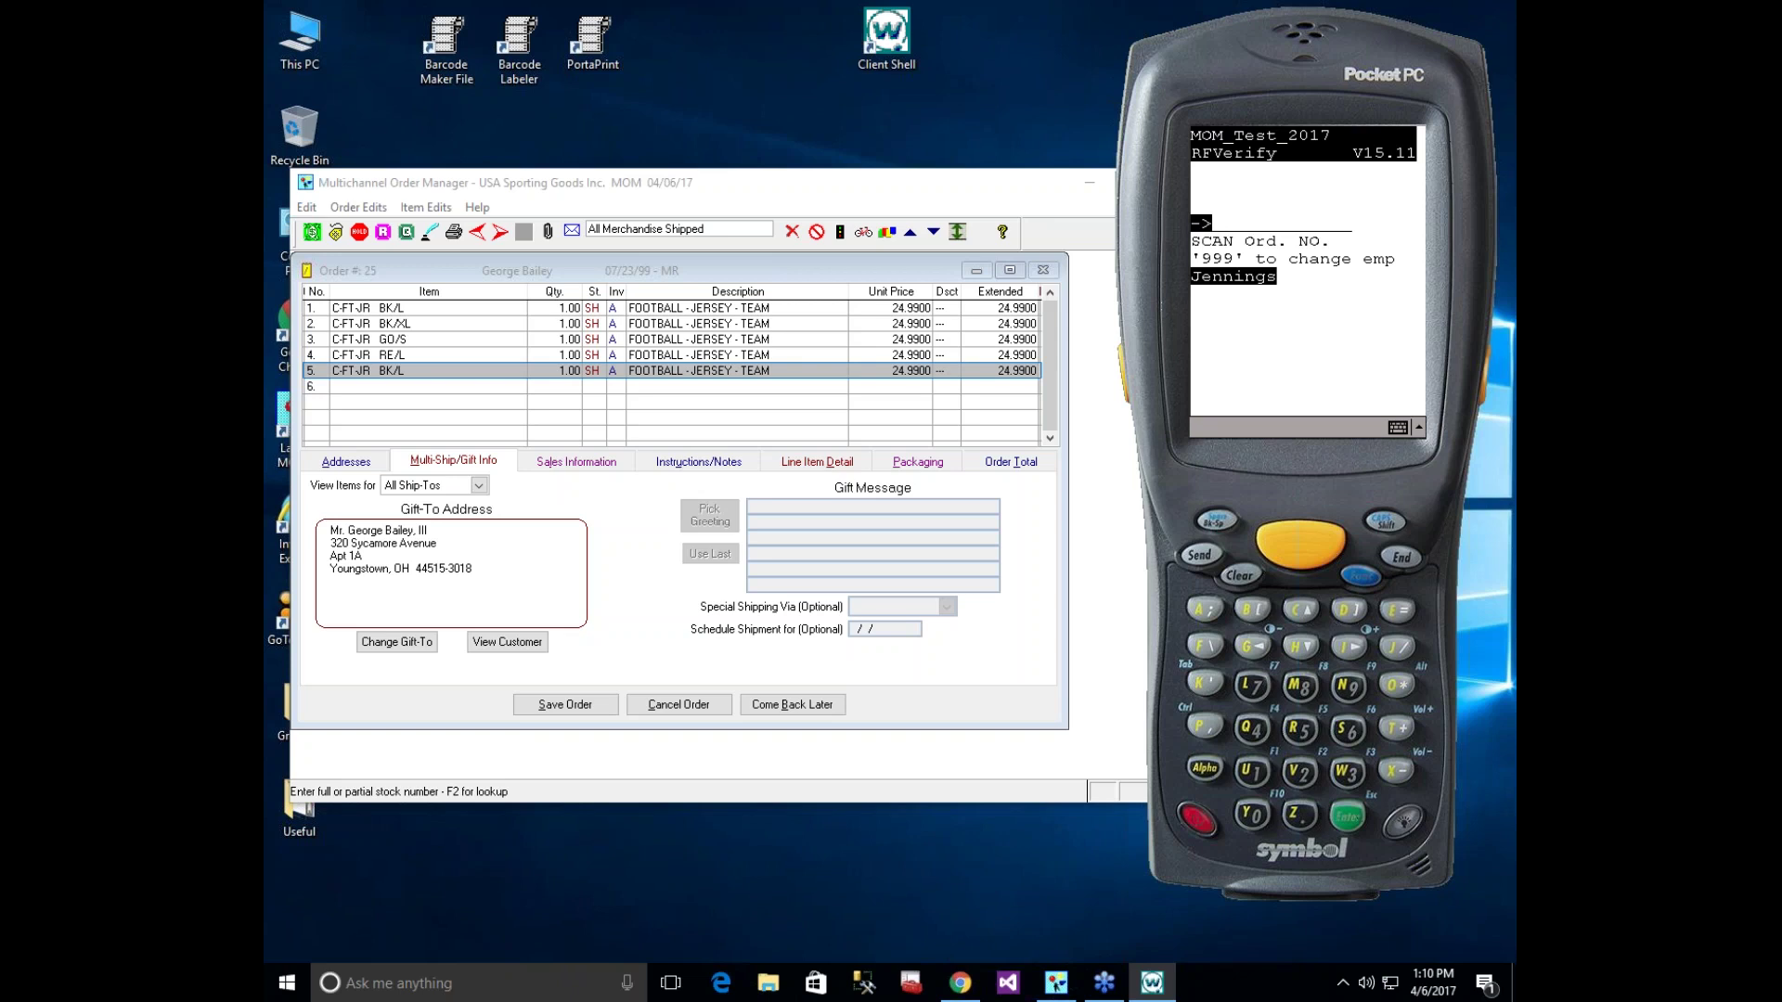
# Open Wholesale Marine Packing Slip.pdf from Graphics > Orders and scroll down to its barcodes.
pyautogui.moveTo(753, 189); pyautogui.dragTo(854, 125)
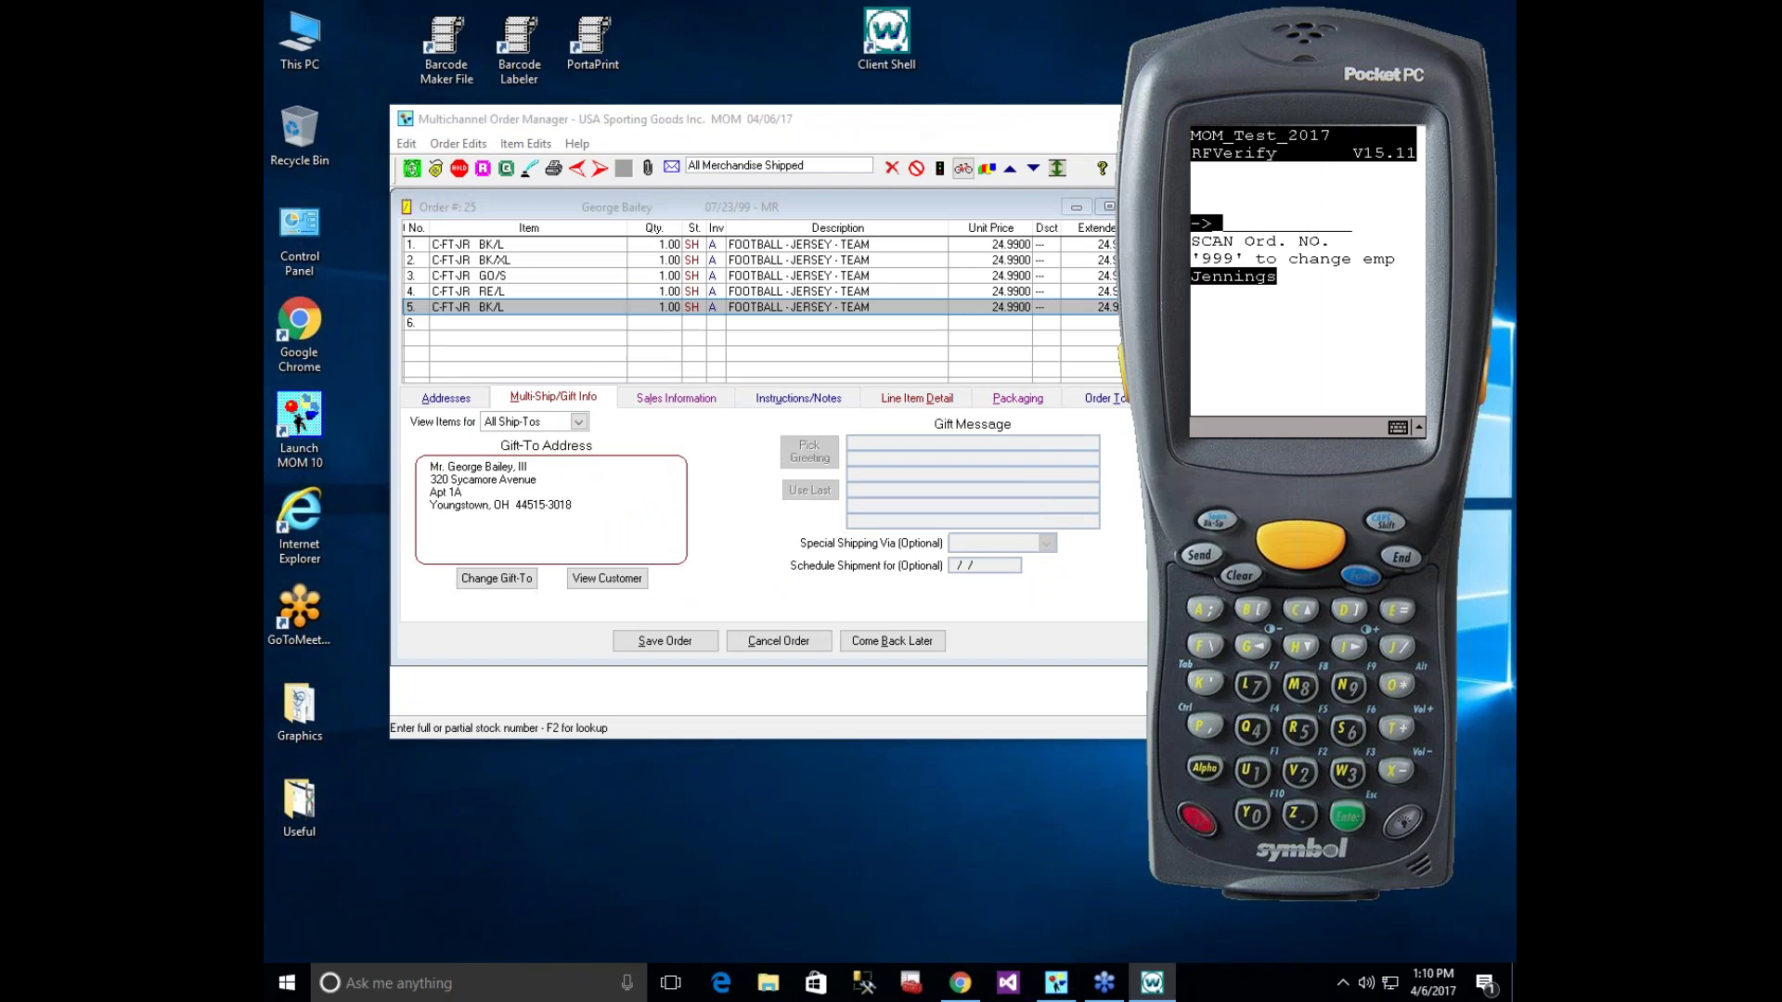
pyautogui.click(299, 710)
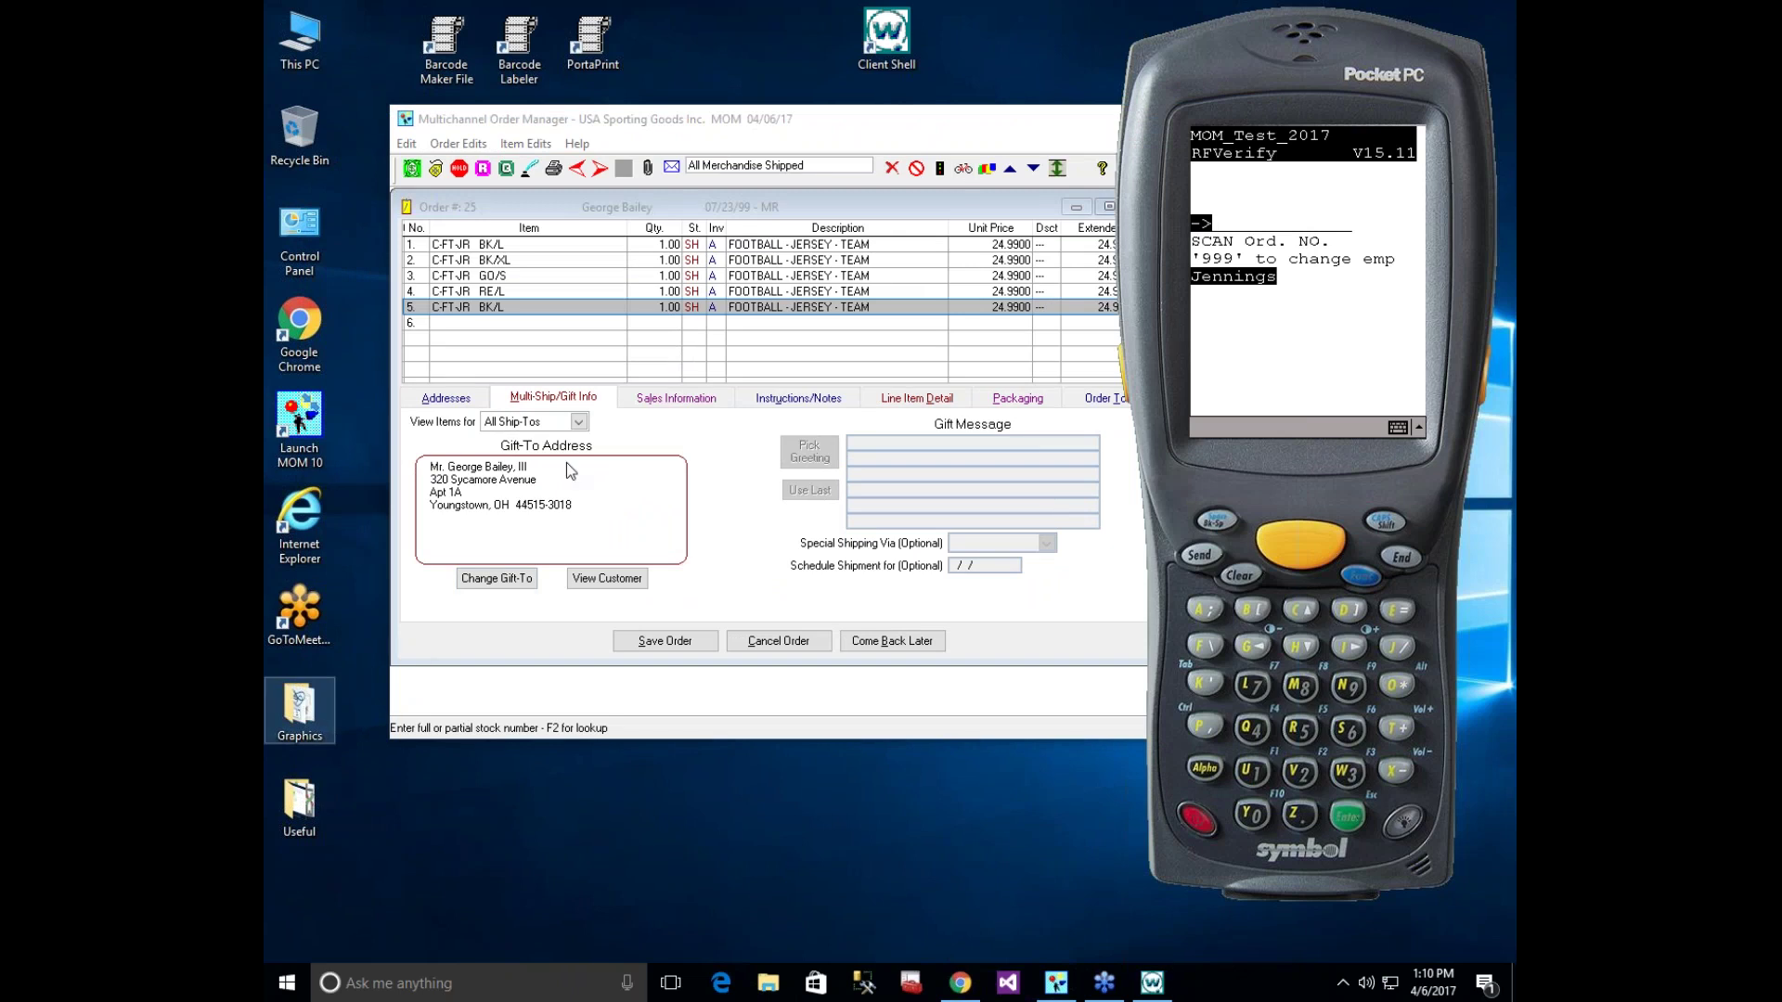
pyautogui.doubleClick(588, 410)
pyautogui.click(1016, 406)
pyautogui.doubleClick(1016, 406)
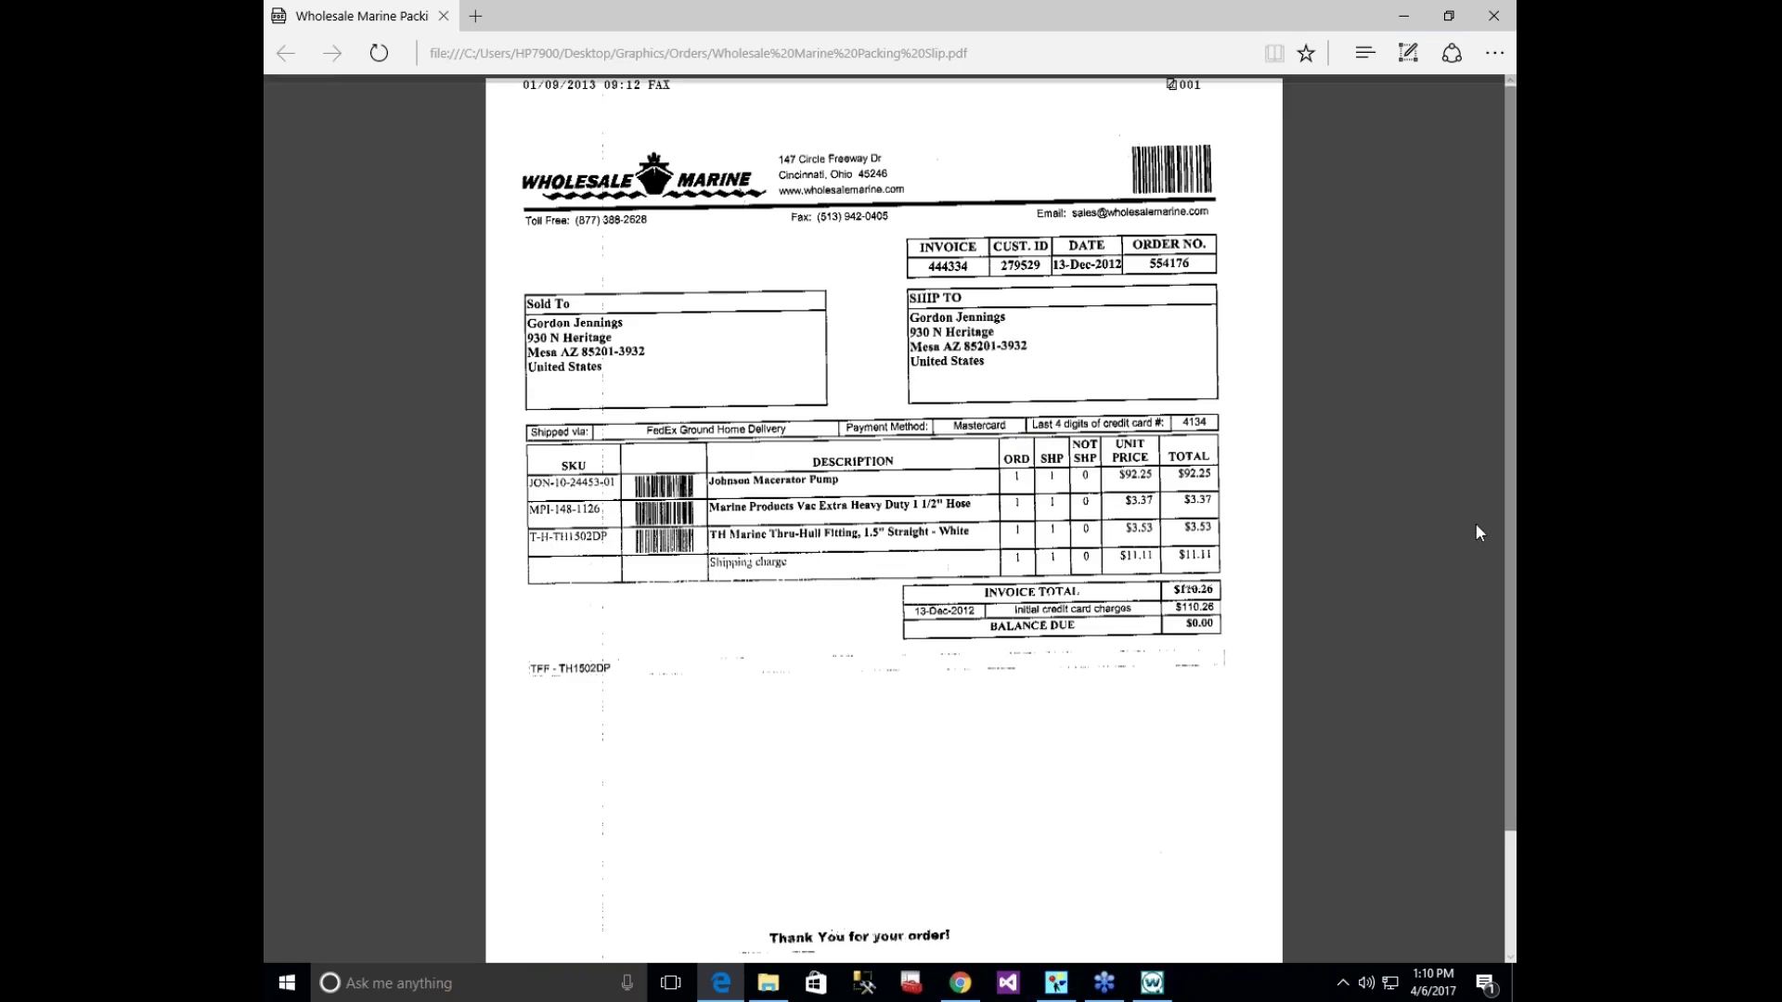
pyautogui.scroll(-2, 1177, 647)
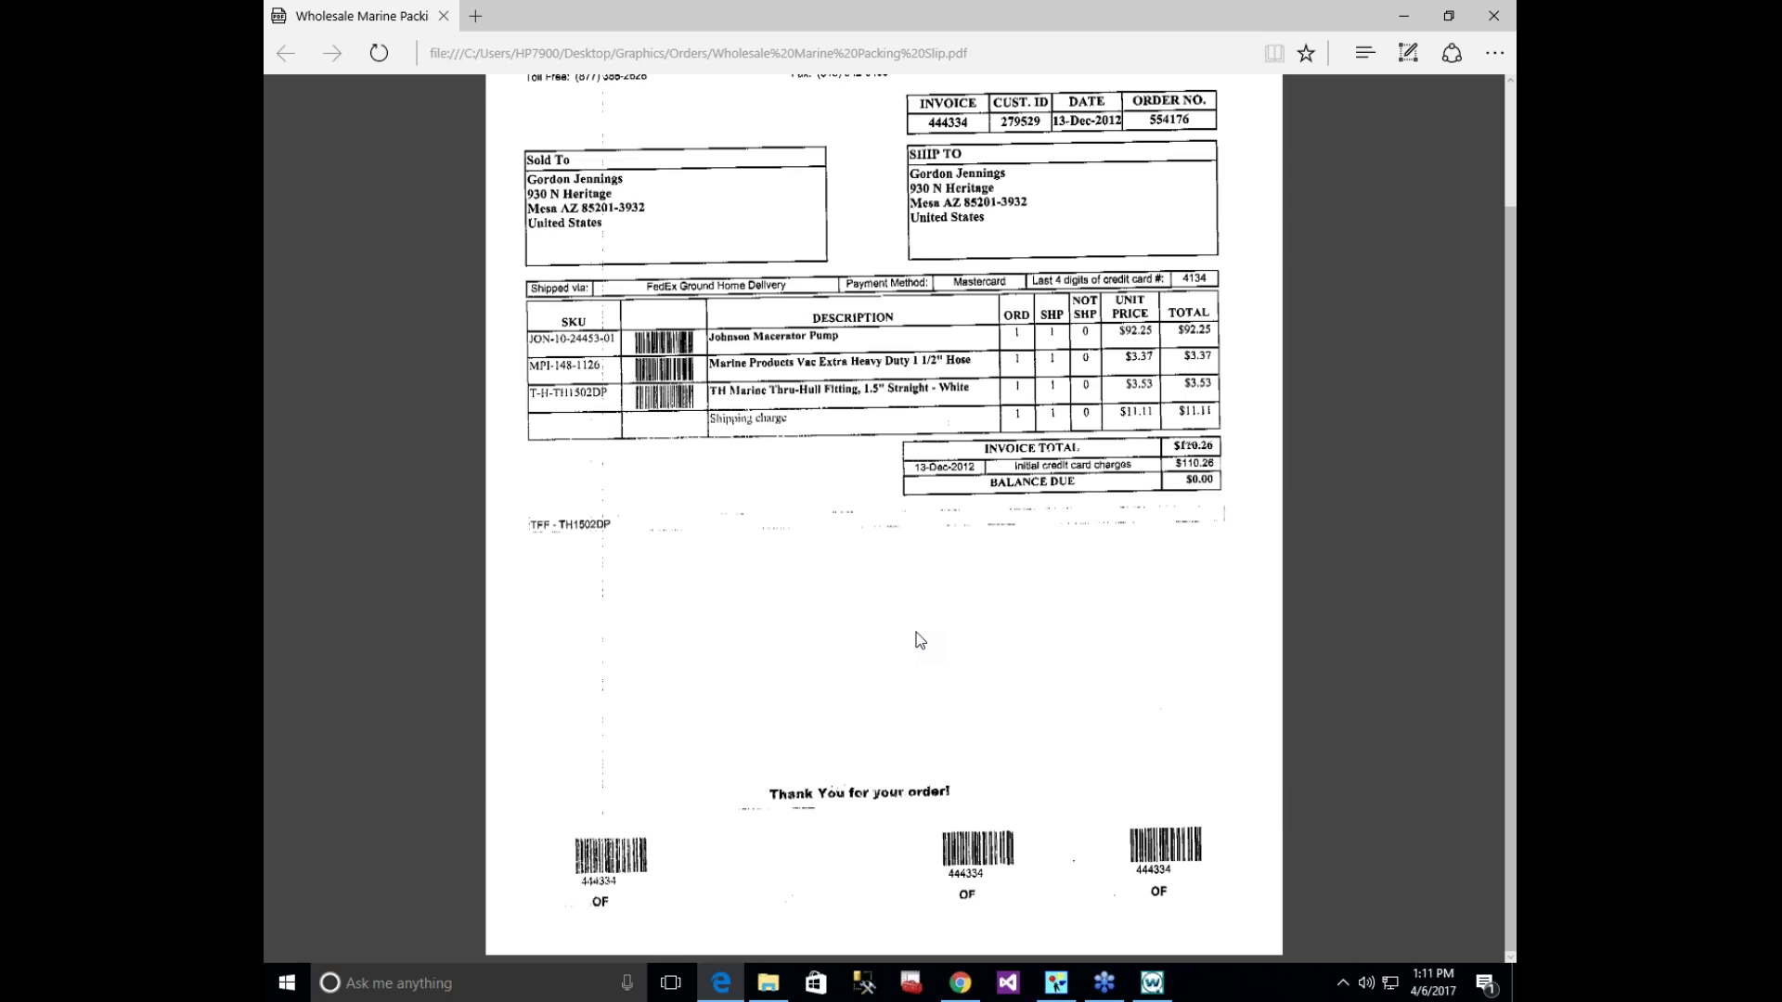
# Close the packing slip, view IMAG1075.jpg from Graphics > Packages, then close Photos and File Explorer.
pyautogui.click(1496, 16)
pyautogui.click(455, 310)
pyautogui.doubleClick(698, 385)
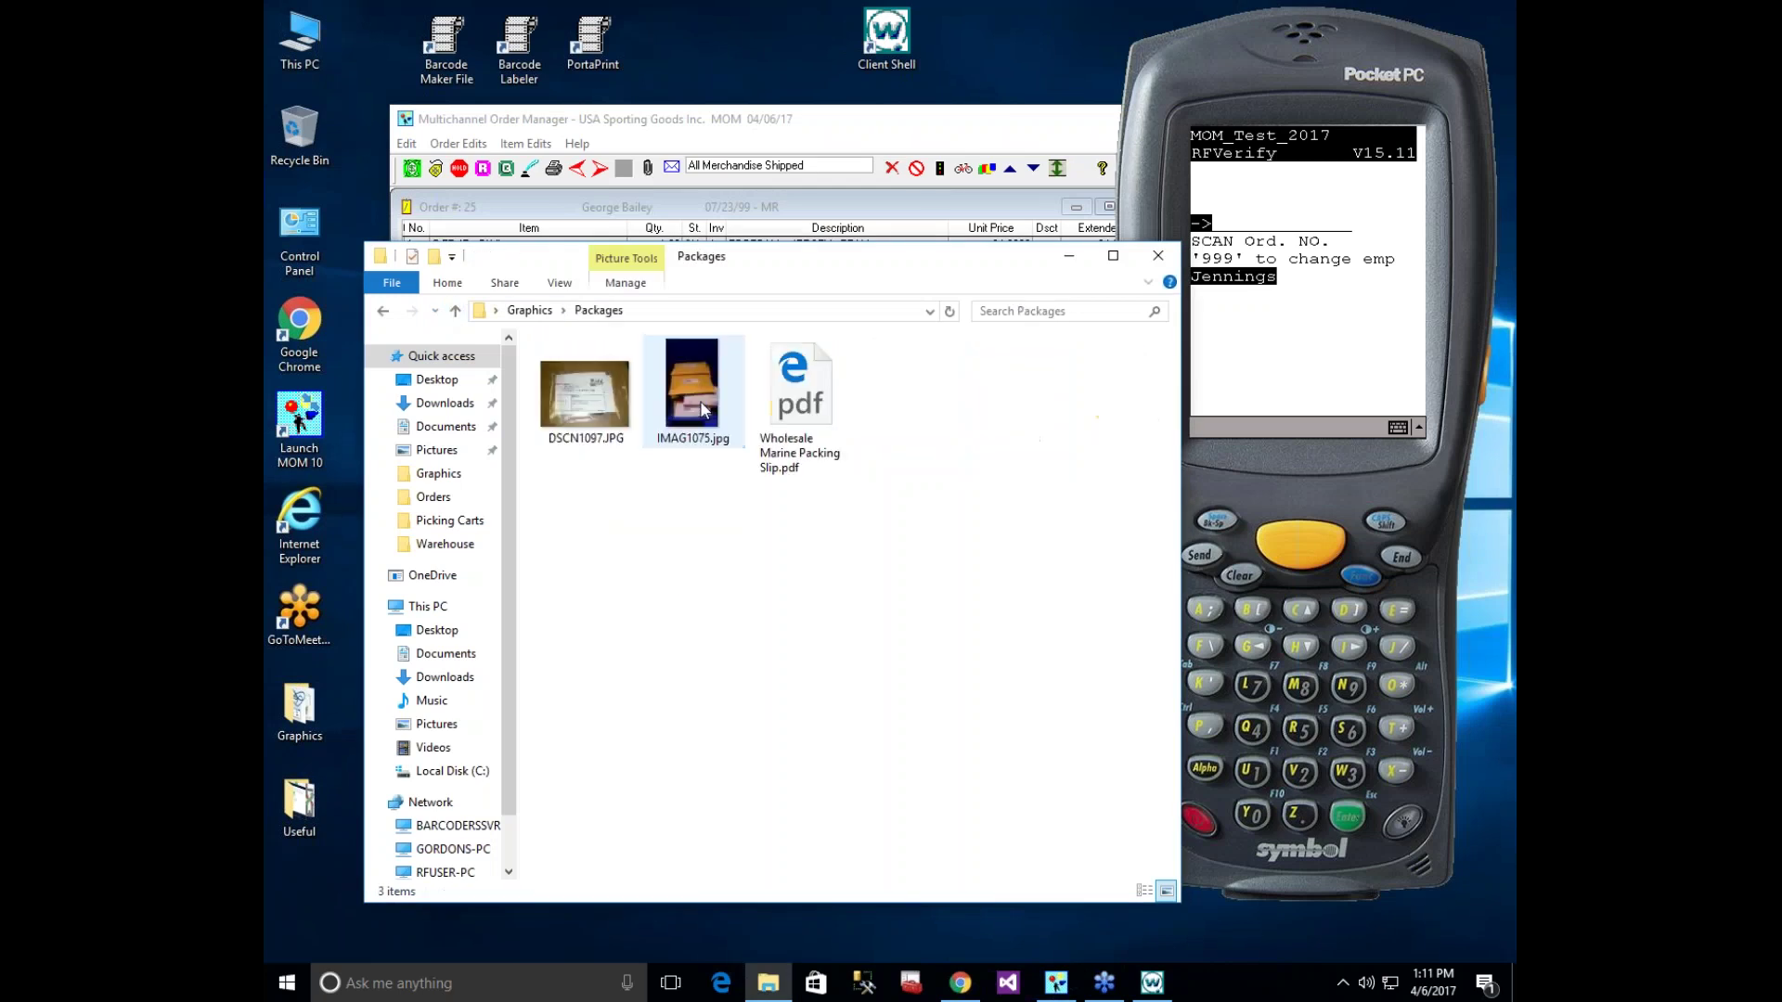
pyautogui.doubleClick(708, 394)
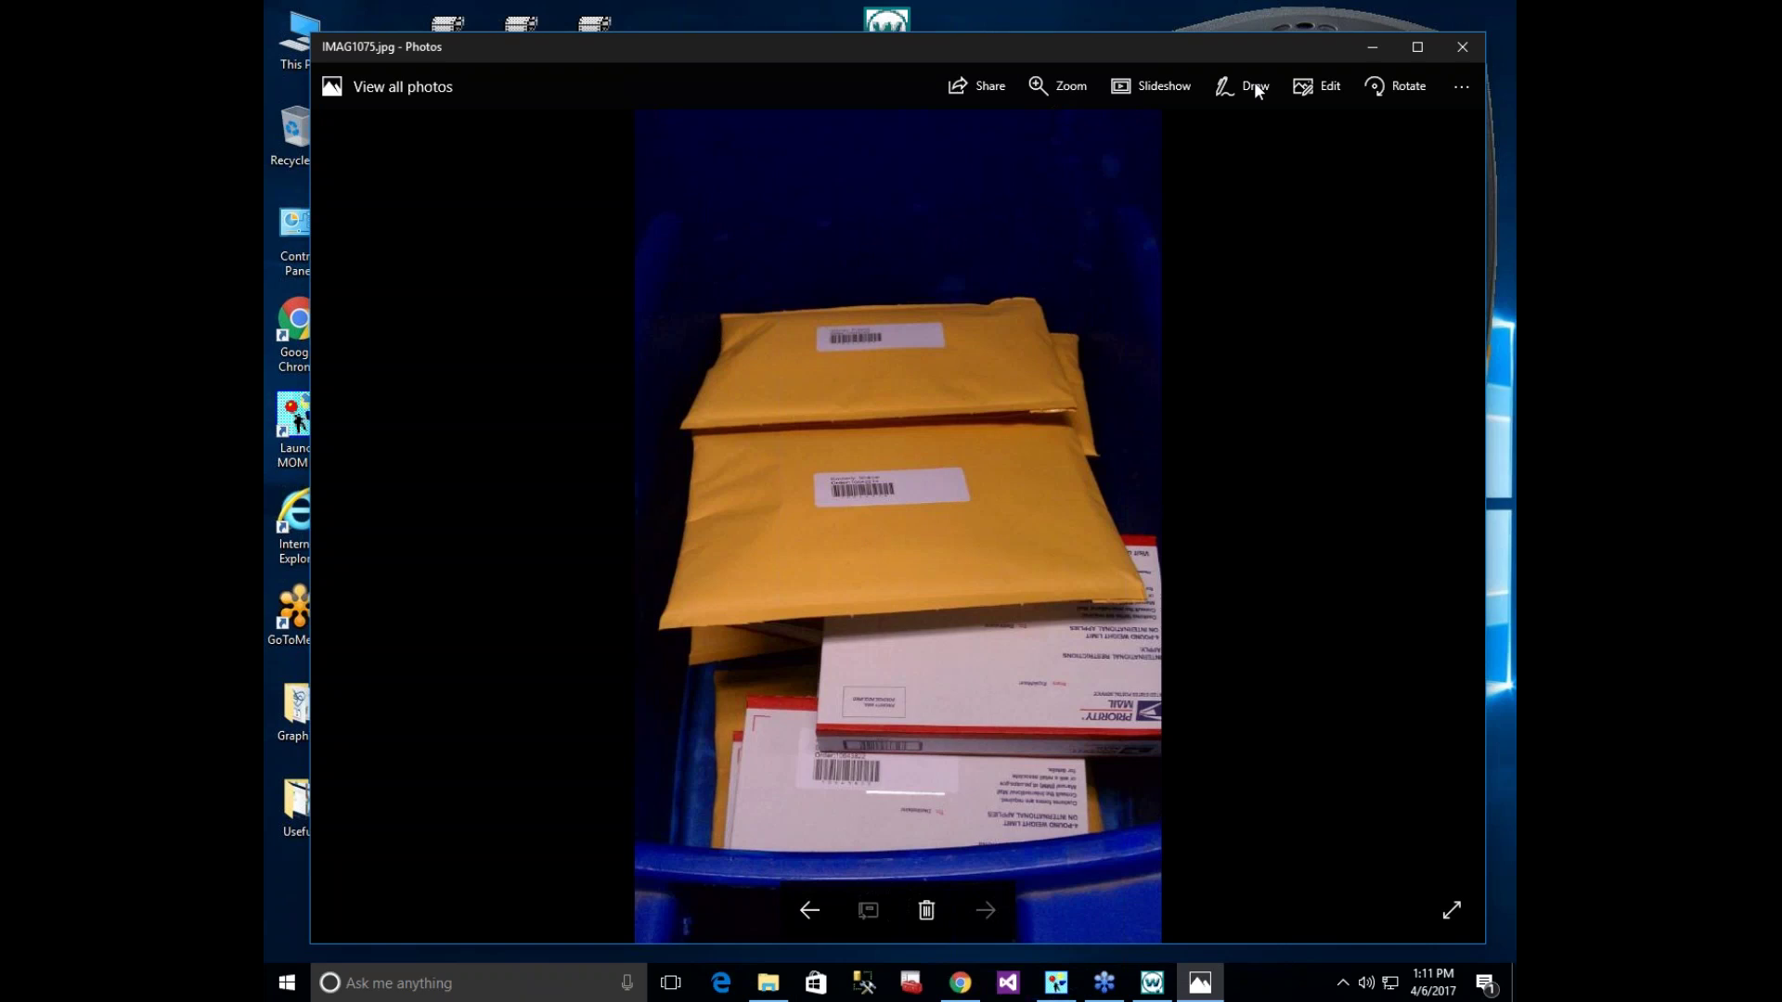
pyautogui.click(1462, 48)
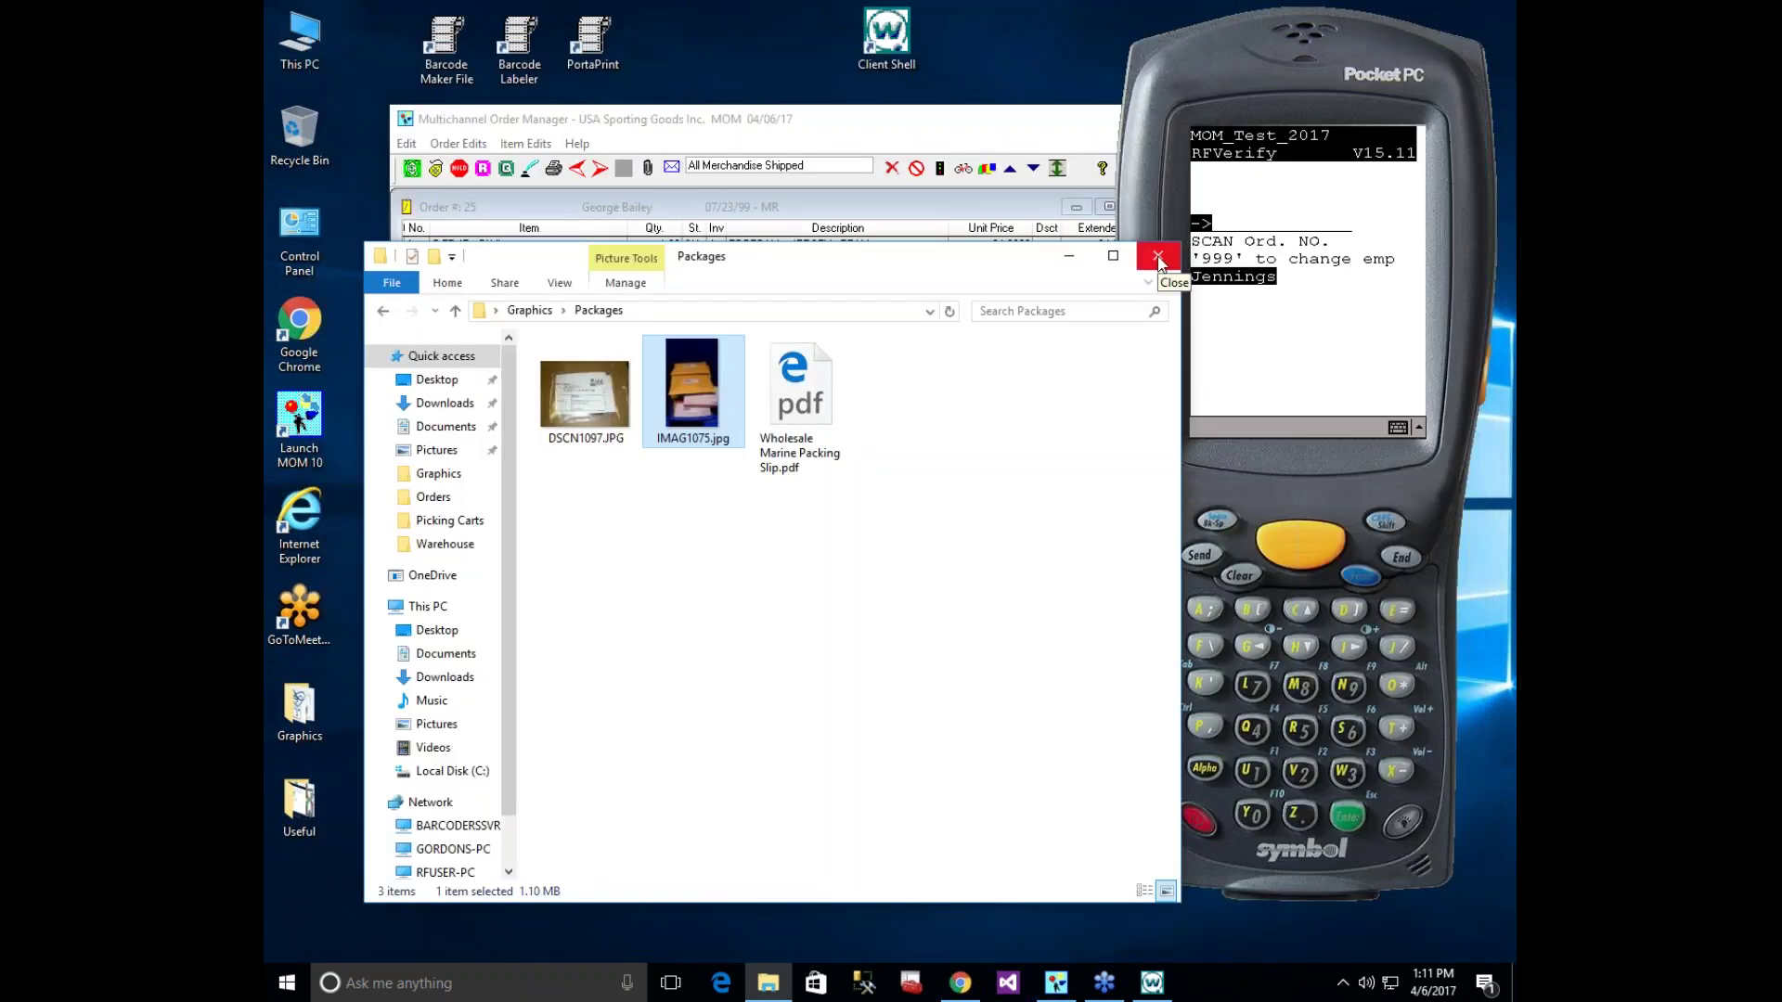
pyautogui.click(1158, 257)
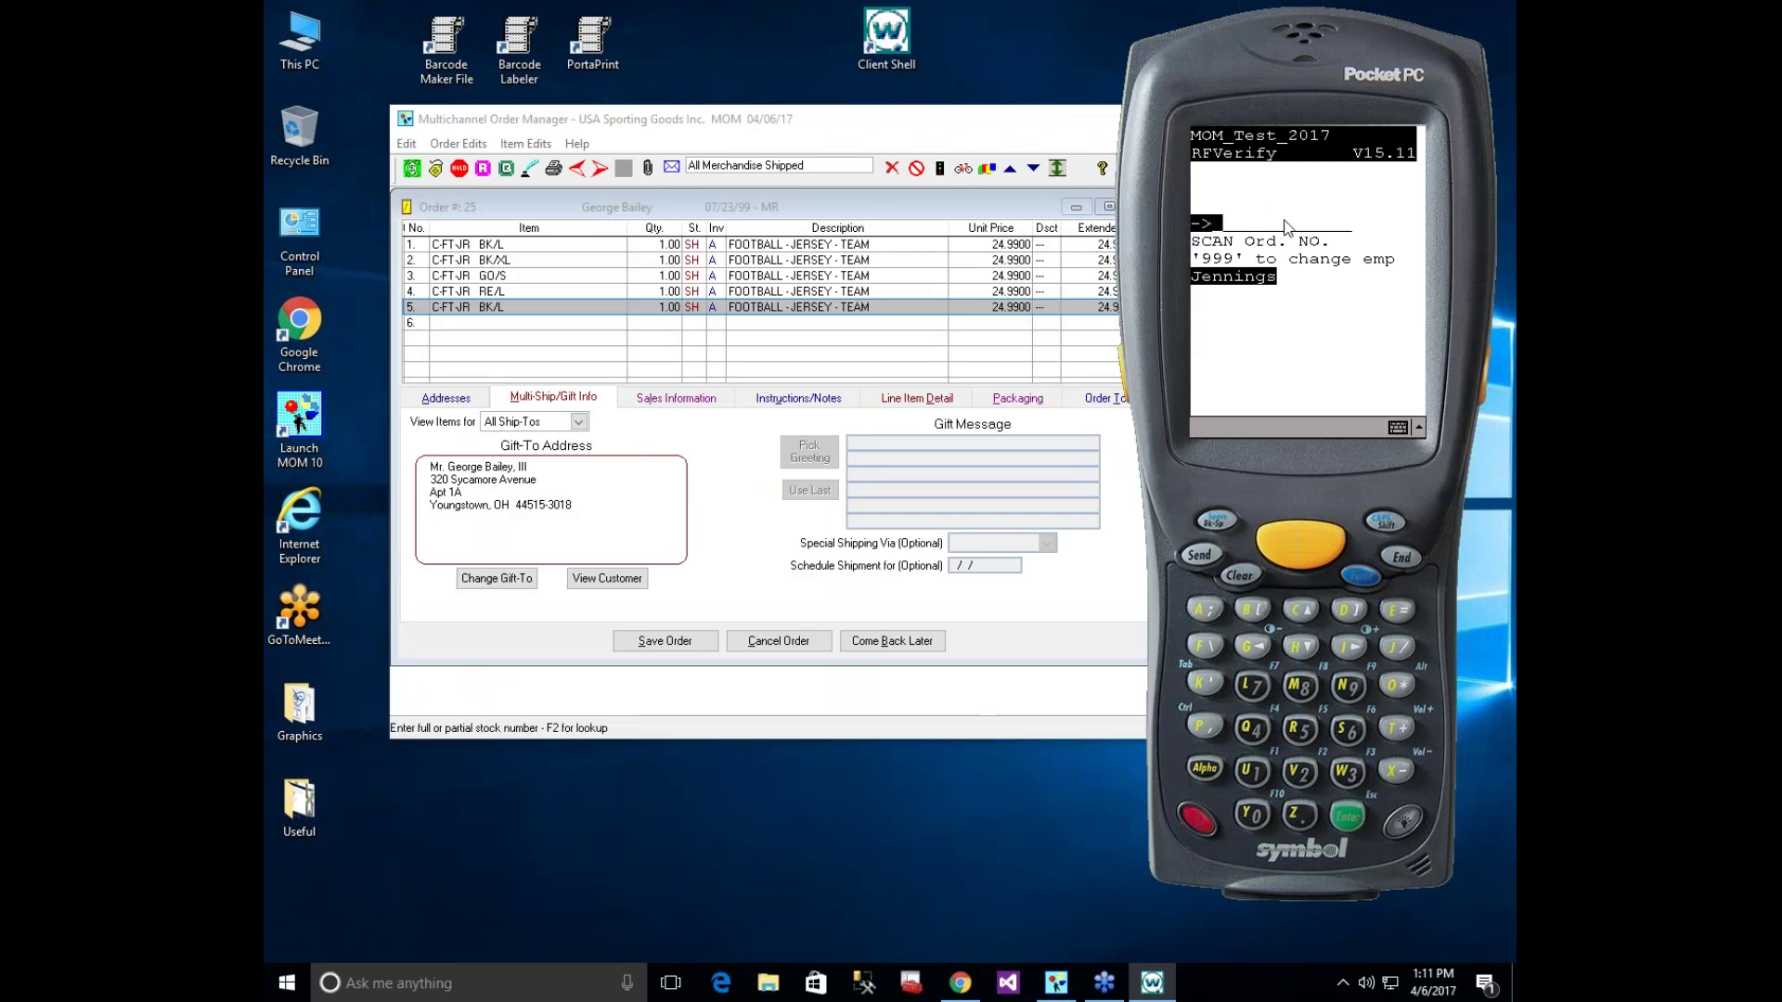
# Exit RFVerify by entering 999 at both prompts, then select 04 Sign from the Main Menu.
pyautogui.write('999')
pyautogui.press('Return')
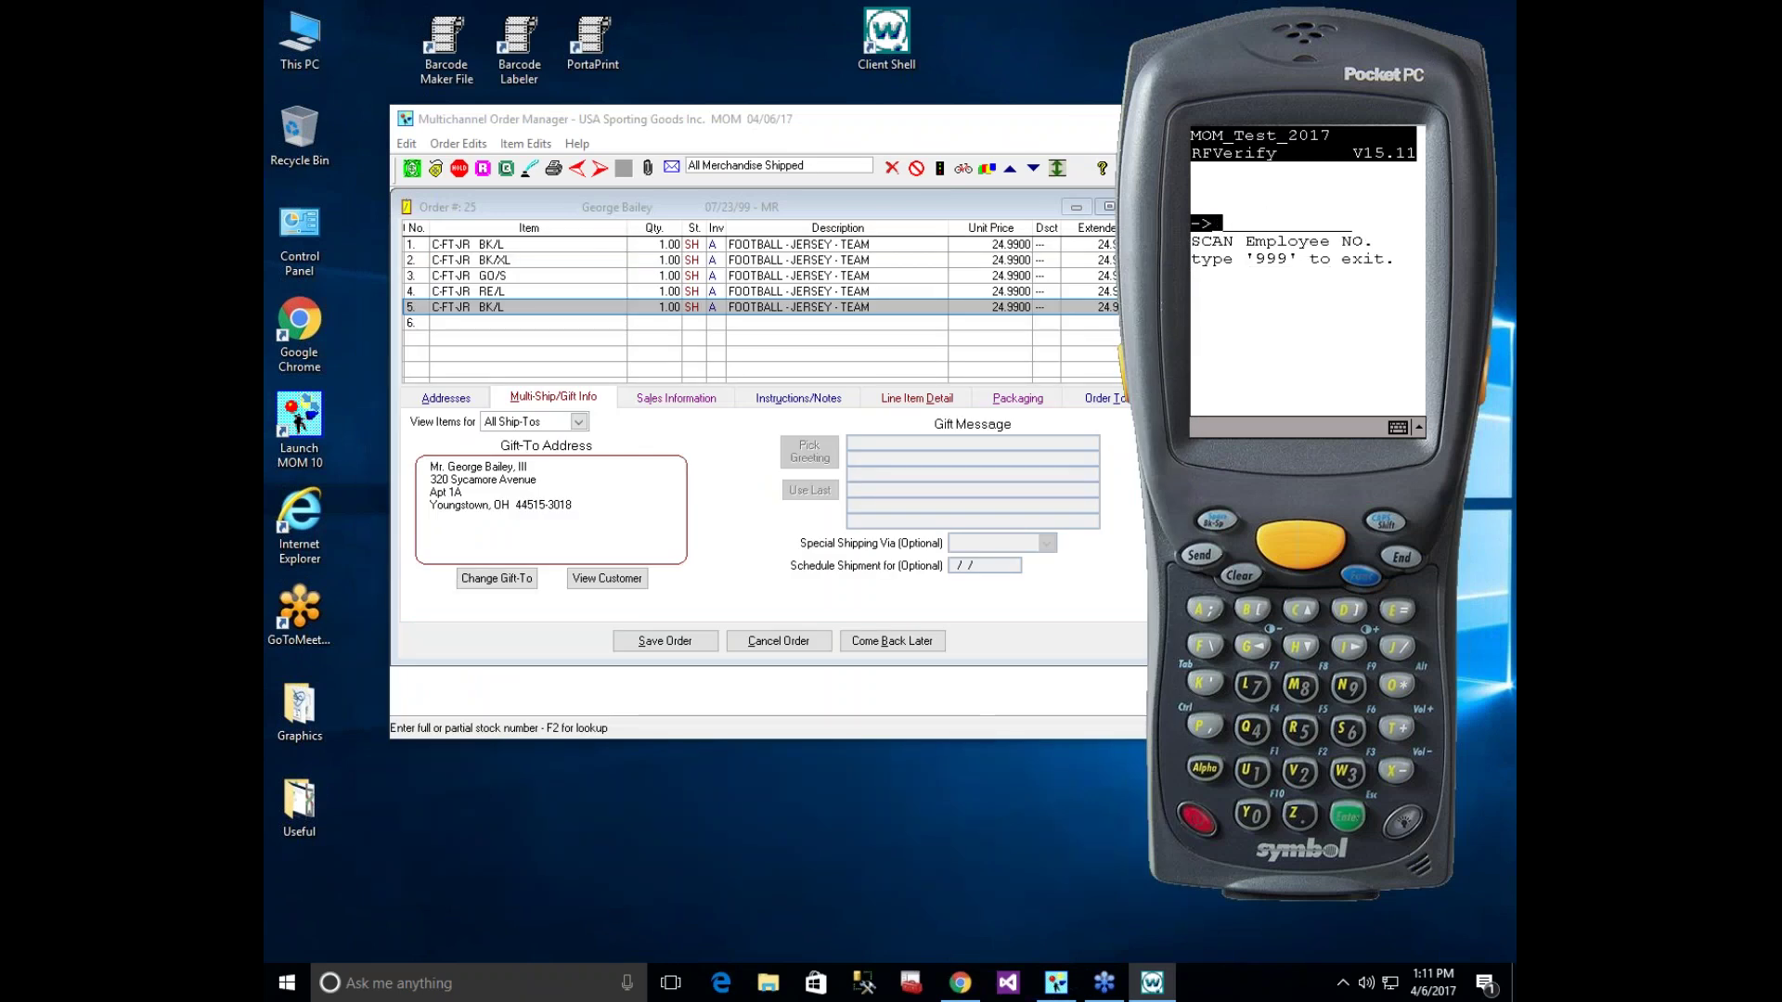
pyautogui.write('999')
pyautogui.press('Return')
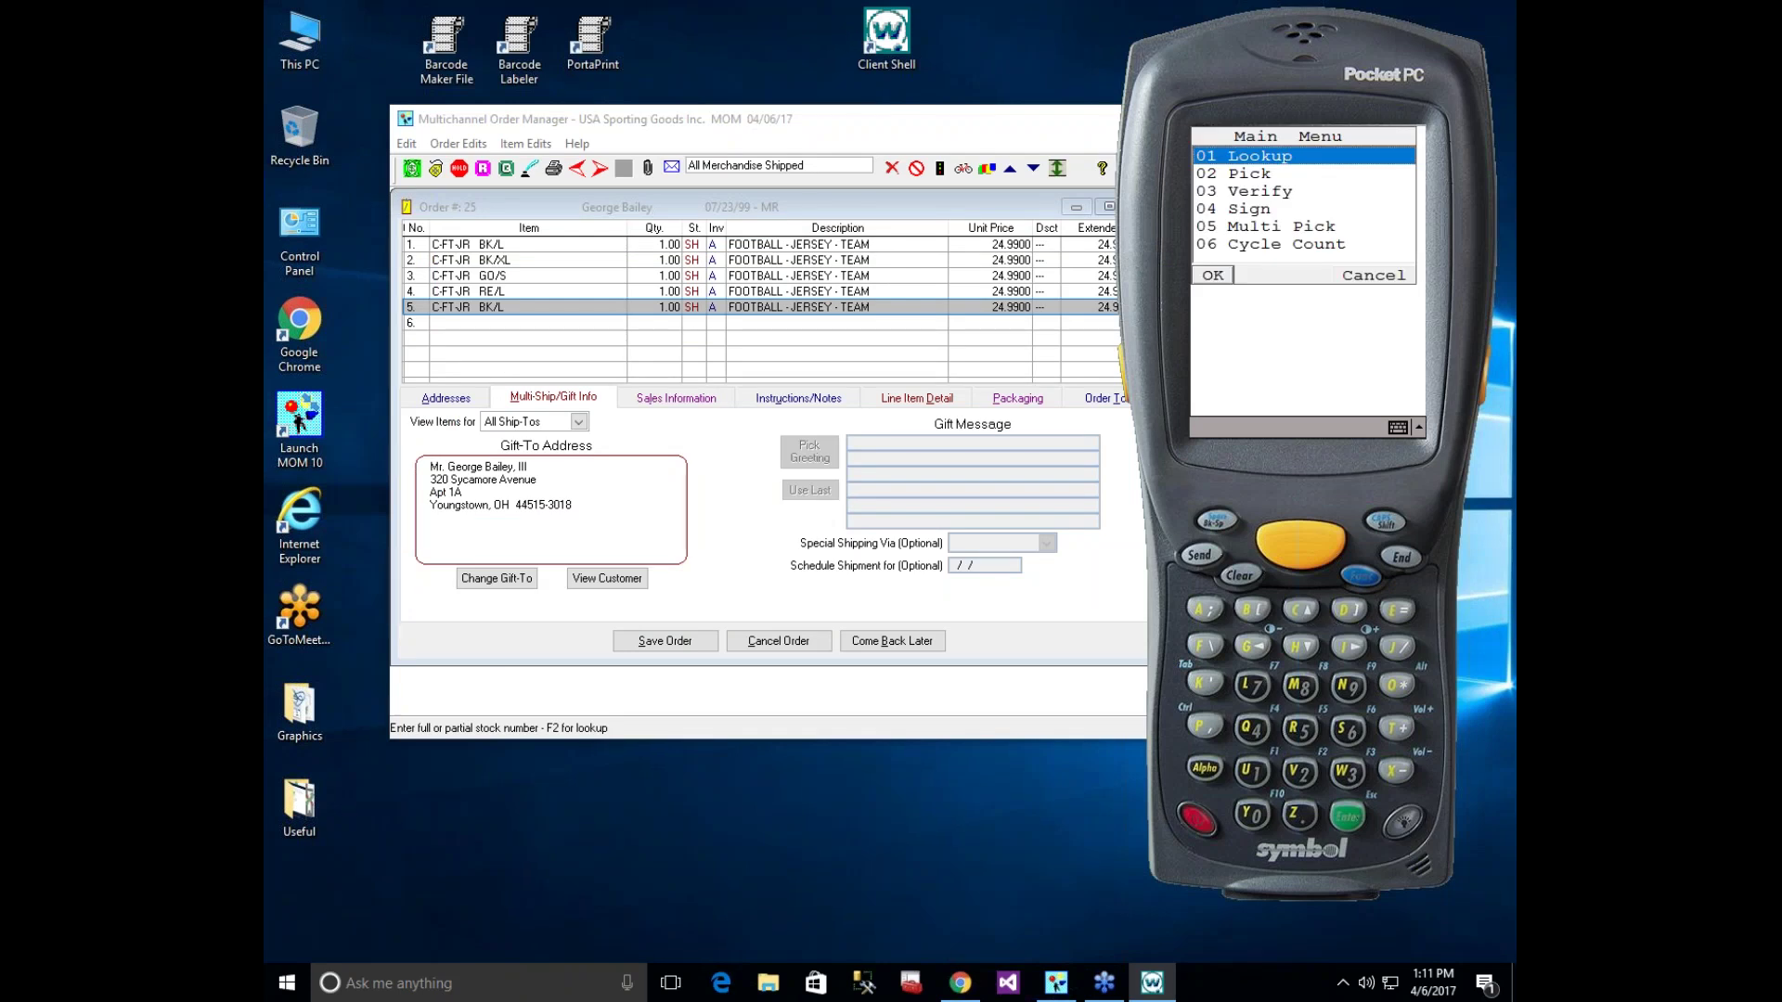
pyautogui.click(1252, 211)
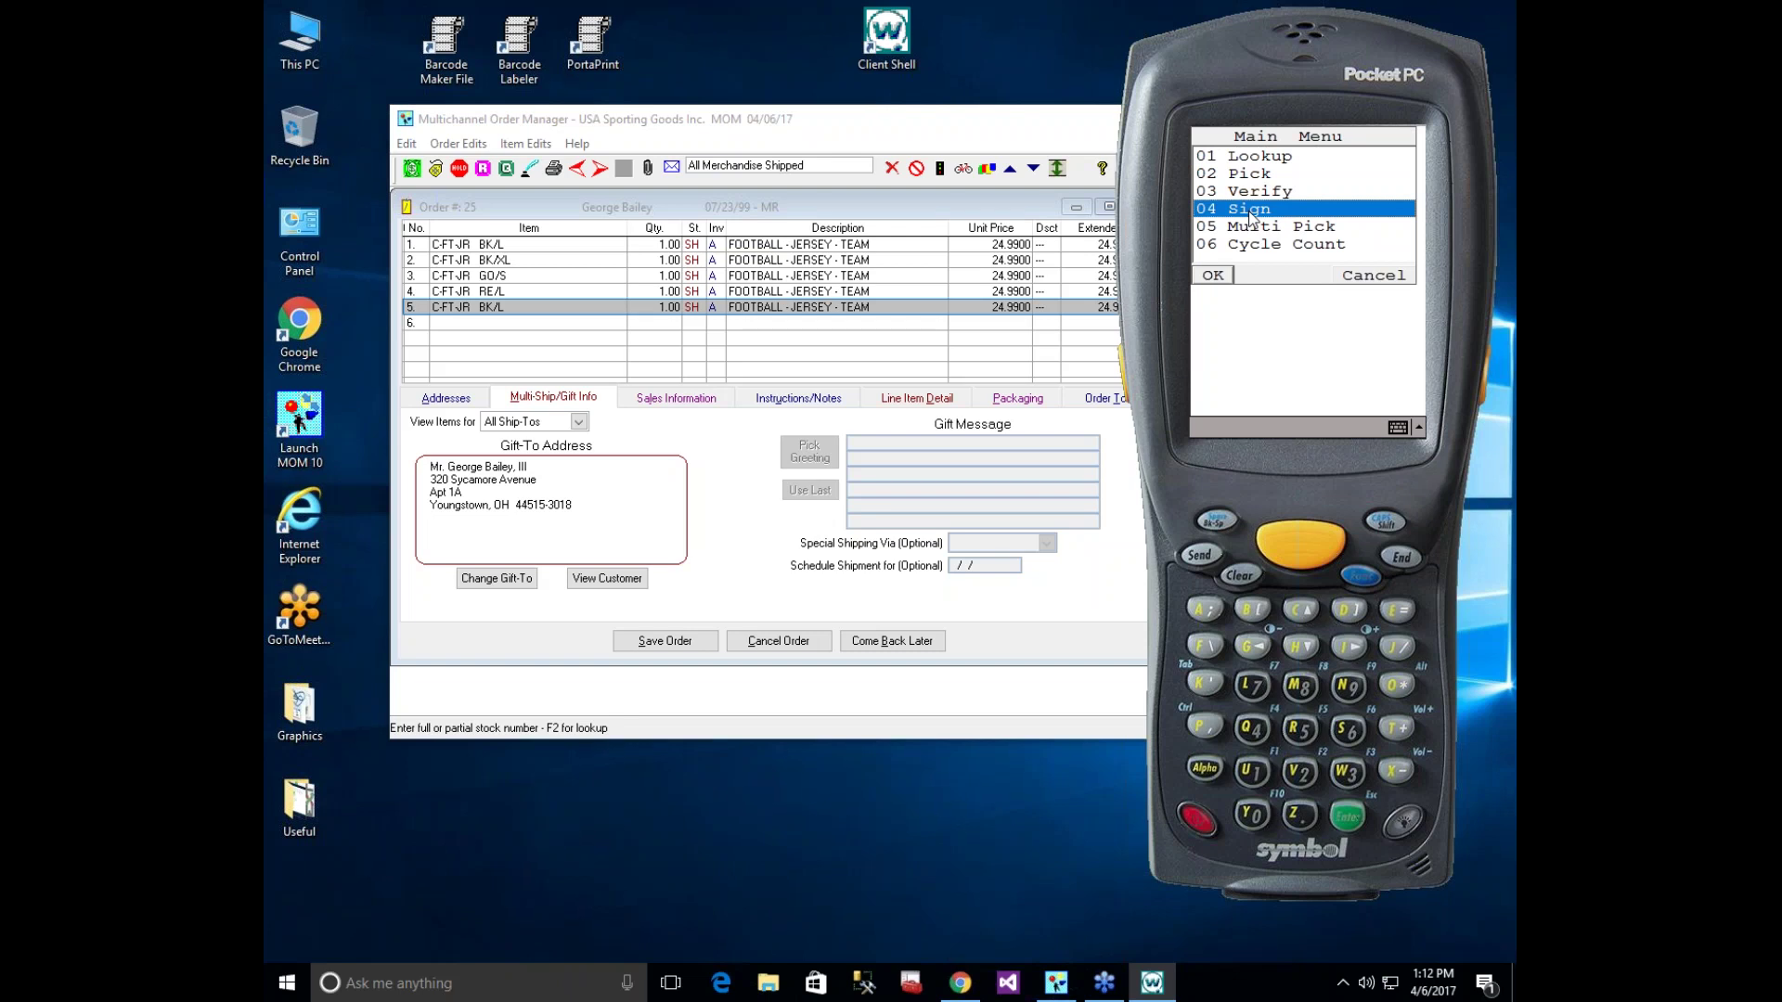
# Sign for order 25, retrying with an authorized employee number after the first is rejected.
pyautogui.click(1251, 216)
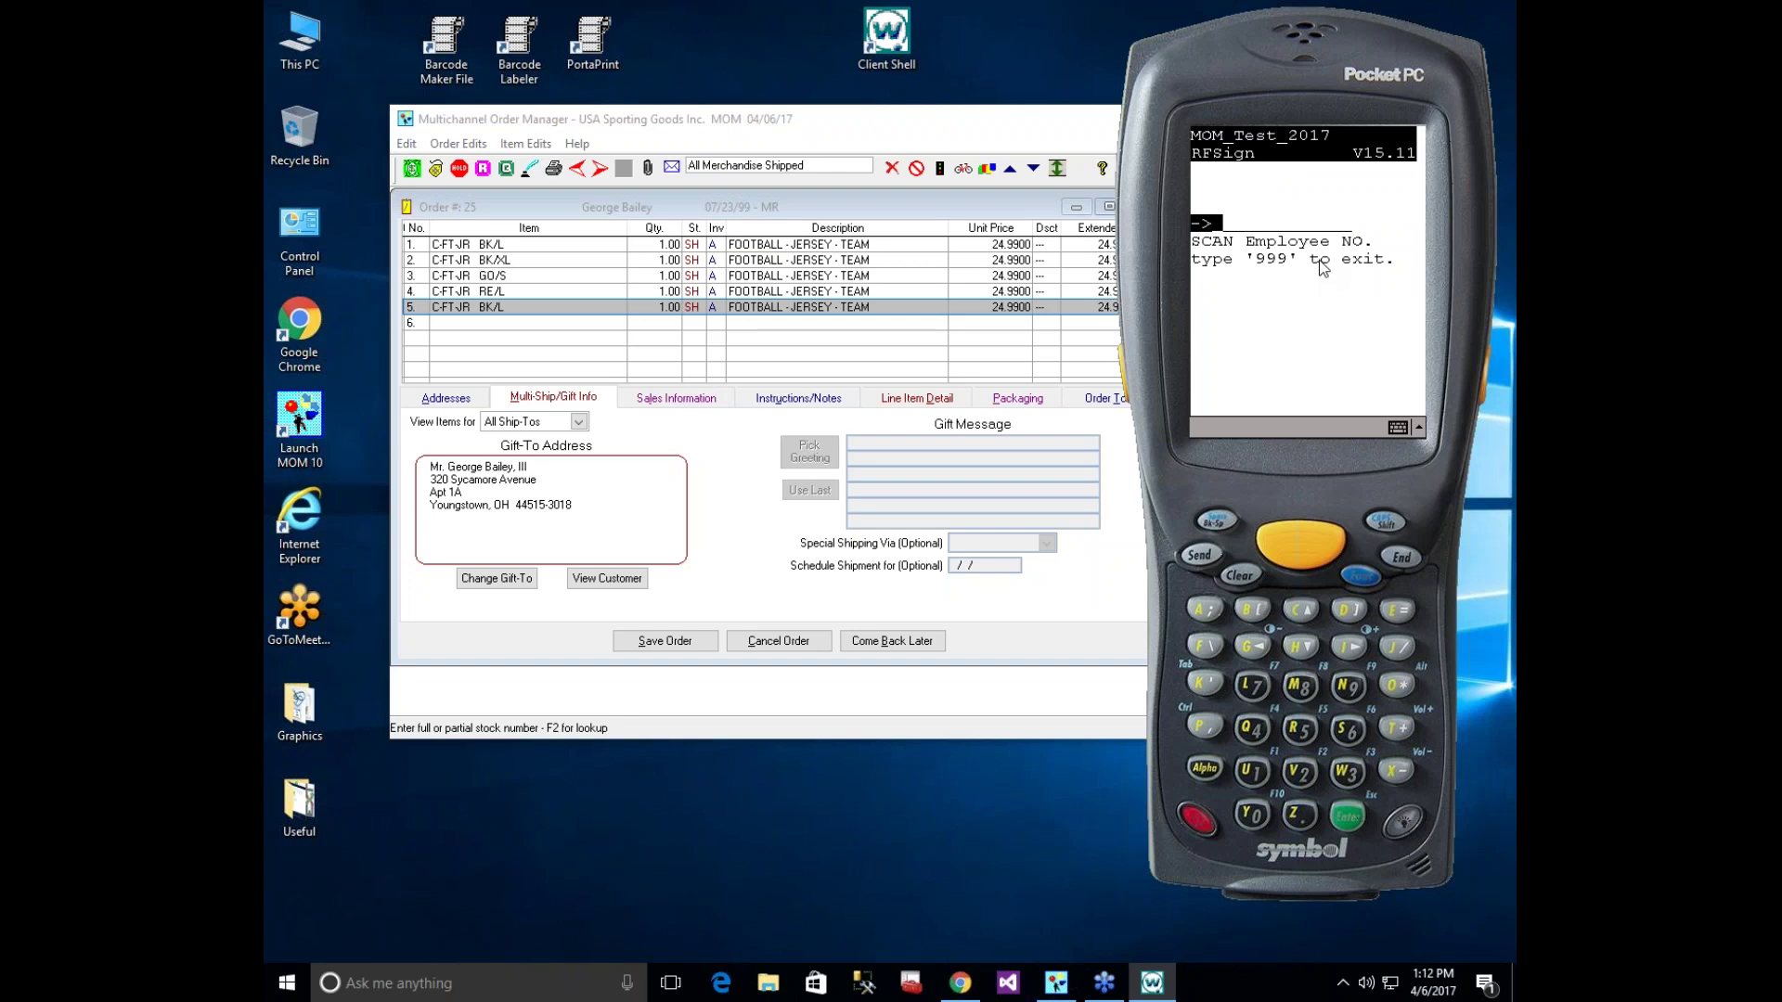
pyautogui.write('E7379')
pyautogui.press('Return')
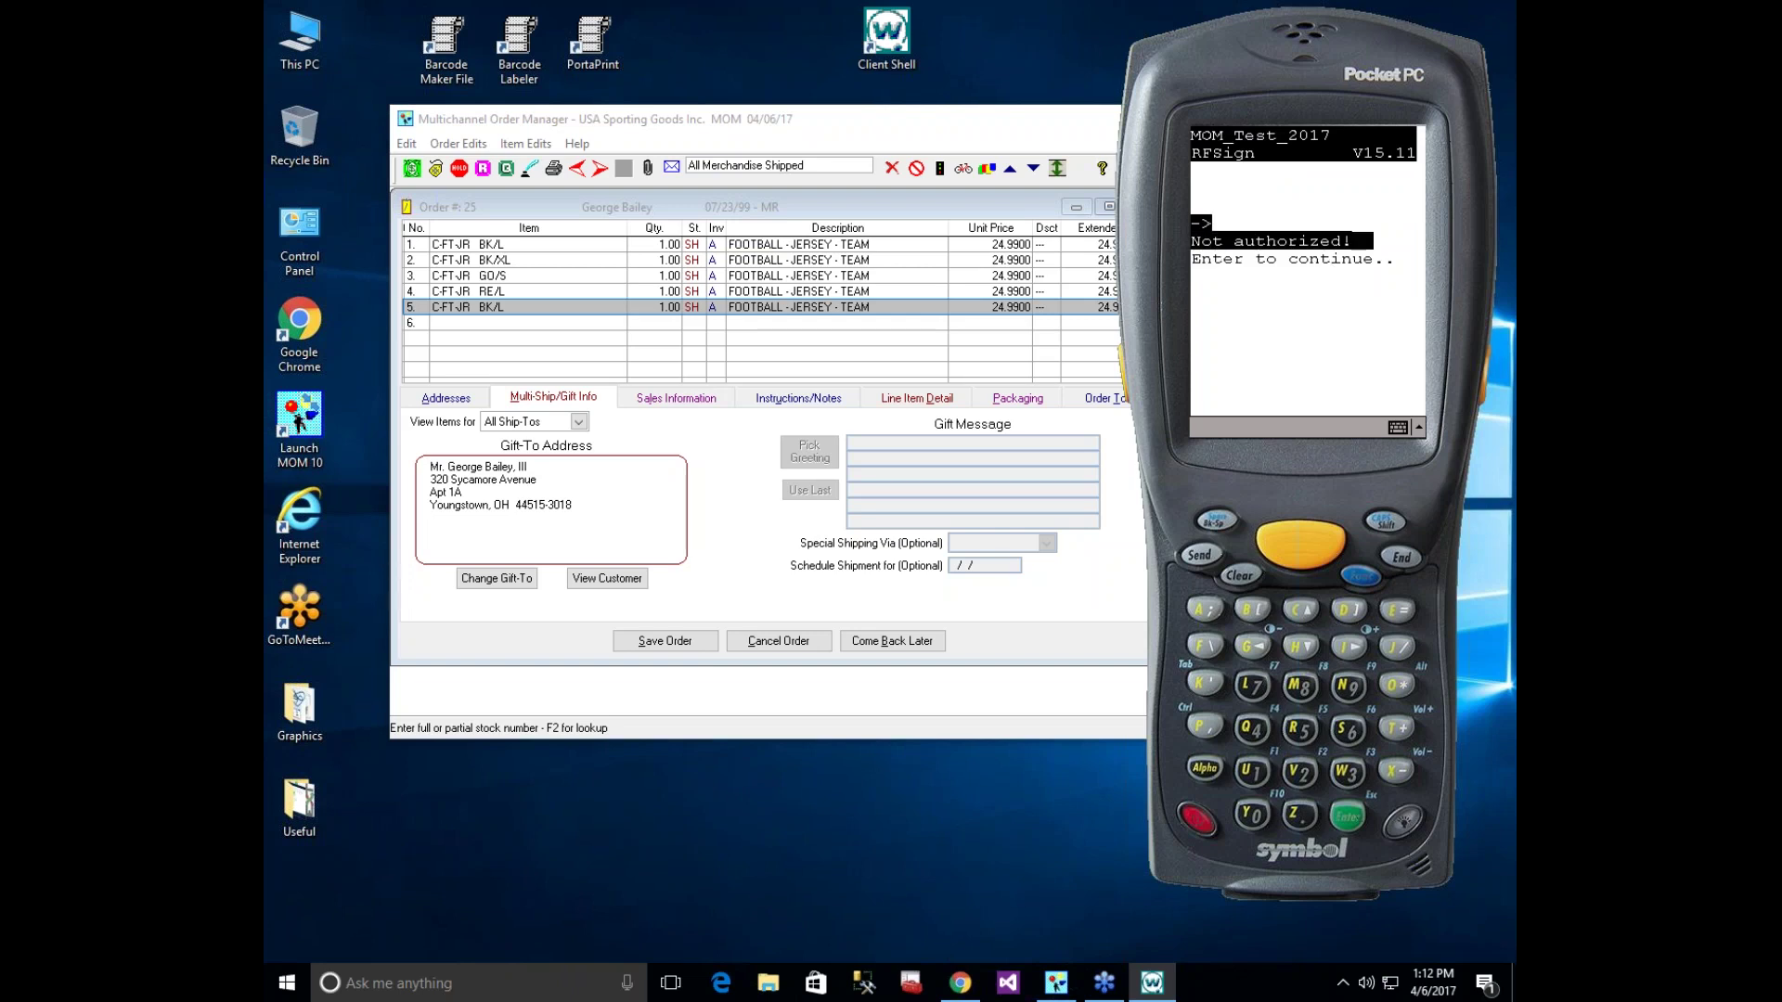
pyautogui.press('Return')
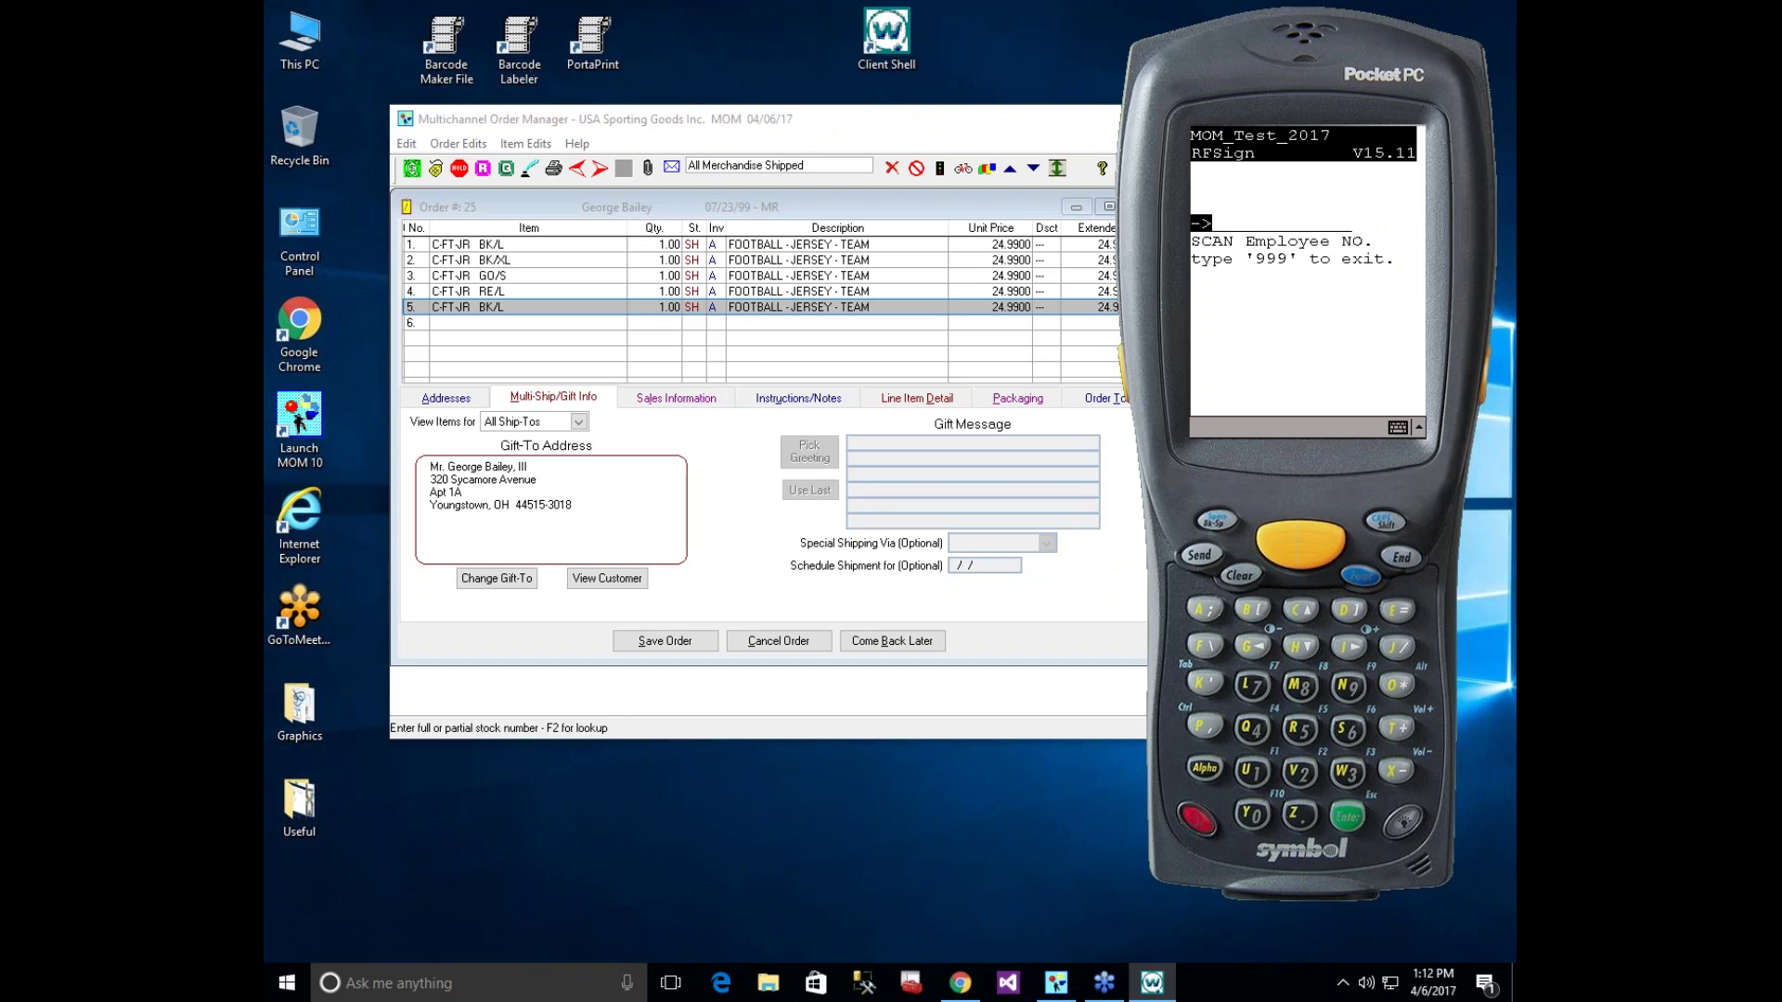
pyautogui.press('Return')
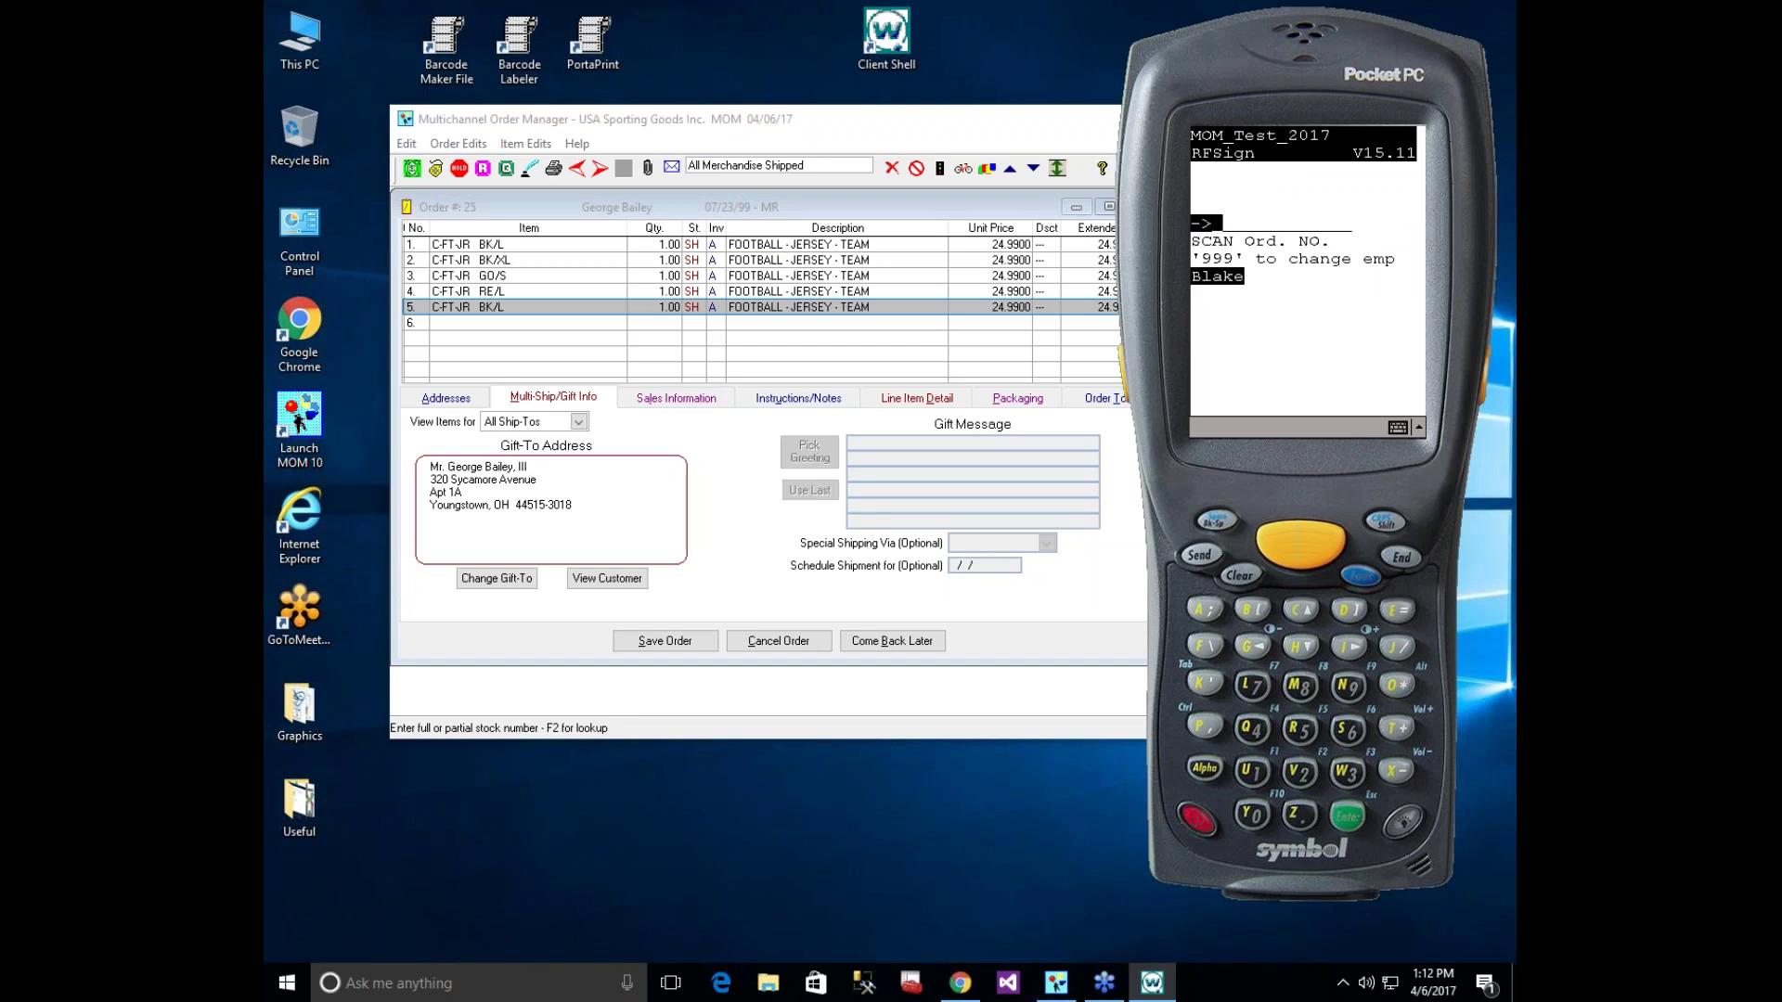
pyautogui.write('25')
pyautogui.press('Return')
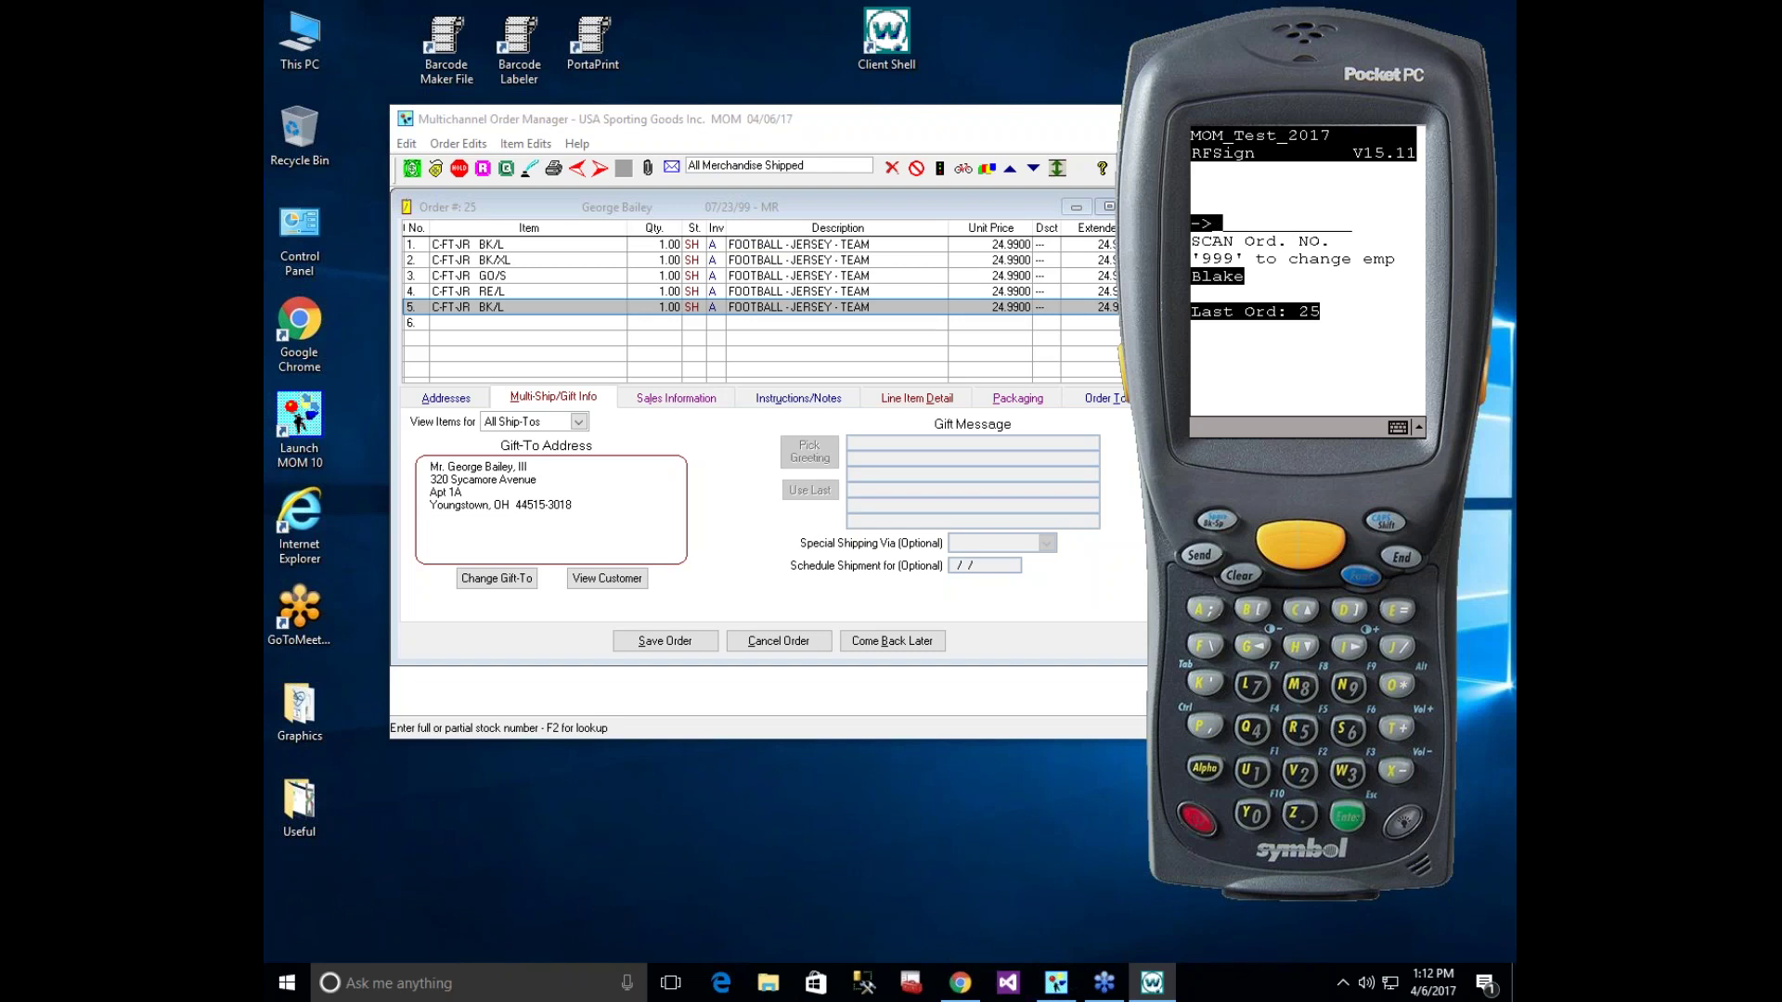
# Enter 999 at the order and employee prompts to return to the Main Menu.
pyautogui.write('999')
pyautogui.press('Return')
pyautogui.write('999')
pyautogui.press('Return')
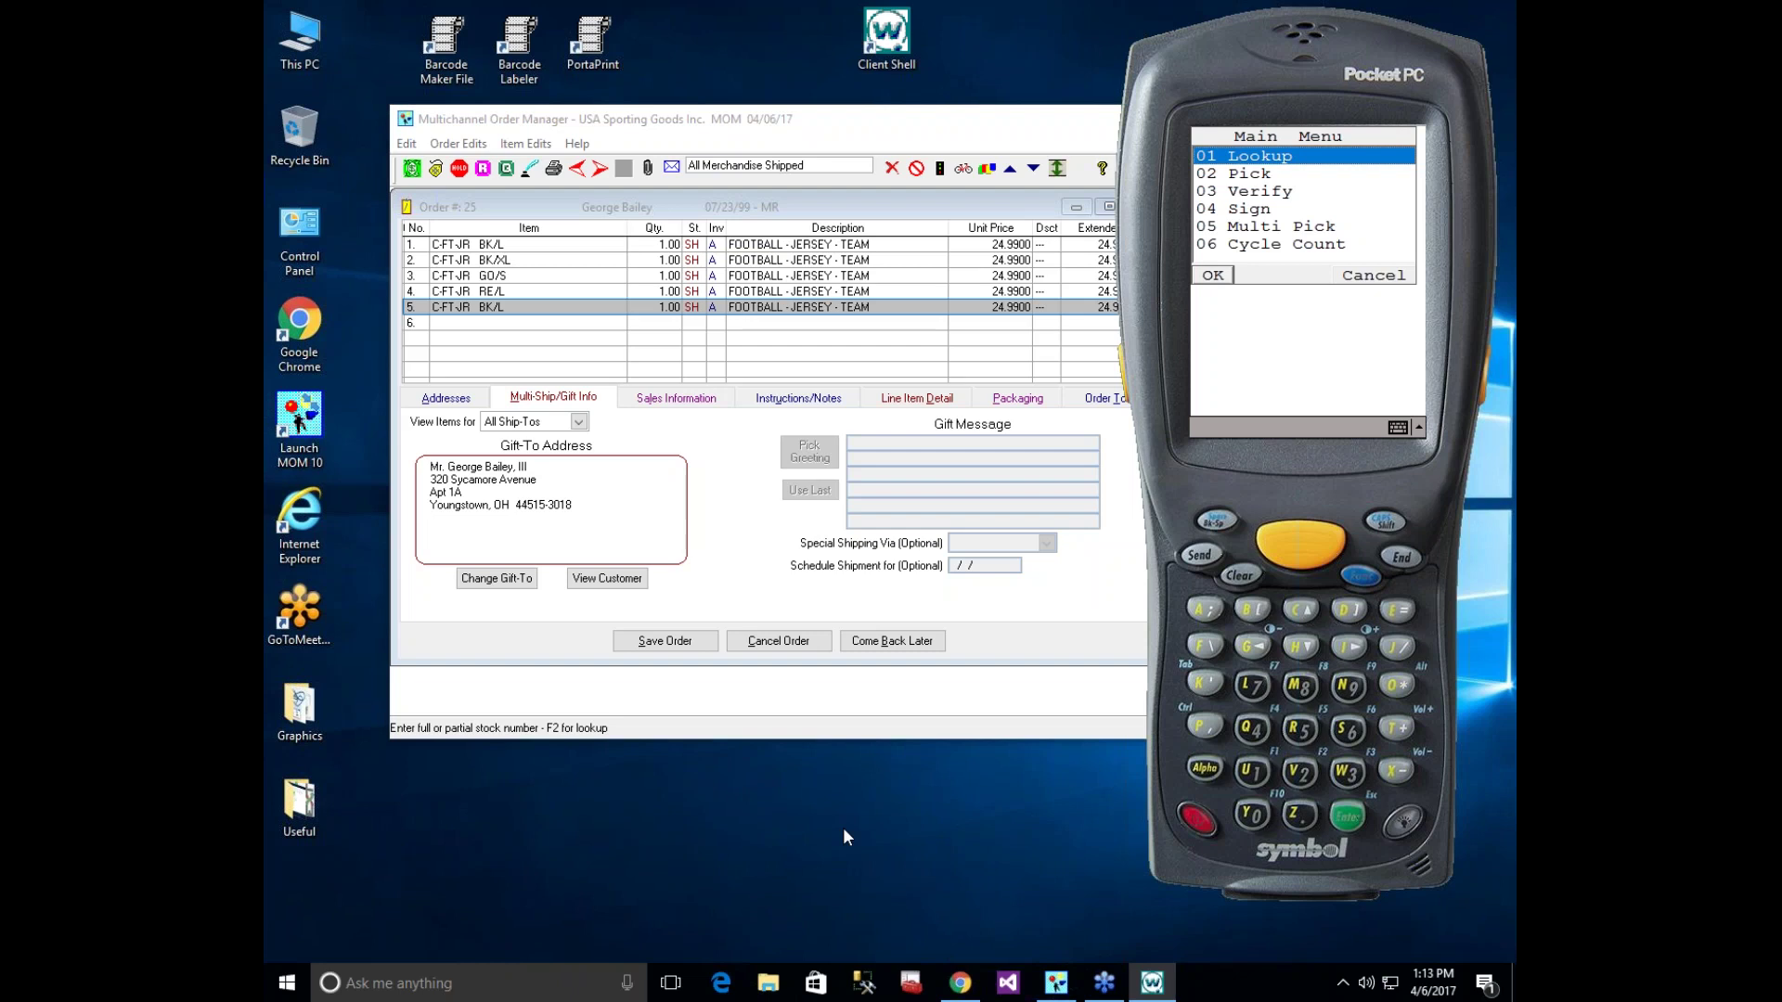
# Look up order 25 in Wireless Order Fulfillment's Order Lookup page.
pyautogui.click(960, 982)
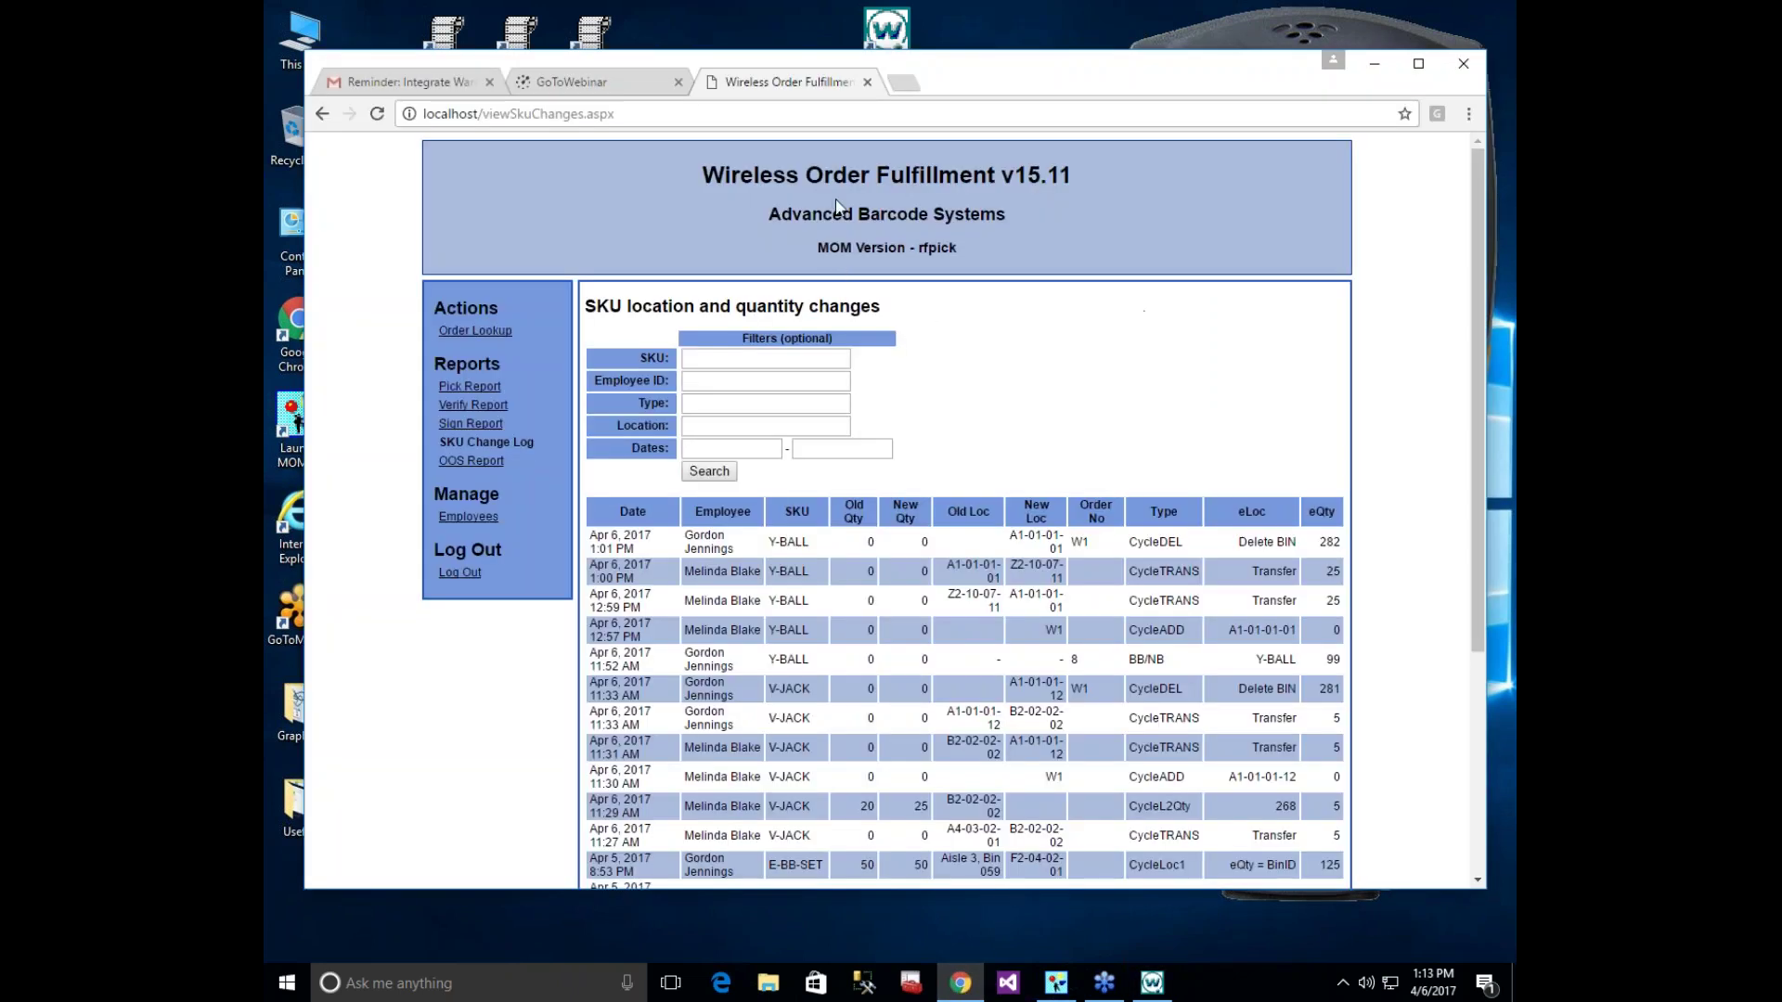
pyautogui.click(477, 331)
pyautogui.click(720, 312)
pyautogui.write('25')
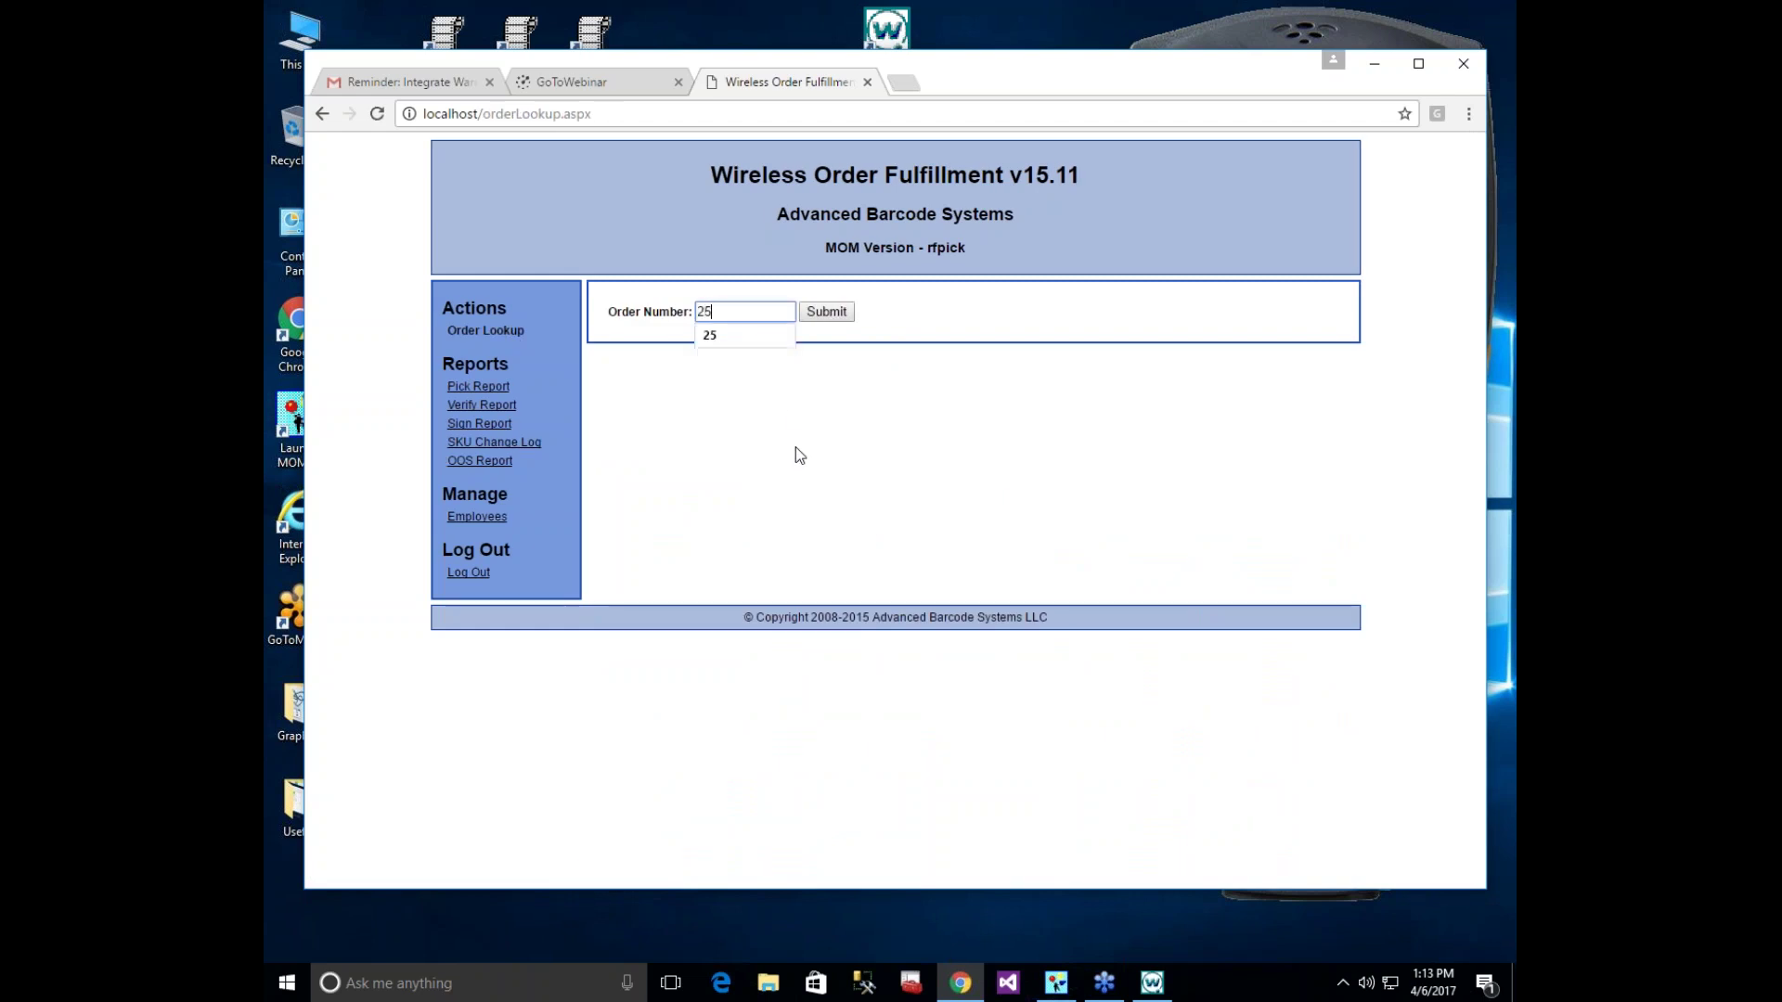
pyautogui.press('Return')
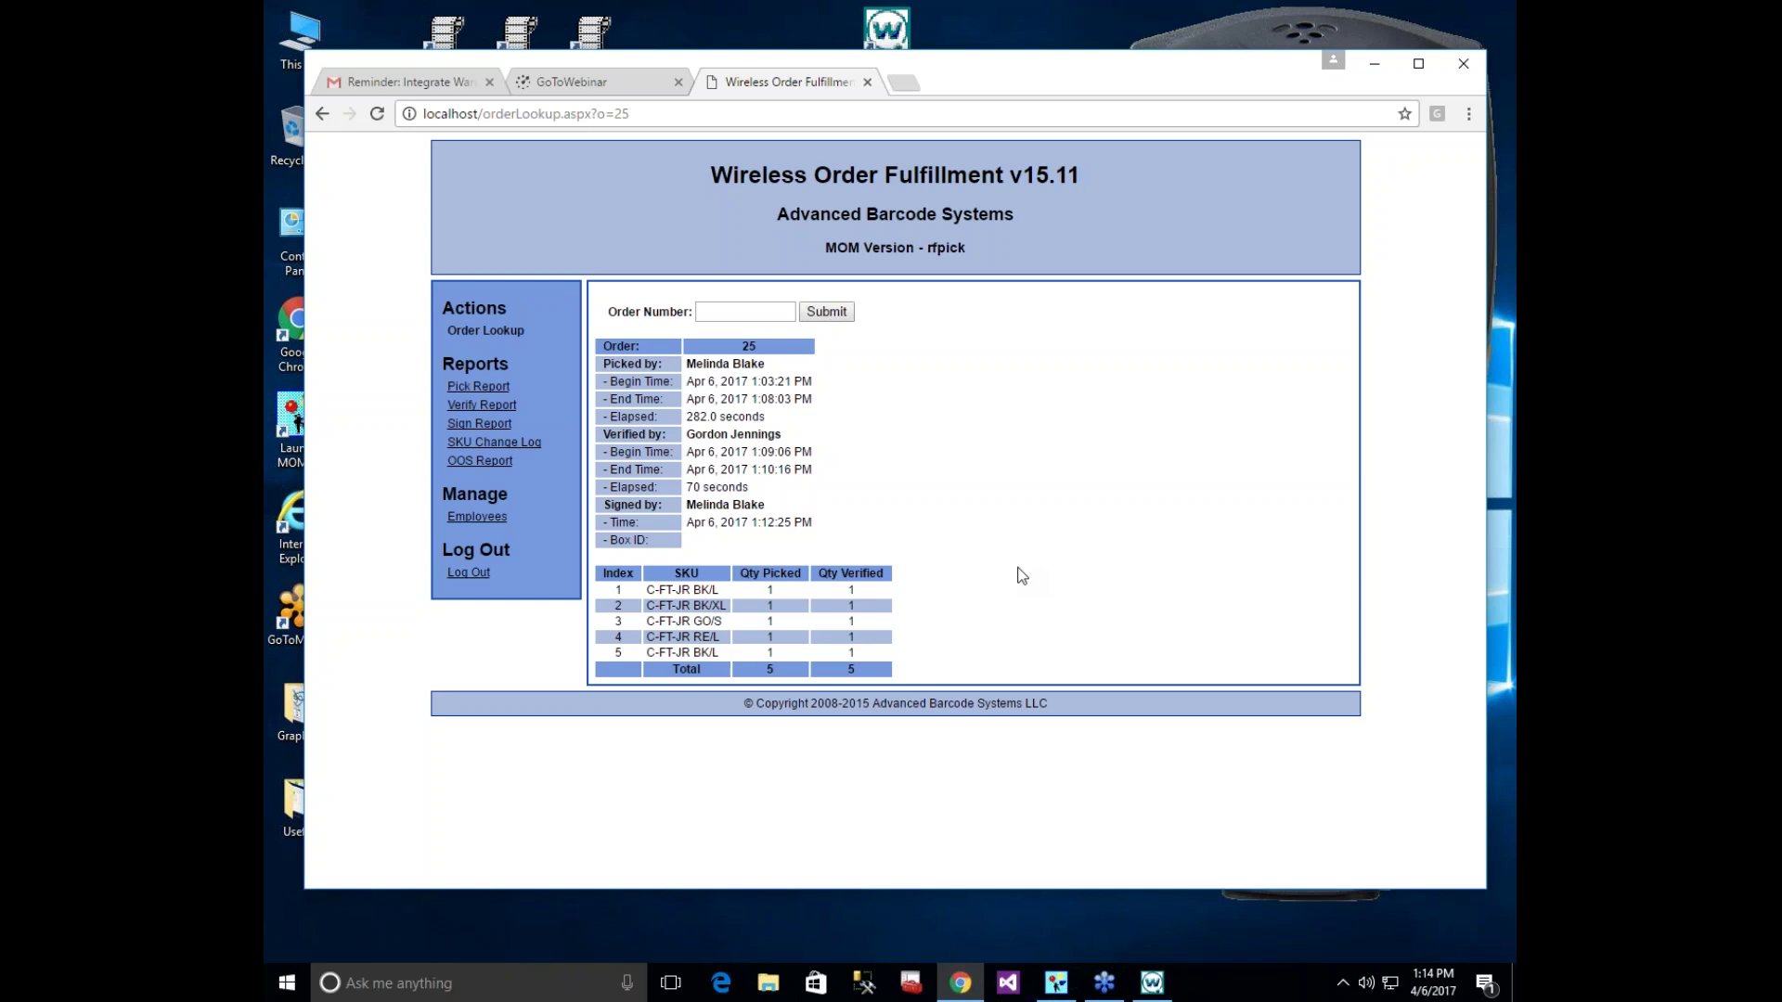
# Minimize the Chrome window showing the order 25 lookup page.
pyautogui.click(1374, 63)
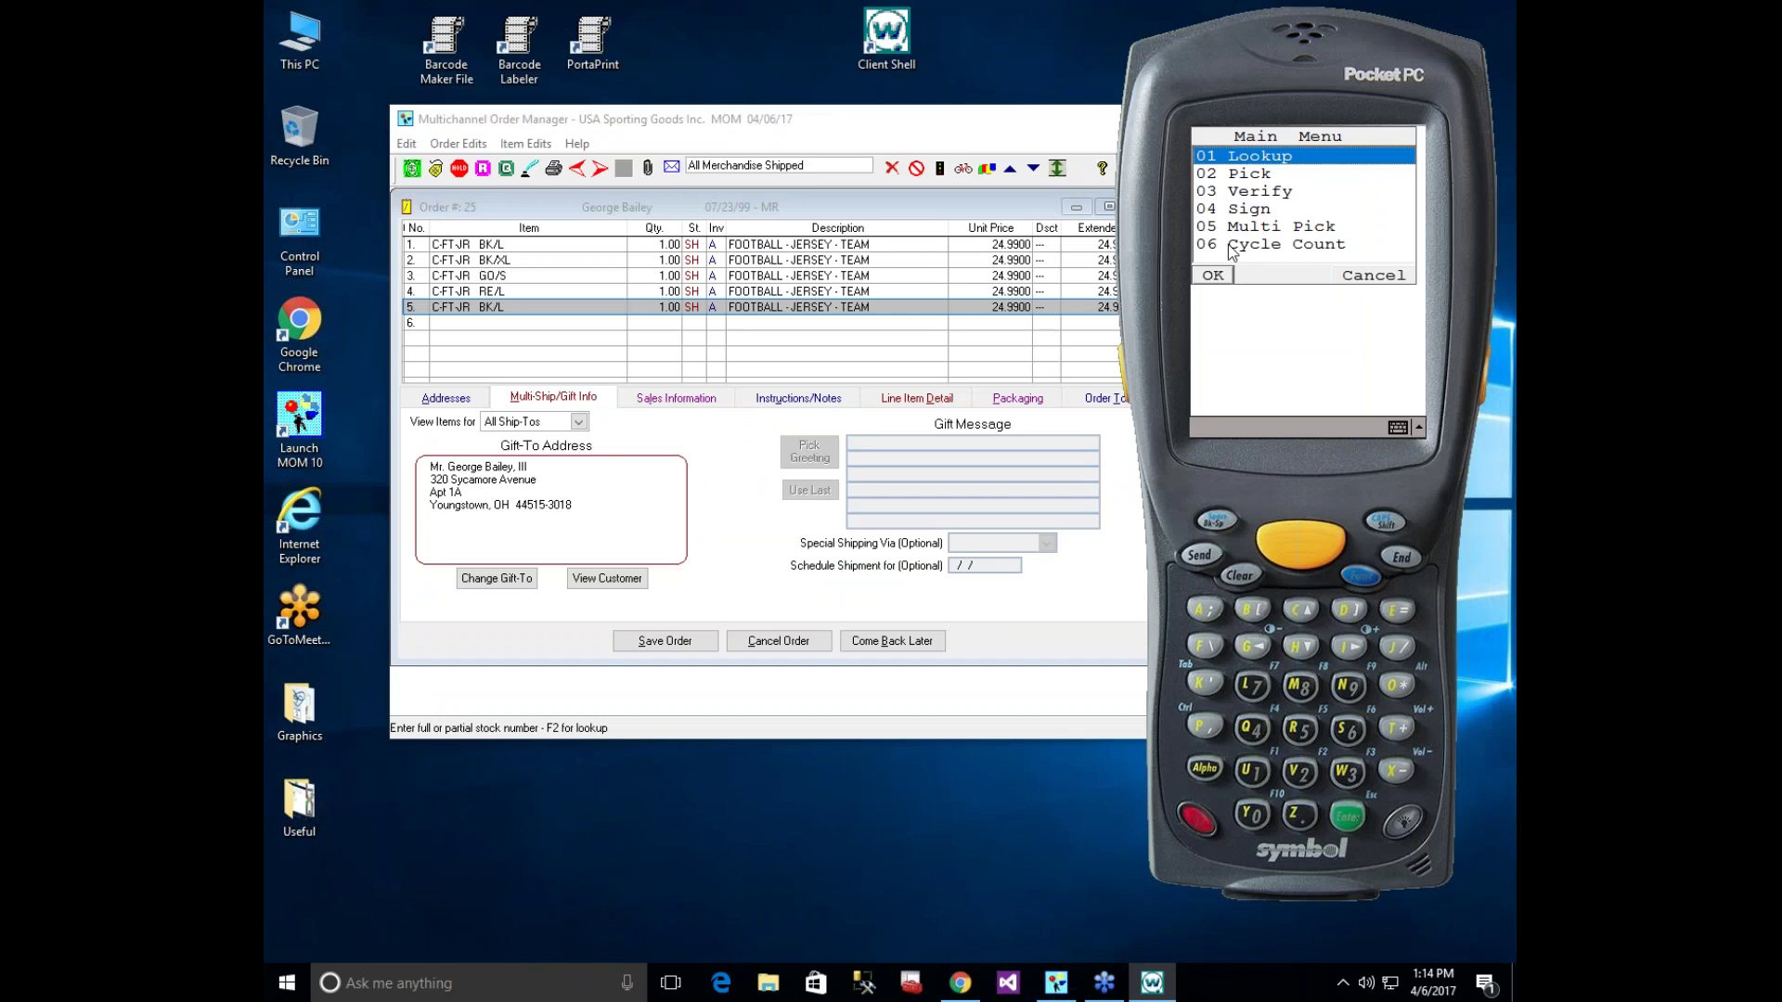
# Hide the order manager and start 05 Multi Pick on the handheld emulator.
pyautogui.click(1031, 137)
pyautogui.click(1190, 121)
pyautogui.moveTo(1239, 59); pyautogui.dragTo(921, 81)
pyautogui.click(986, 249)
pyautogui.click(989, 249)
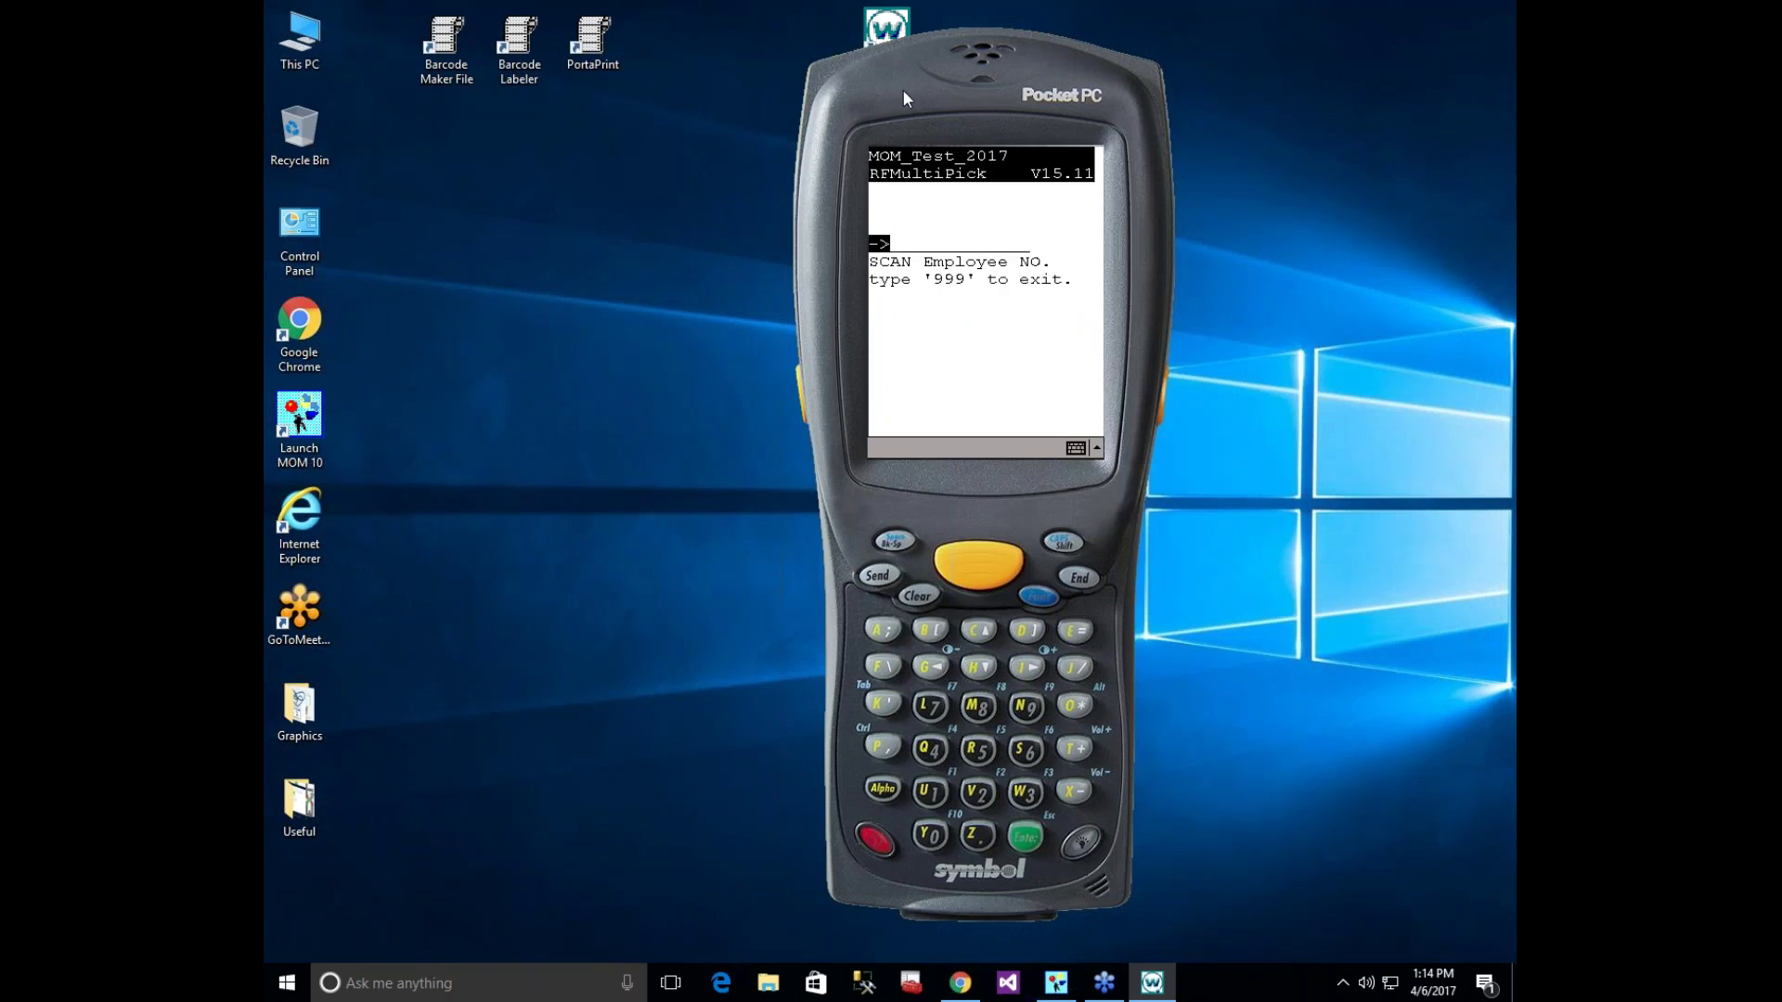
# Enter the picker's employee number and scan order 12 into Box 1.
pyautogui.moveTo(902, 89); pyautogui.dragTo(1106, 82)
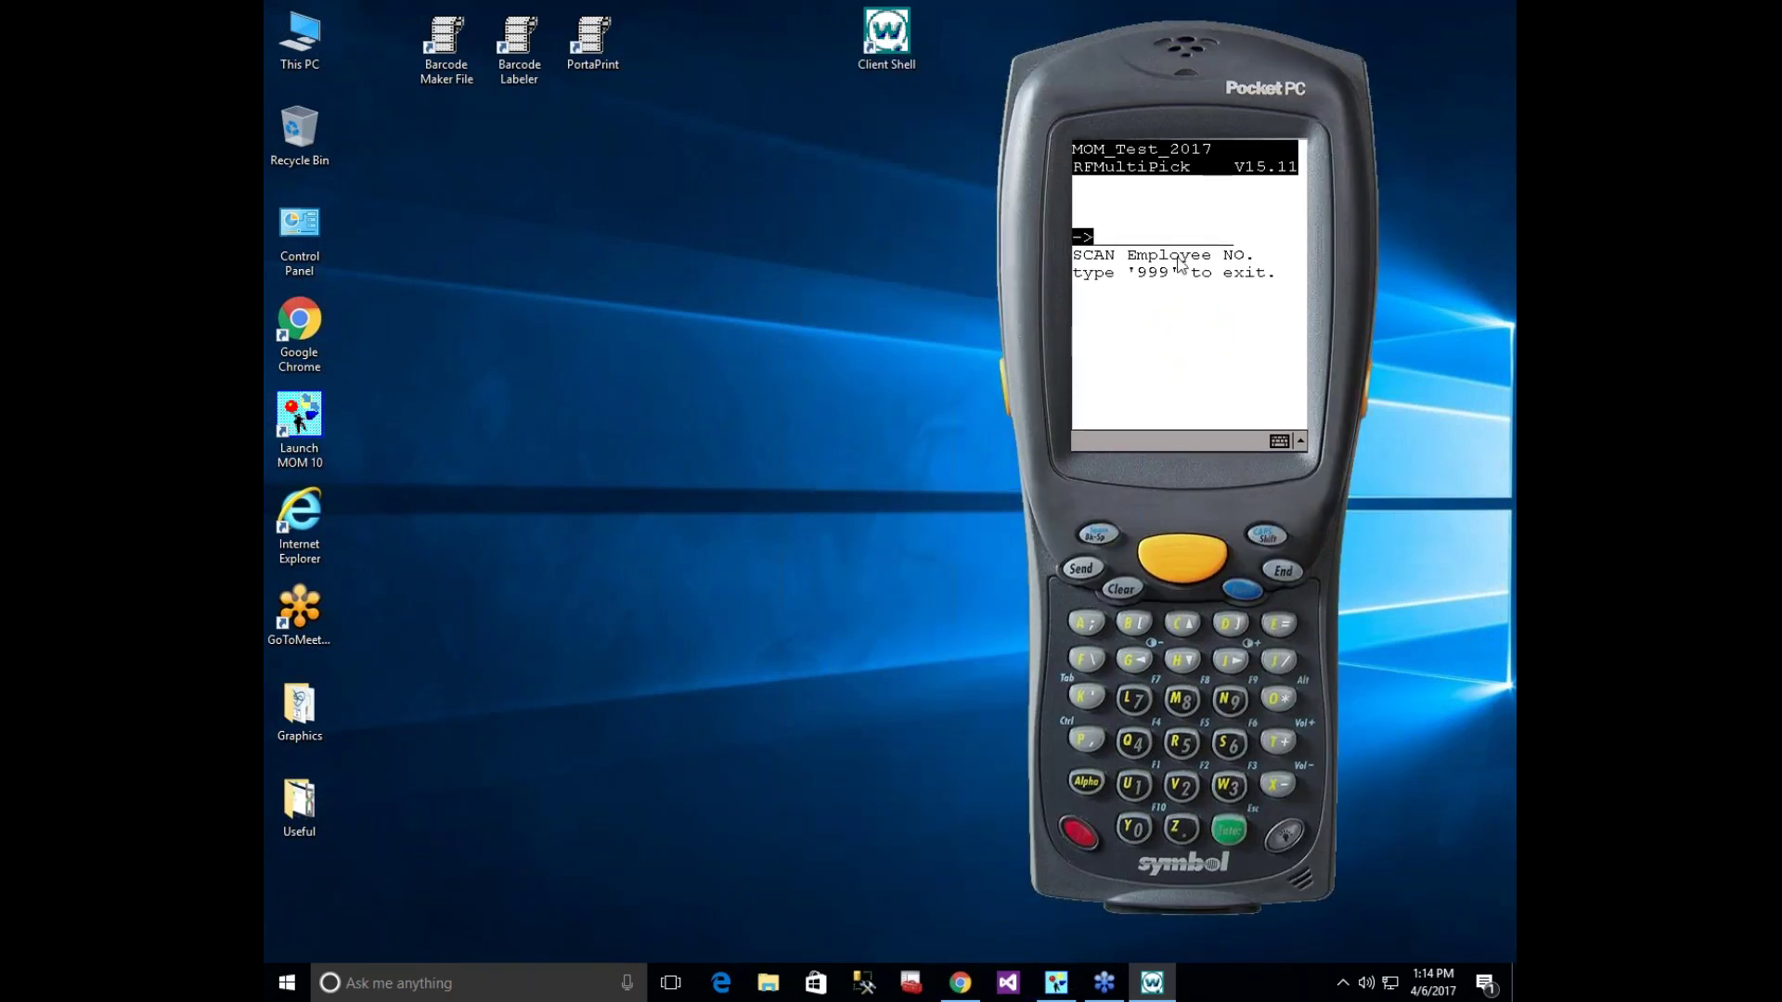
pyautogui.write('875')
pyautogui.press('Return')
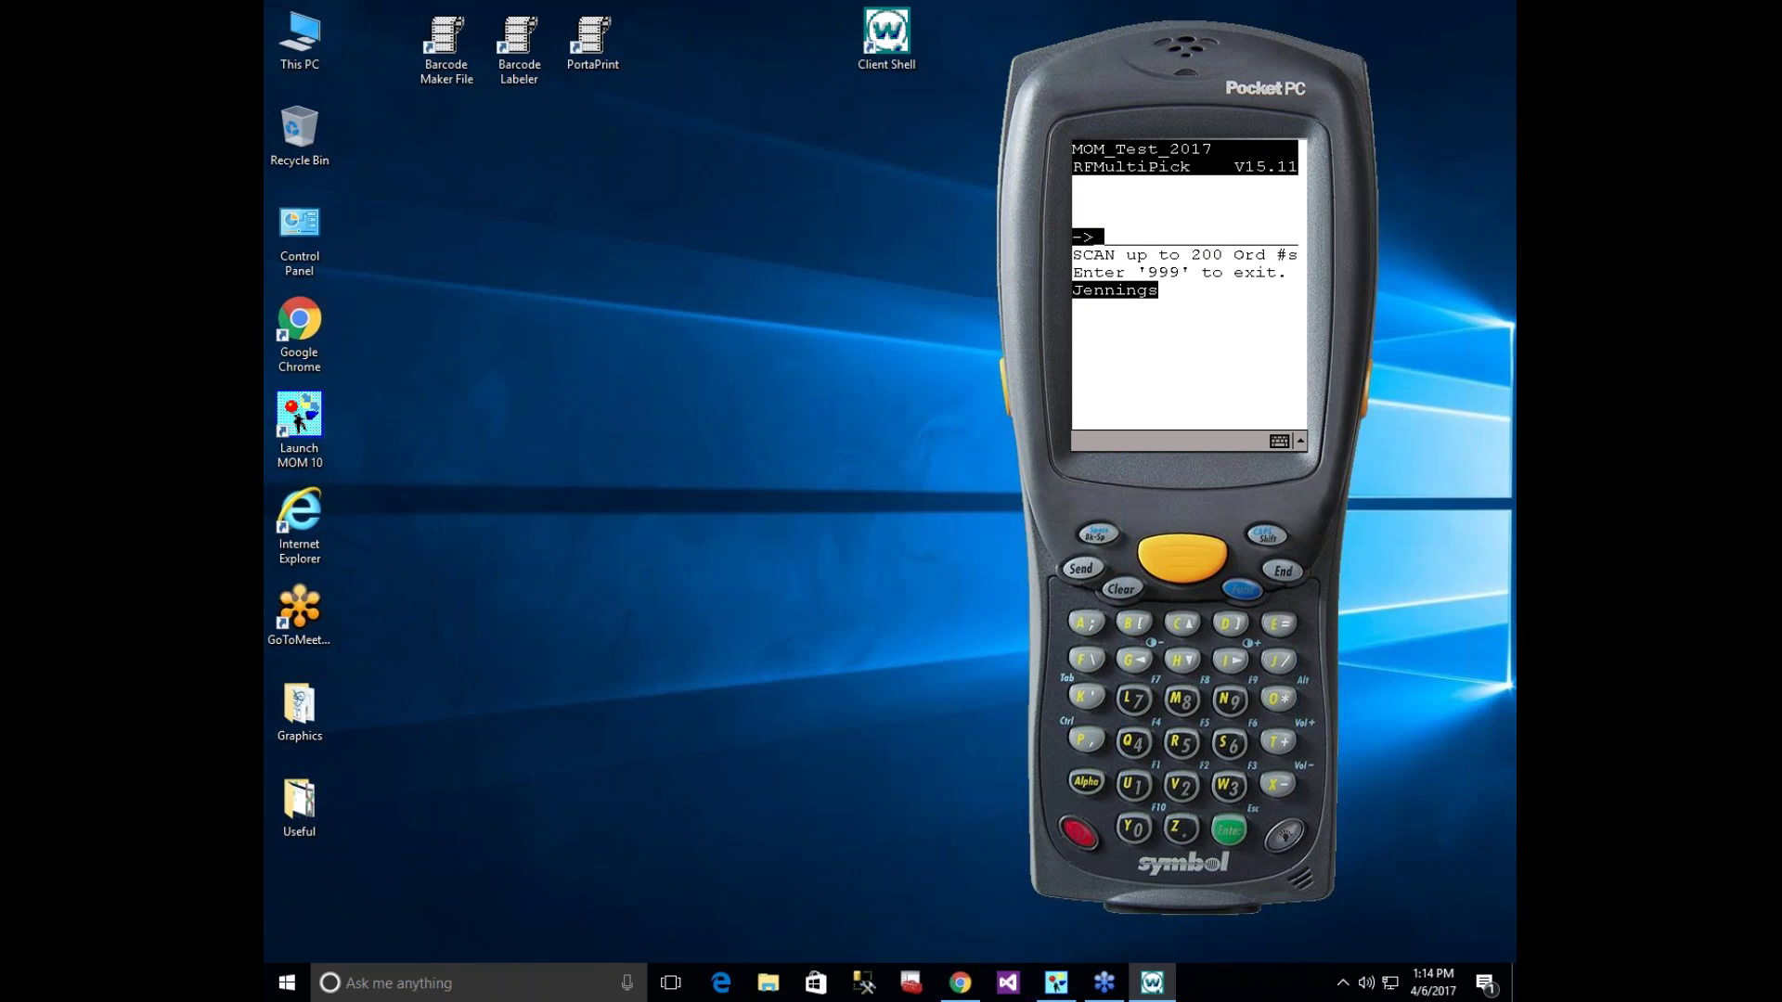
pyautogui.write('12')
pyautogui.press('Return')
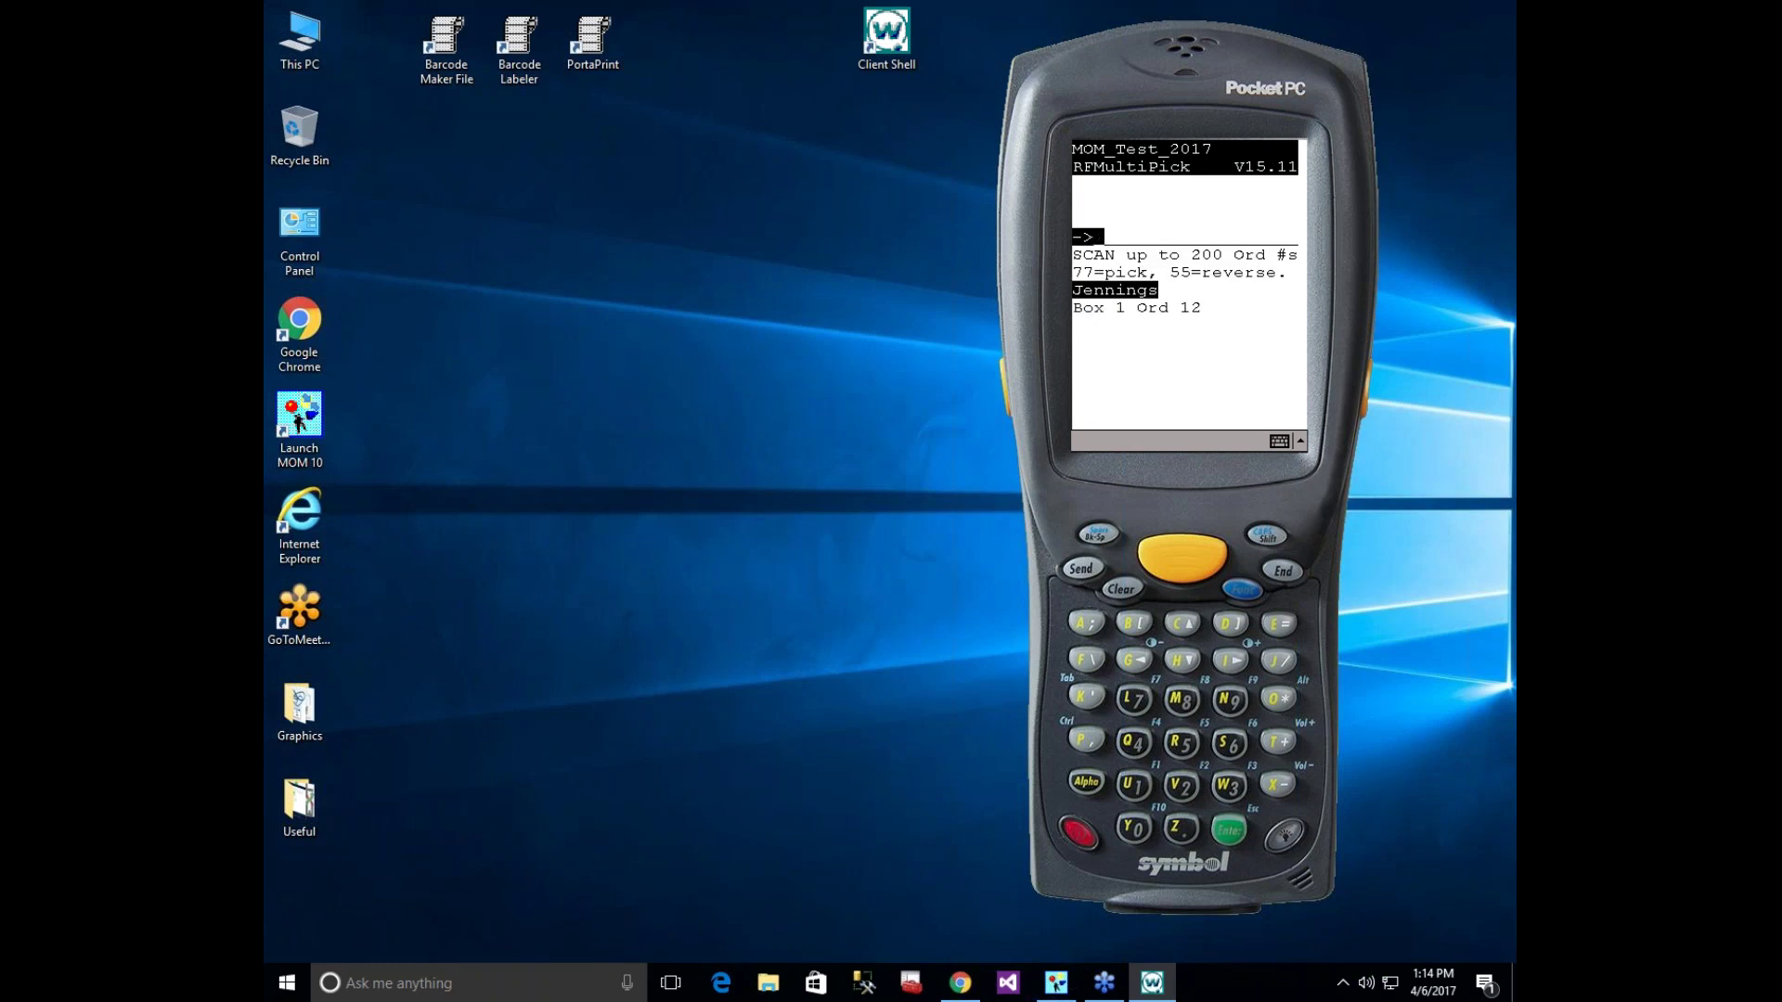
pyautogui.click(315, 715)
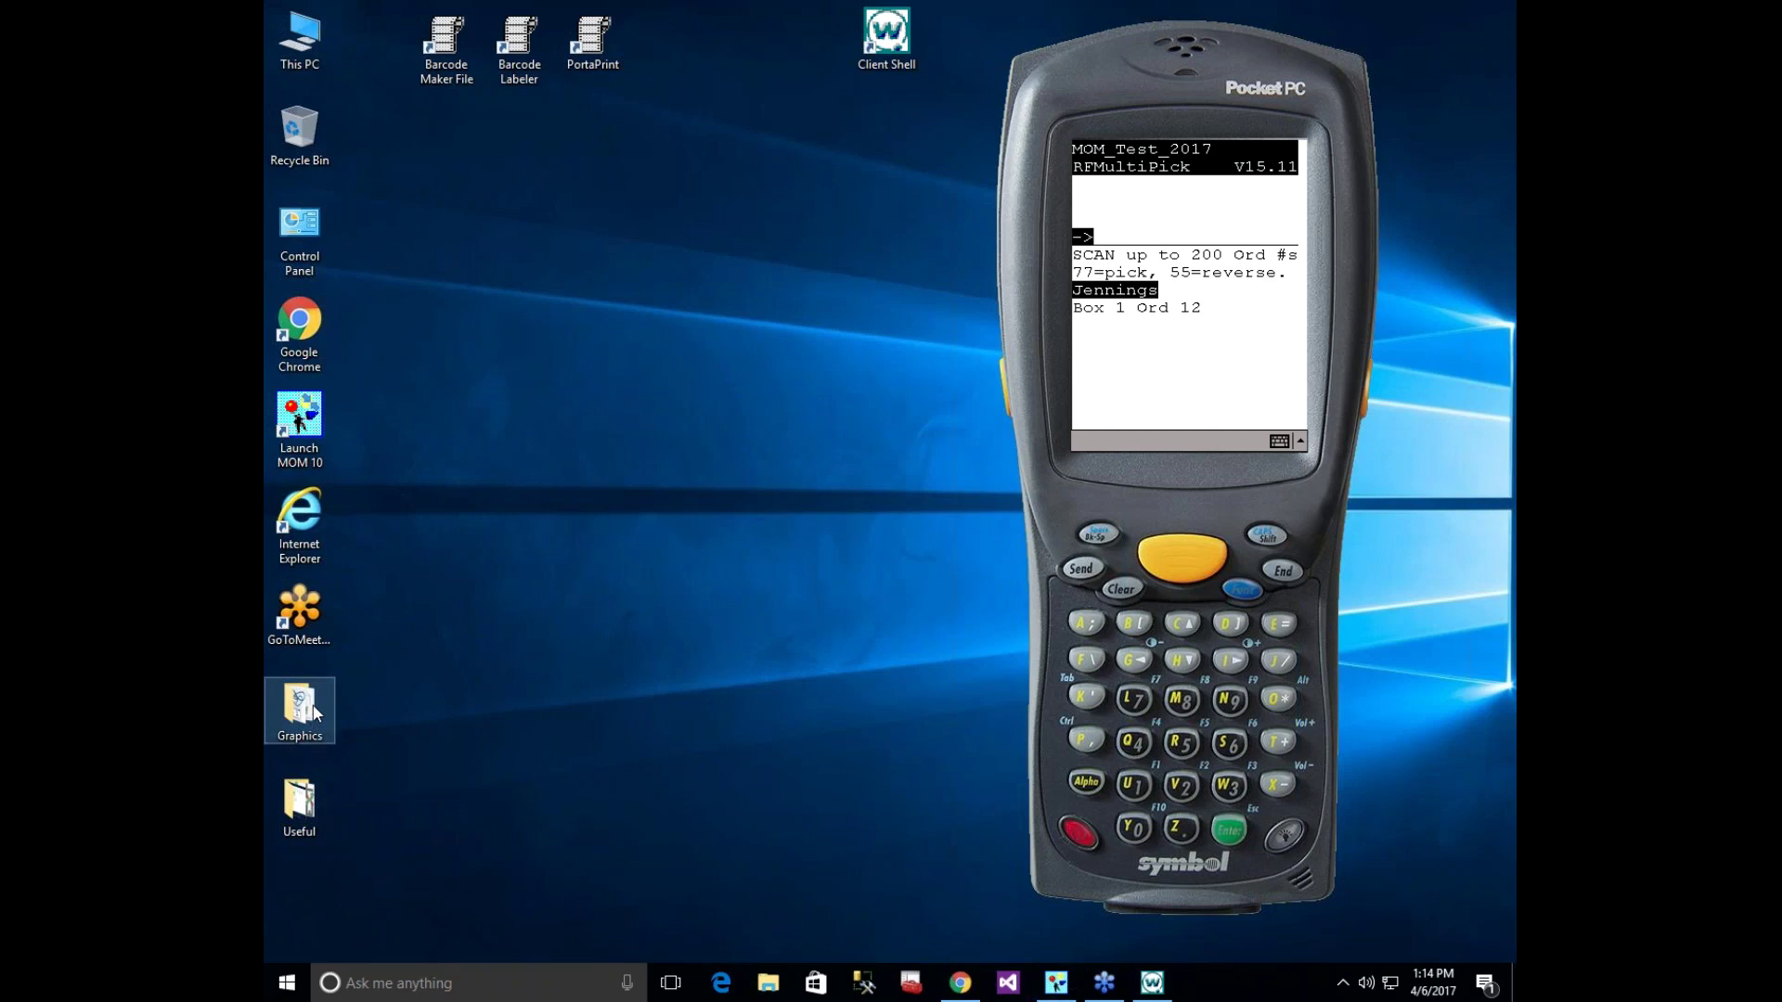
pyautogui.doubleClick(316, 714)
pyautogui.click(1139, 401)
pyautogui.doubleClick(1138, 400)
pyautogui.doubleClick(689, 410)
pyautogui.click(705, 415)
pyautogui.doubleClick(706, 415)
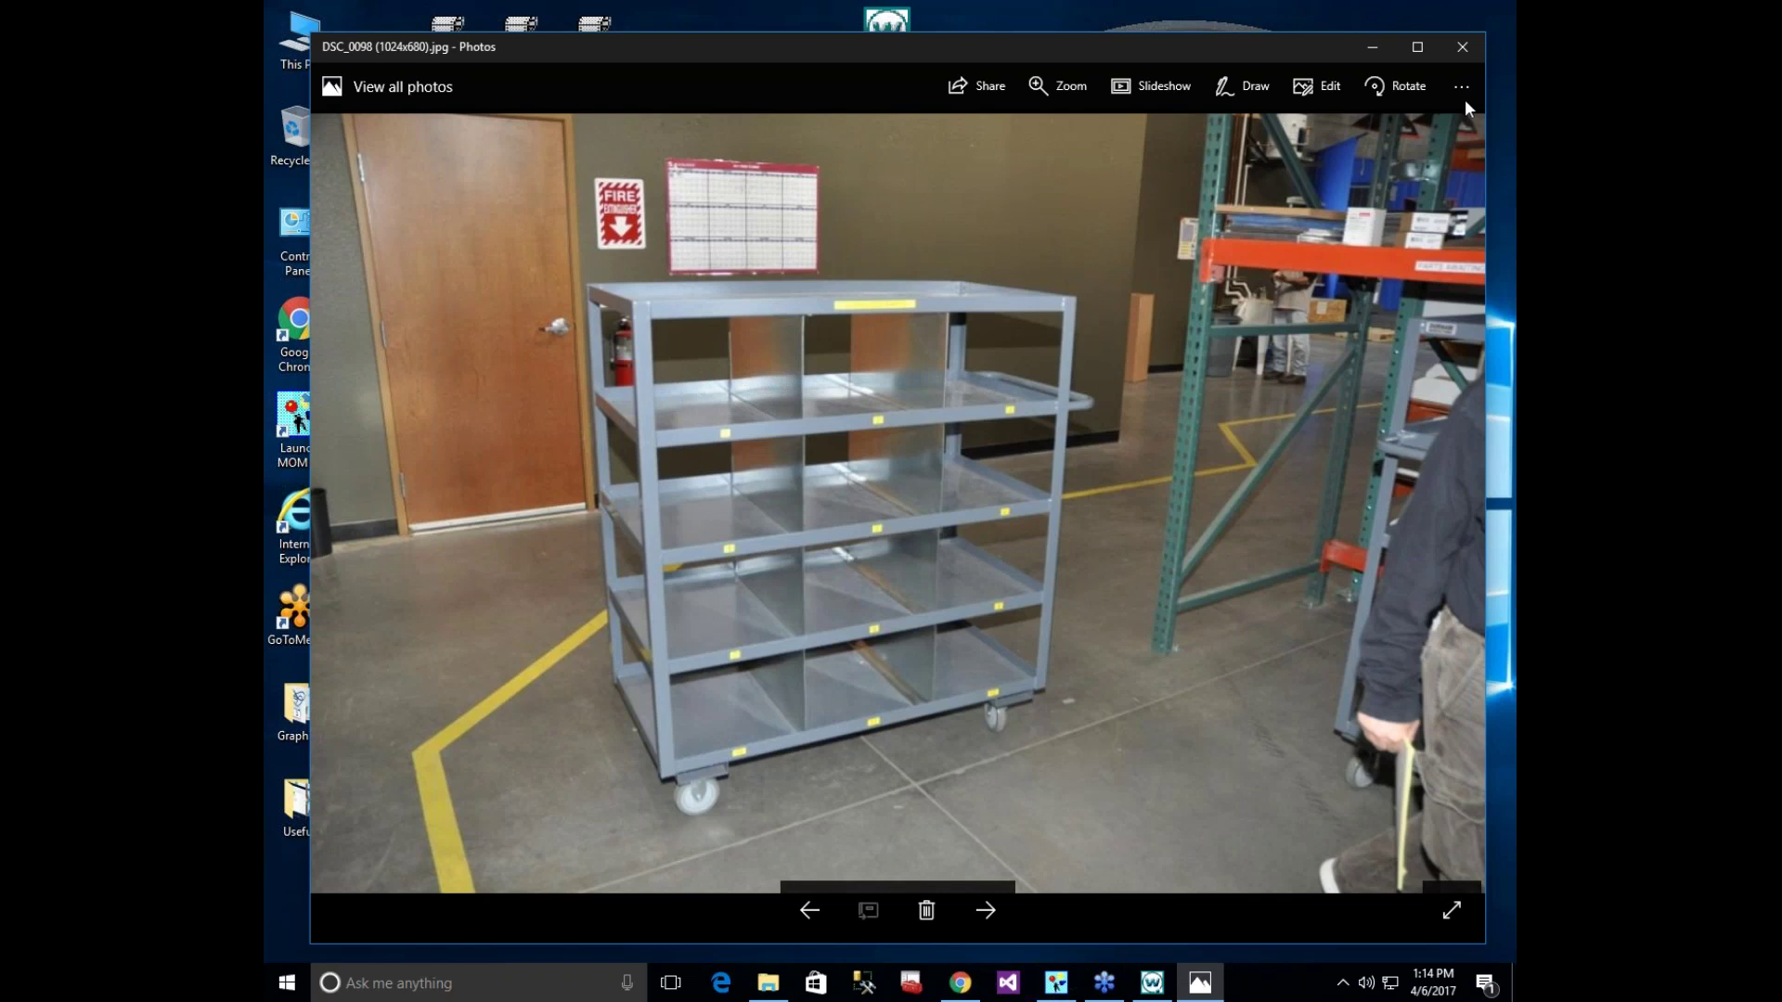
pyautogui.click(1378, 52)
pyautogui.click(1067, 259)
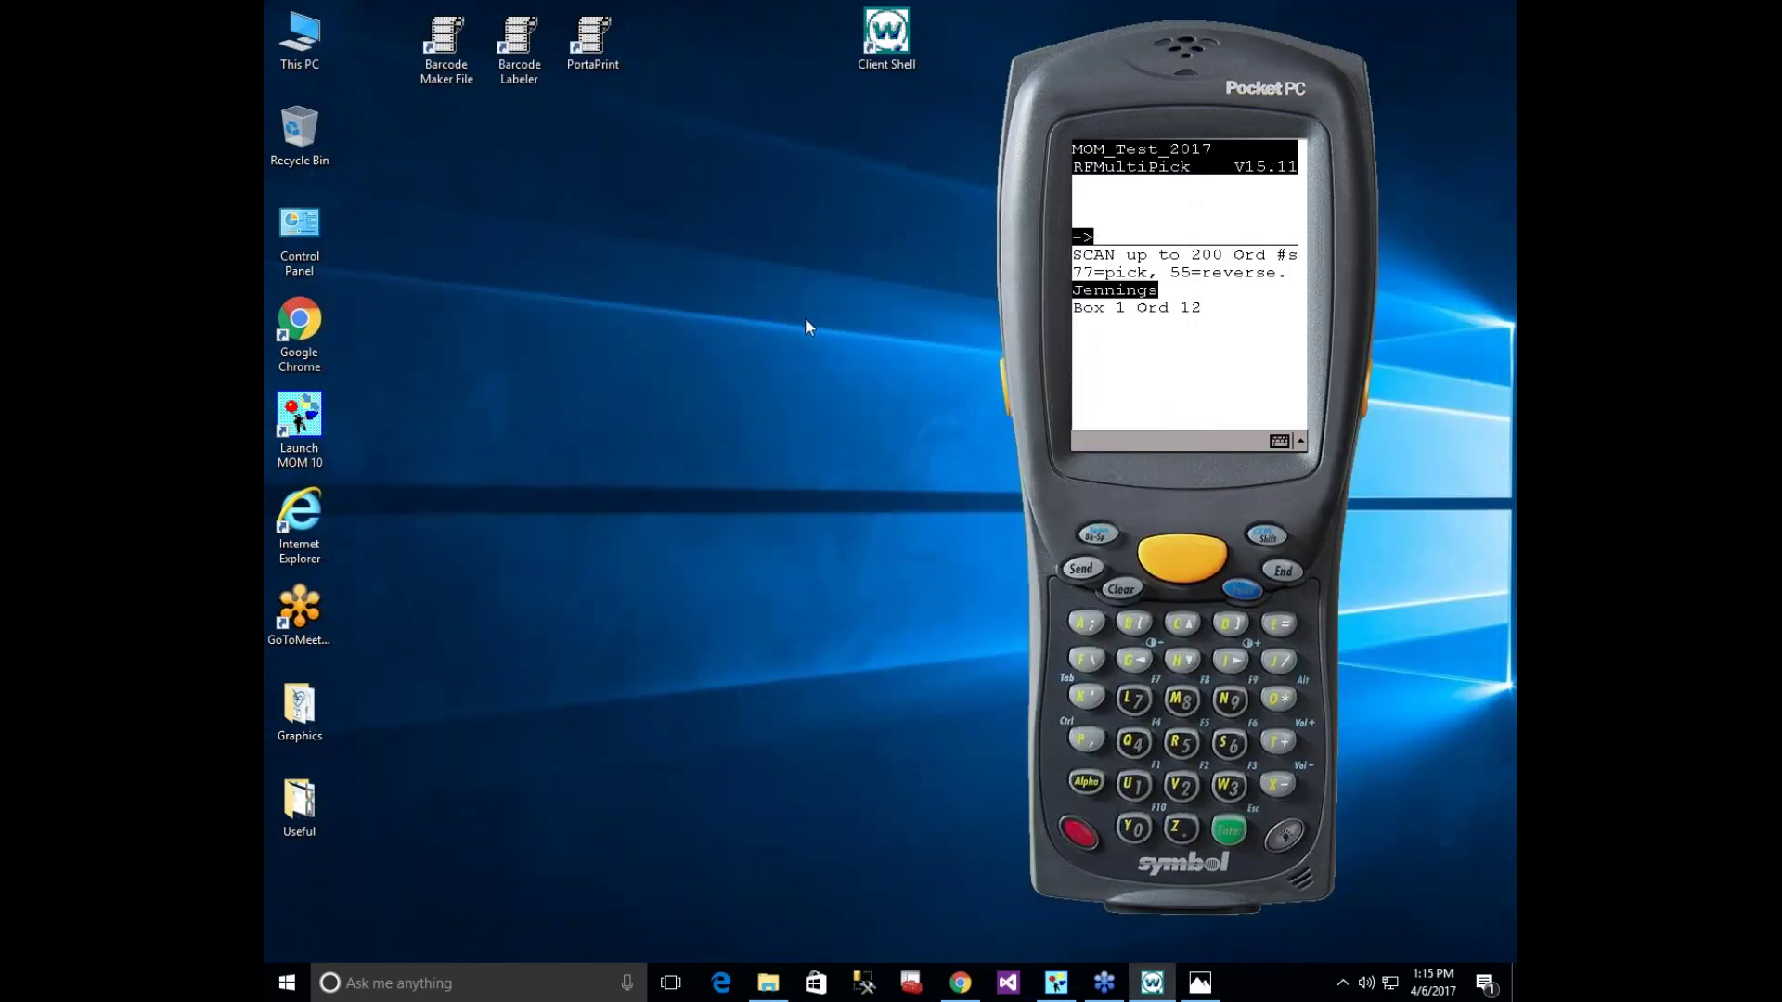
# Scan orders 14, 1, 3 and 8 into Boxes 2–5, then enter 77 to begin picking.
pyautogui.write('14')
pyautogui.press('Return')
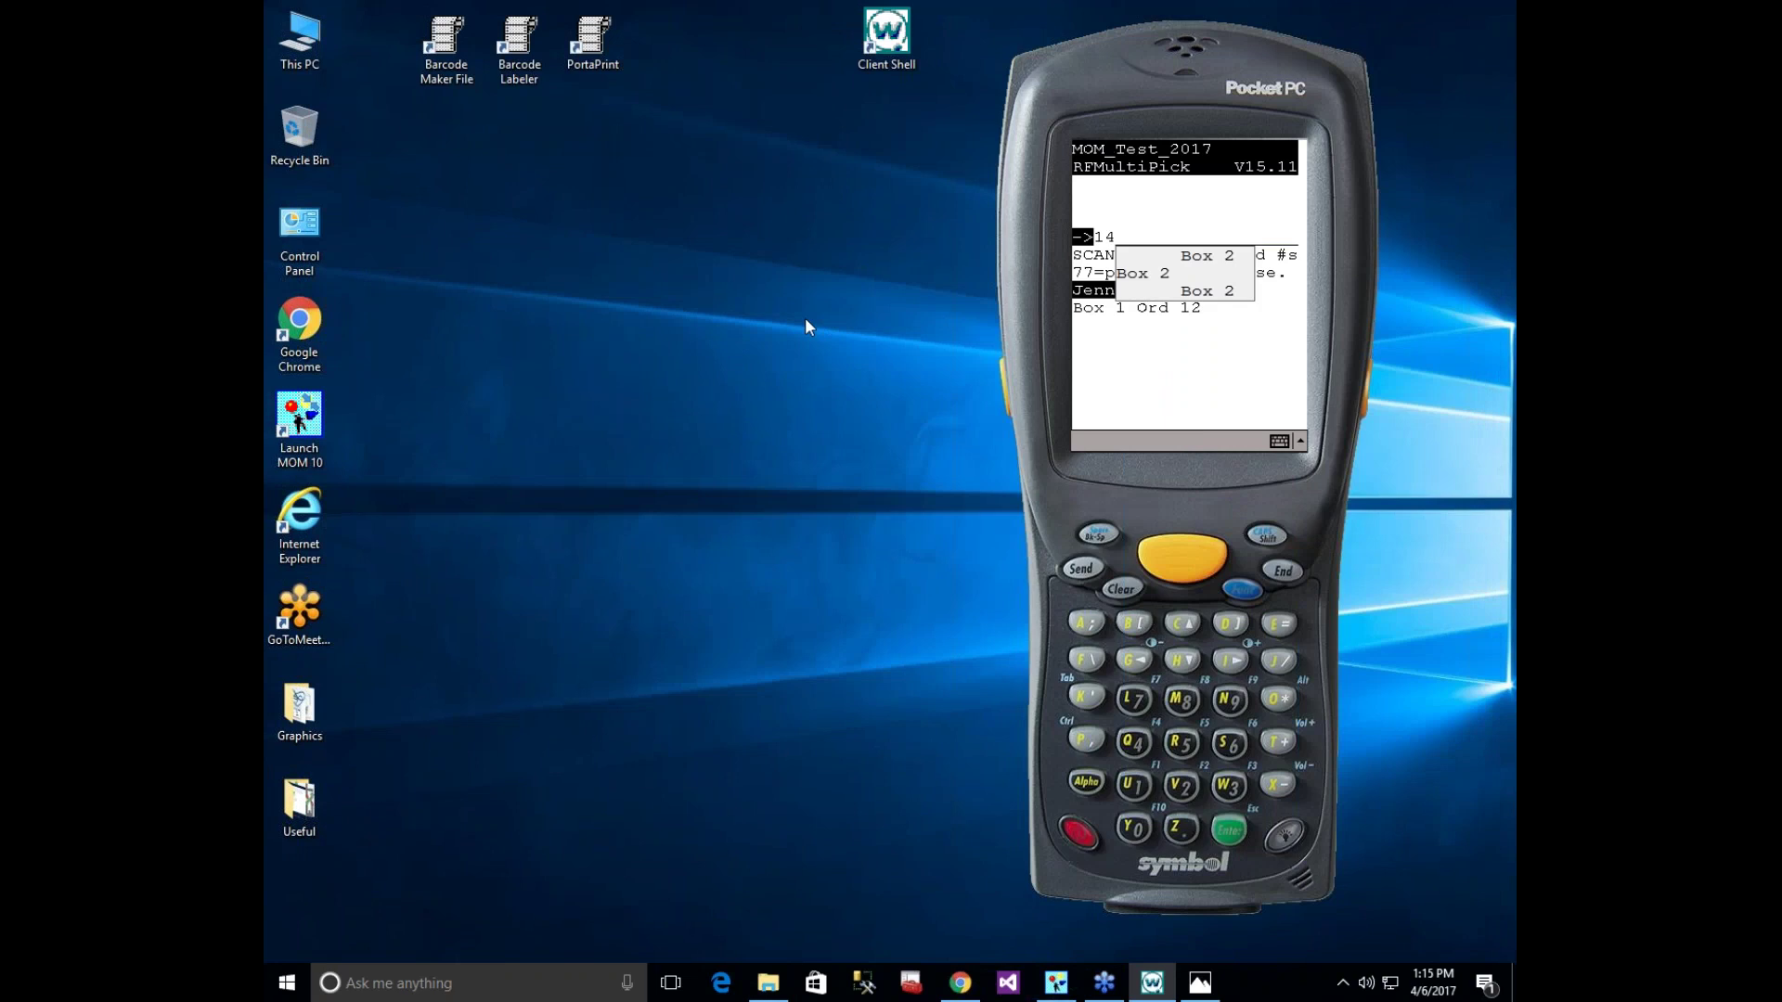
pyautogui.write('1')
pyautogui.press('Return')
pyautogui.write('3')
pyautogui.press('Return')
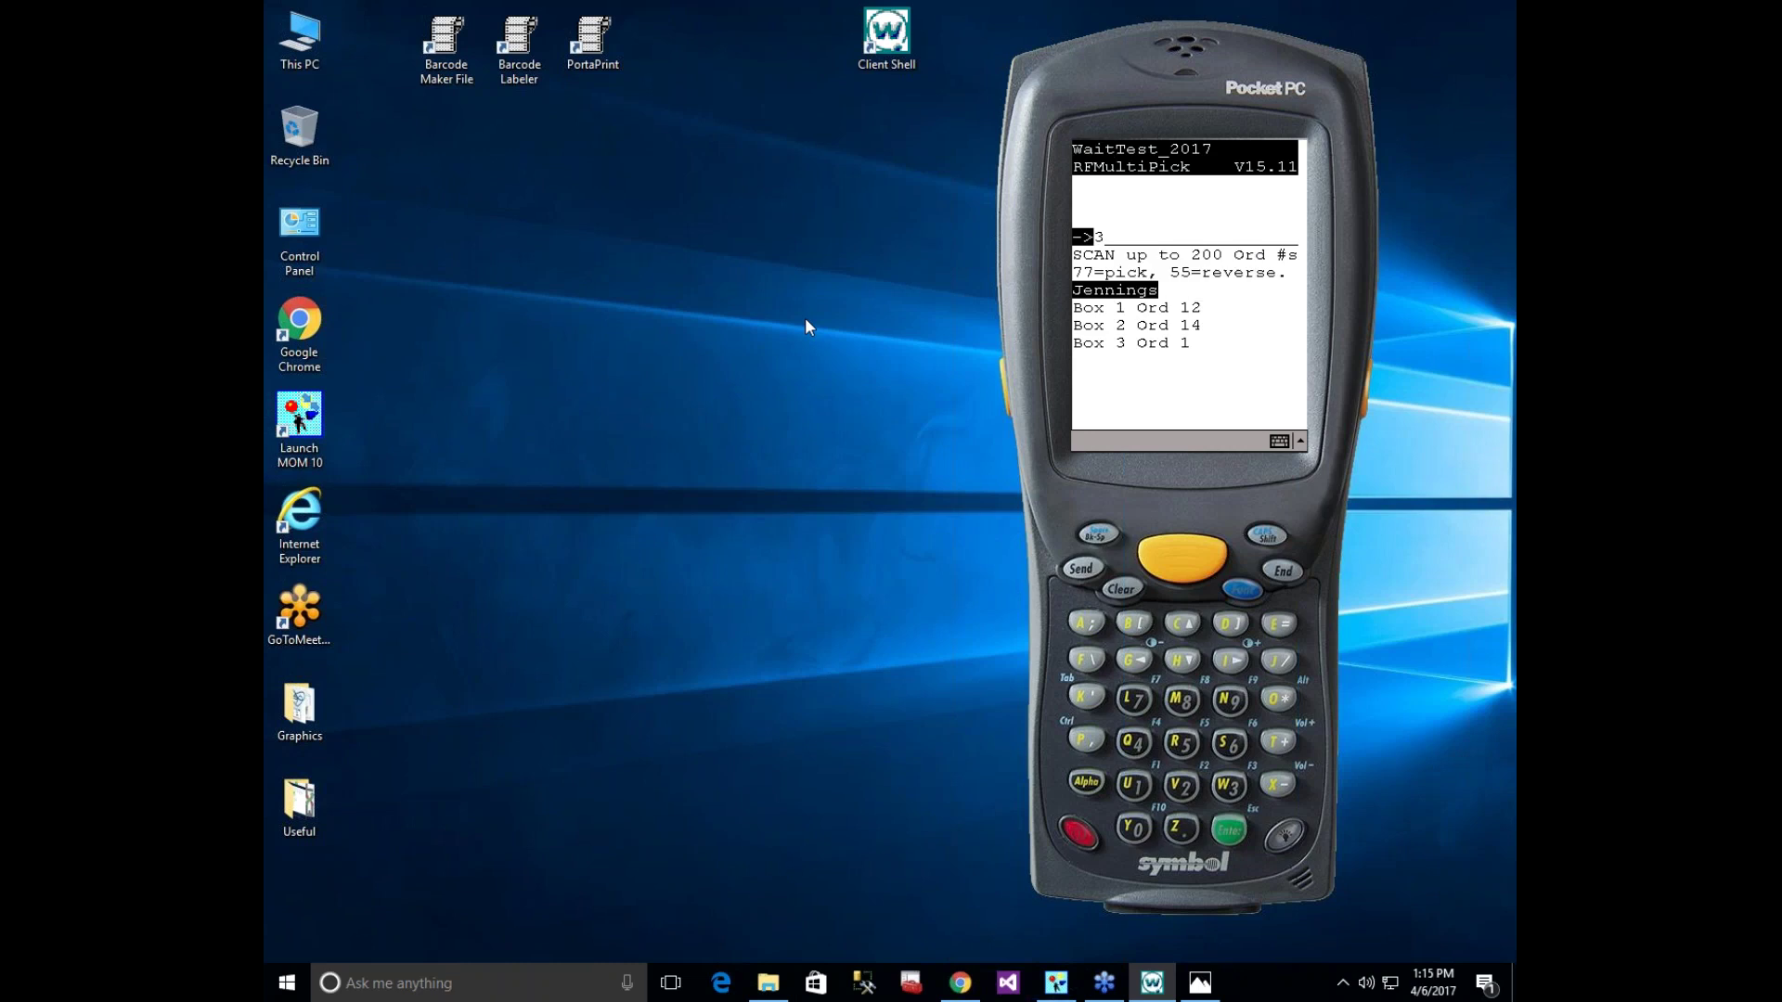
pyautogui.write('8')
pyautogui.press('Return')
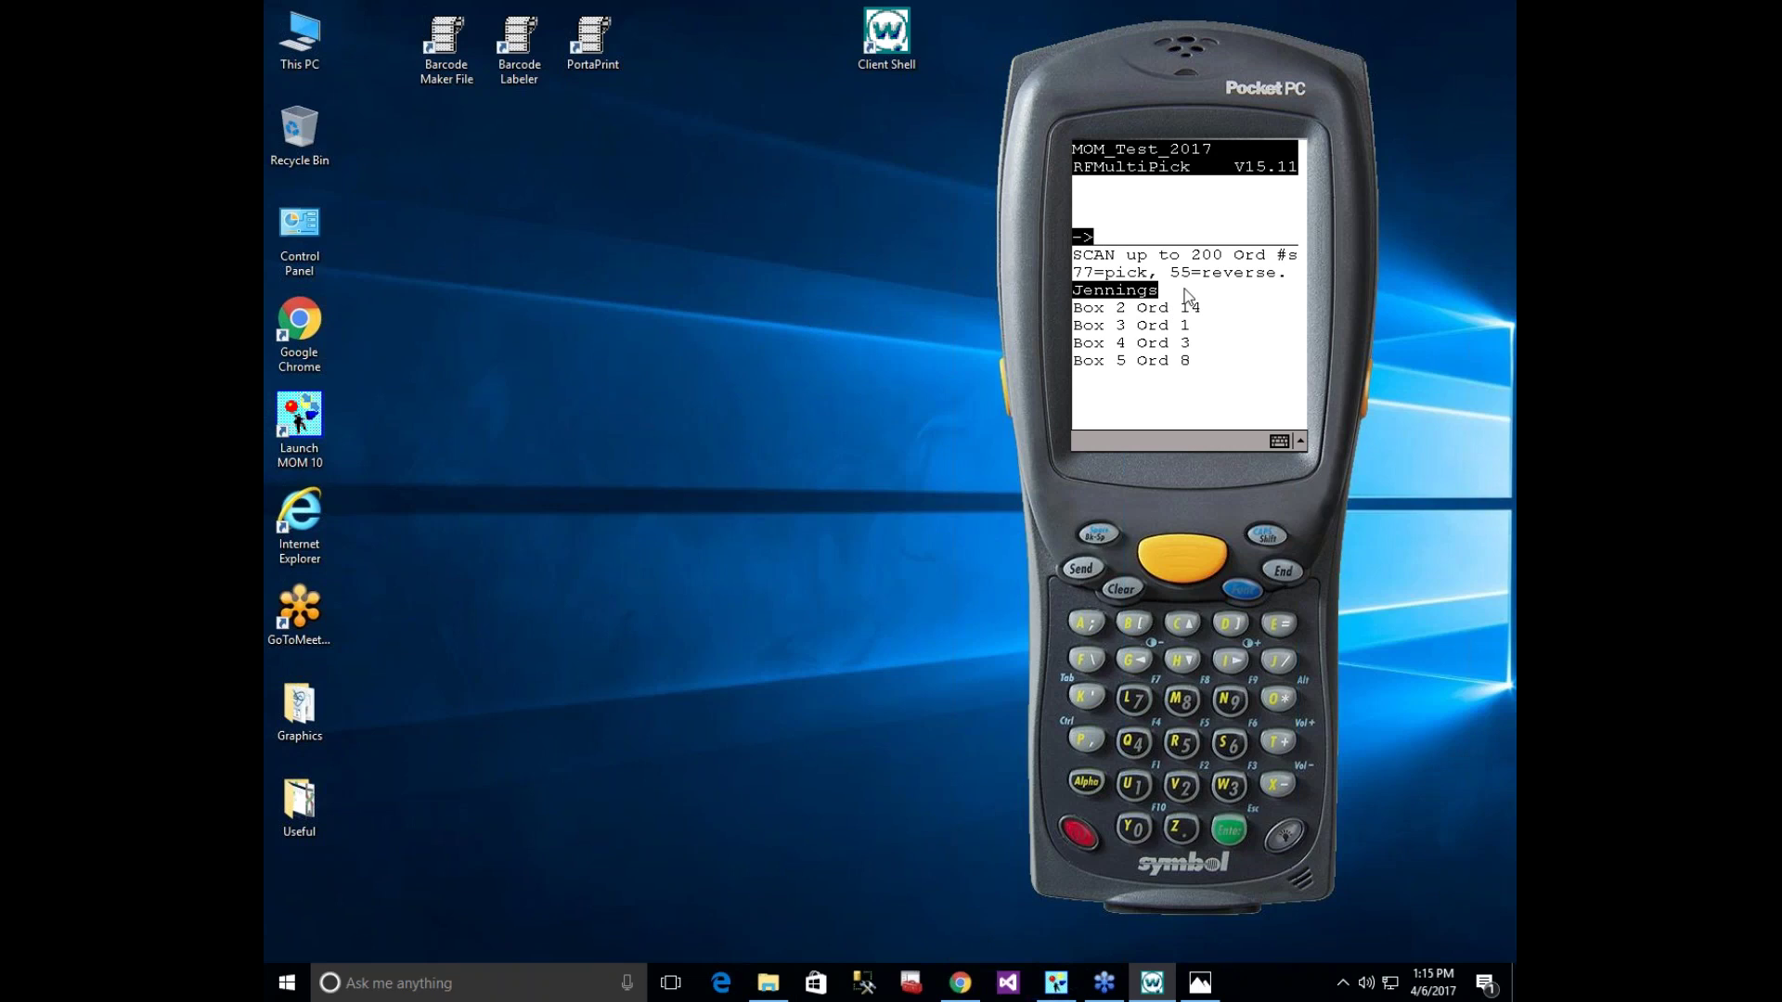
pyautogui.write('77')
pyautogui.press('Return')
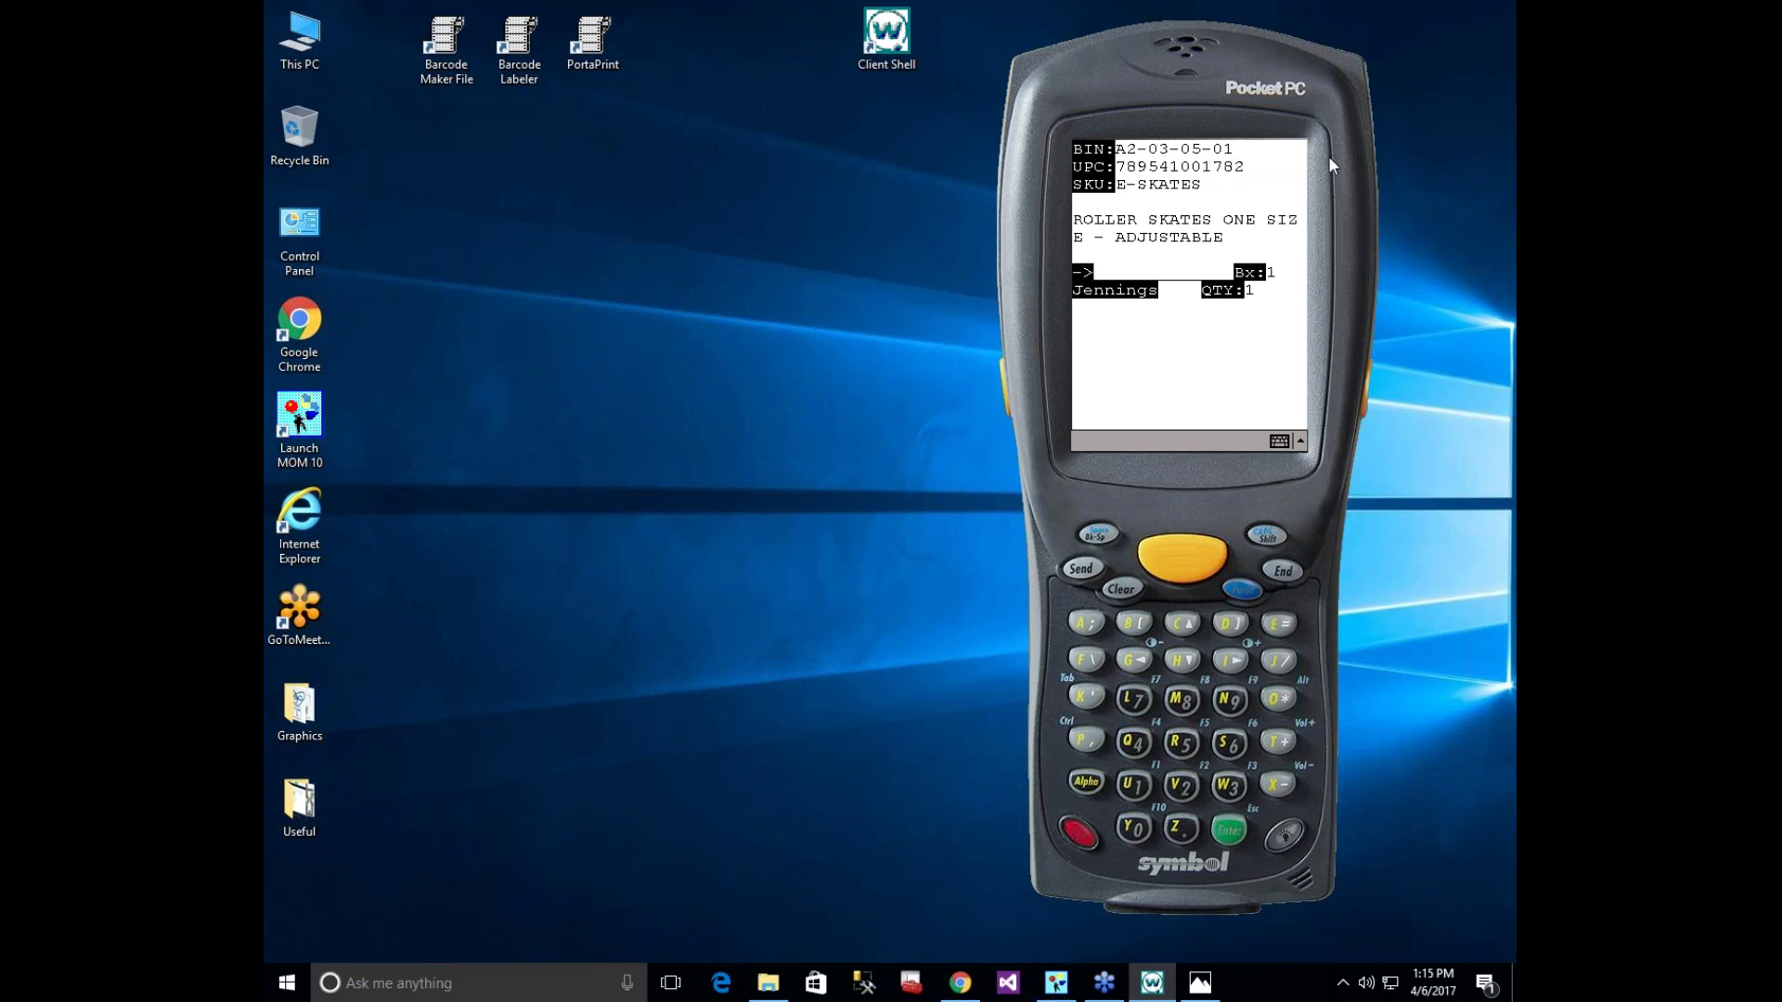
# Pick the roller skates, warm up suit, football, baseball bat set and yoga set by UPC.
pyautogui.write('789541001782')
pyautogui.press('Return')
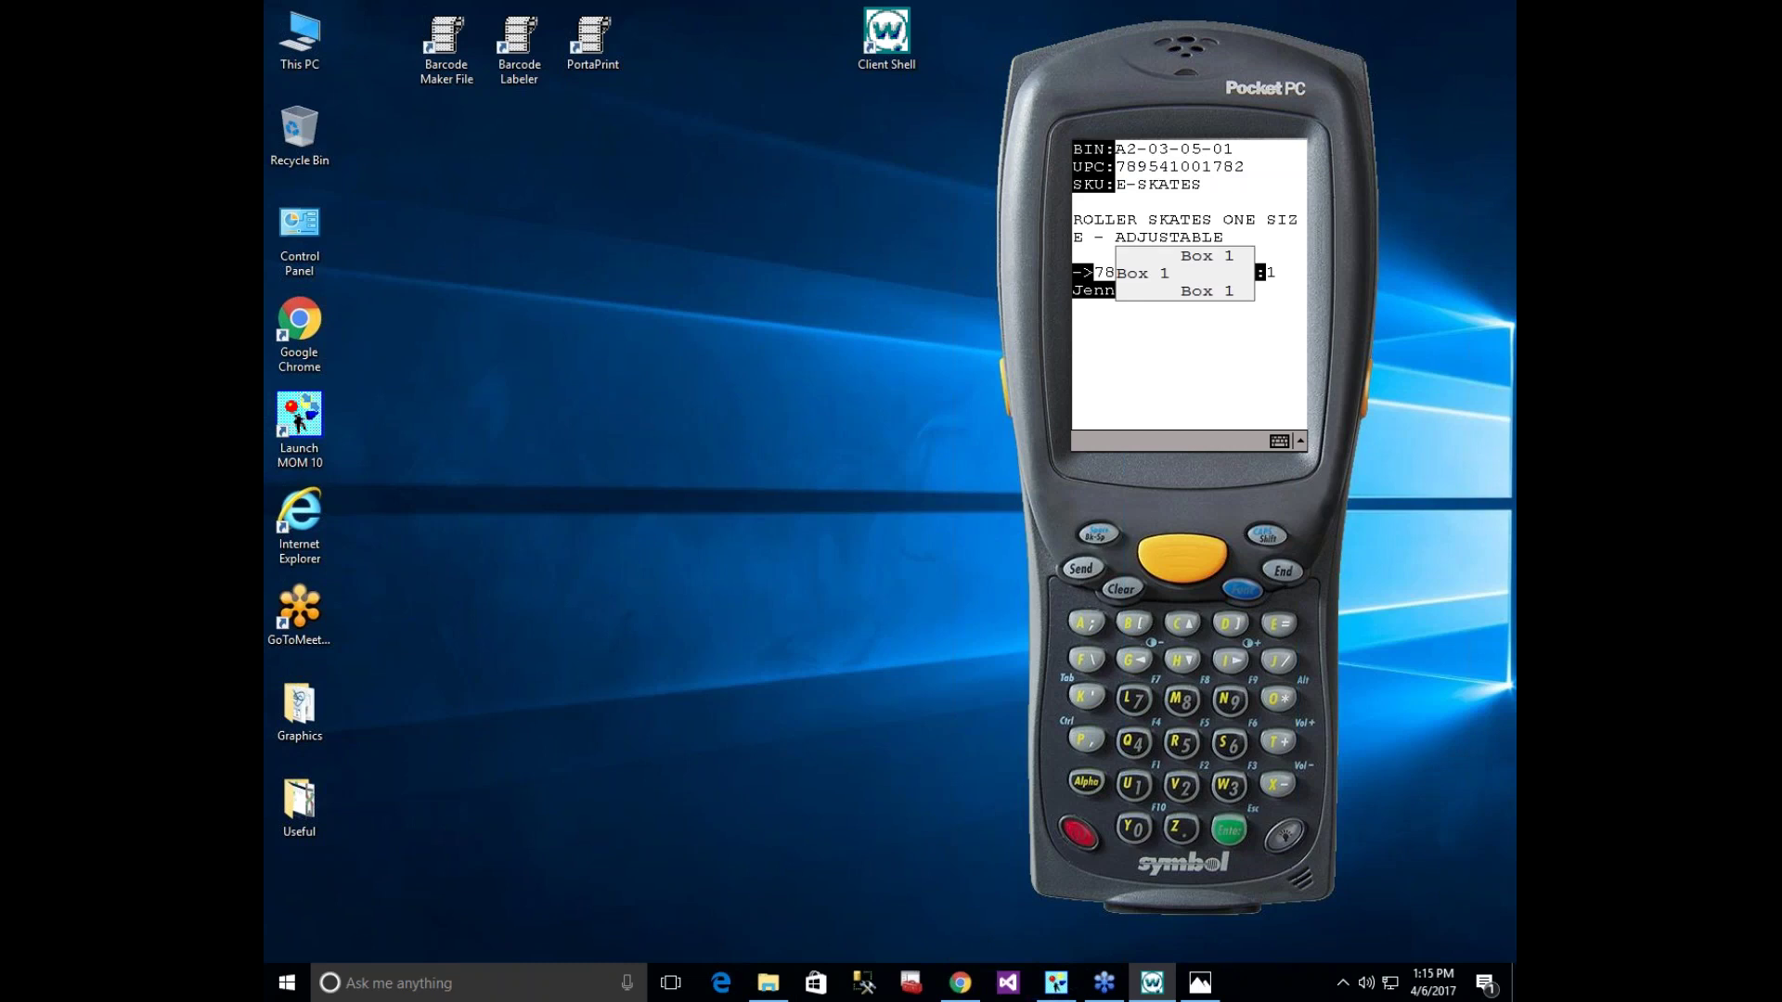
pyautogui.press('Return')
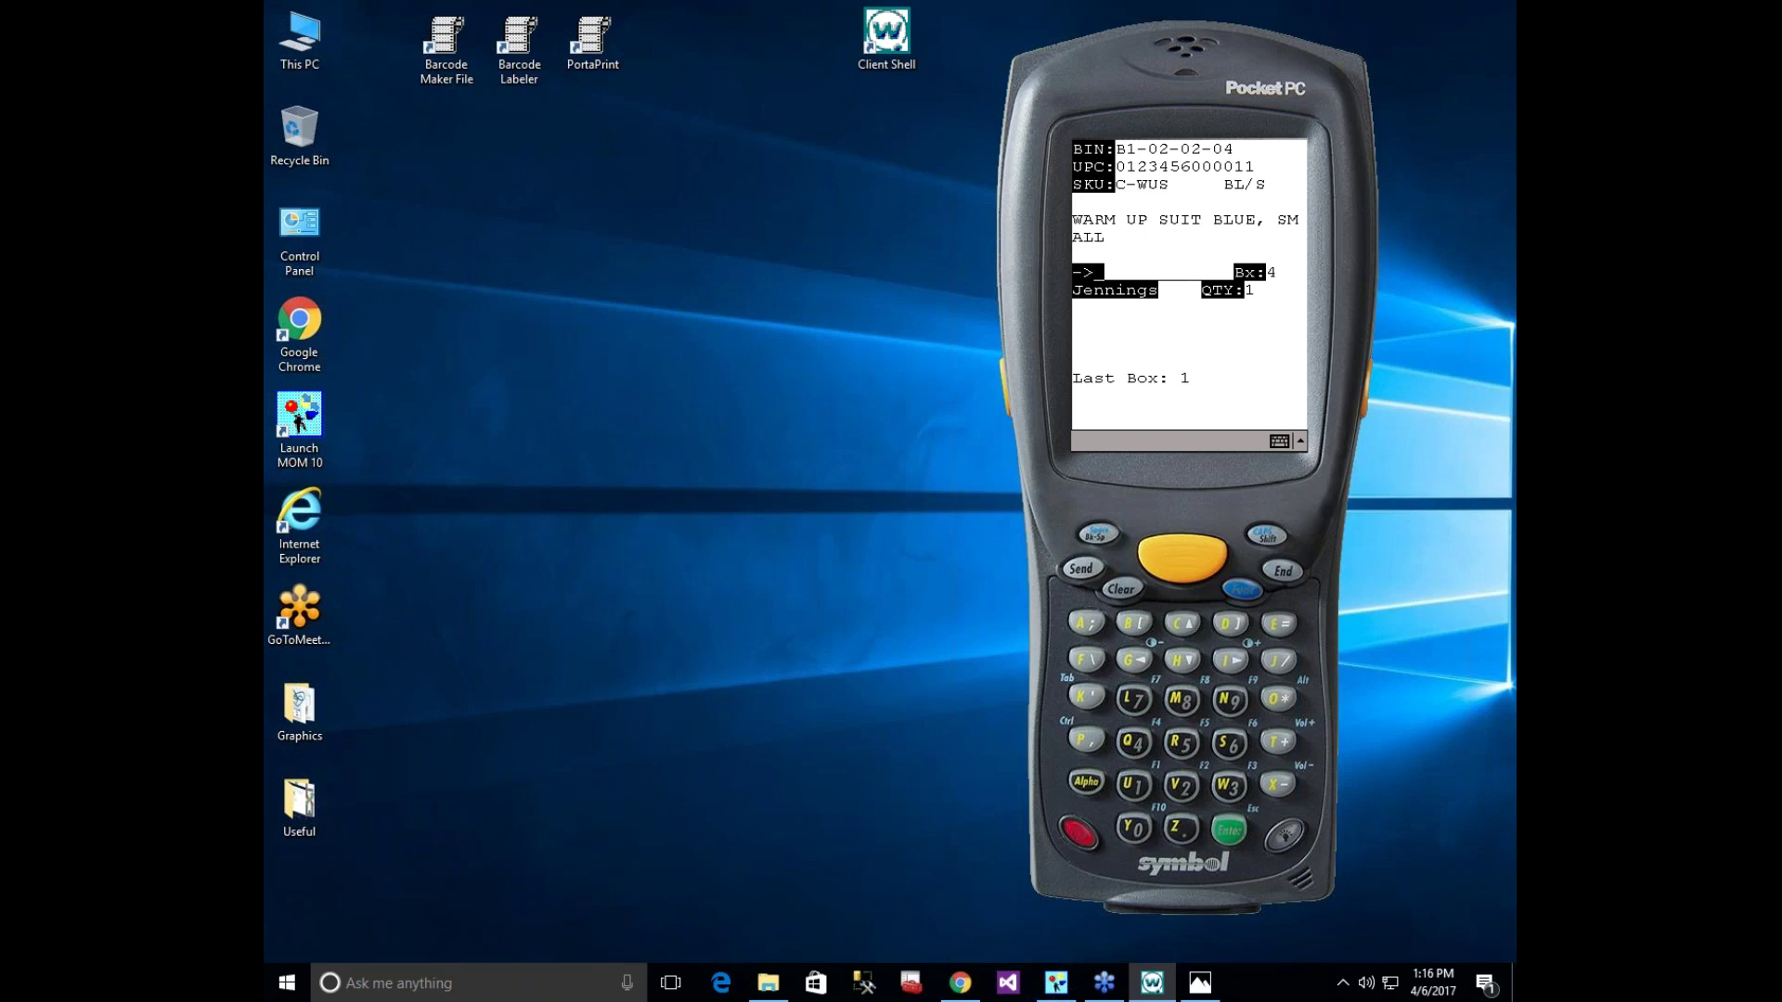
pyautogui.write('0123456000011')
pyautogui.press('Return')
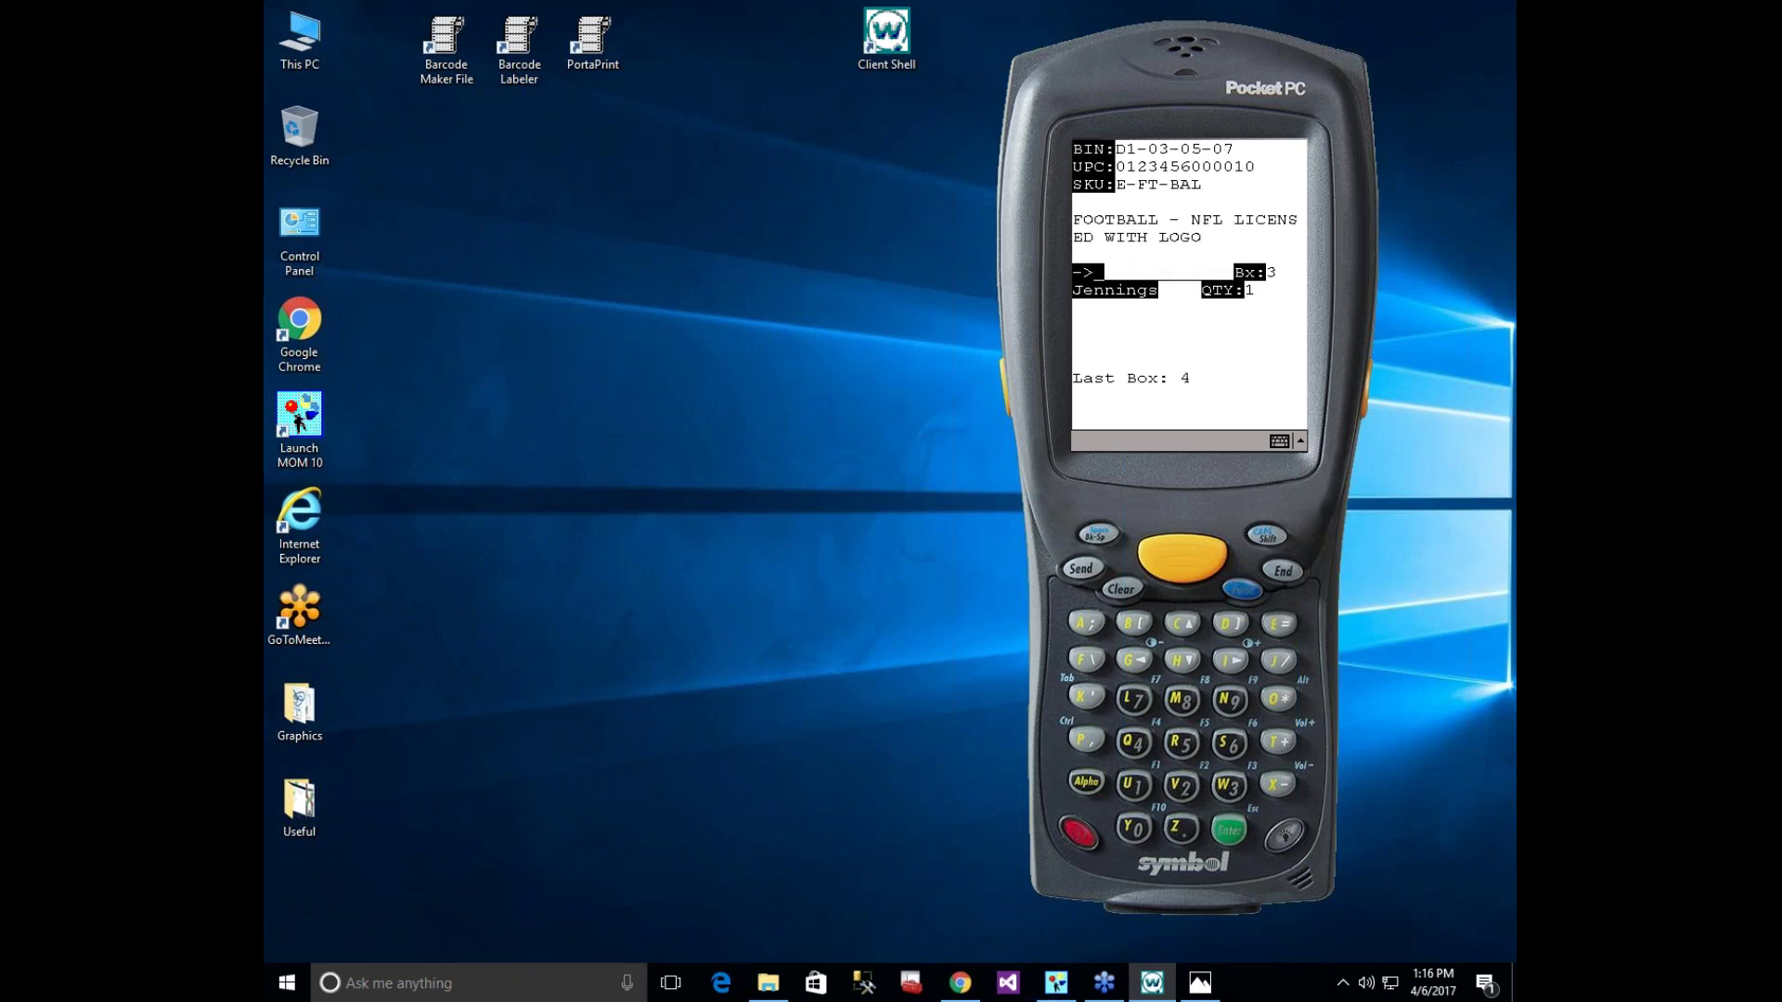
pyautogui.write('0123456000010')
pyautogui.press('Return')
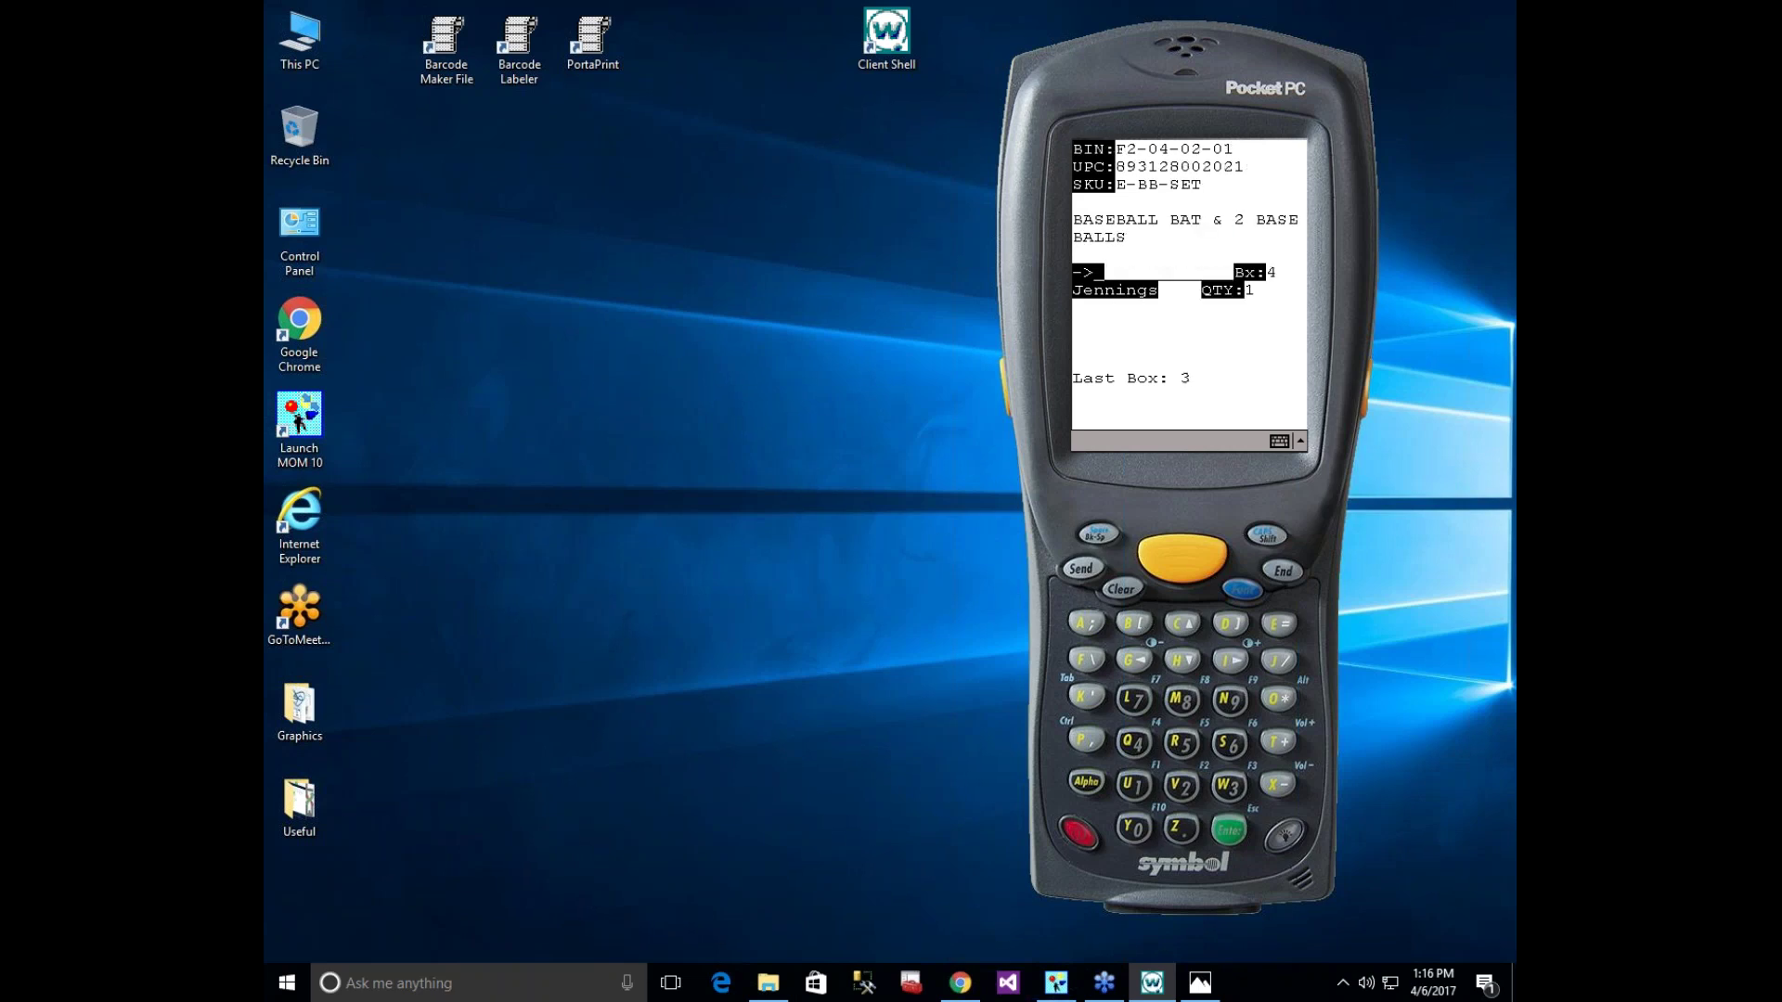
pyautogui.write('893128002021')
pyautogui.press('Return')
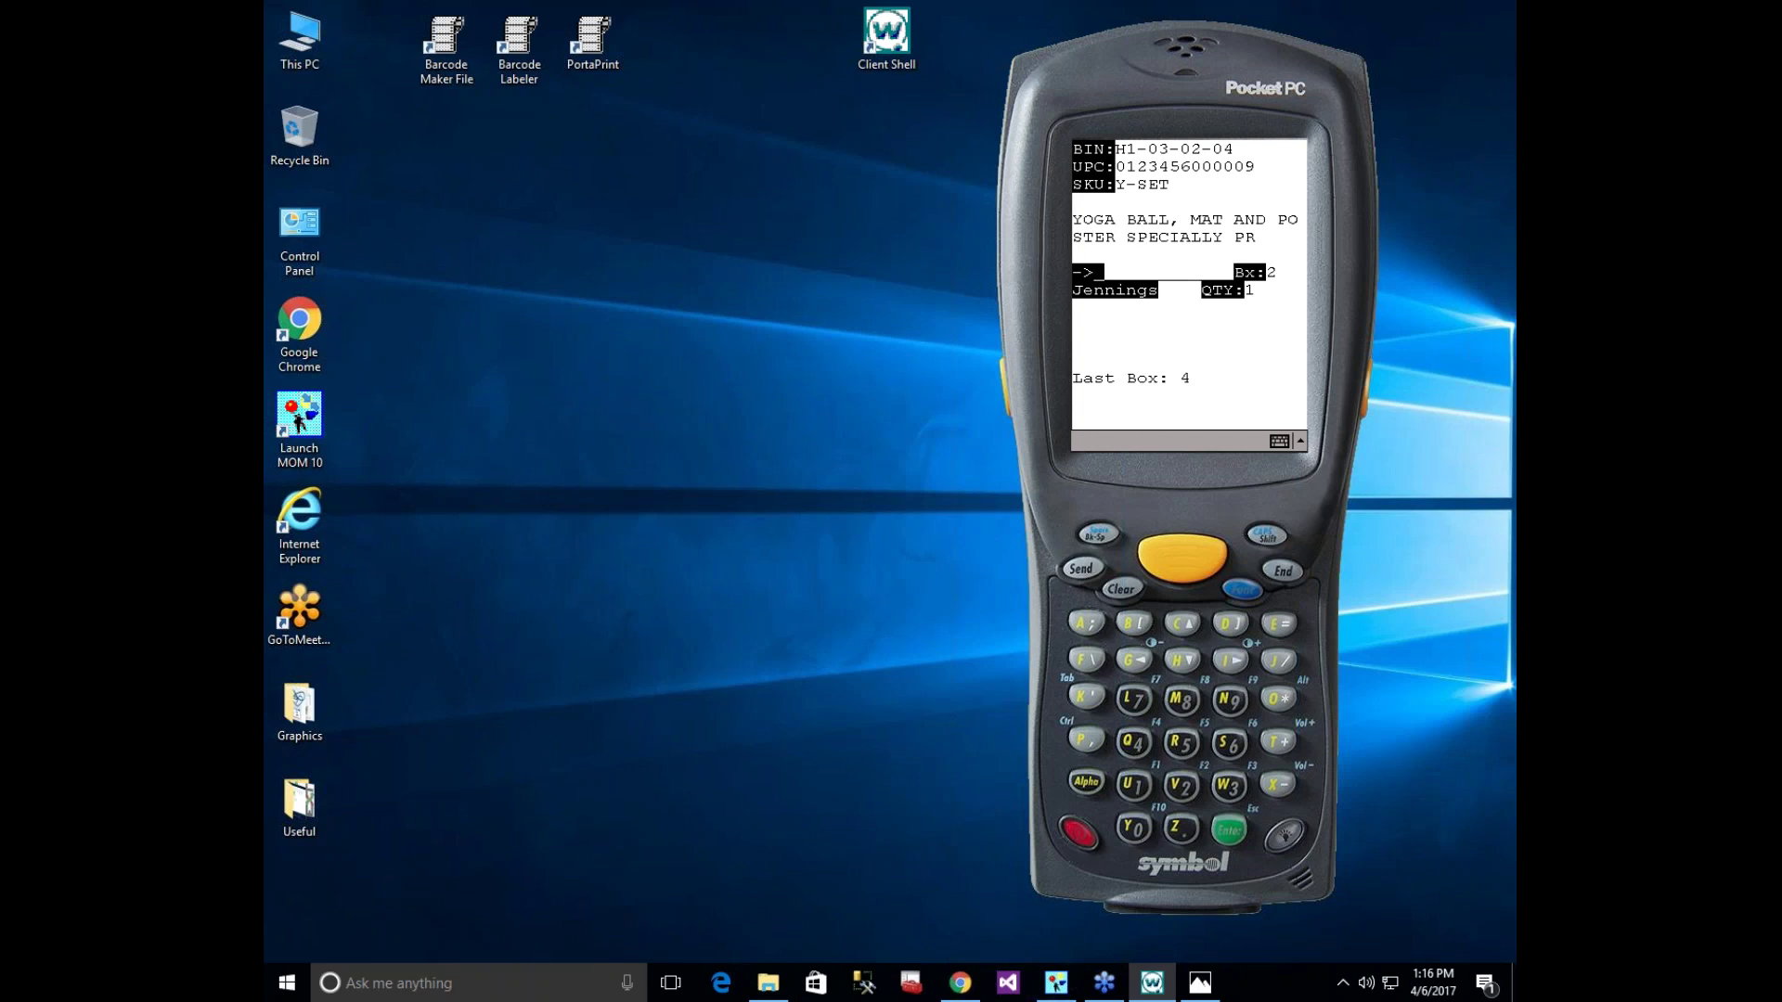
pyautogui.write('0123456000009')
pyautogui.press('Return')
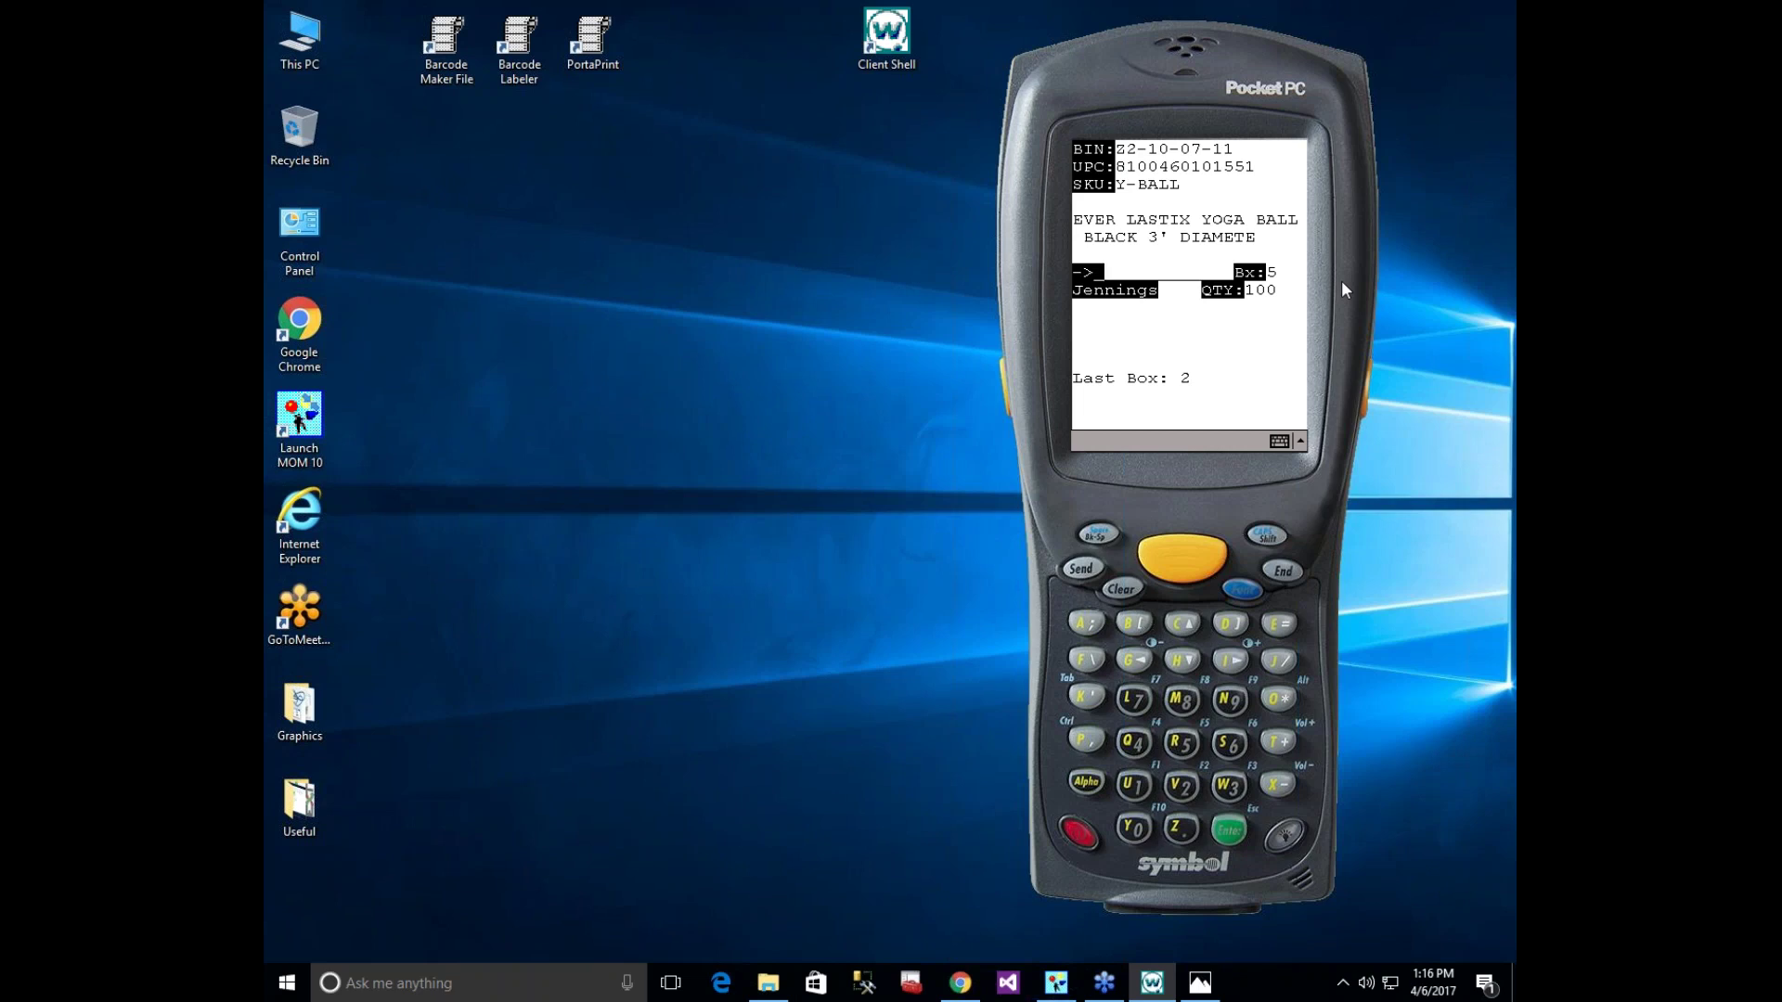
# Pick the yoga balls into Box 5, using bb for the 100-ball bulk pick.
pyautogui.write('8100460101551')
pyautogui.press('Return')
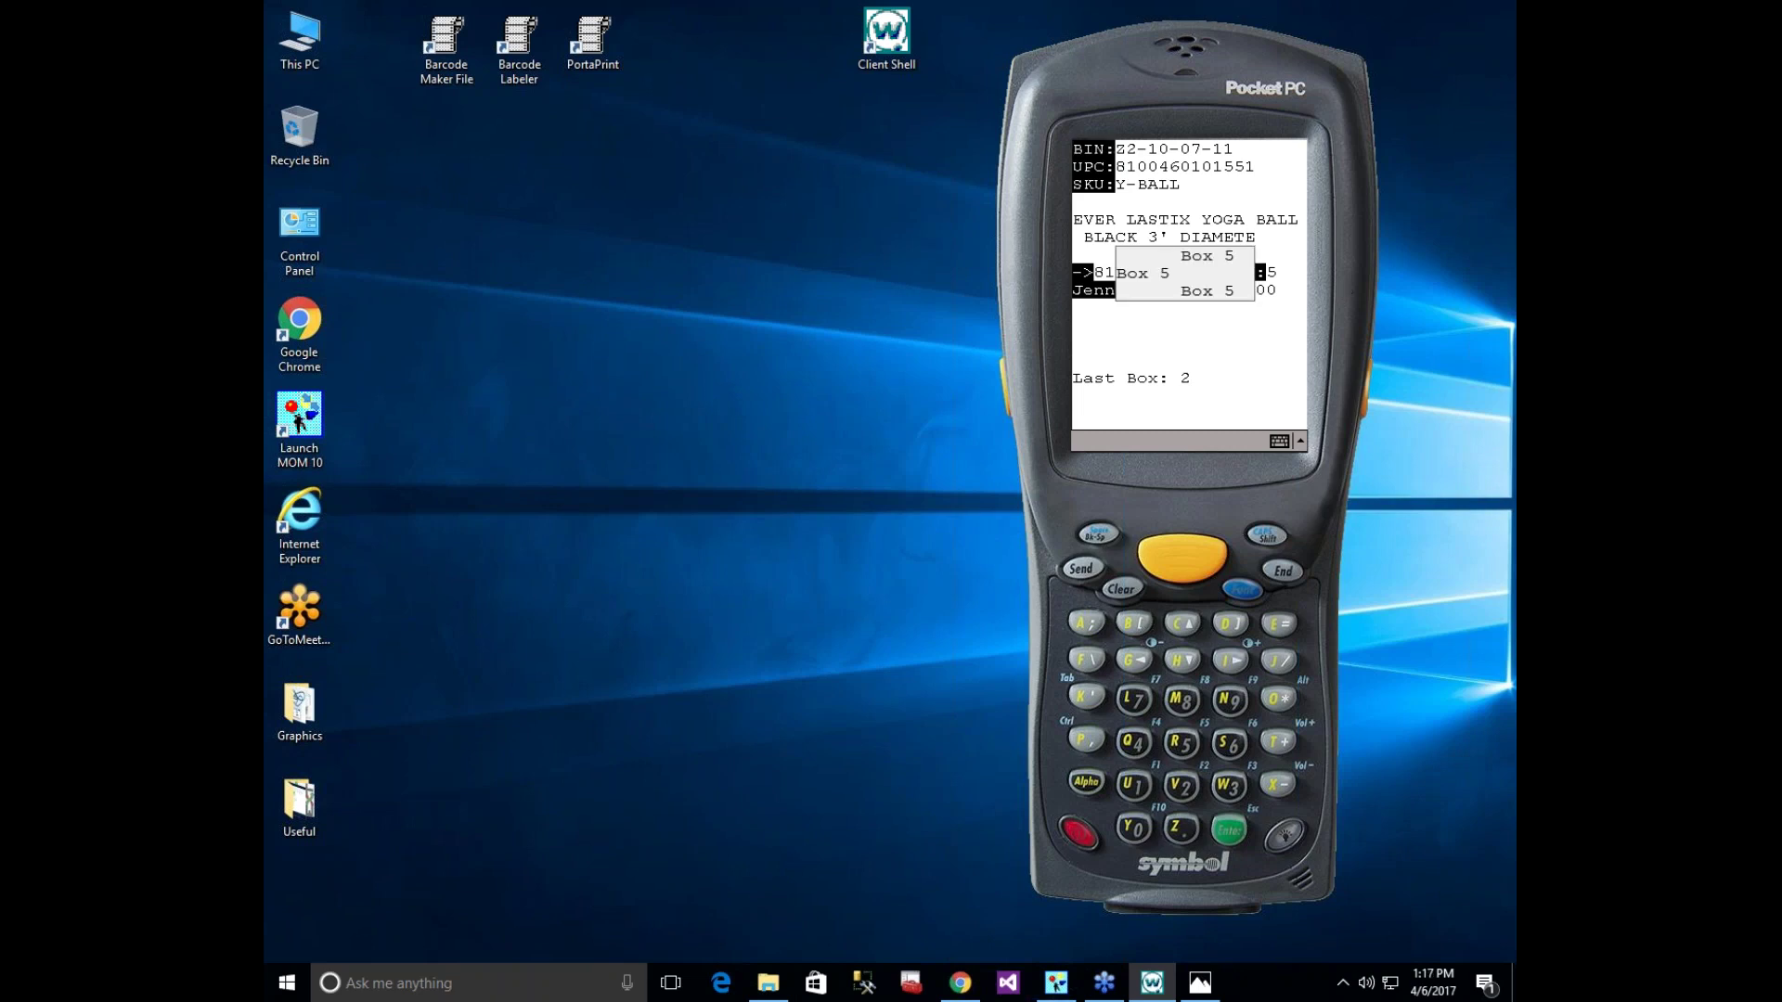
pyautogui.click(1188, 267)
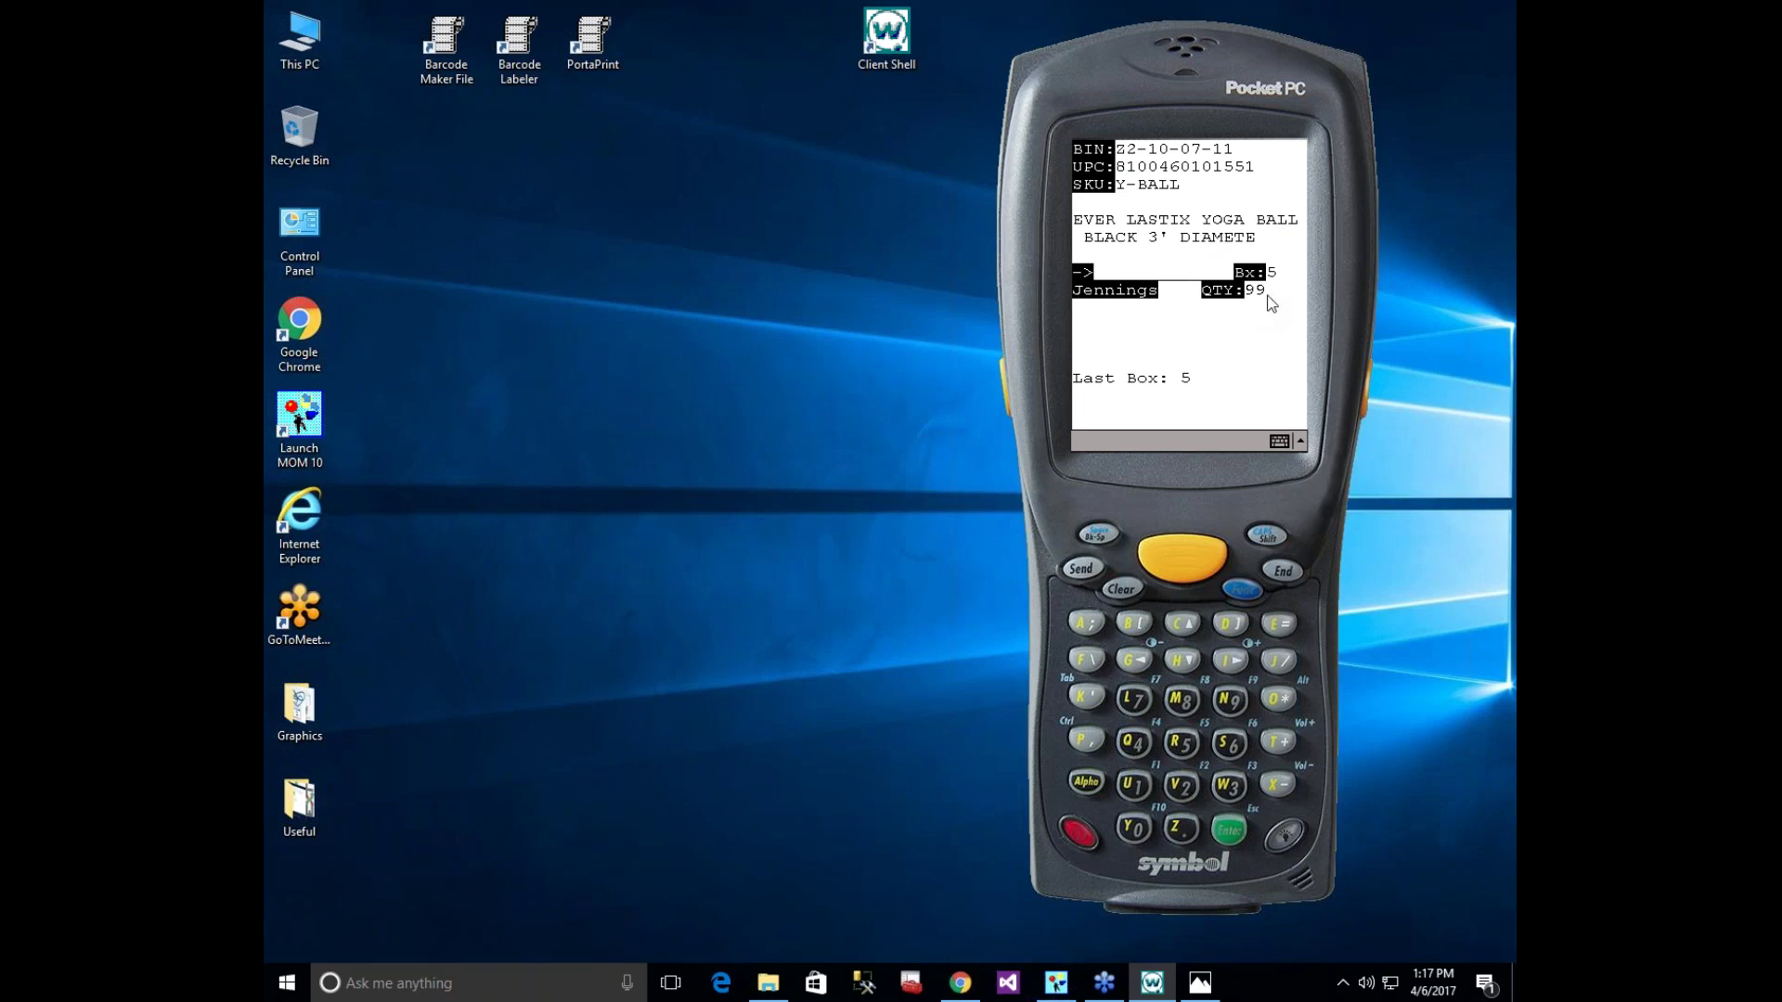
pyautogui.write('bb')
pyautogui.press('Return')
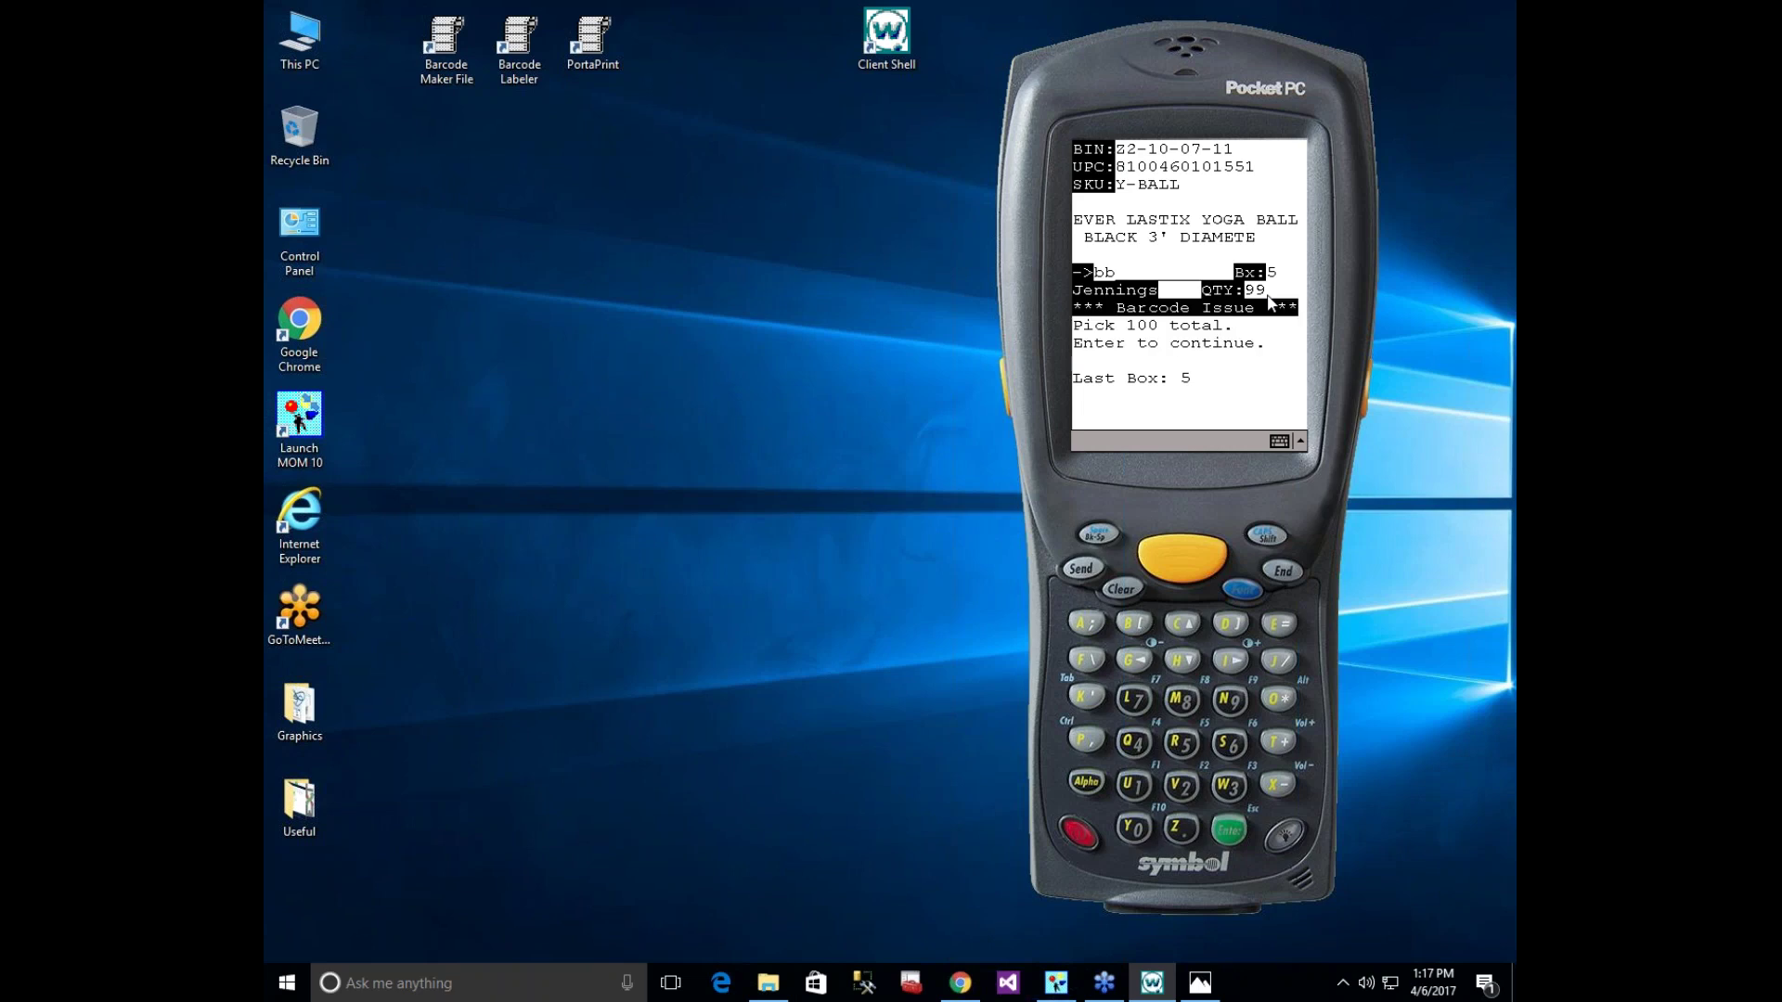
pyautogui.press('Return')
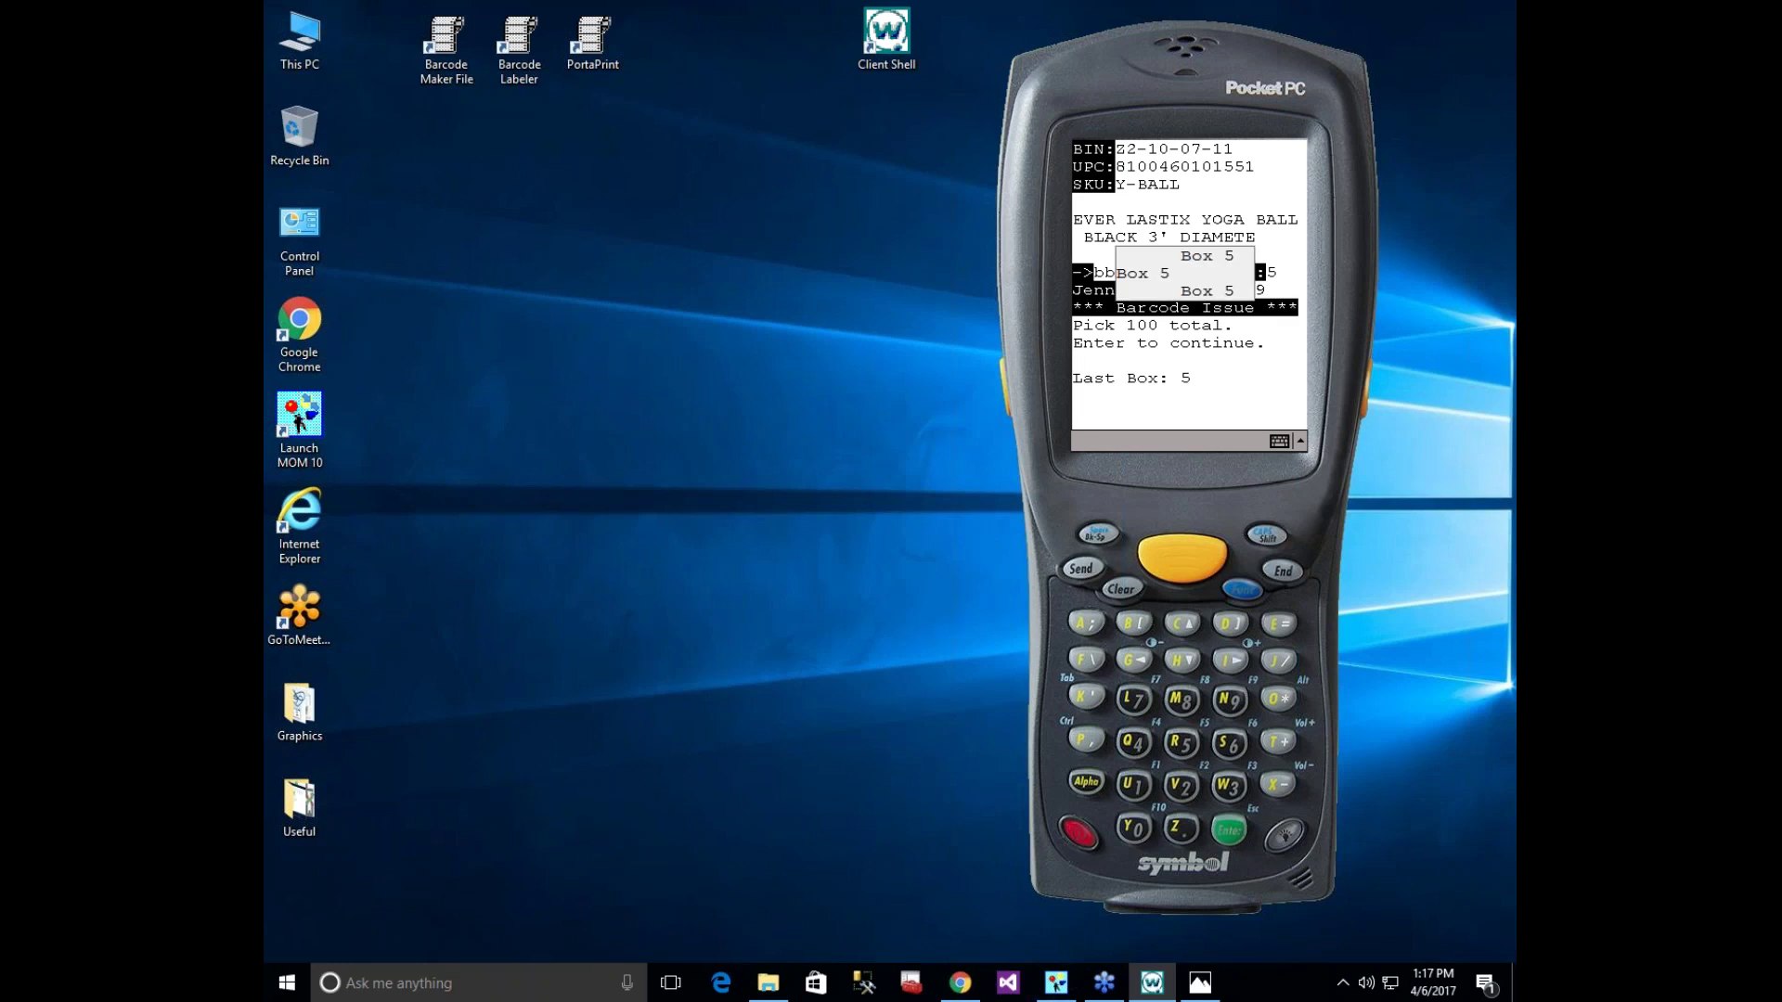
pyautogui.press('Return')
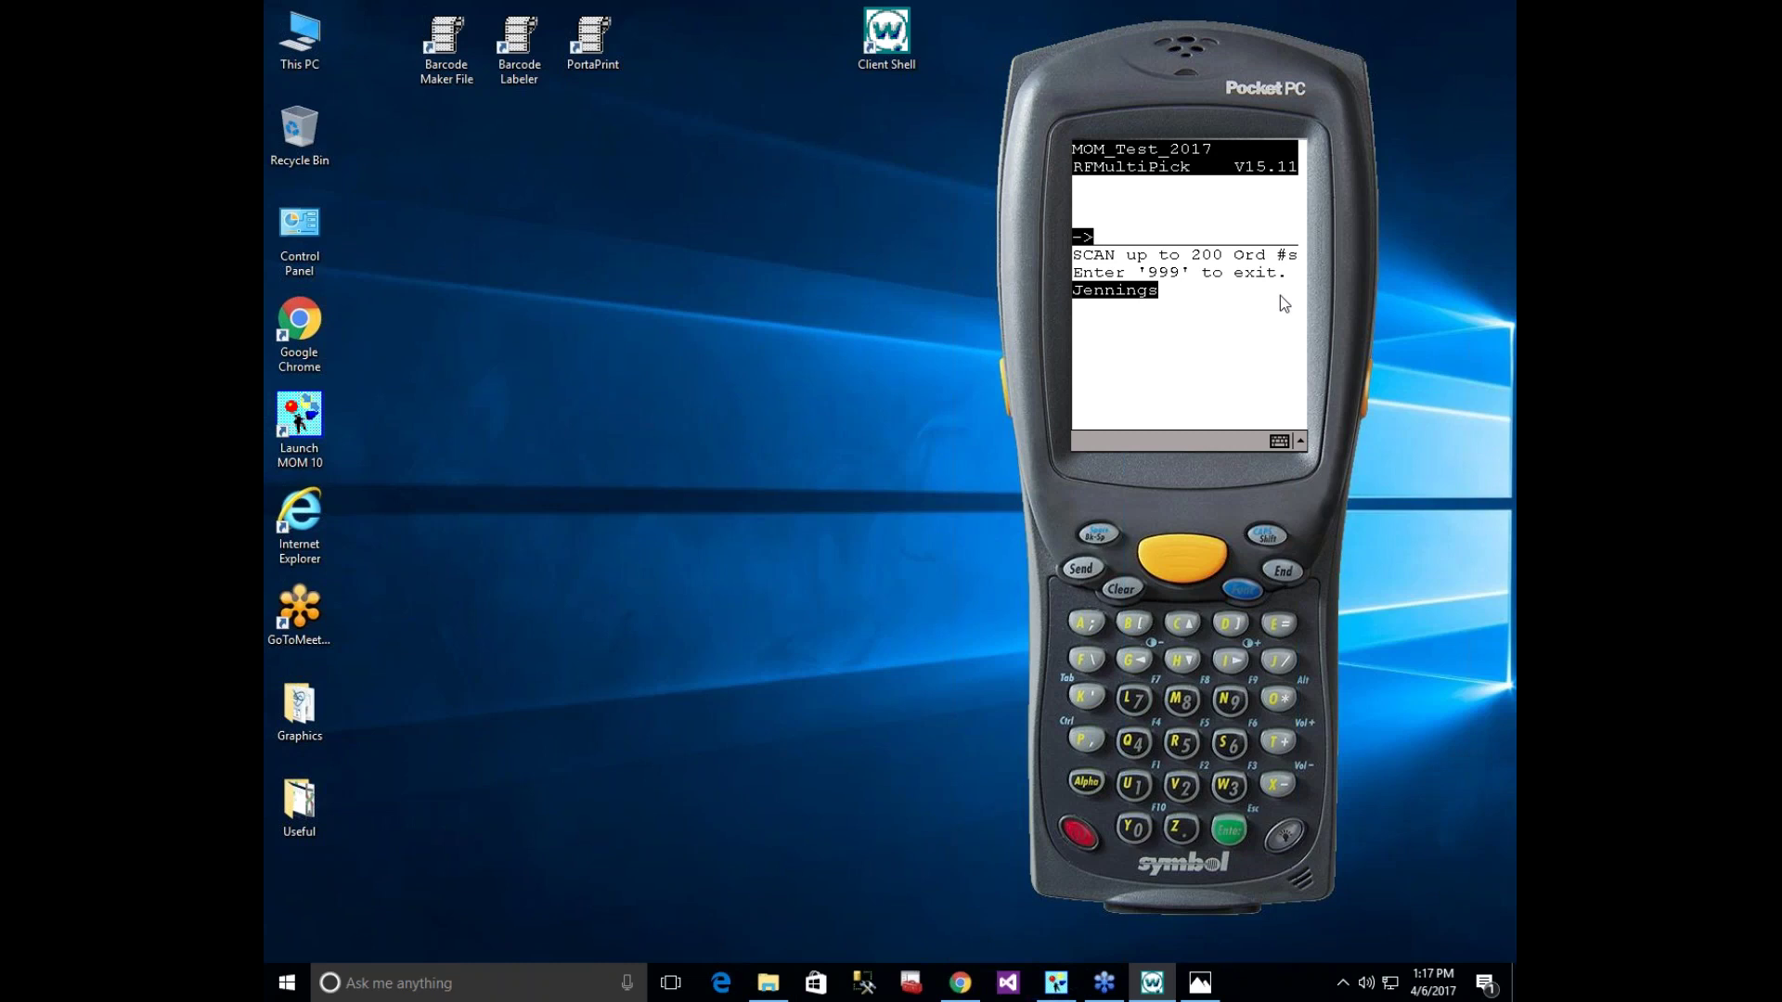
# Enter 999 twice to leave Multi Pick and return to the main menu.
pyautogui.write('999')
pyautogui.press('Return')
pyautogui.write('999')
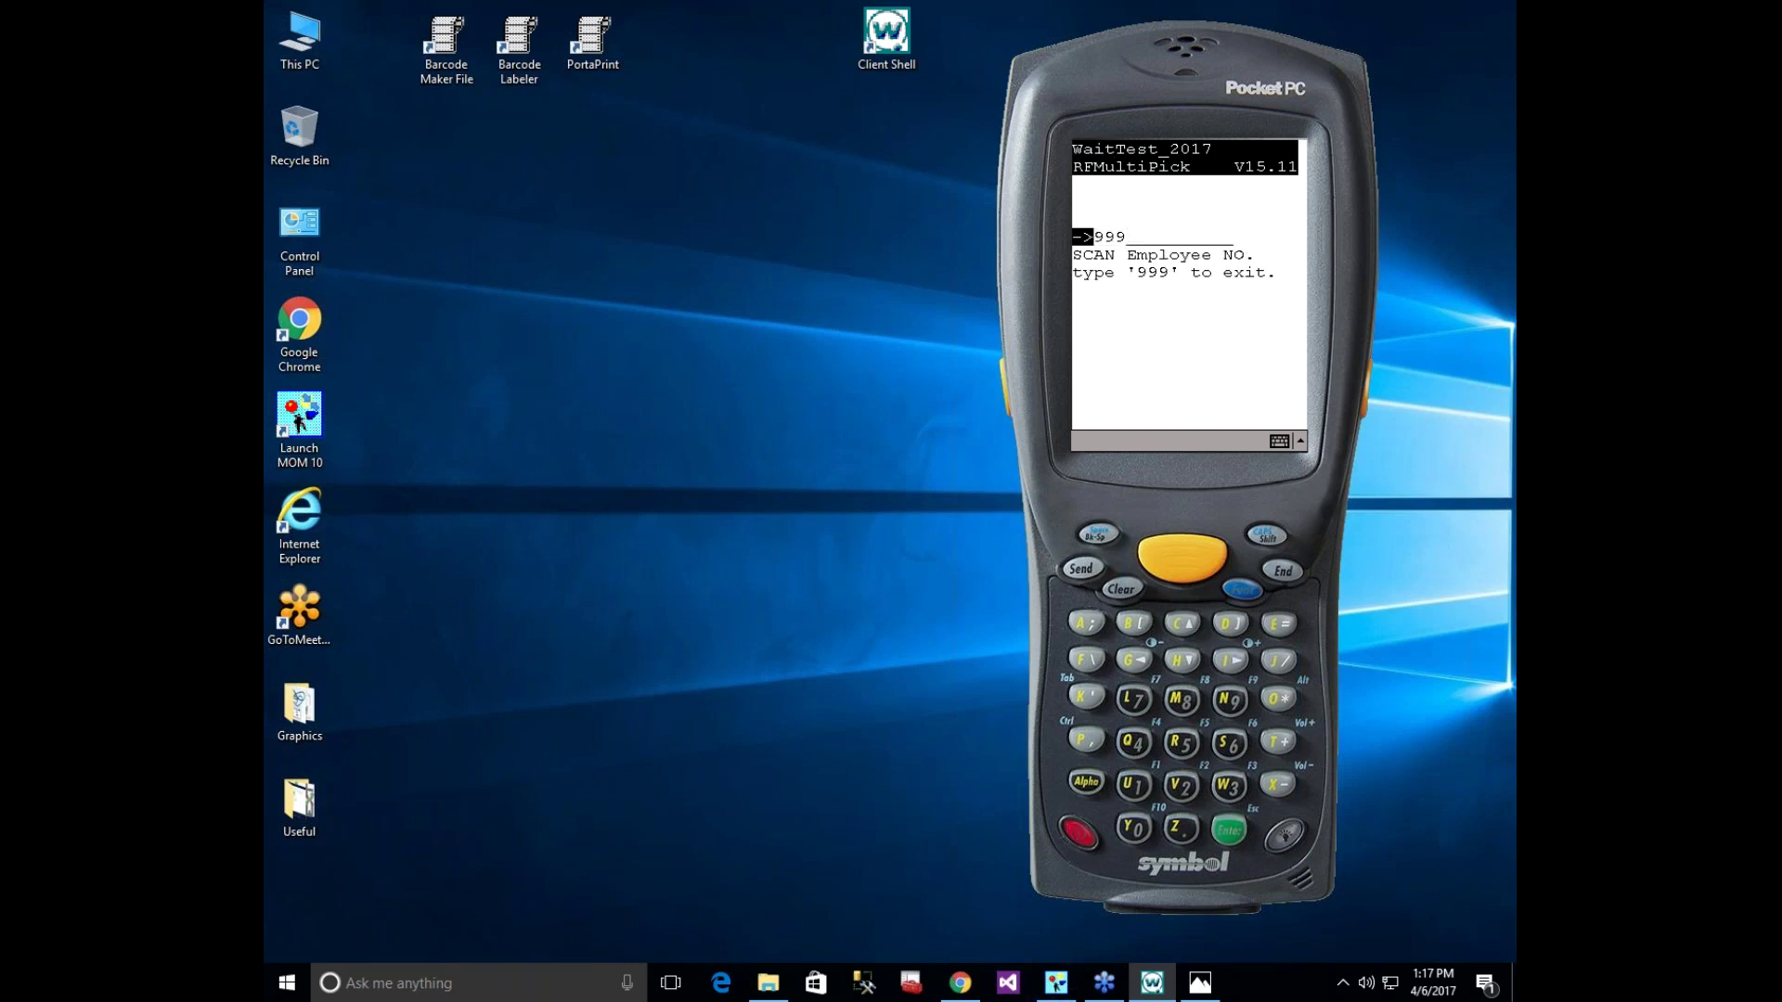
pyautogui.press('Return')
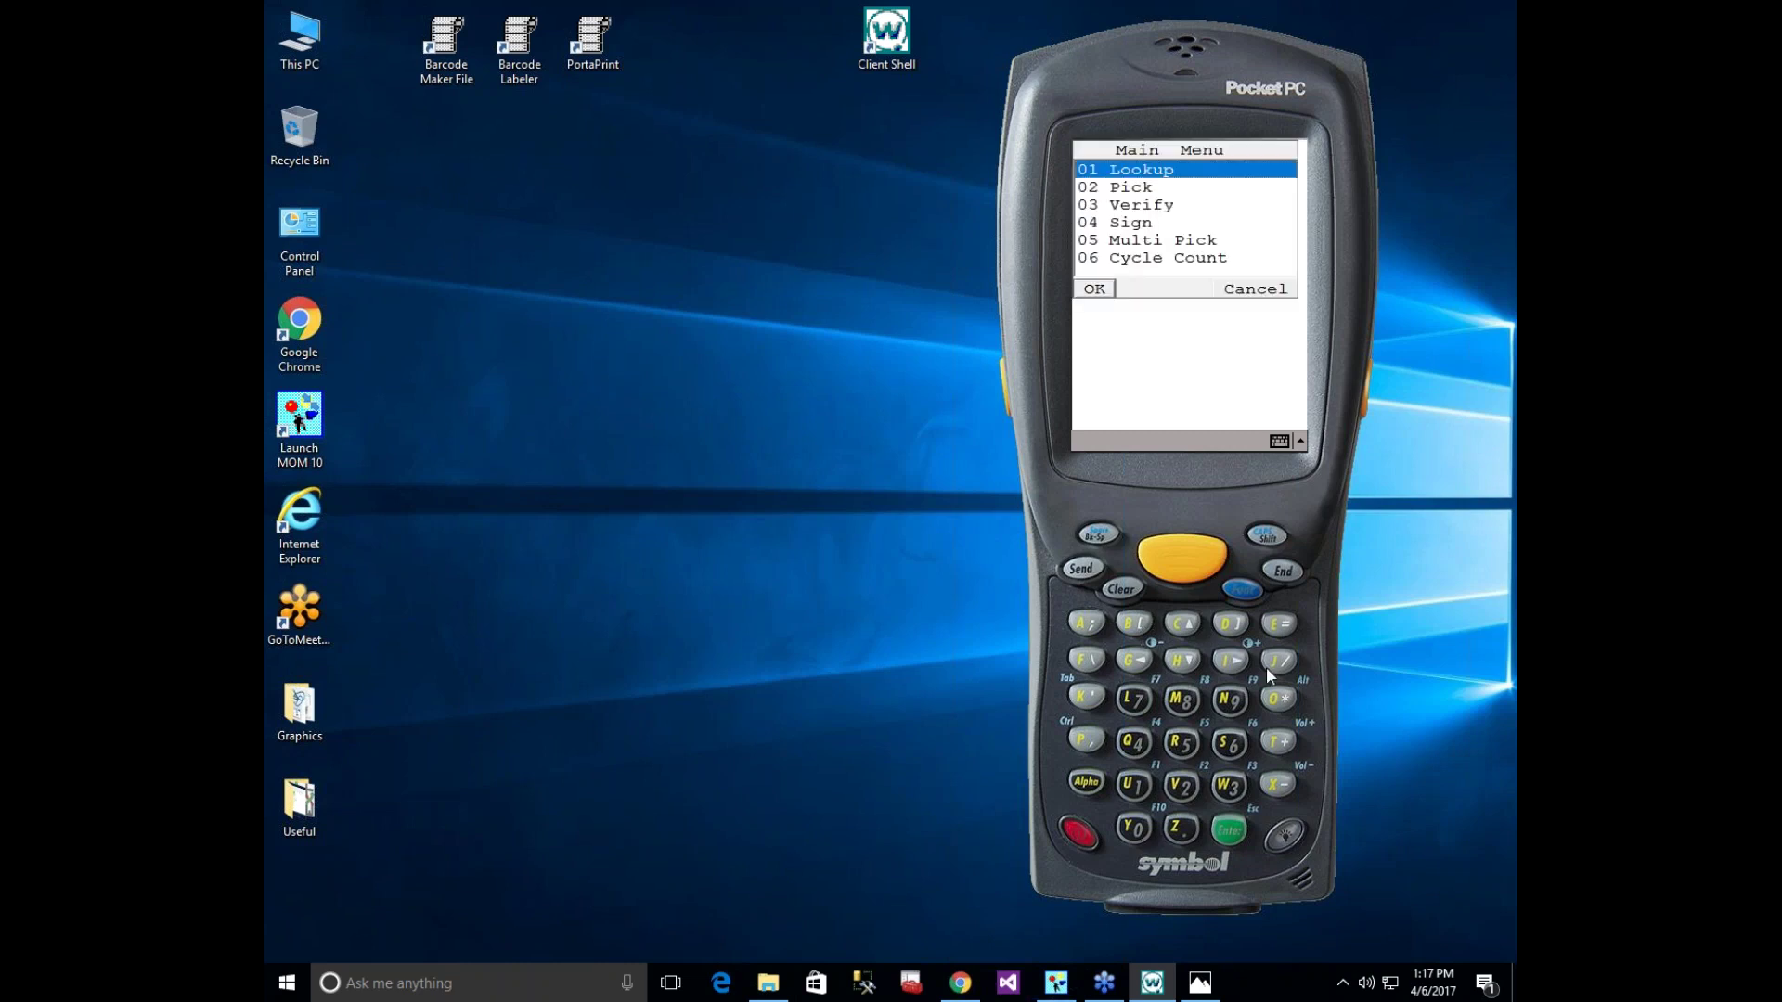
# Bring Chrome forward and open the Pick Report for Mar 31 – Apr 6, 2017.
pyautogui.click(961, 982)
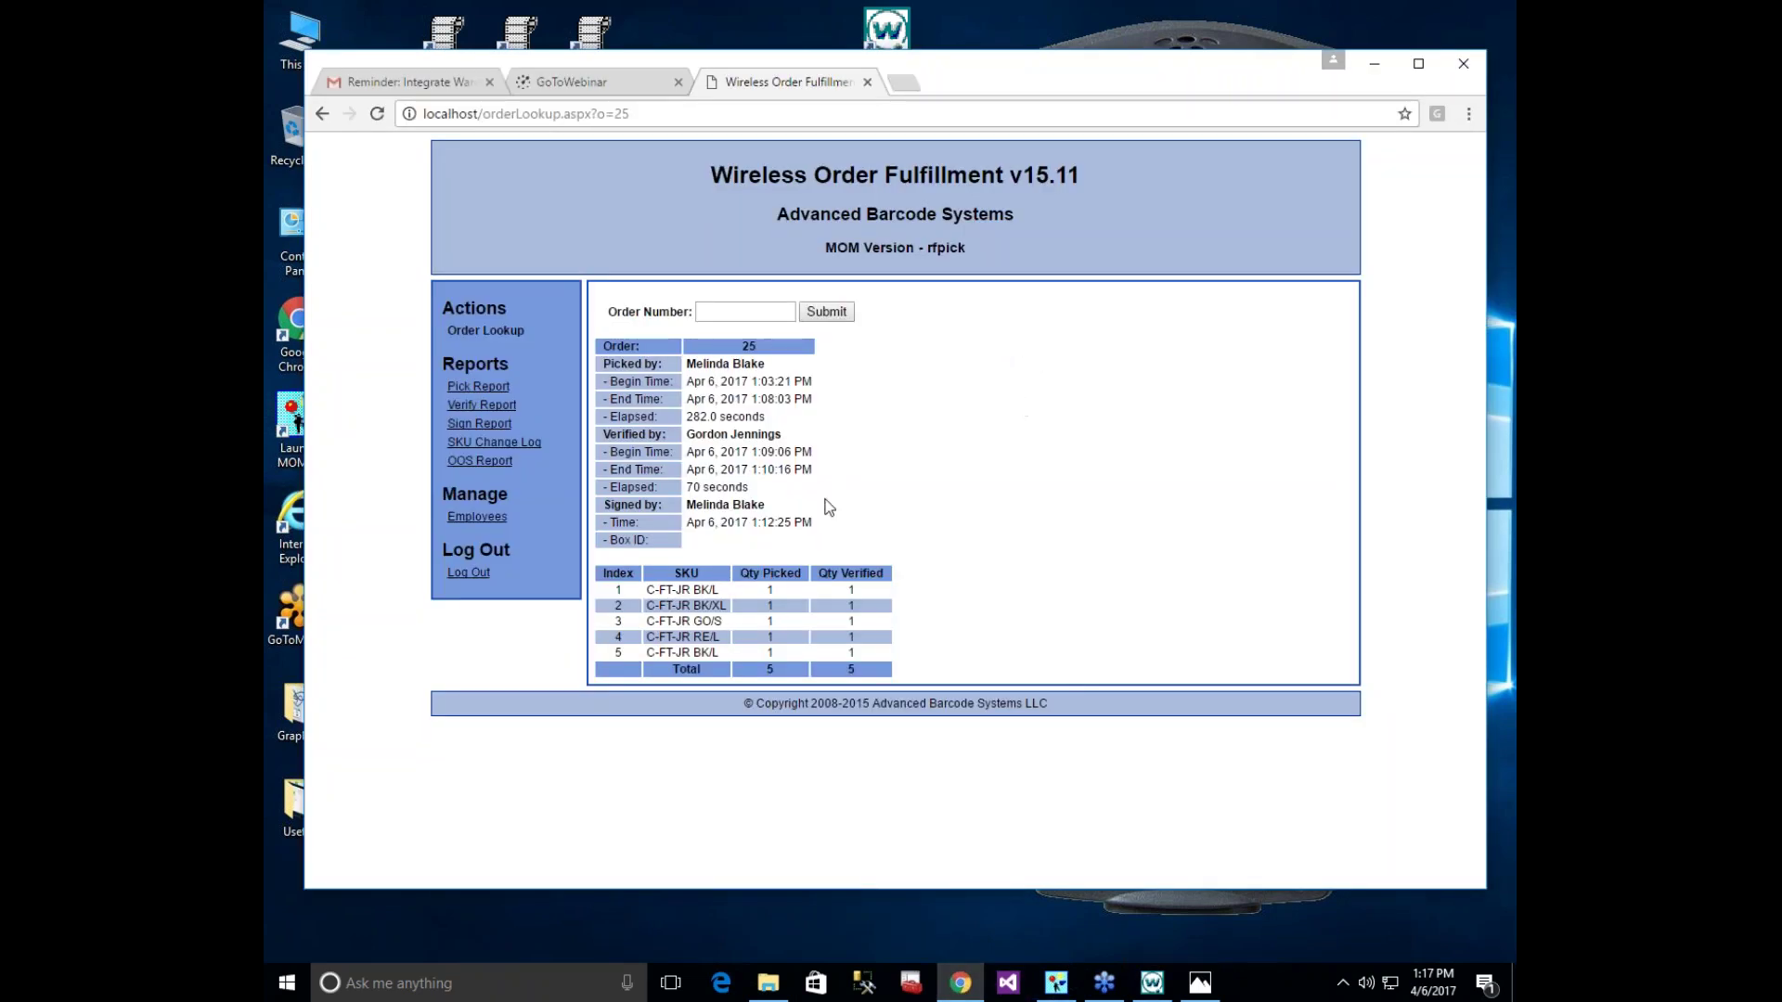
pyautogui.click(481, 390)
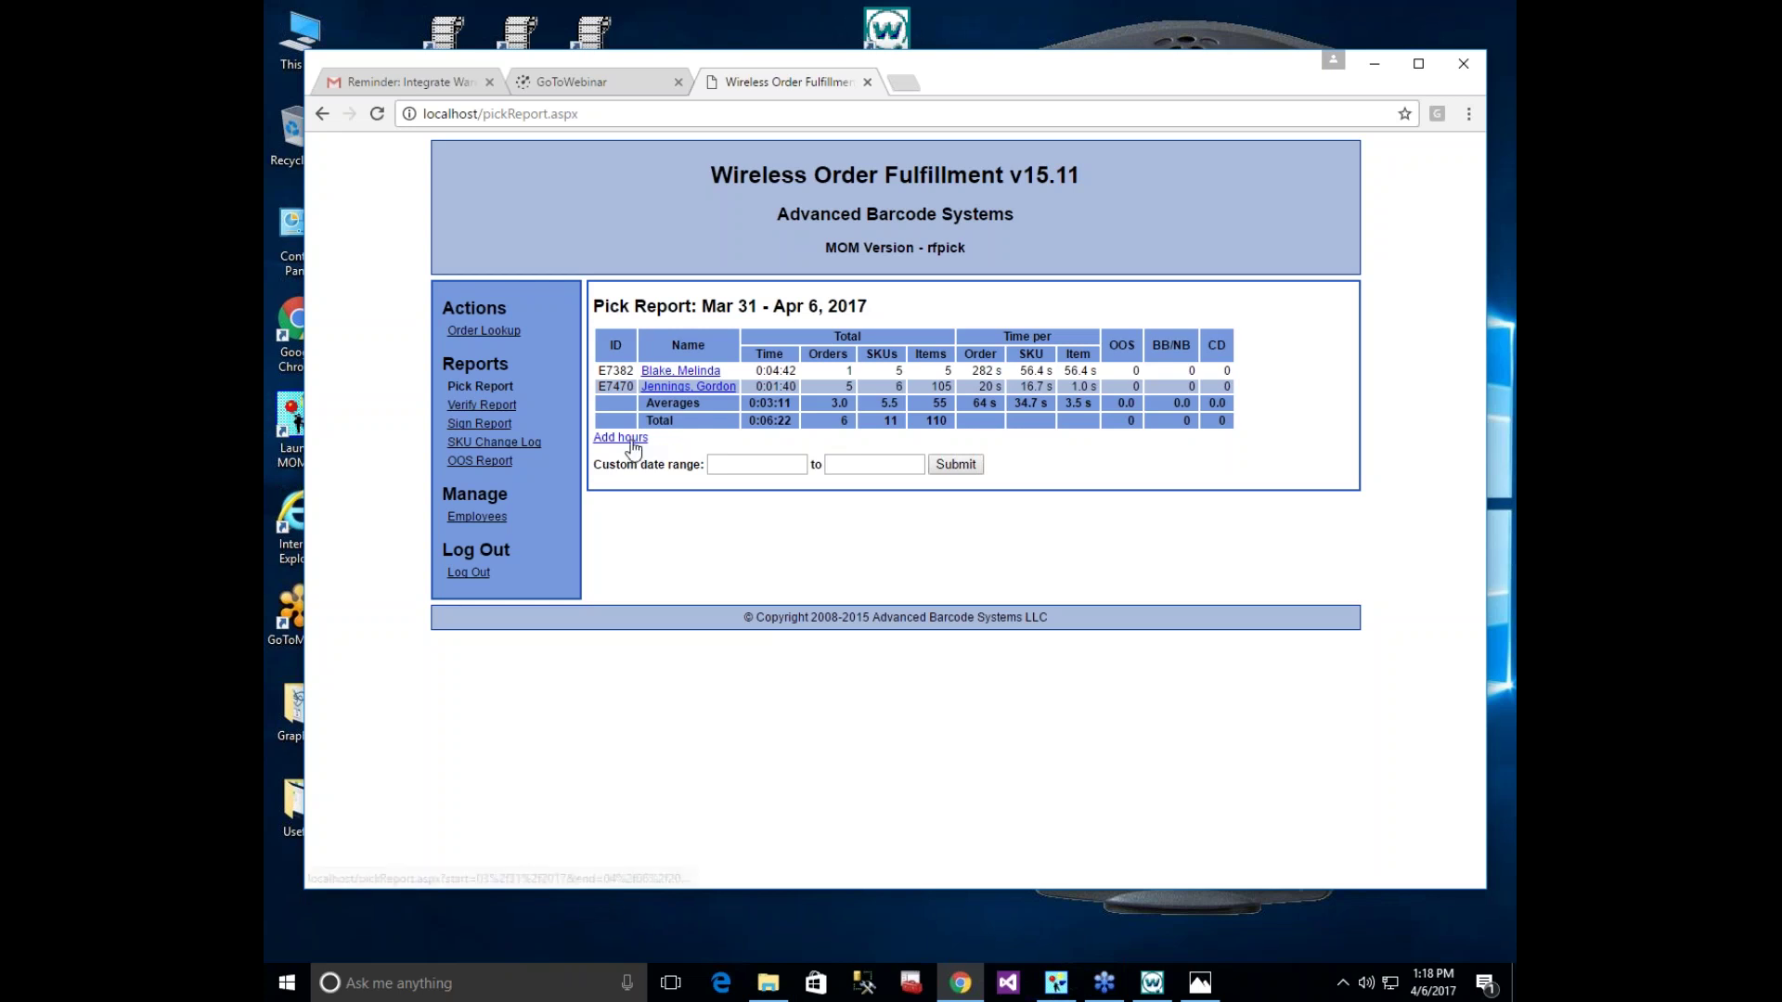
# Add the Hrs column to the pick table, then open the Verify Report.
pyautogui.click(628, 439)
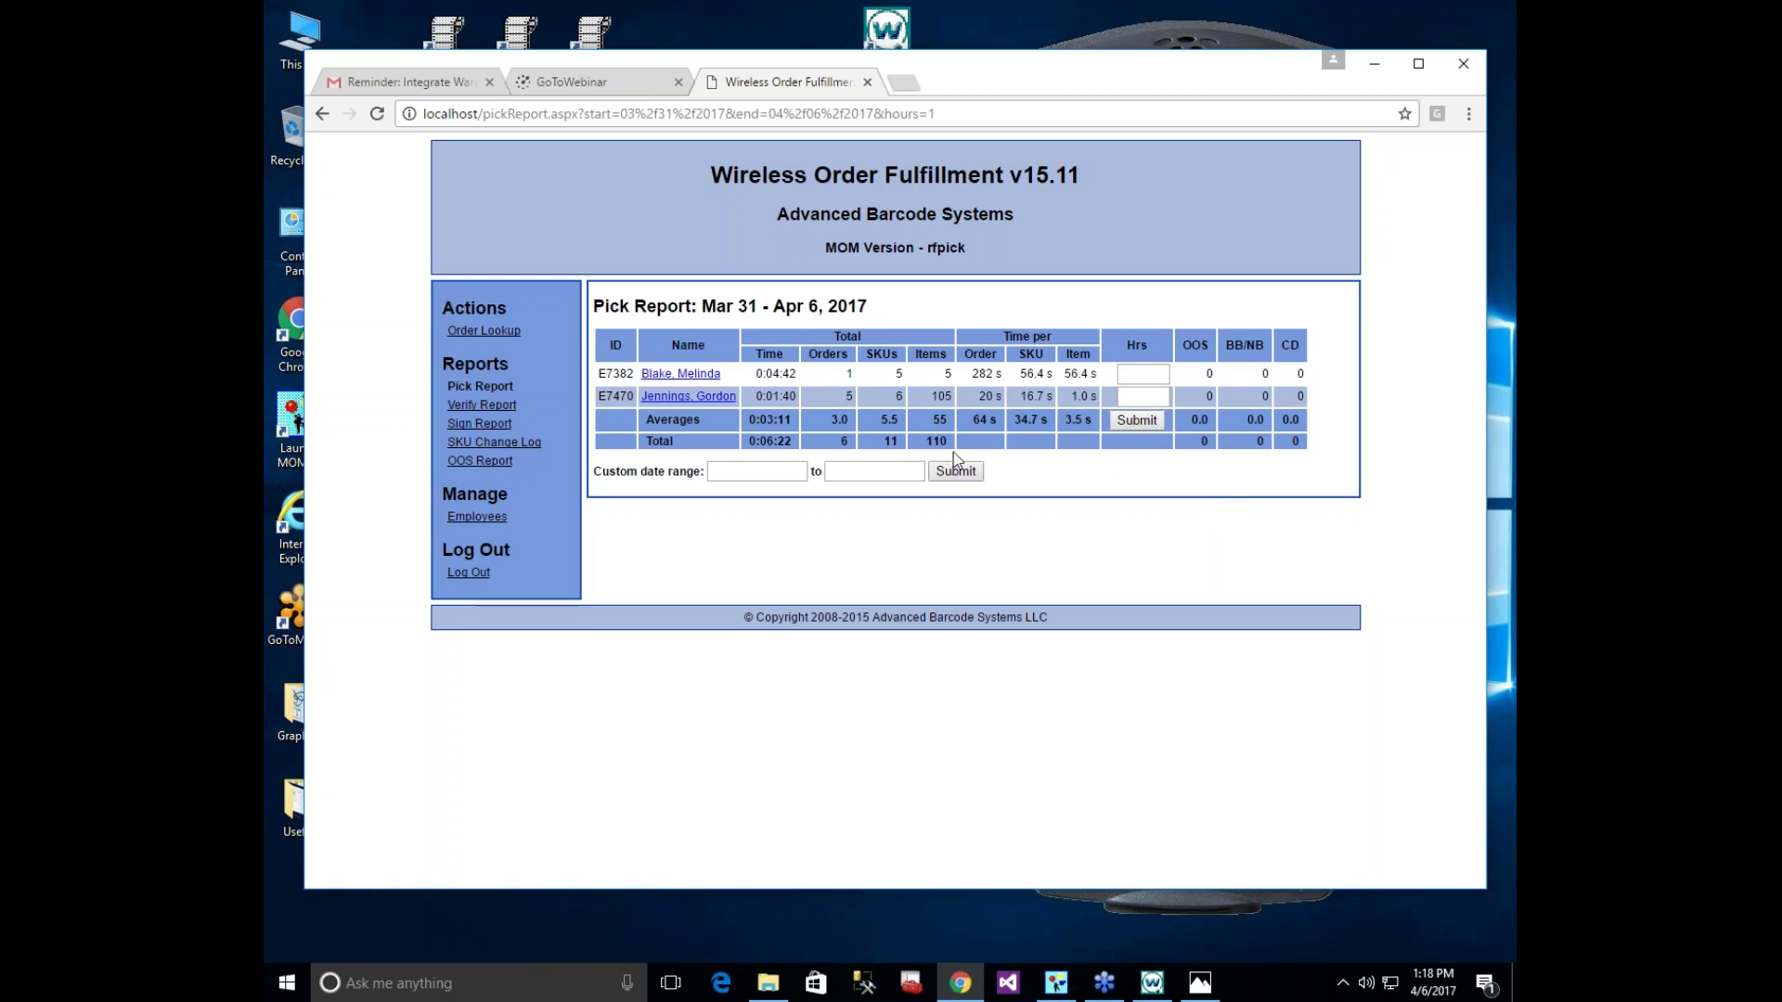
pyautogui.click(482, 406)
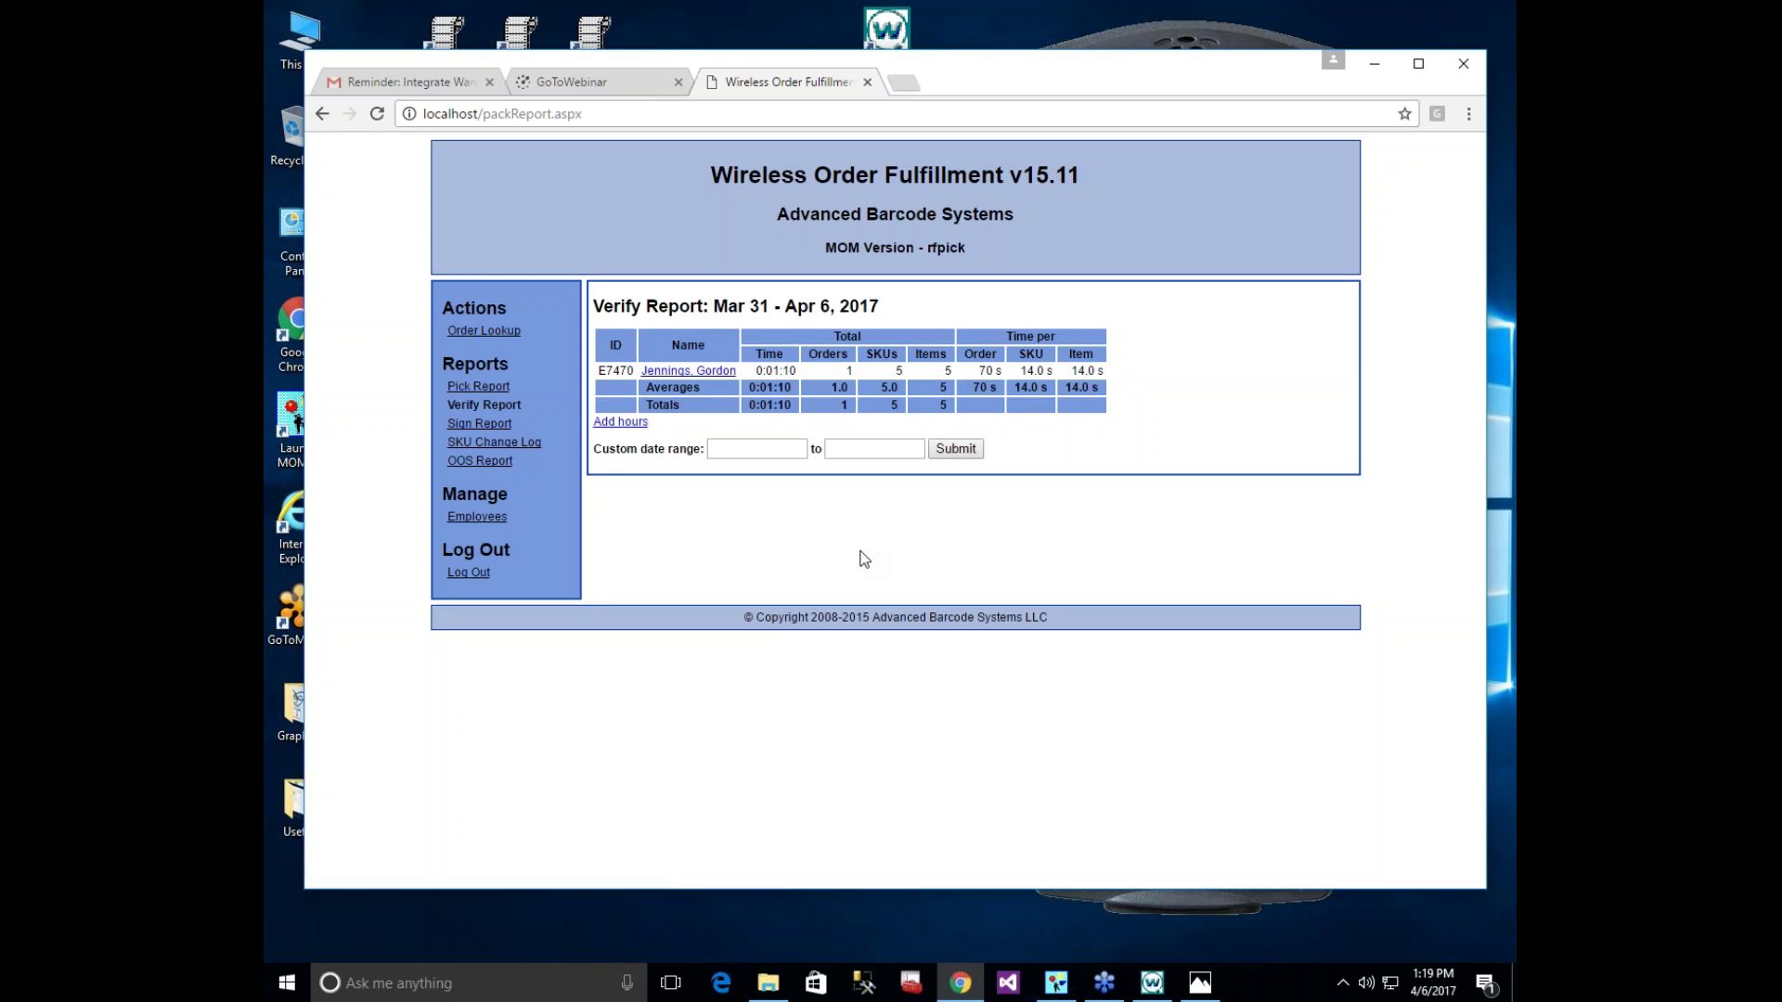
# View the Sign Report, then scroll through the SKU Change Log's location and quantity changes.
pyautogui.click(499, 427)
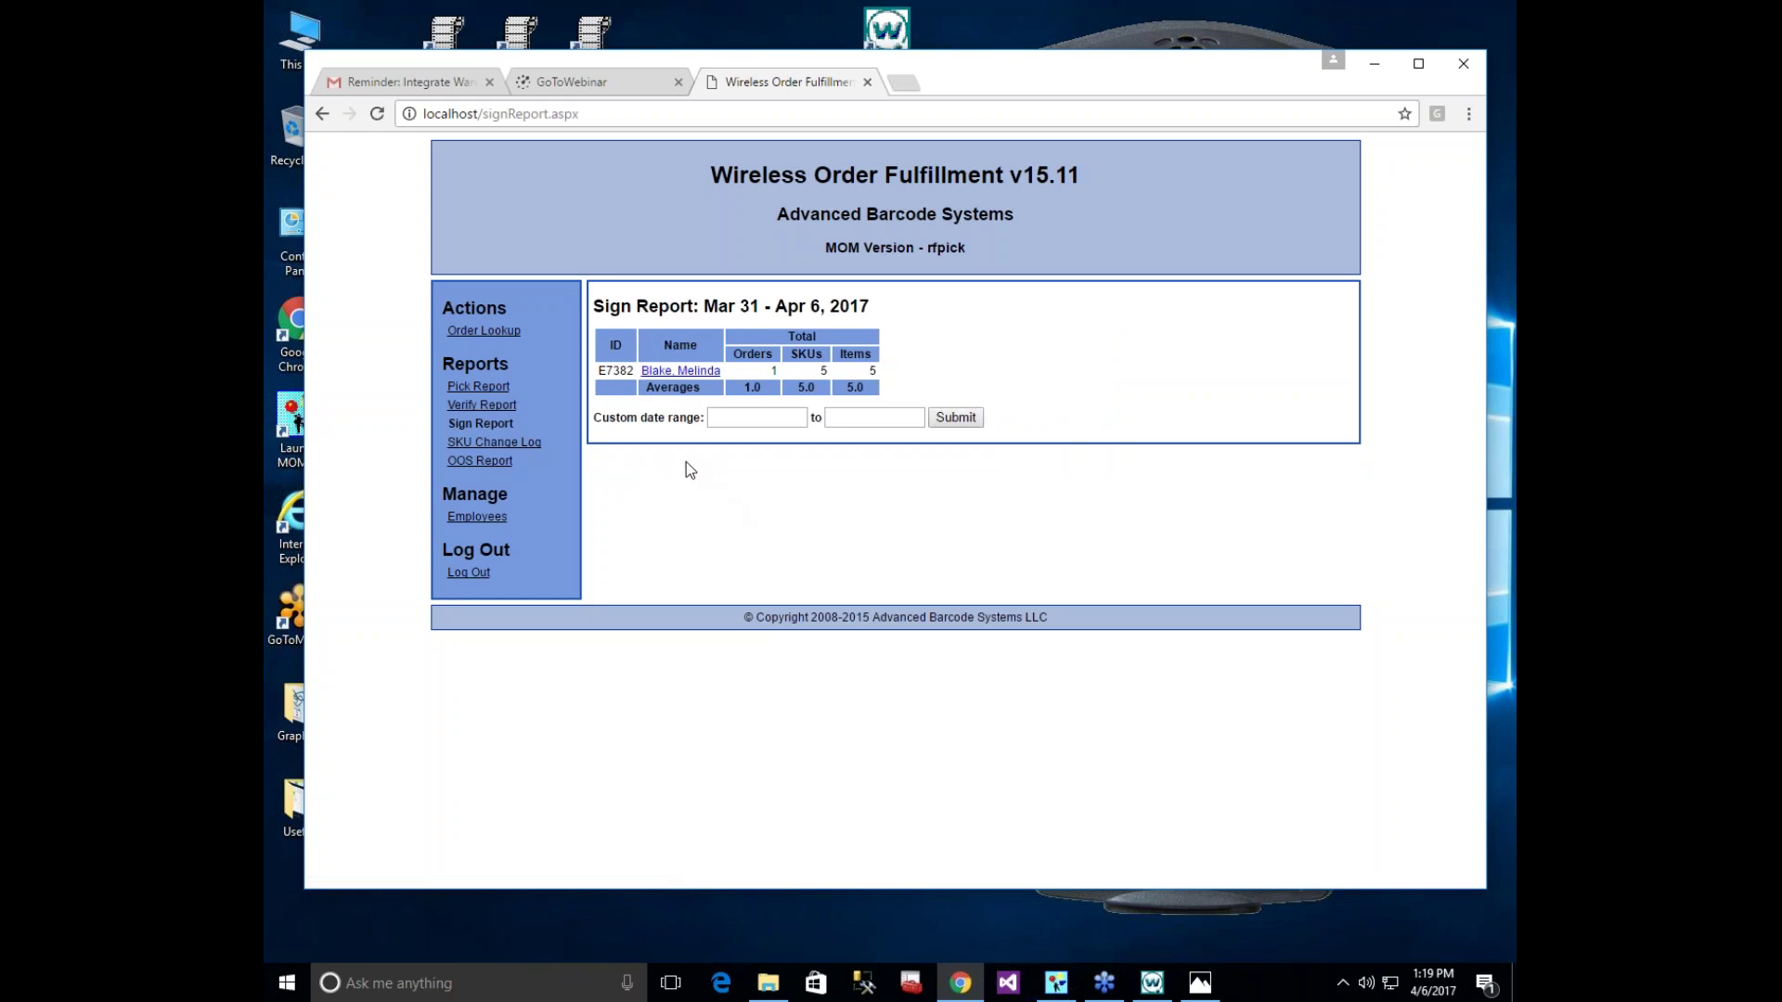
pyautogui.click(520, 444)
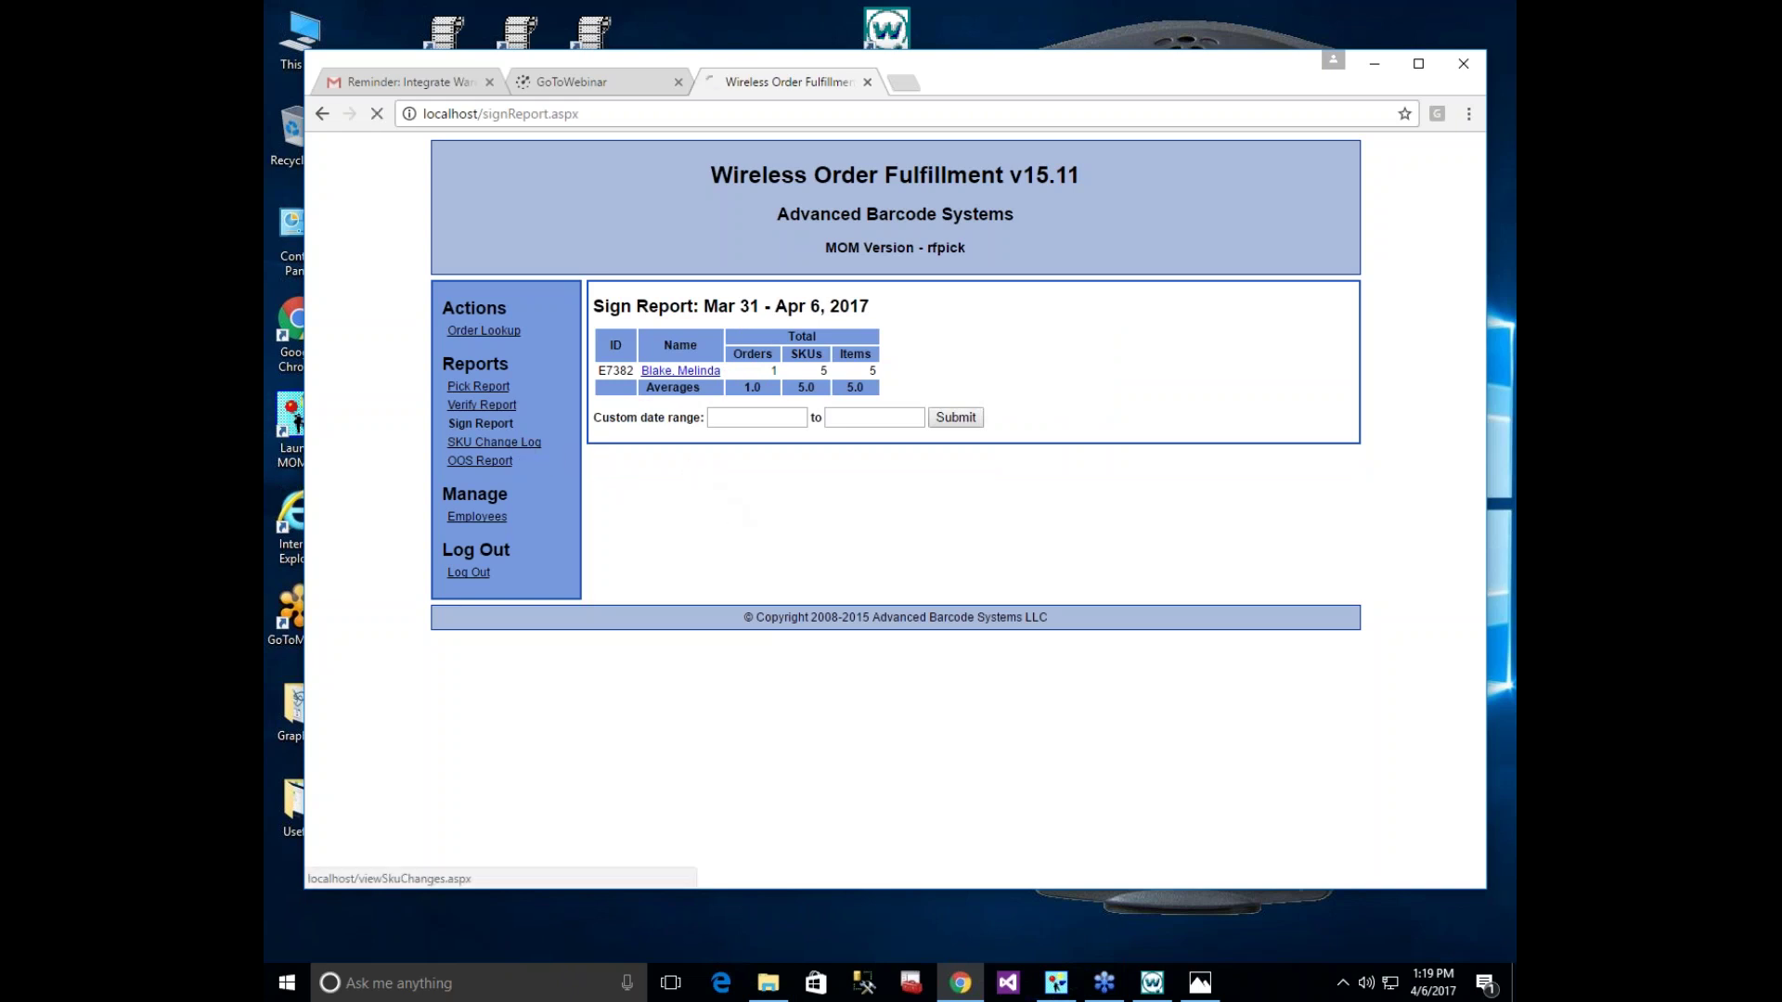
pyautogui.scroll(-3, 974, 349)
pyautogui.scroll(3, 966, 381)
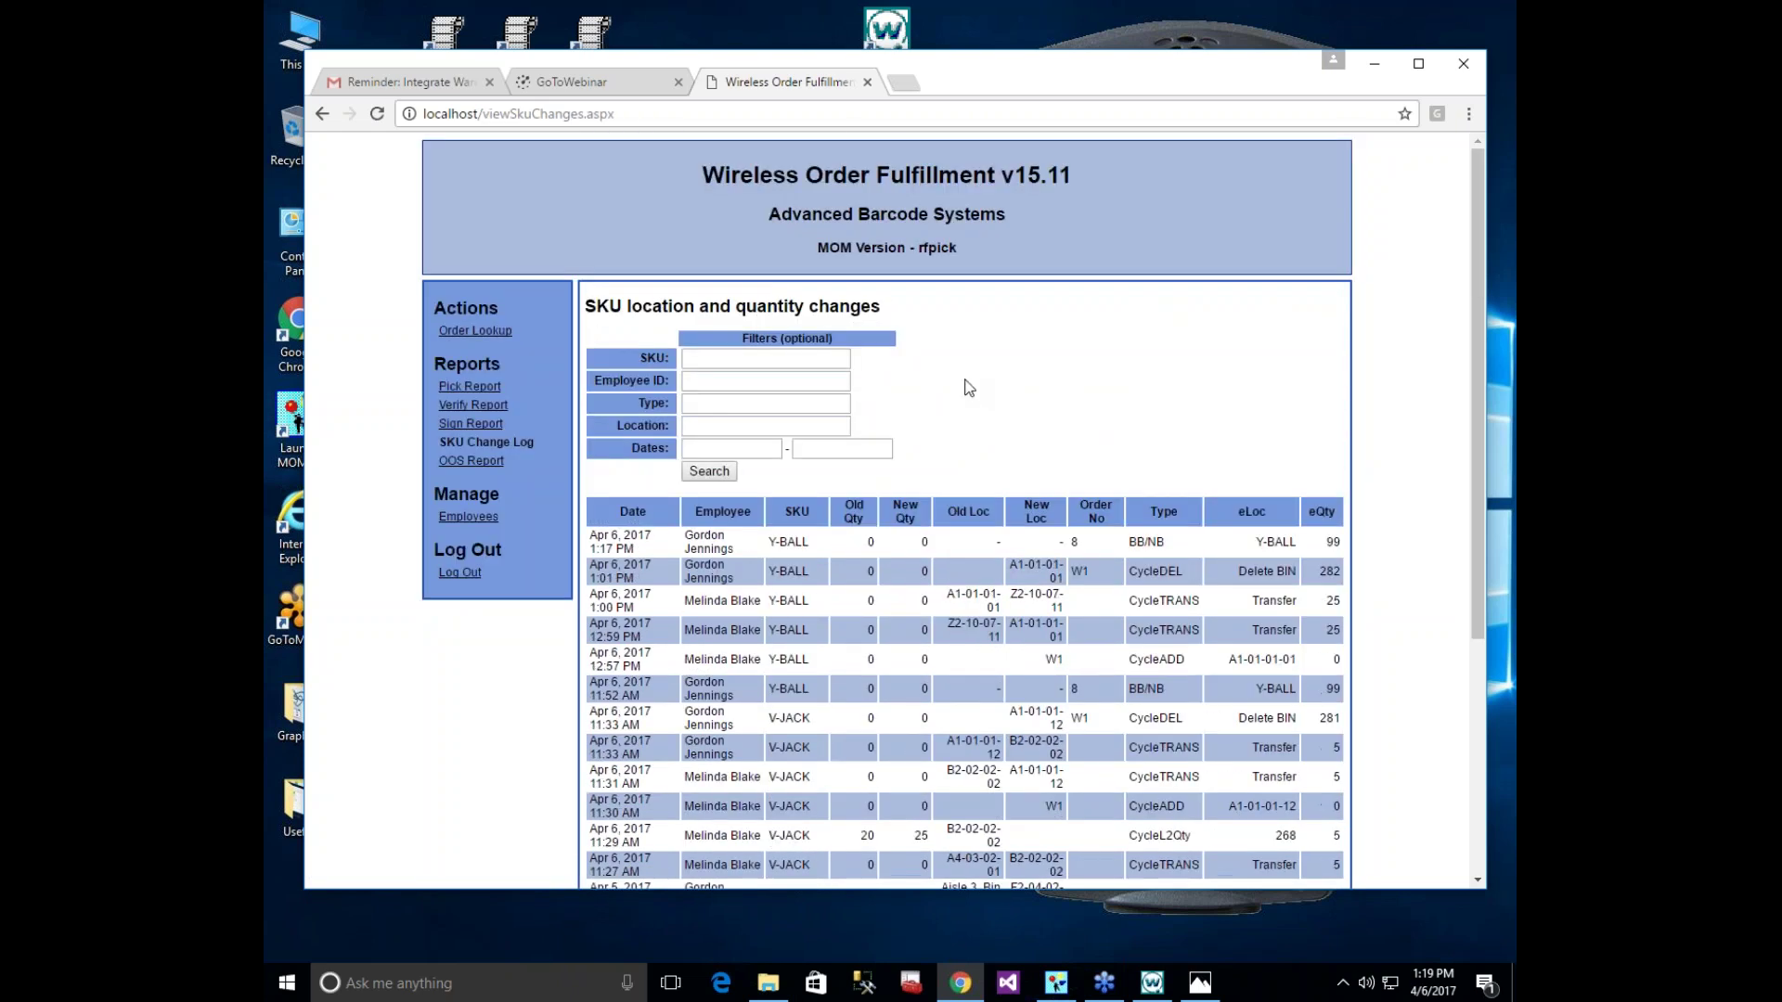
pyautogui.scroll(-4, 966, 399)
pyautogui.scroll(4, 732, 476)
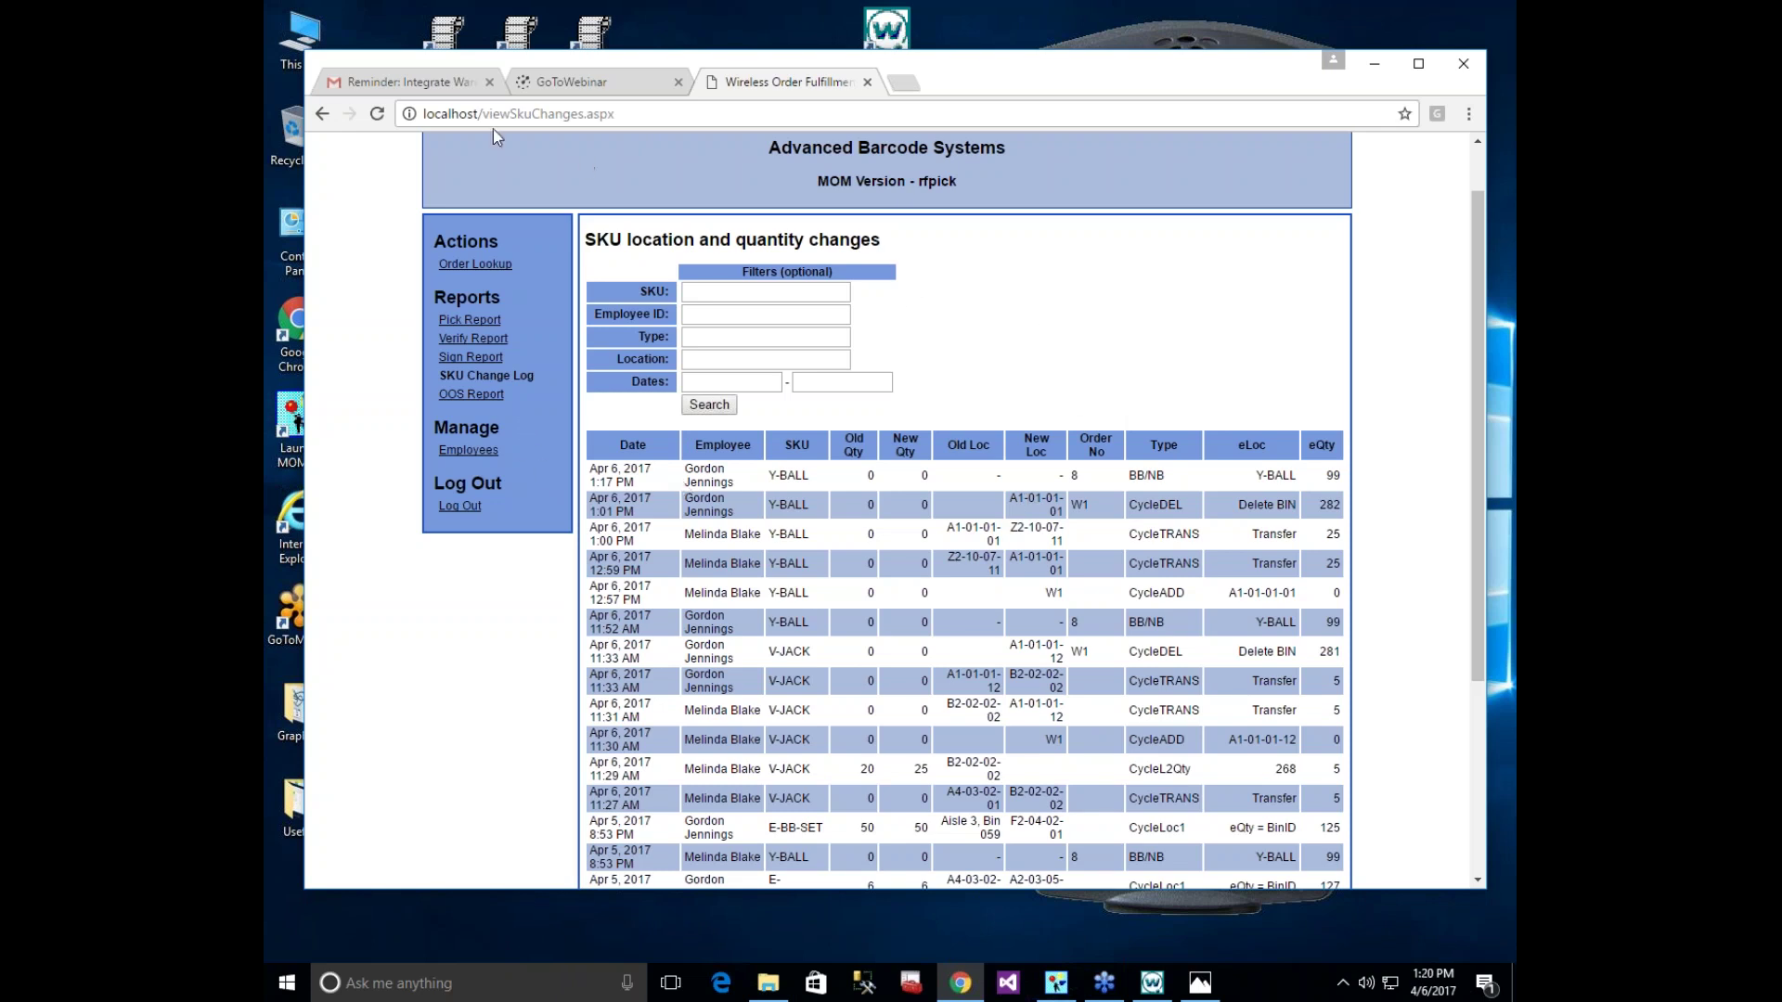
pyautogui.click(1374, 63)
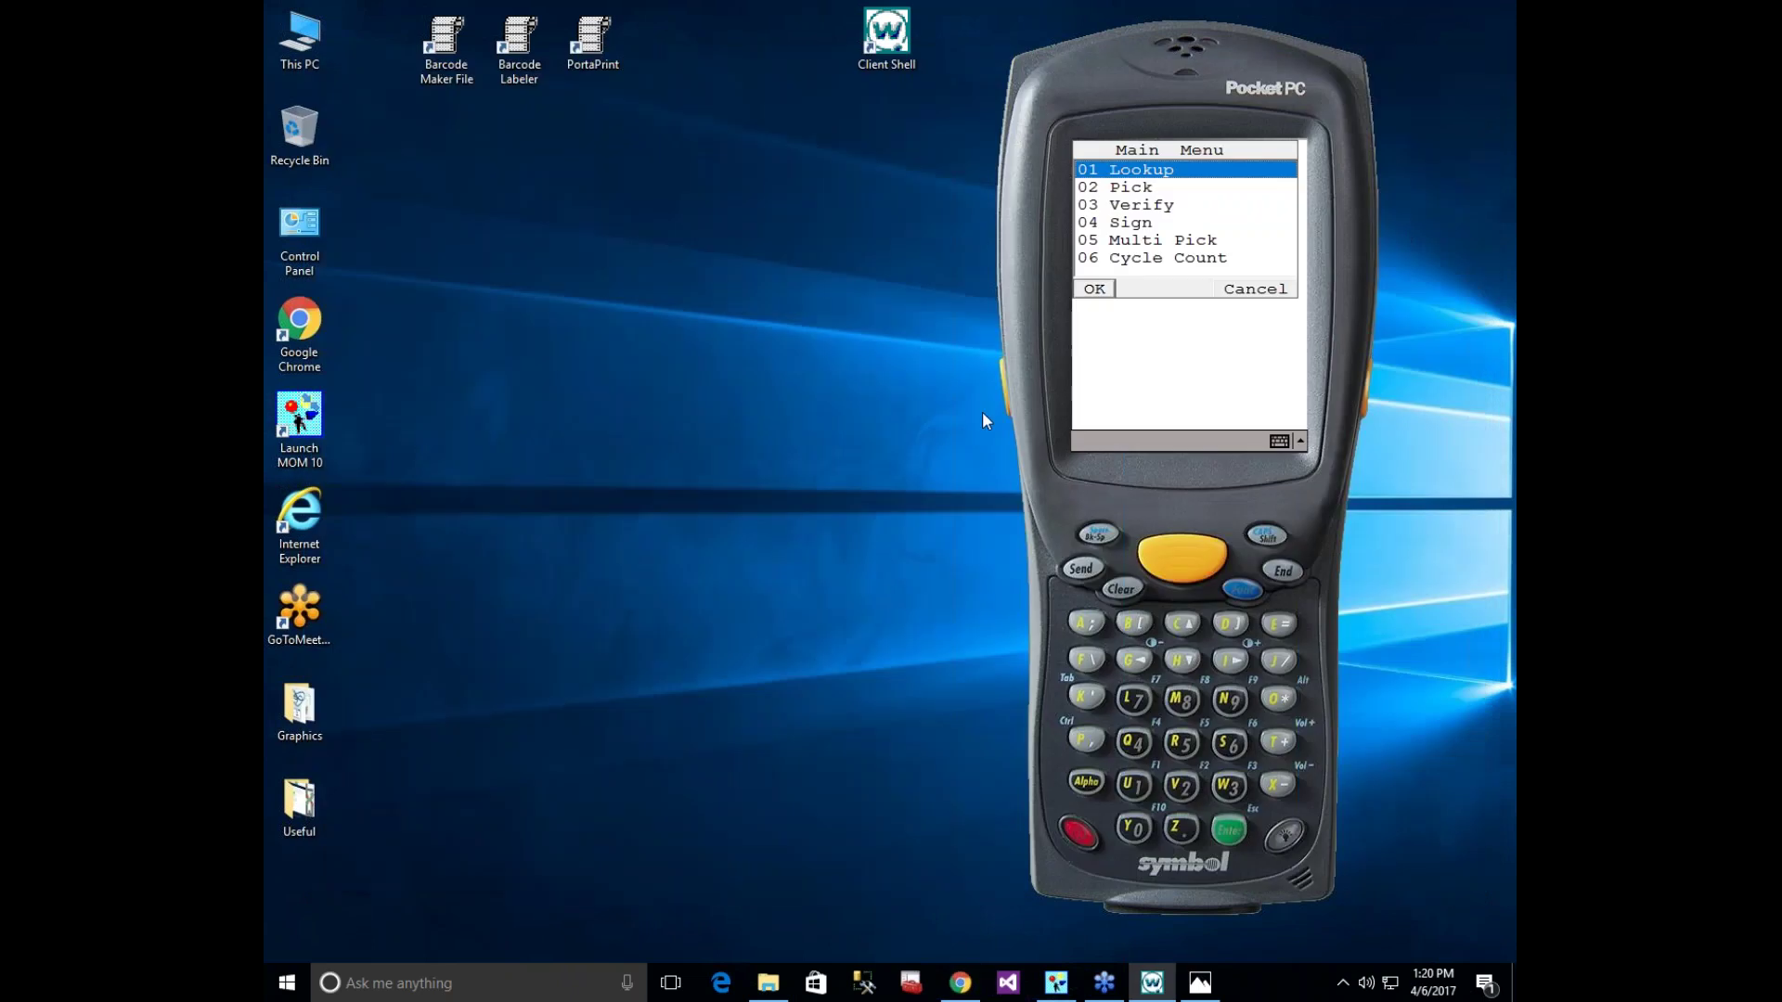
pyautogui.moveTo(1093, 75); pyautogui.dragTo(928, 93)
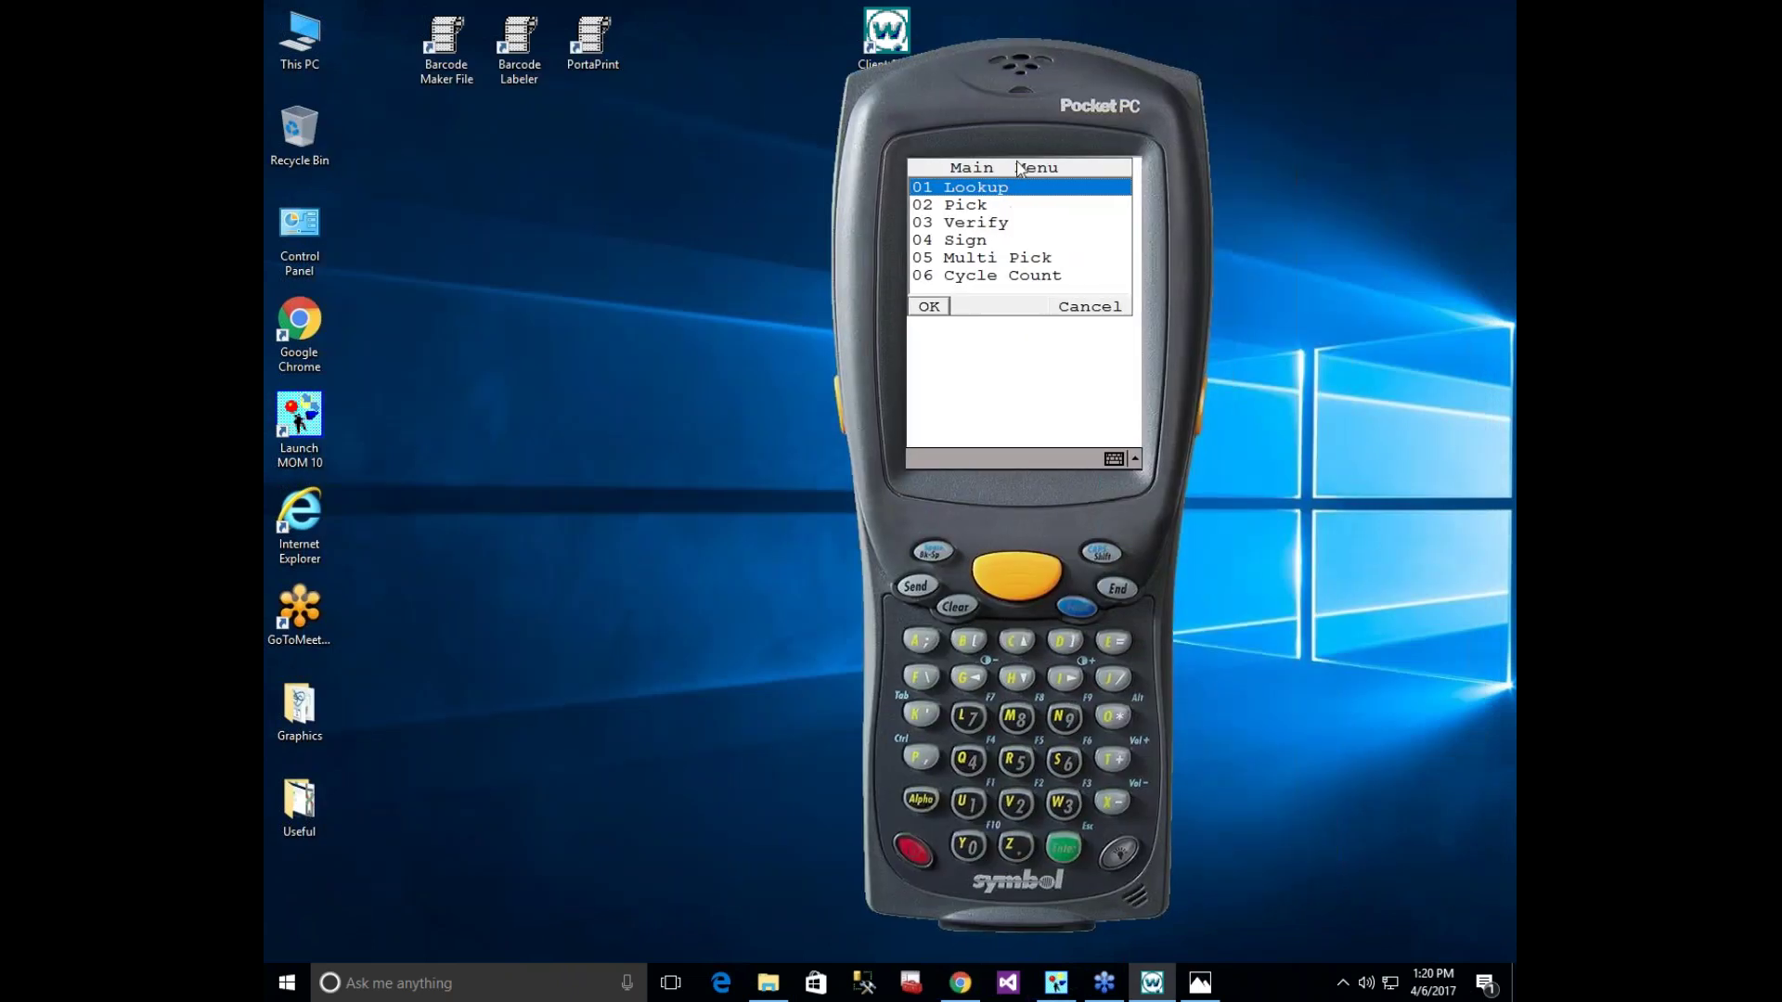
pyautogui.moveTo(976, 99); pyautogui.dragTo(1160, 86)
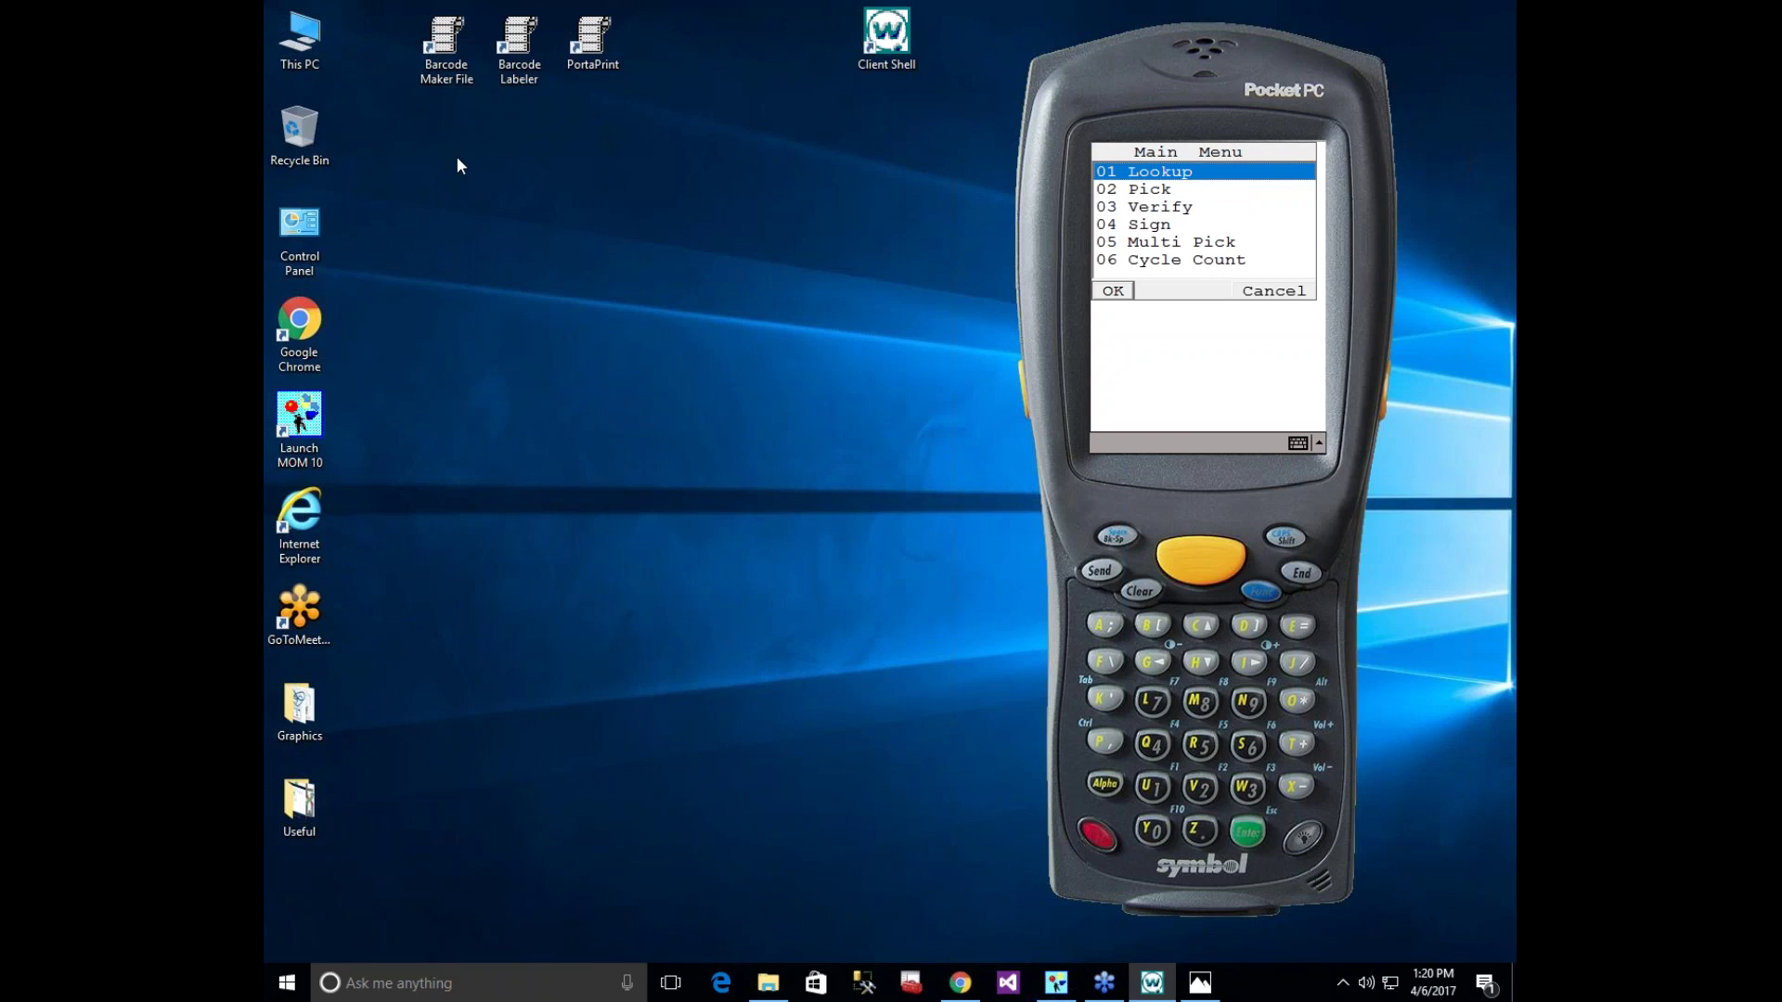
# Open Graphics > Printers and view the Location_Label (2).JPG photo.
pyautogui.click(295, 713)
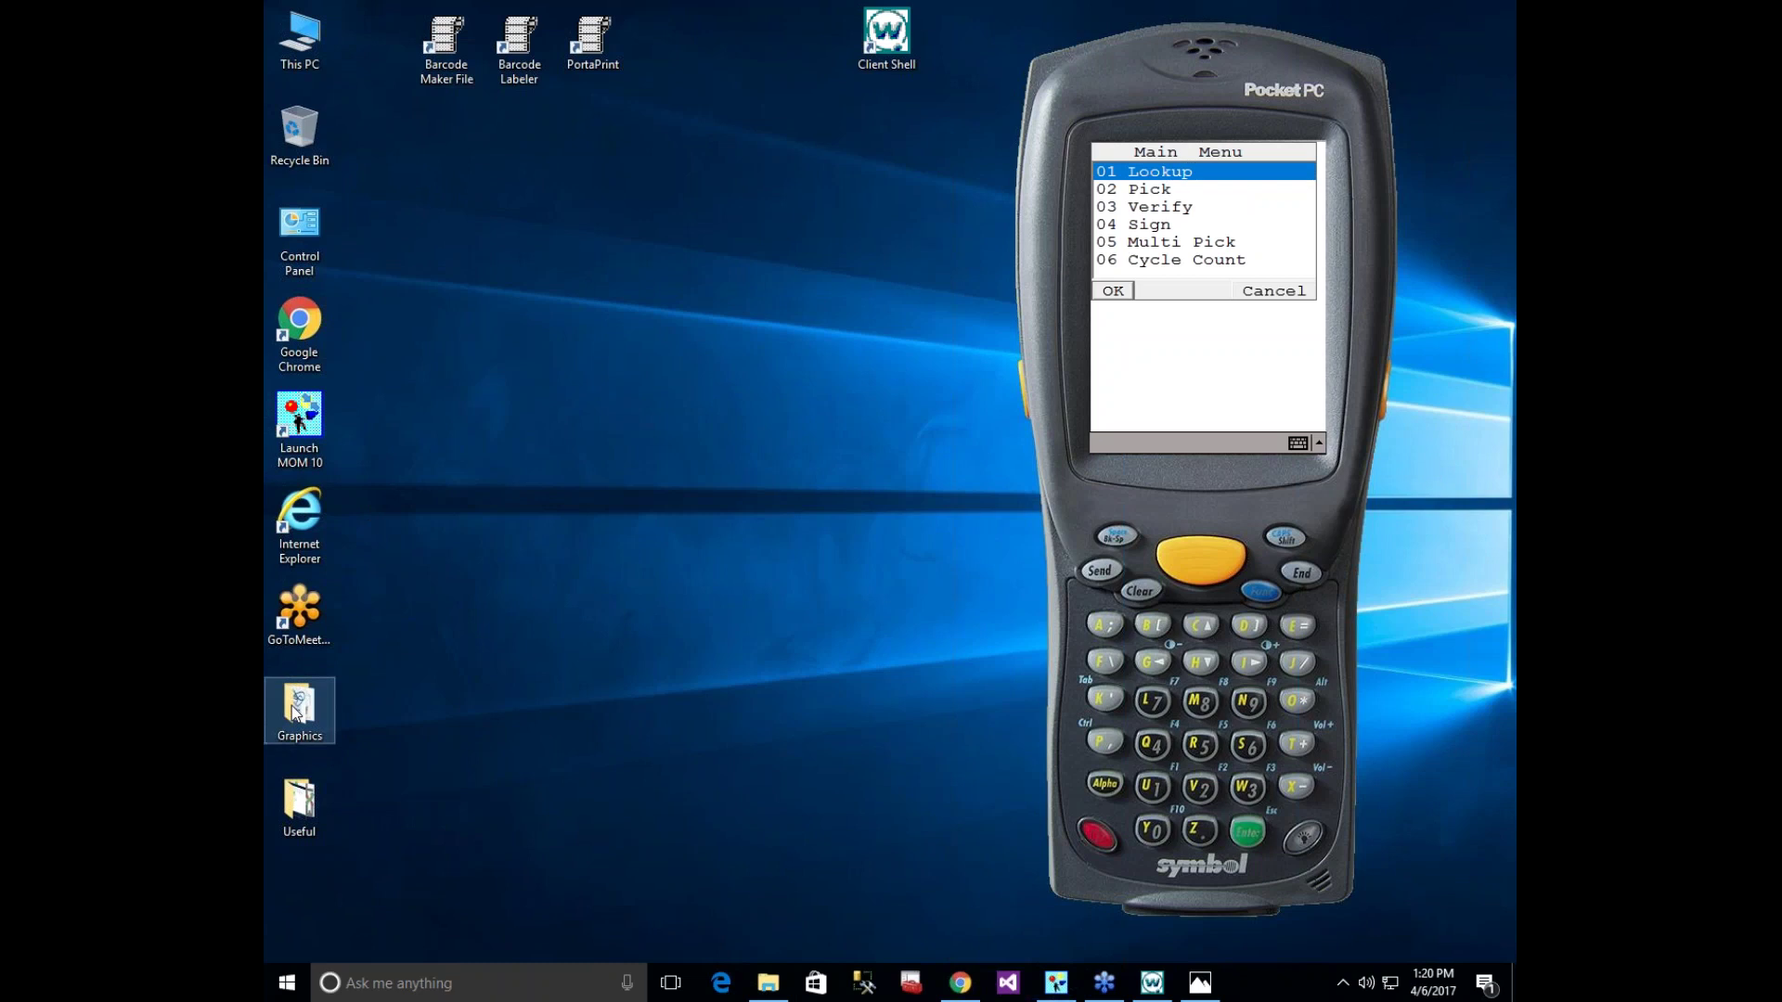
pyautogui.doubleClick(295, 712)
pyautogui.doubleClick(932, 409)
pyautogui.click(728, 416)
pyautogui.doubleClick(727, 415)
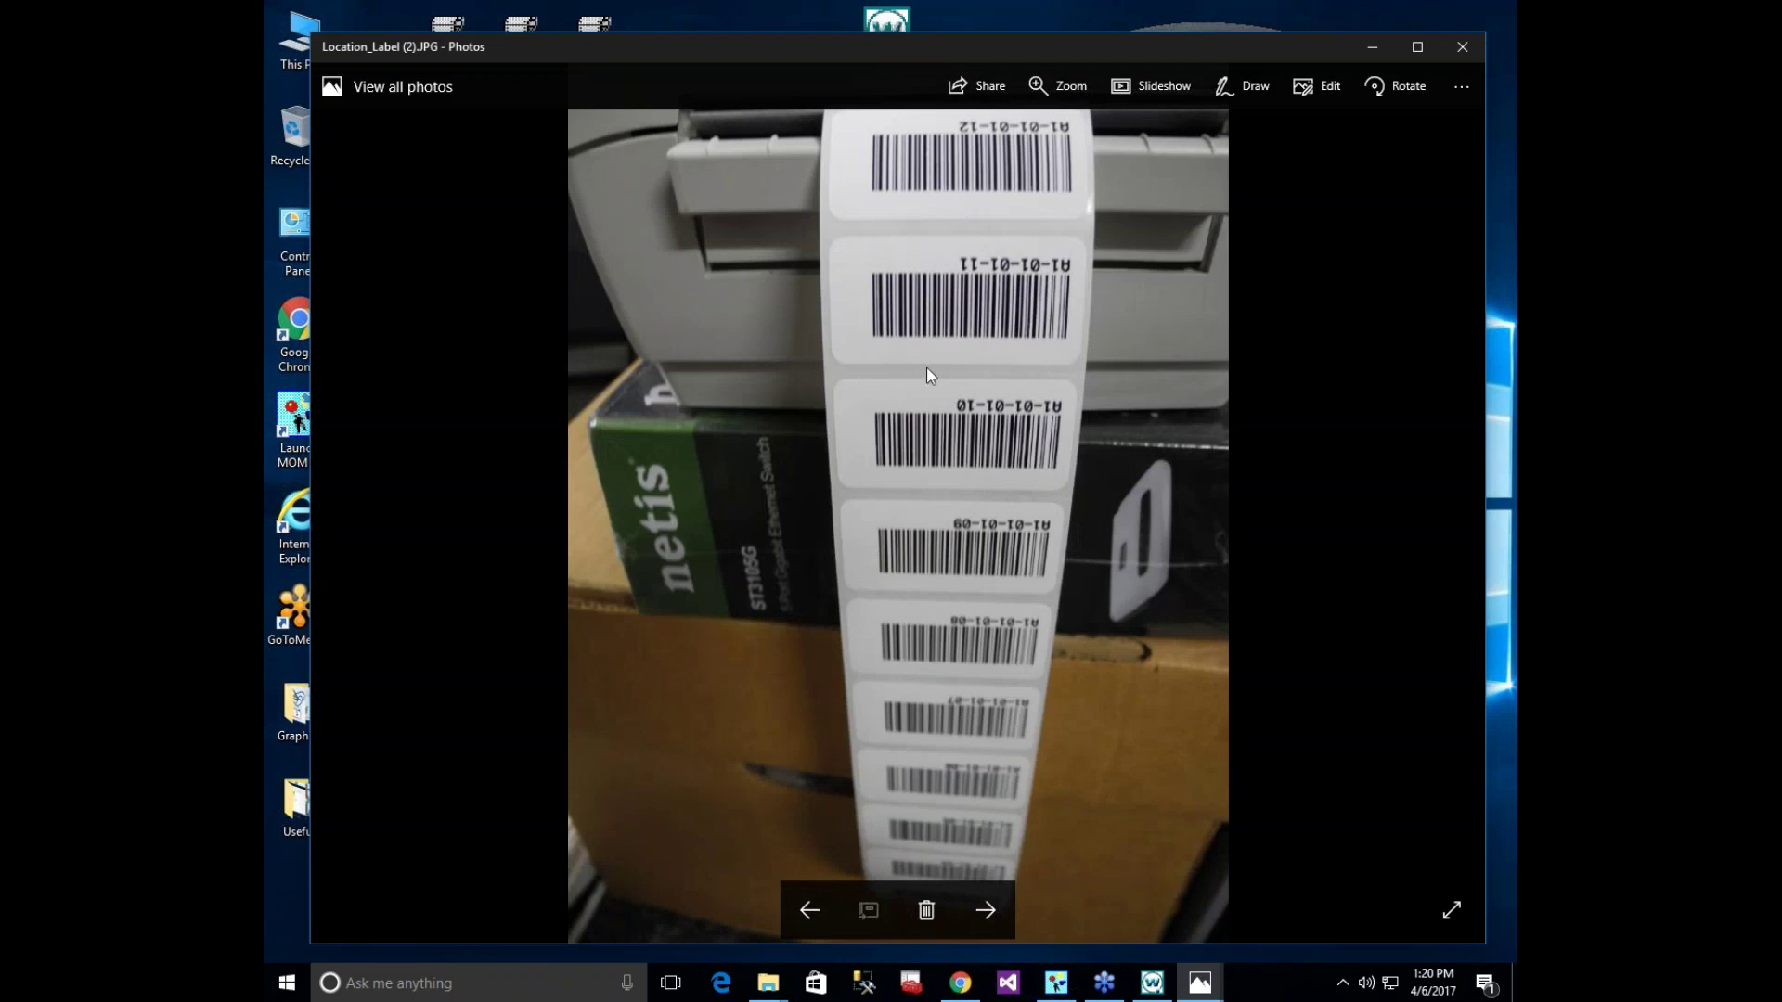
# Minimize the photo viewer and close both Photos windows from the taskbar.
pyautogui.click(1372, 46)
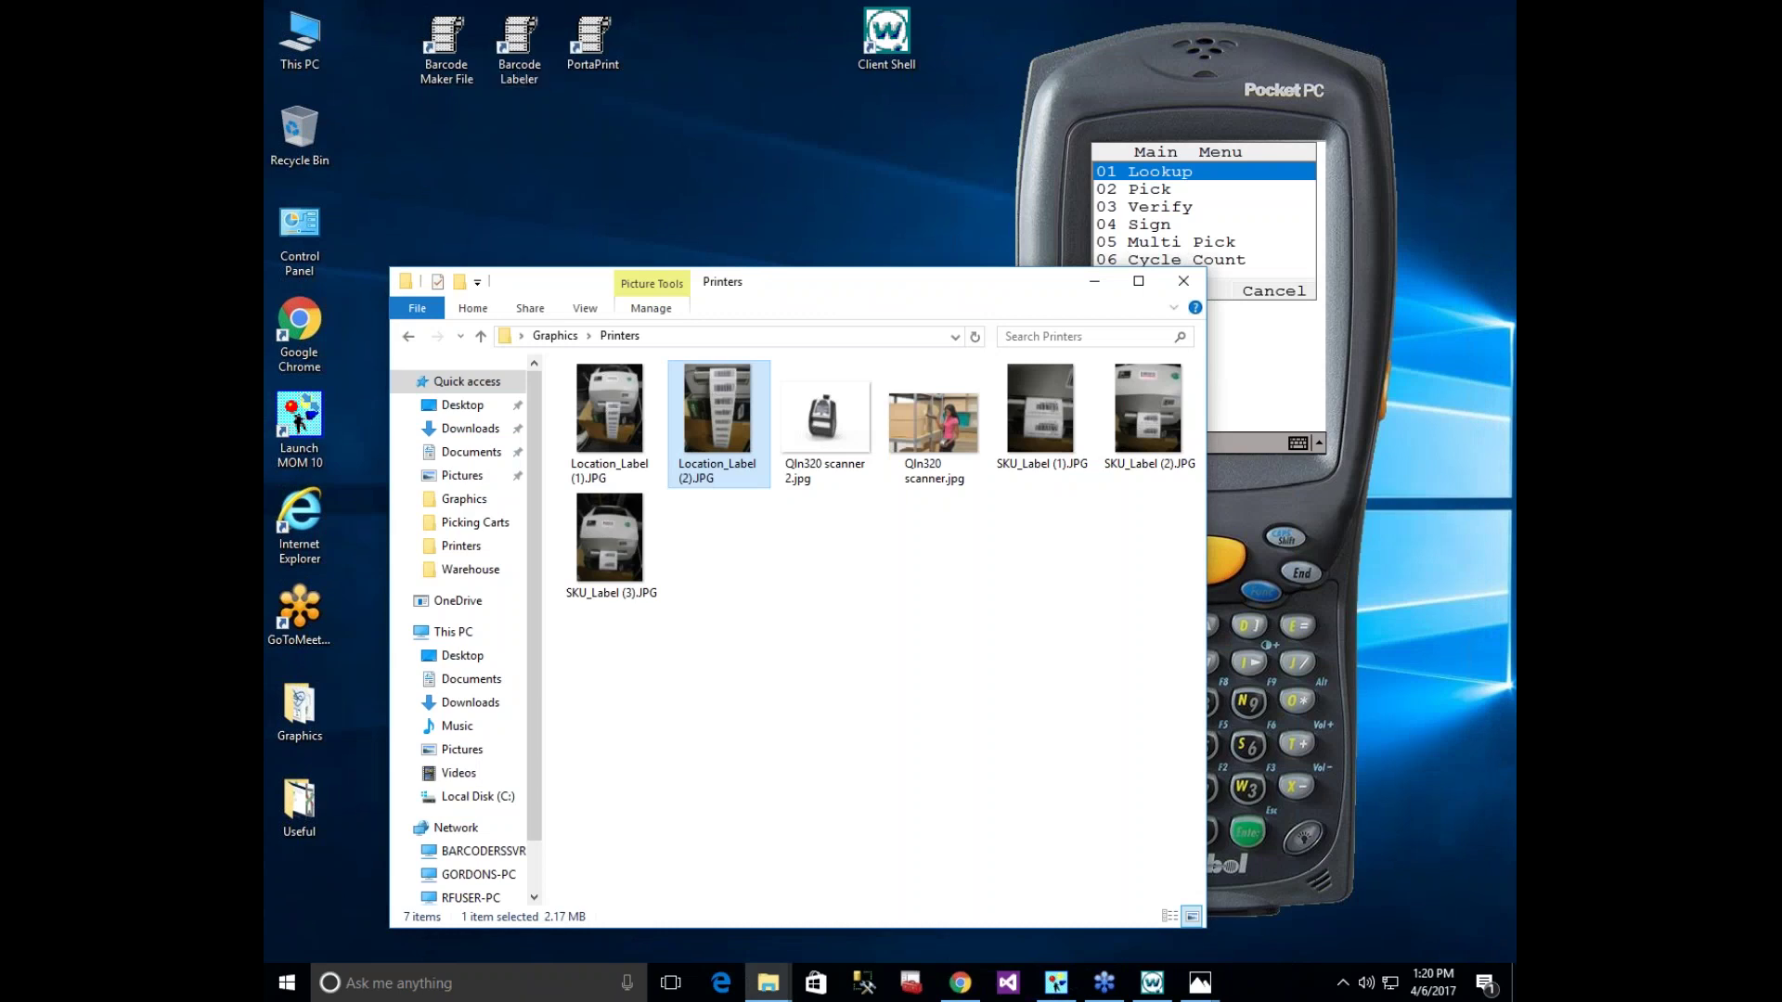
pyautogui.click(1199, 982)
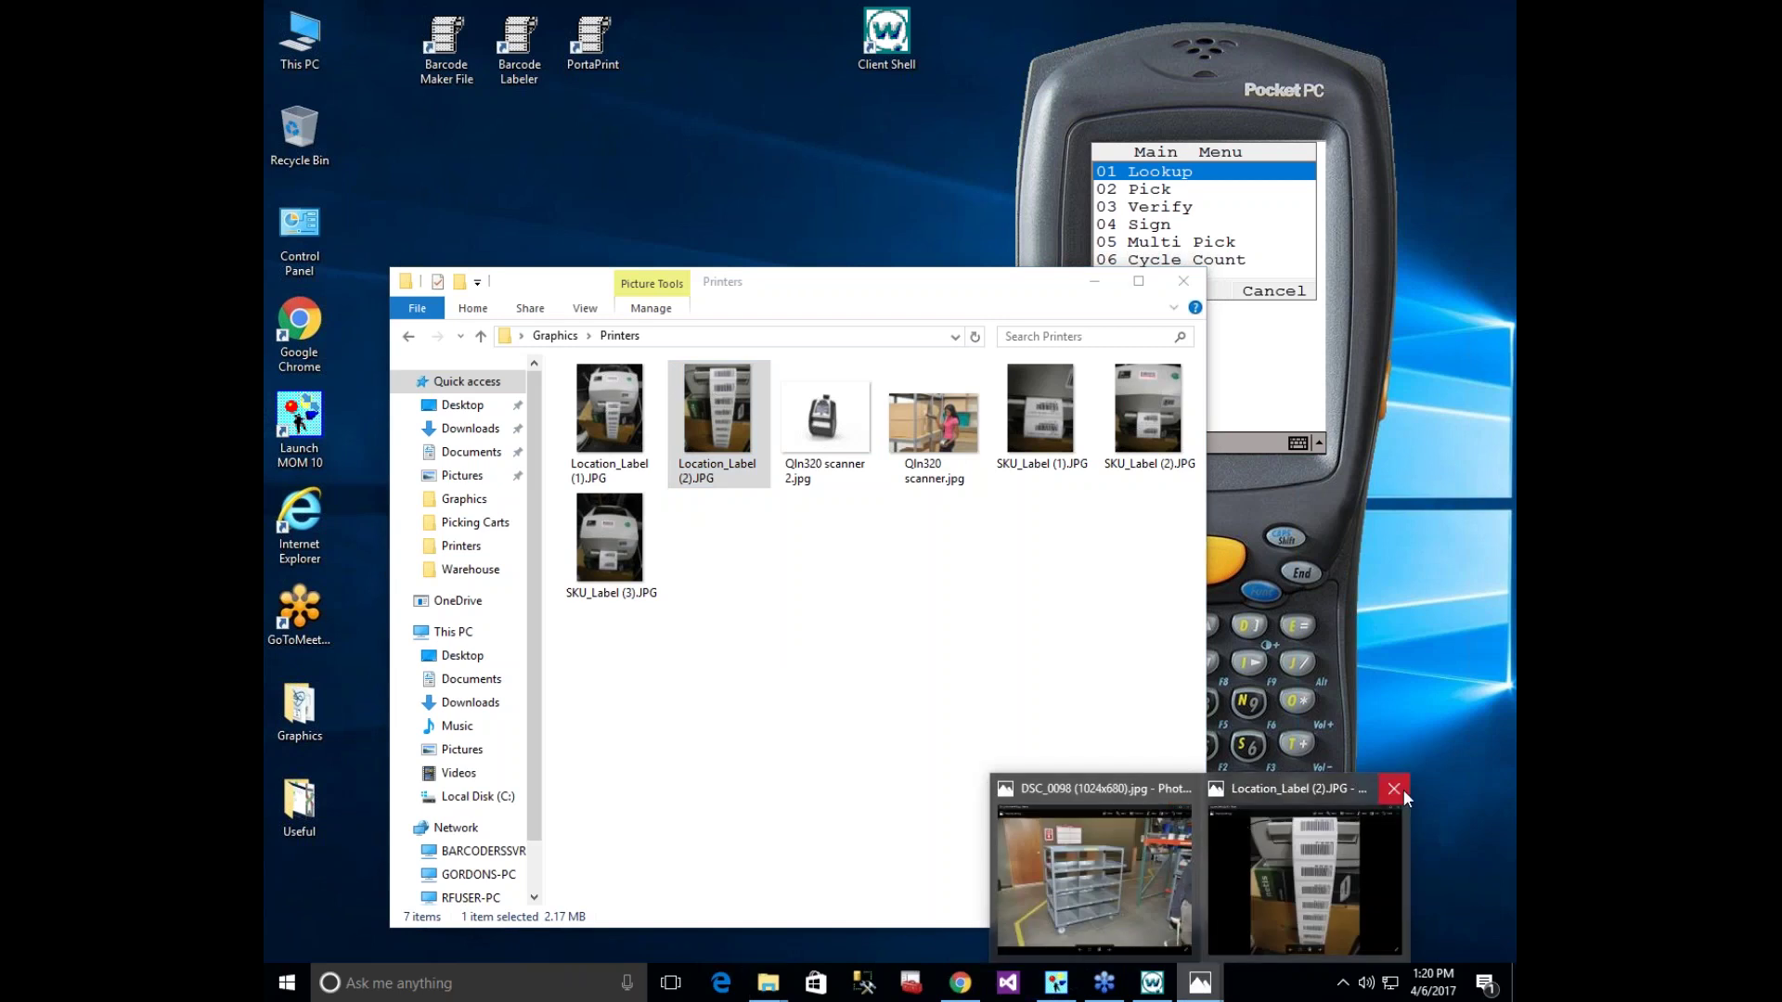
pyautogui.click(1392, 790)
pyautogui.click(1297, 792)
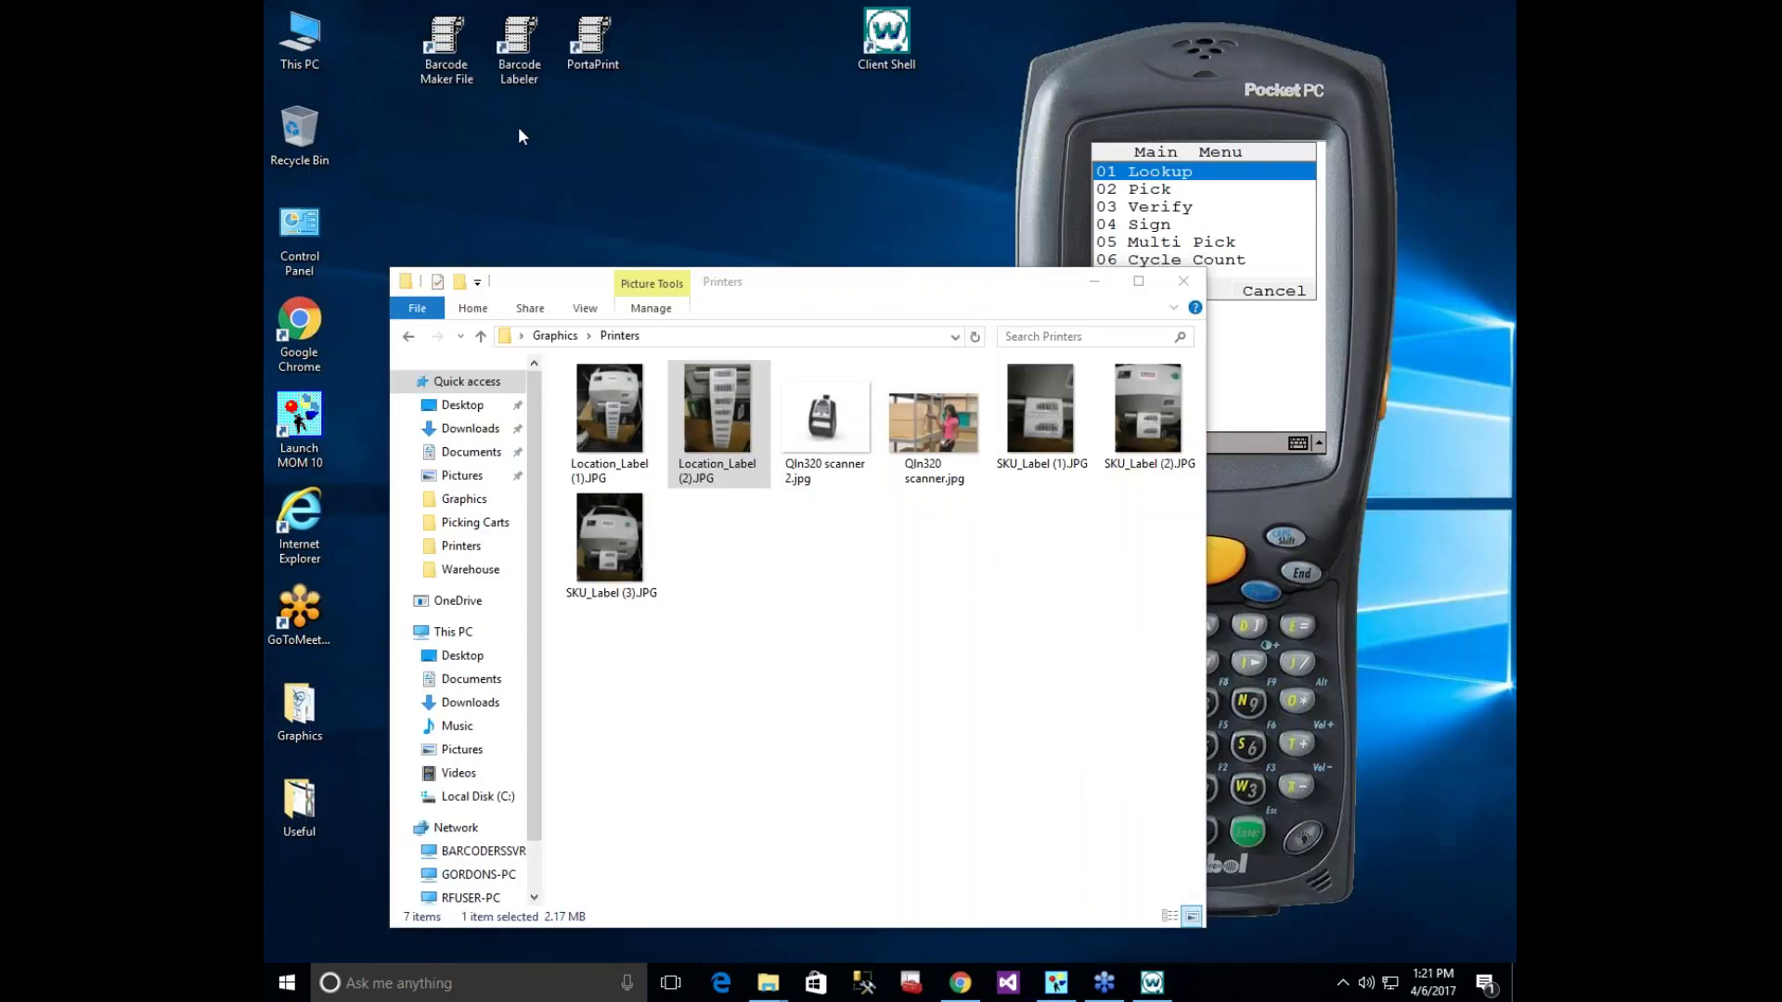
pyautogui.doubleClick(590, 42)
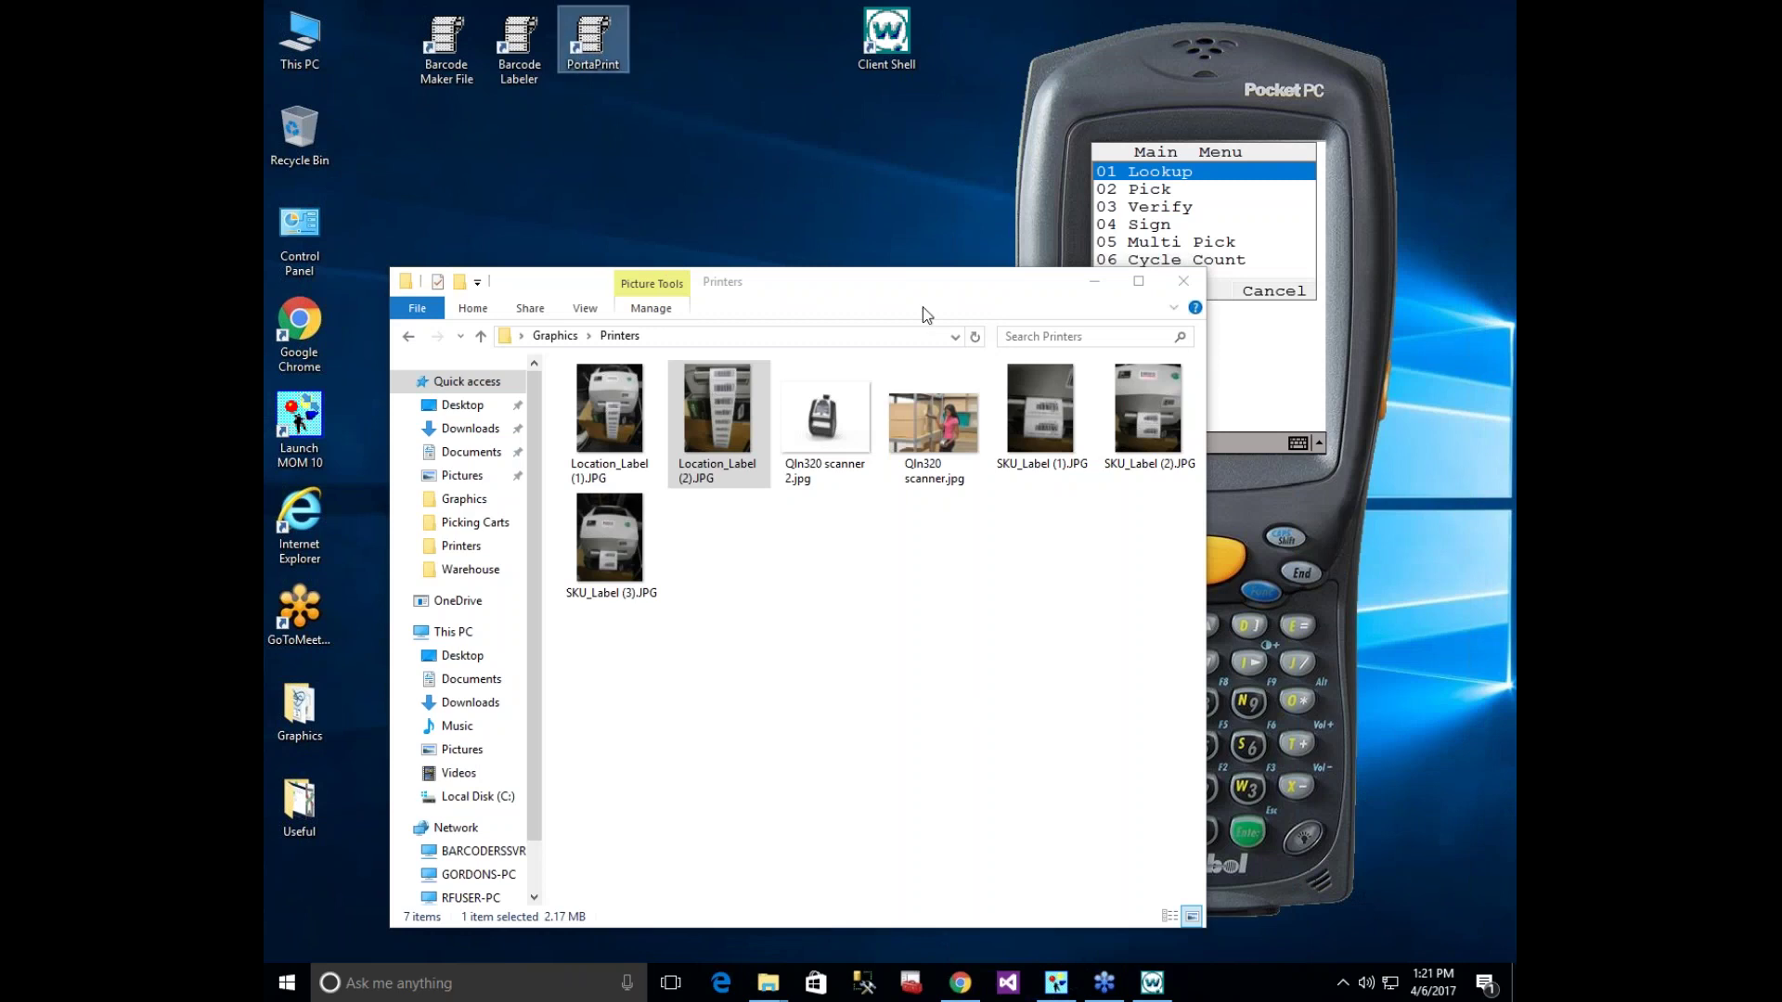
pyautogui.moveTo(397, 42); pyautogui.dragTo(465, 167)
pyautogui.write('Y-BALL')
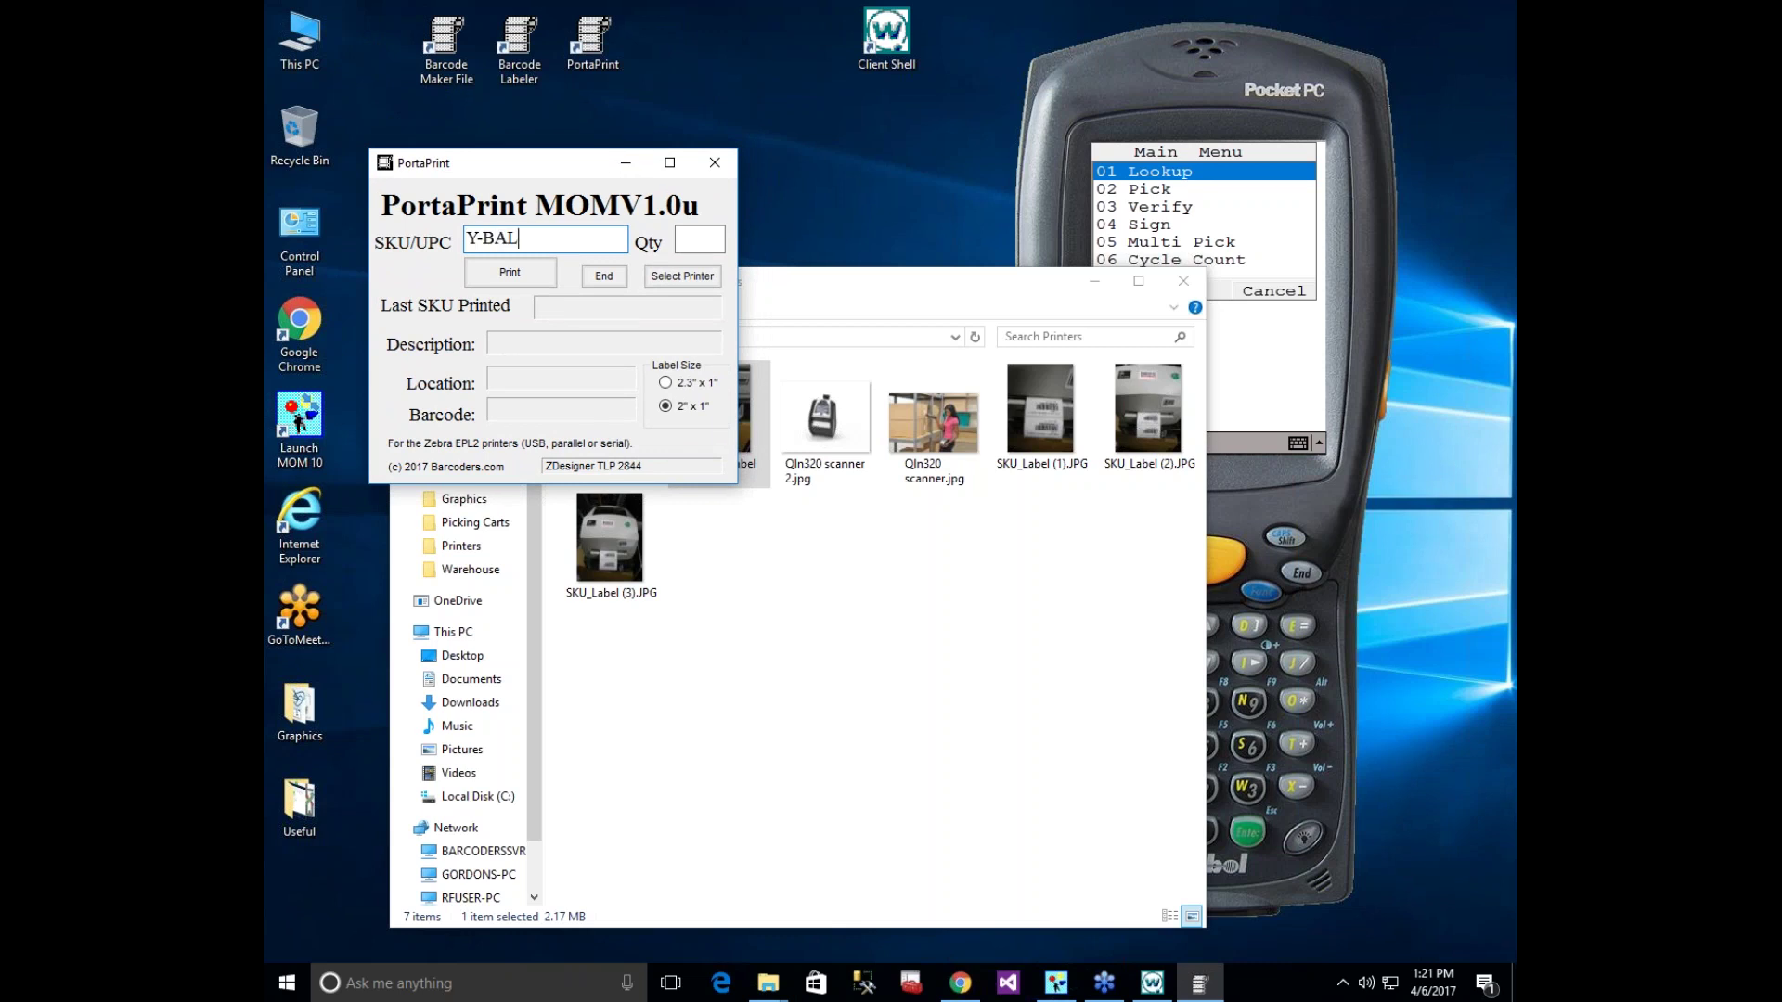
pyautogui.click(699, 238)
pyautogui.write('20')
pyautogui.doubleClick(688, 239)
pyautogui.click(604, 277)
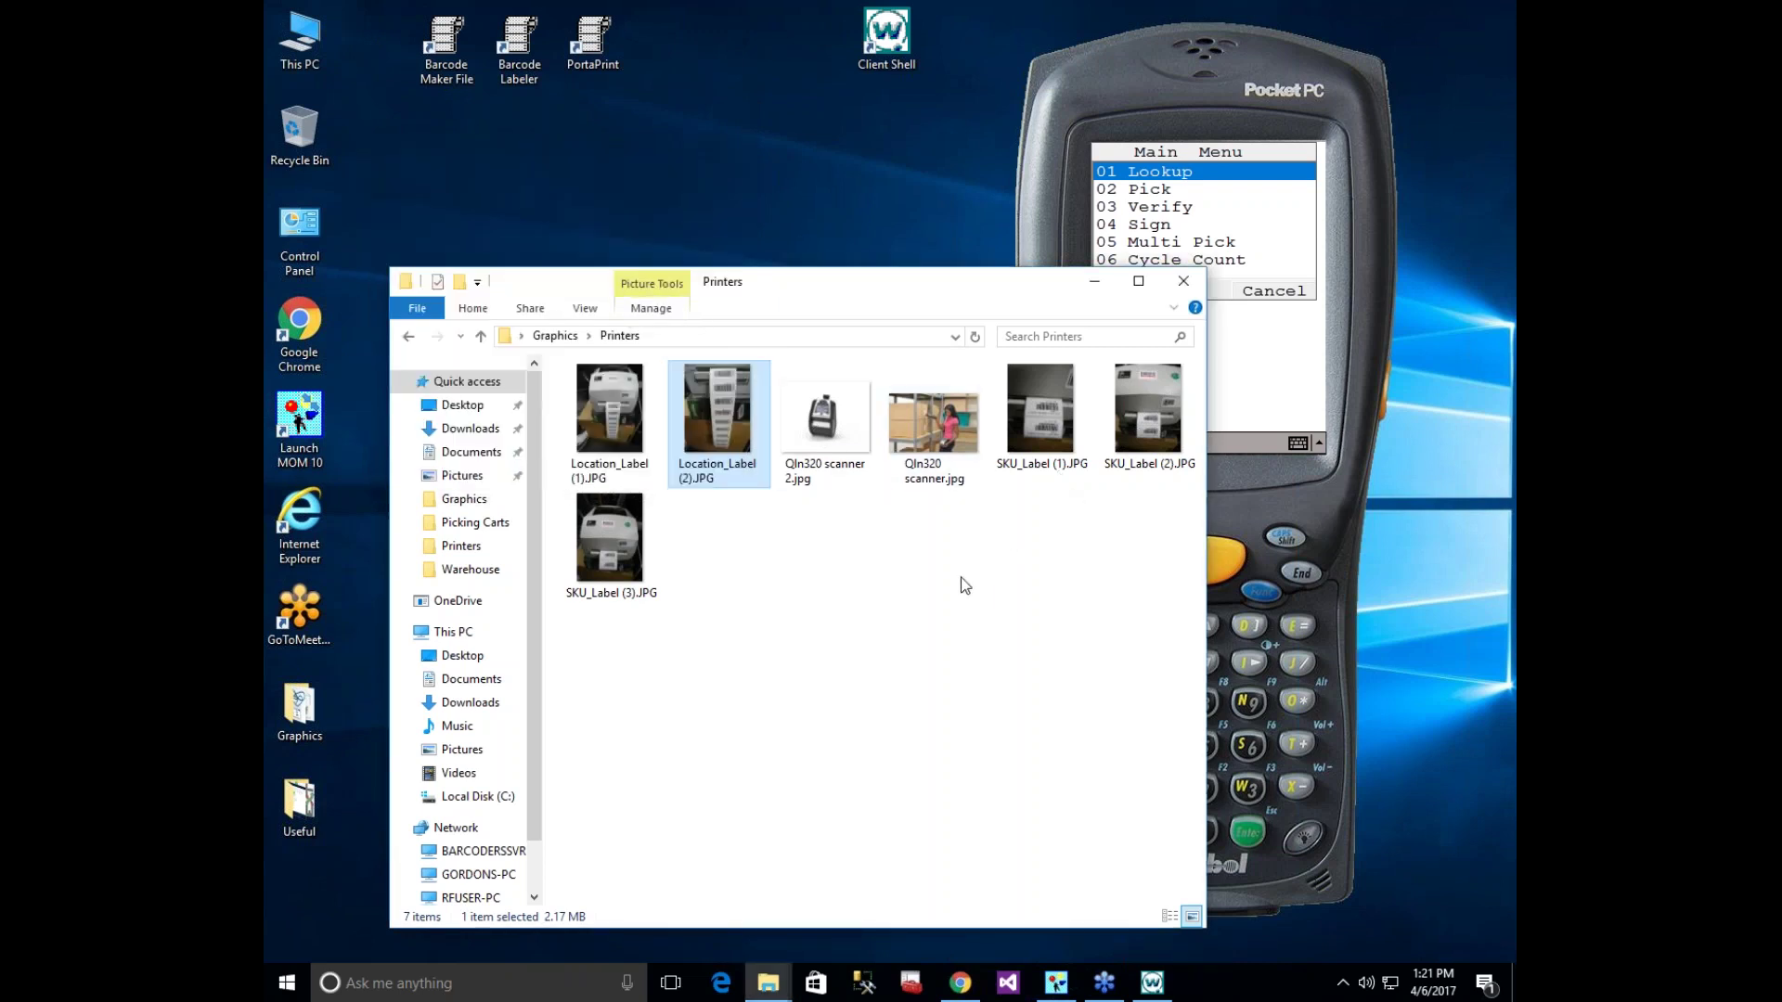
# View SKU_Label (1).JPG, close Photos and the Printers folder, and centre the emulator.
pyautogui.doubleClick(1039, 414)
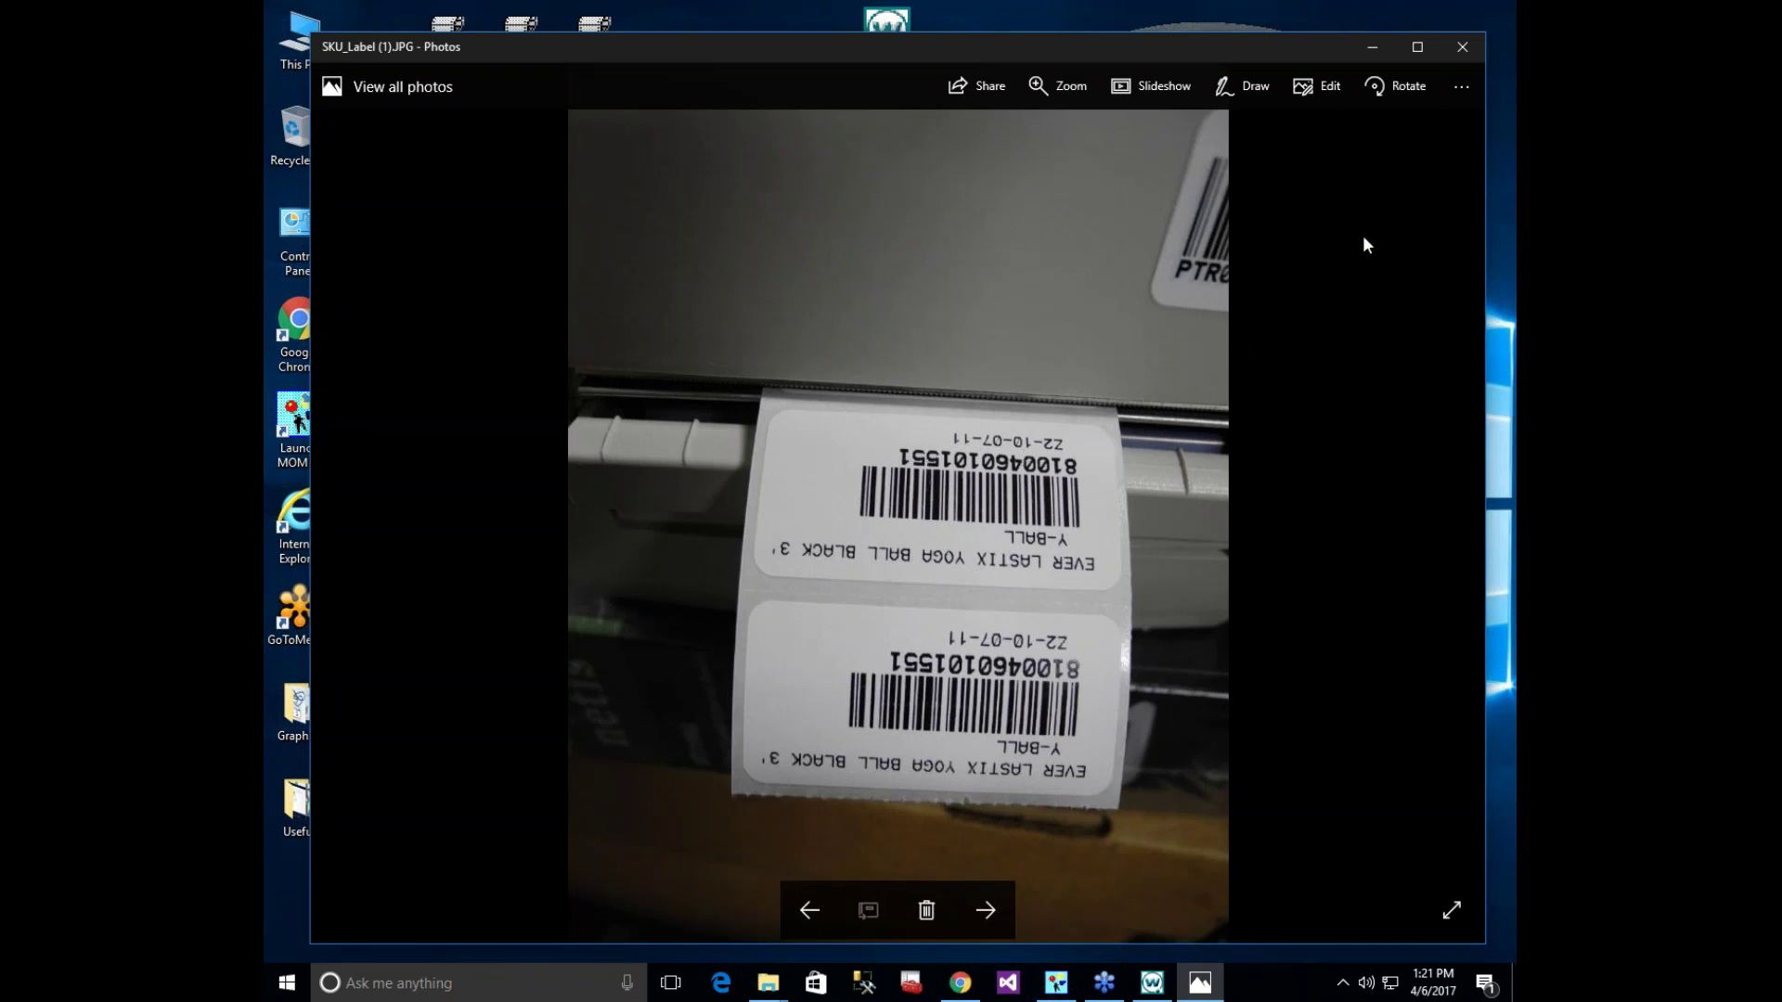
pyautogui.click(1463, 48)
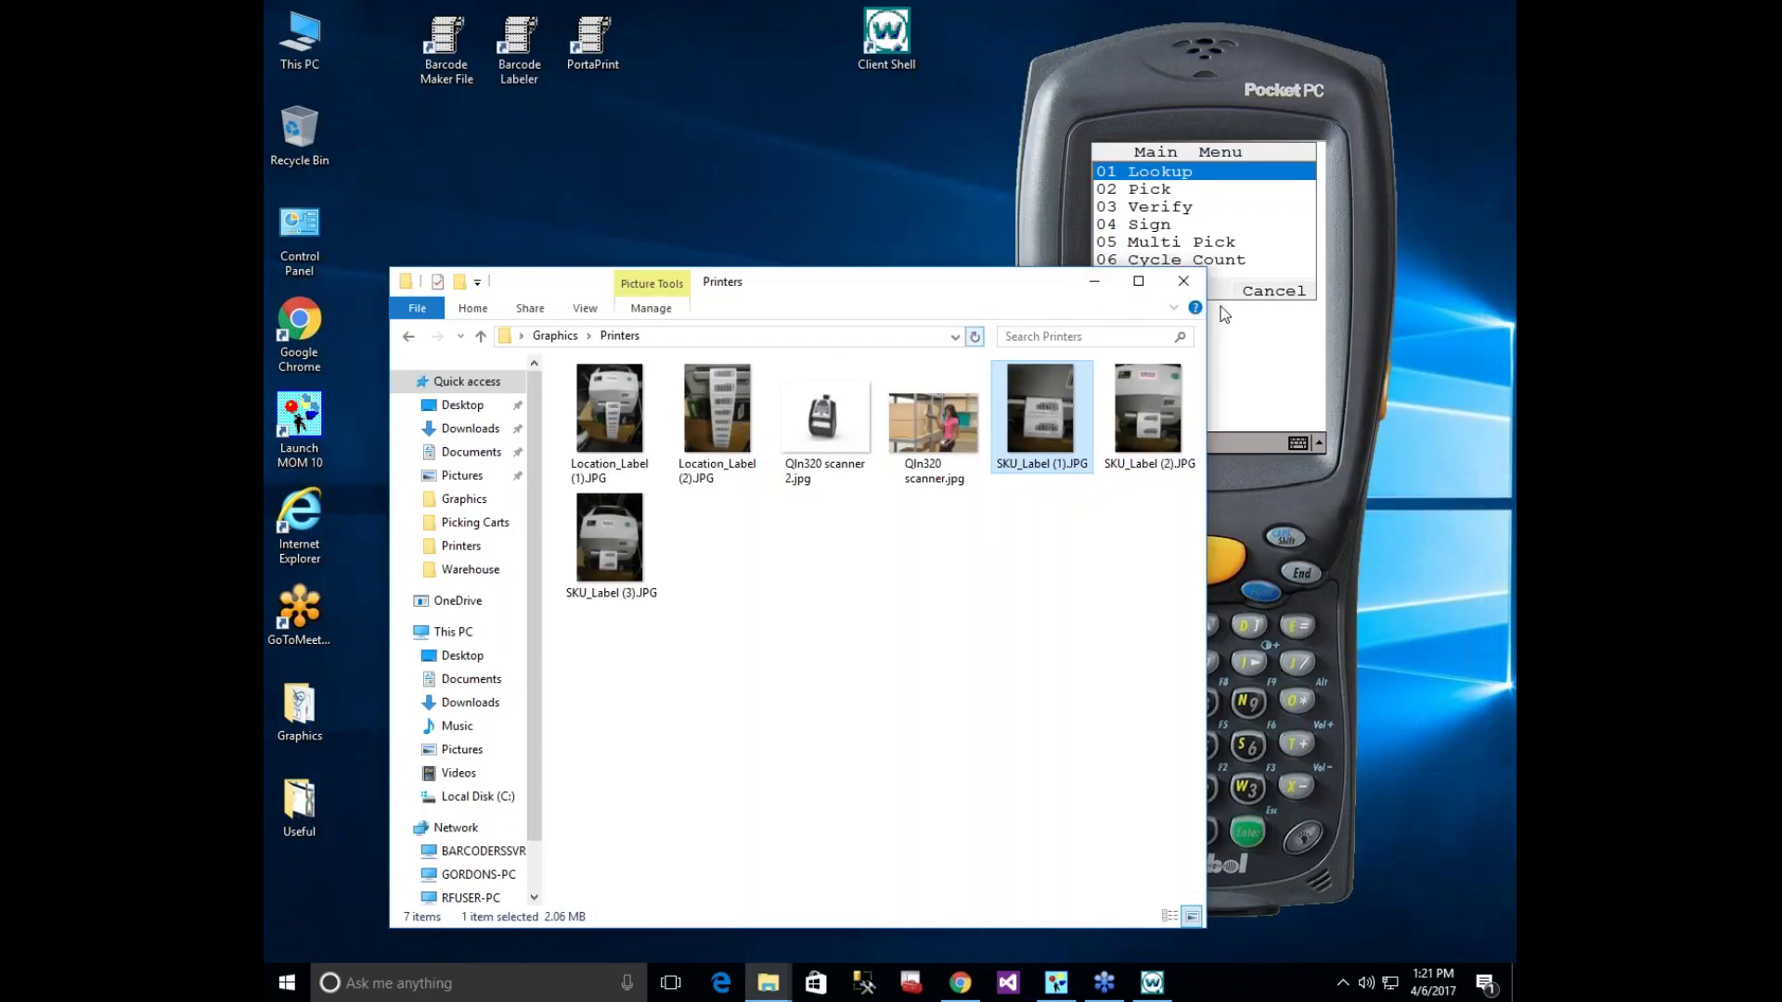
pyautogui.click(1185, 290)
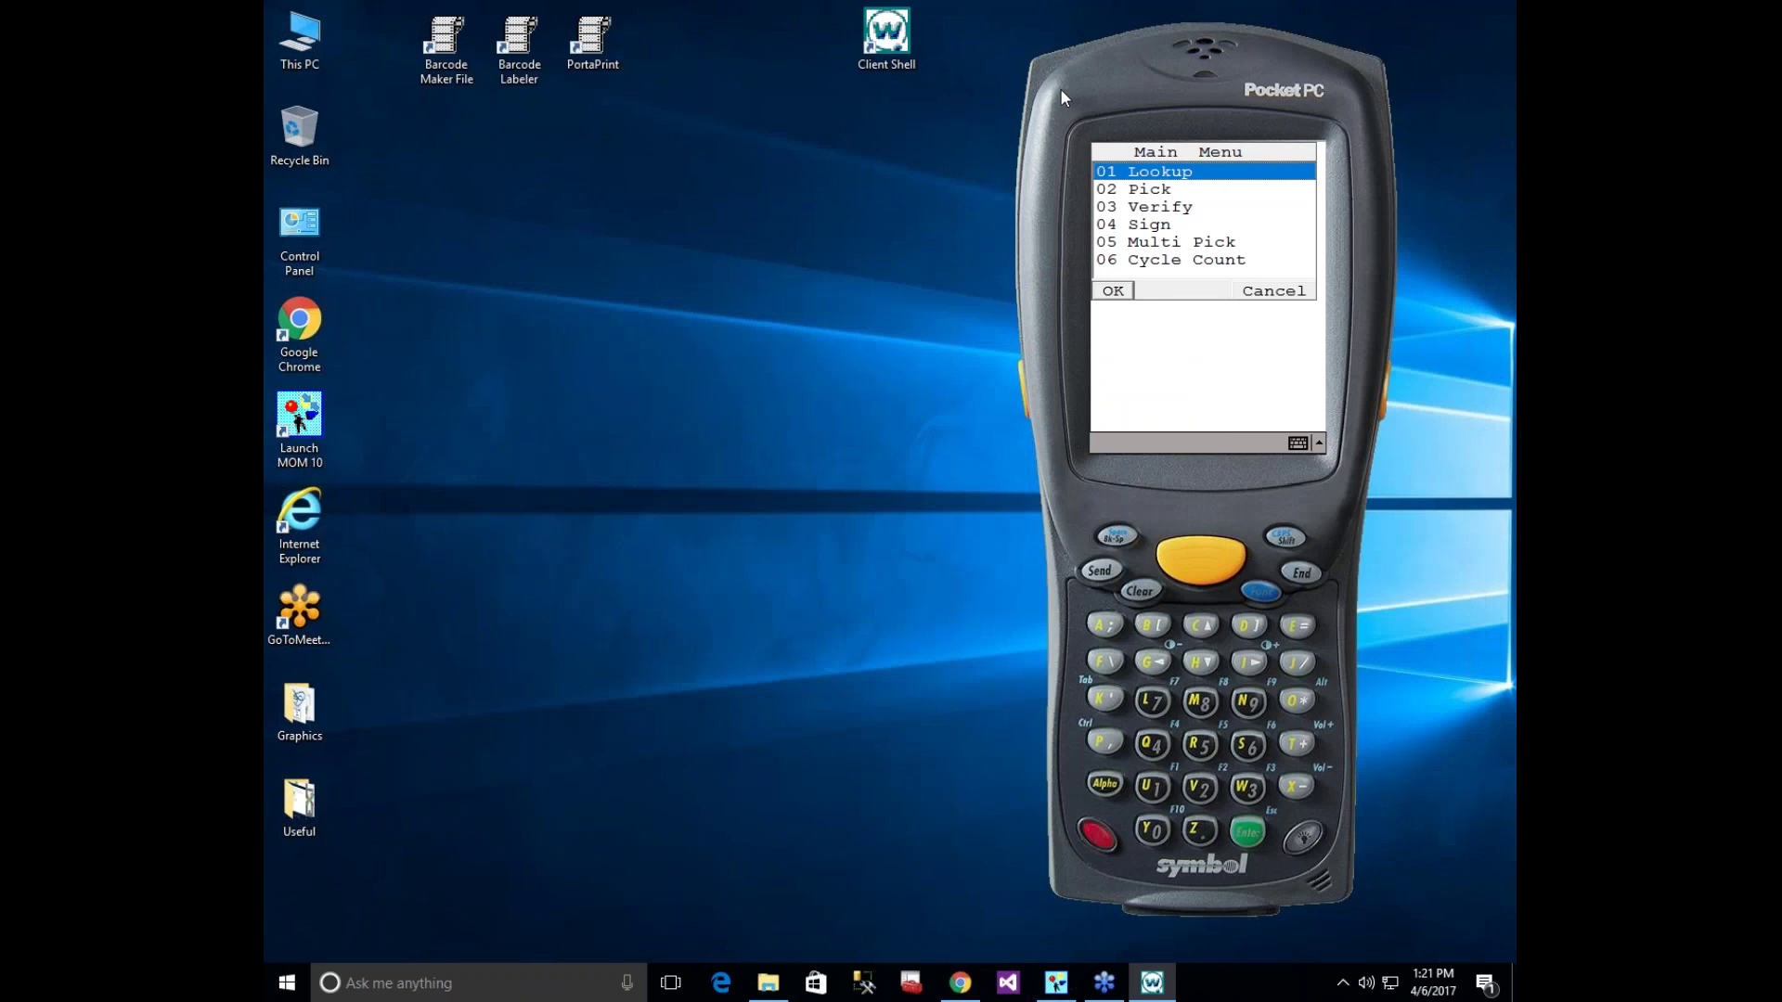
pyautogui.moveTo(1060, 87); pyautogui.dragTo(800, 103)
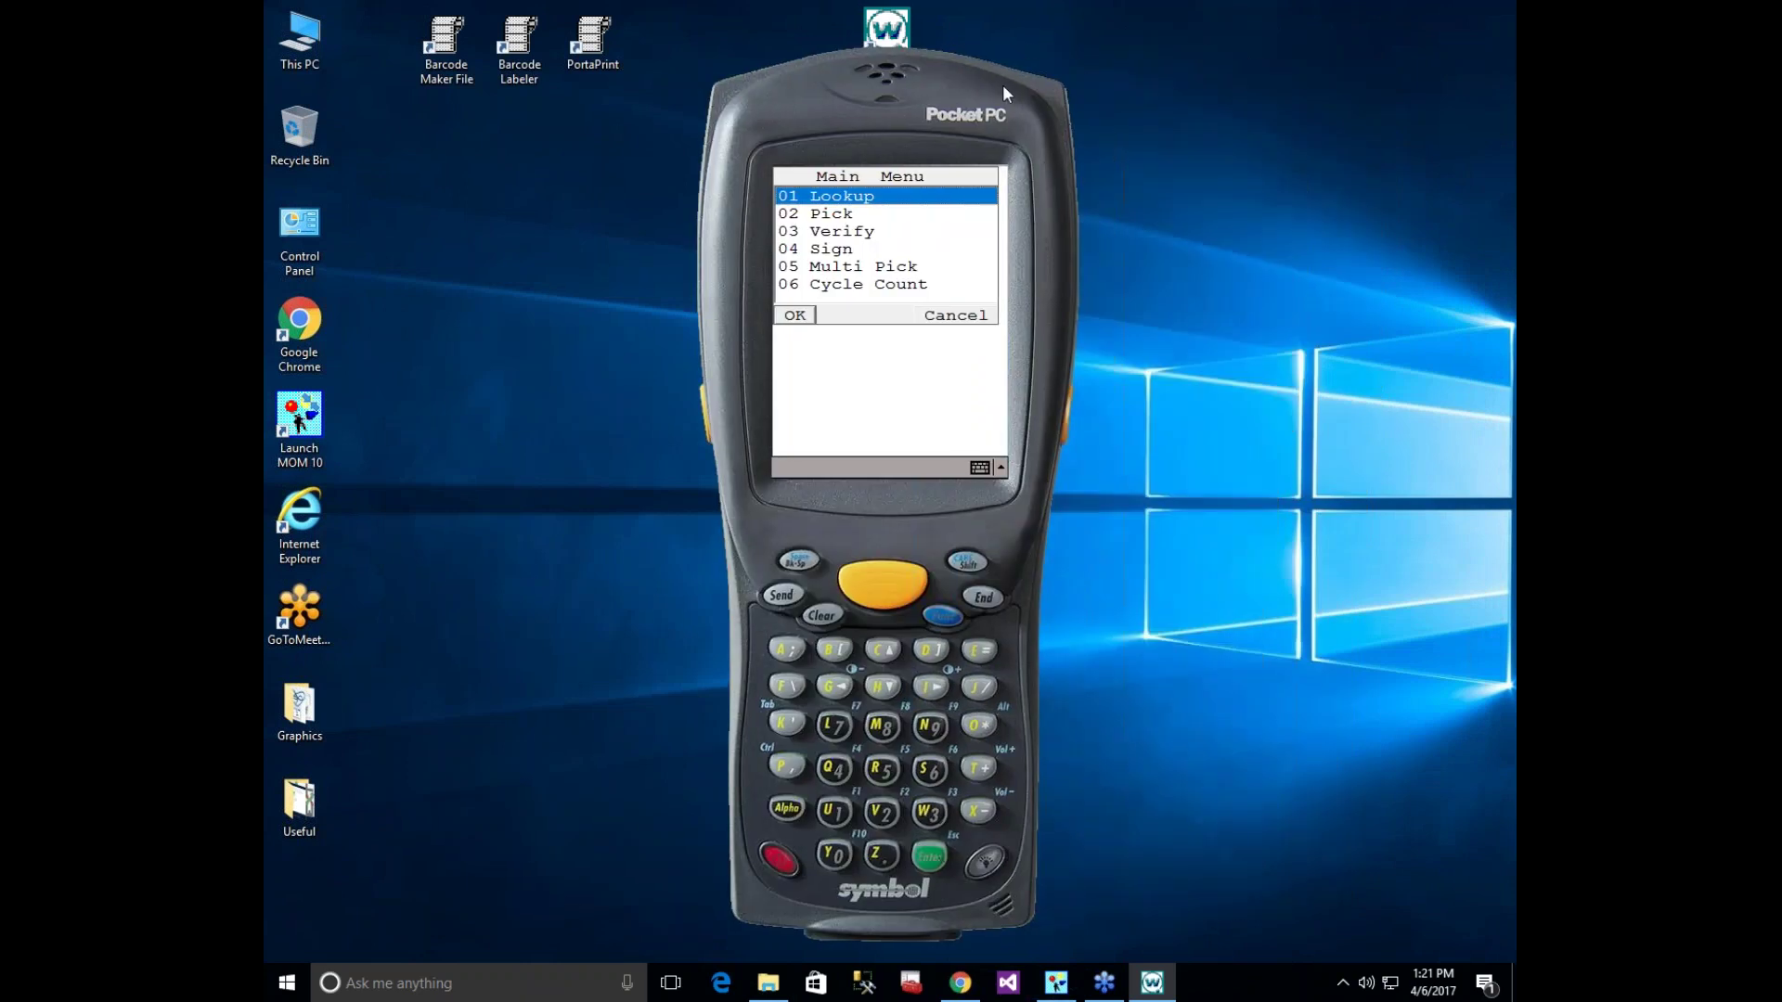